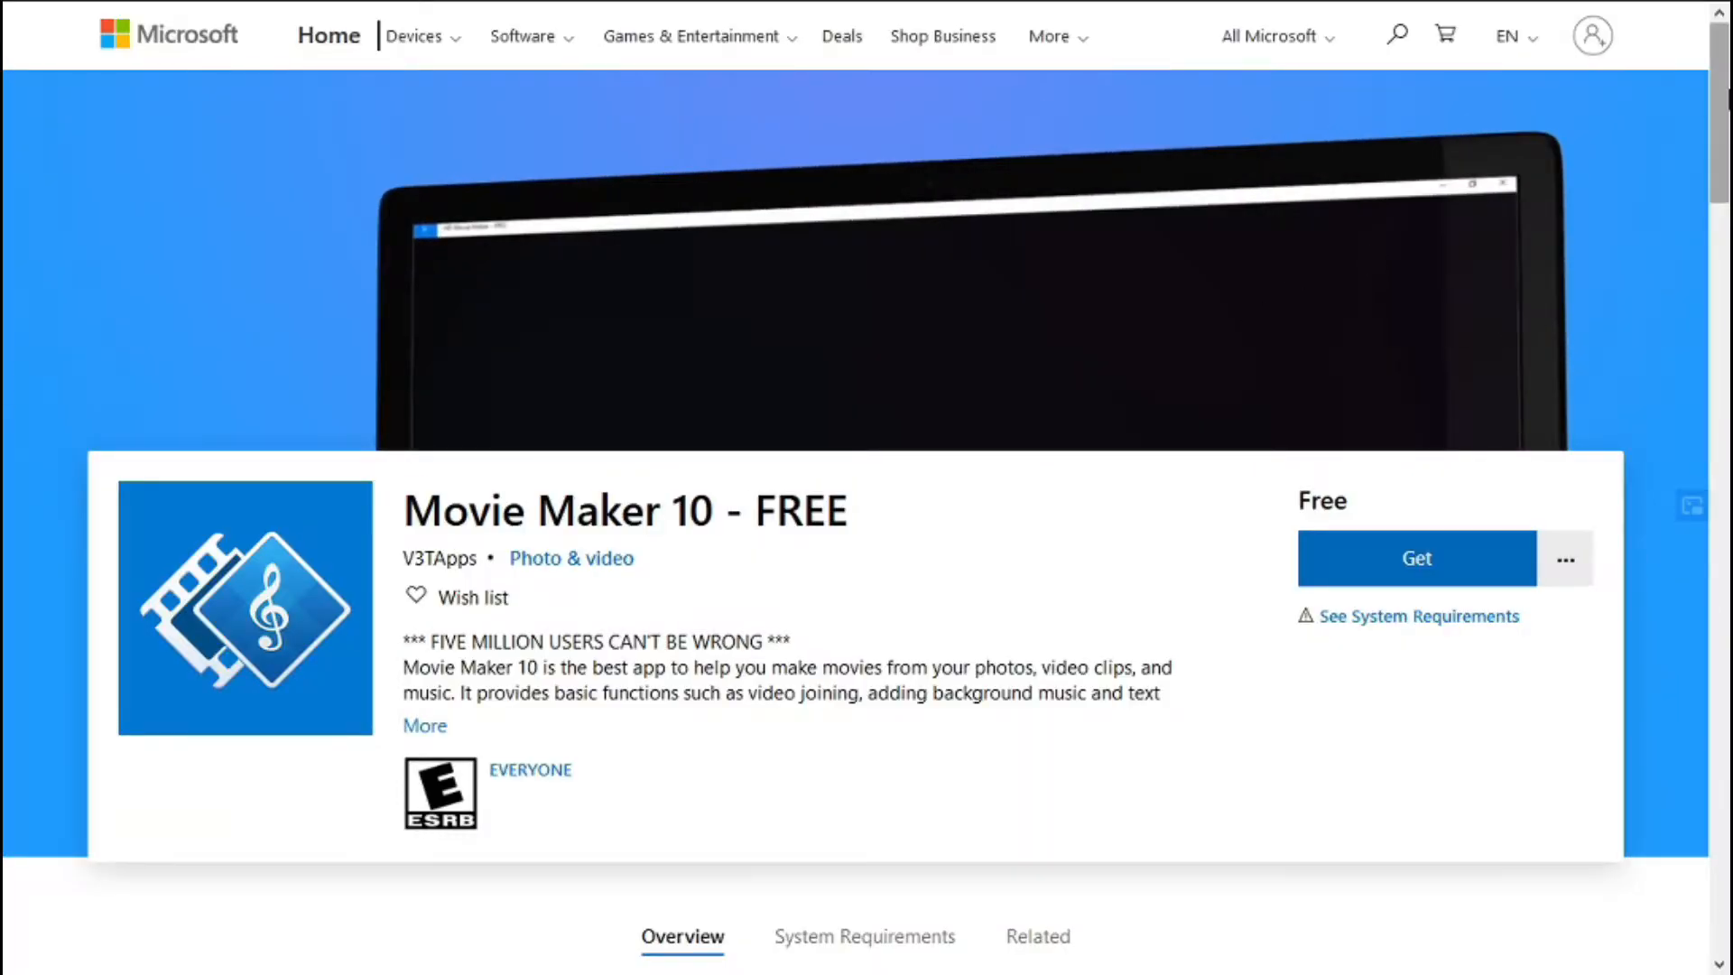
left_click_drag(1728, 99, 1728, 375)
left_click(464, 403)
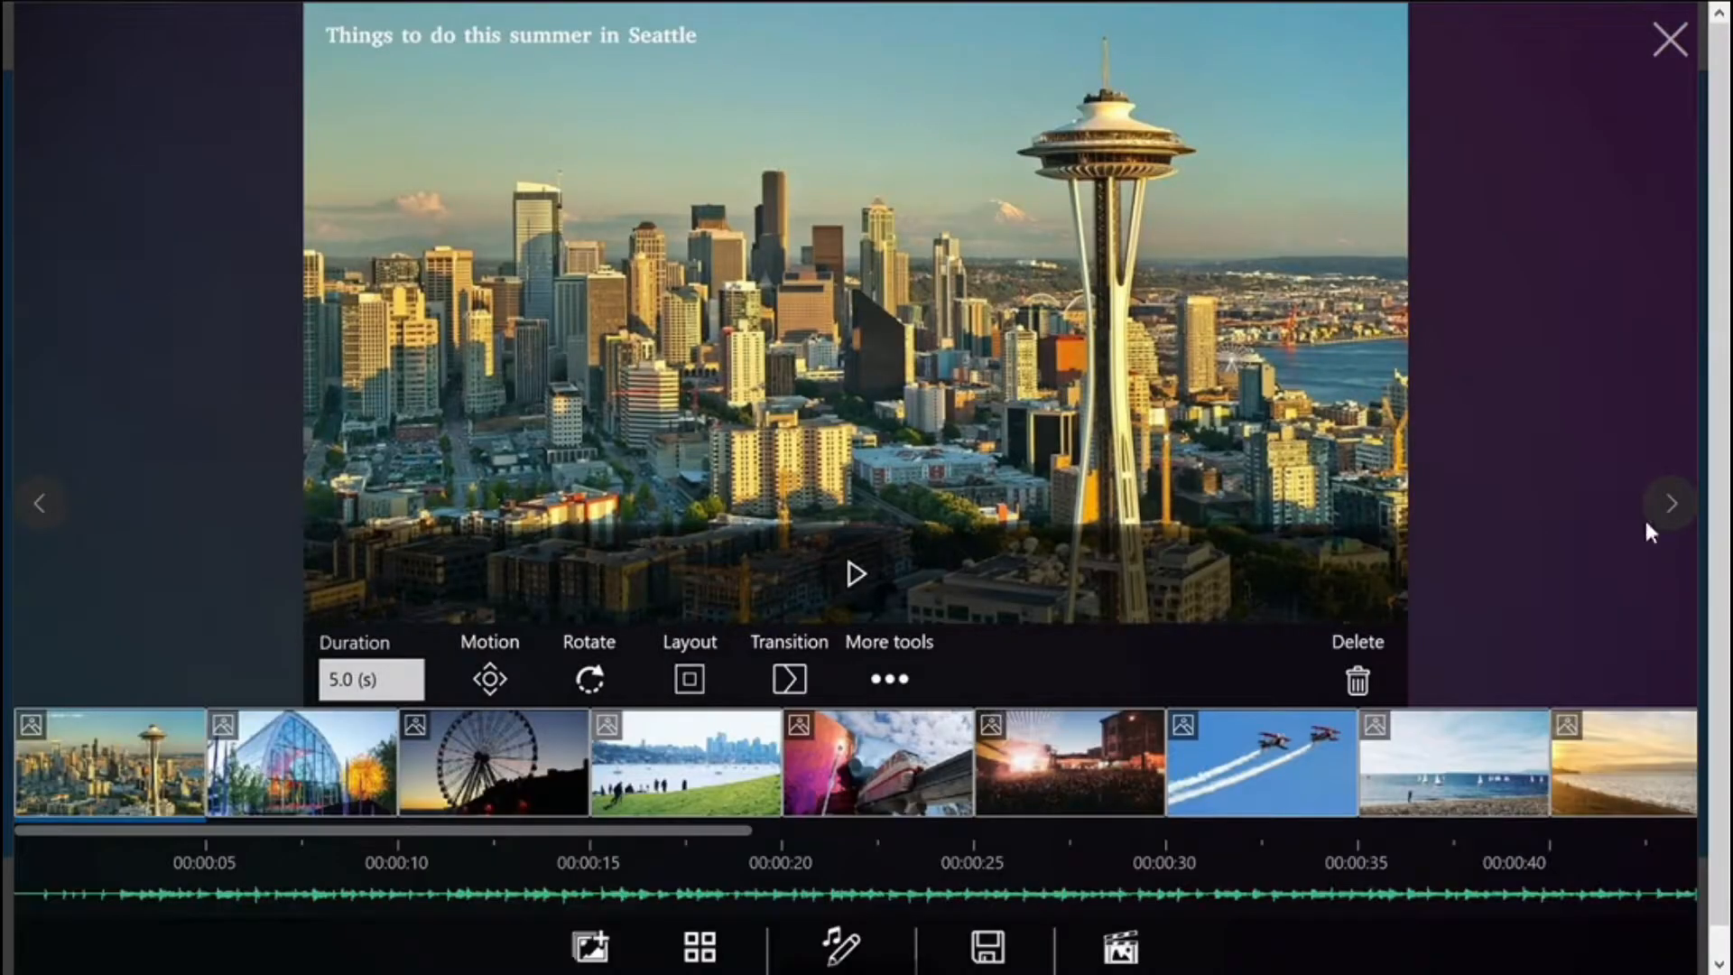
left_click(1672, 503)
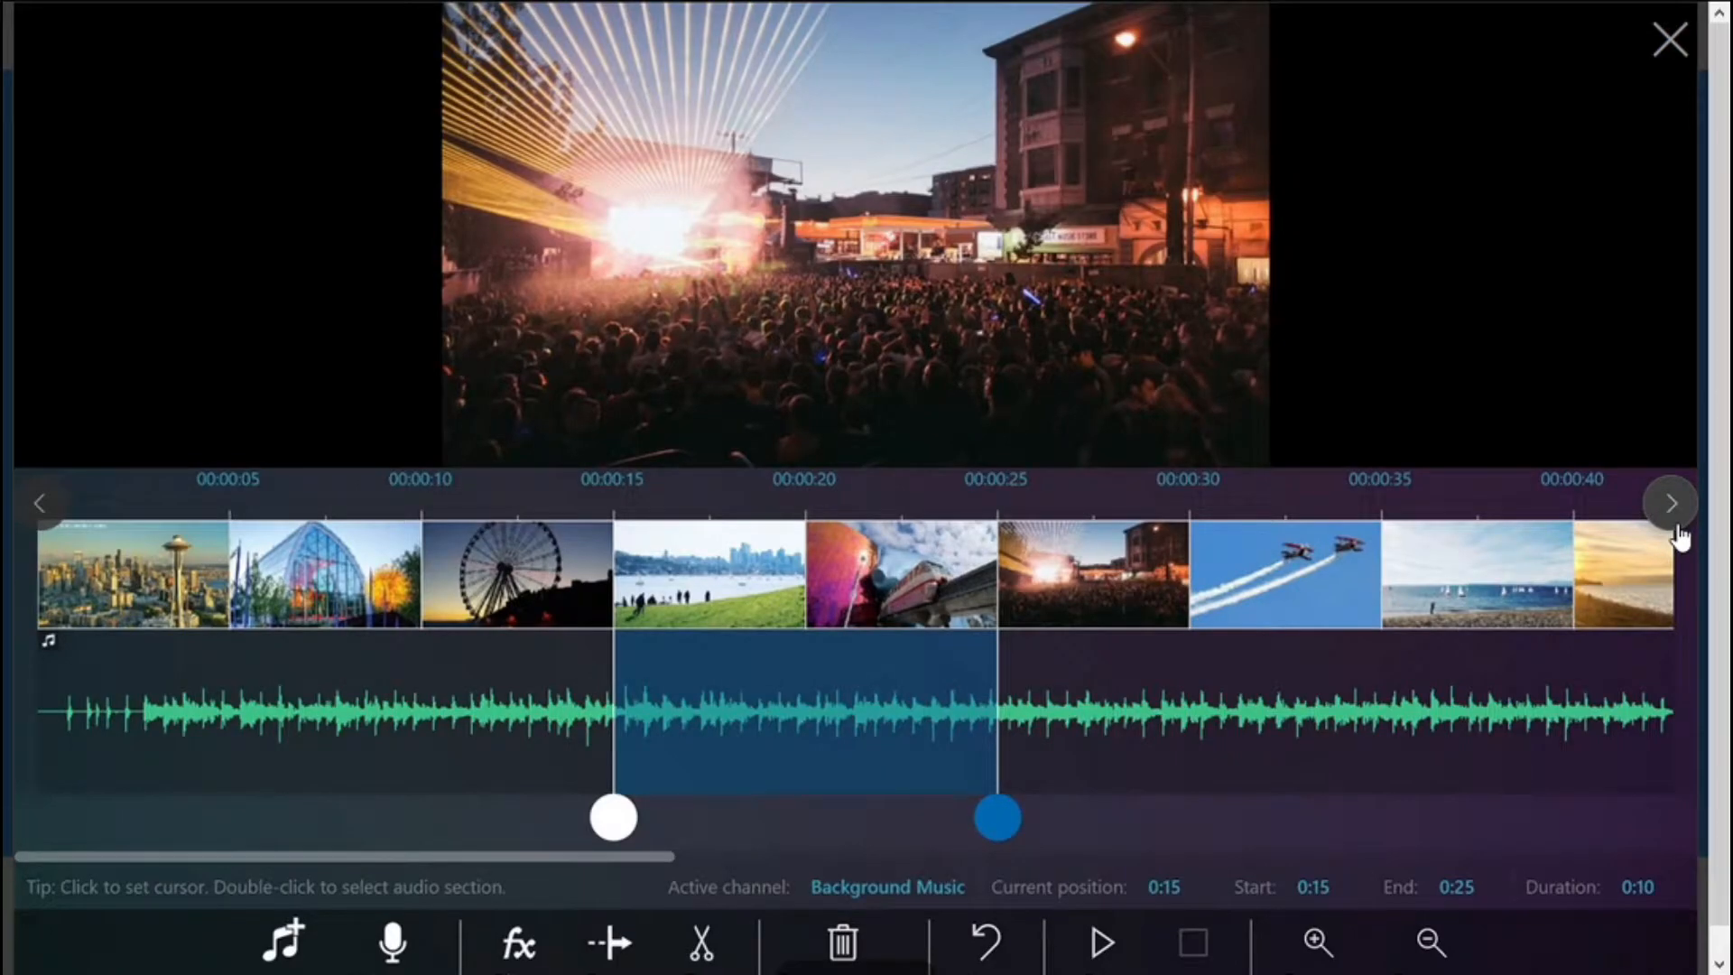
left_click(1675, 529)
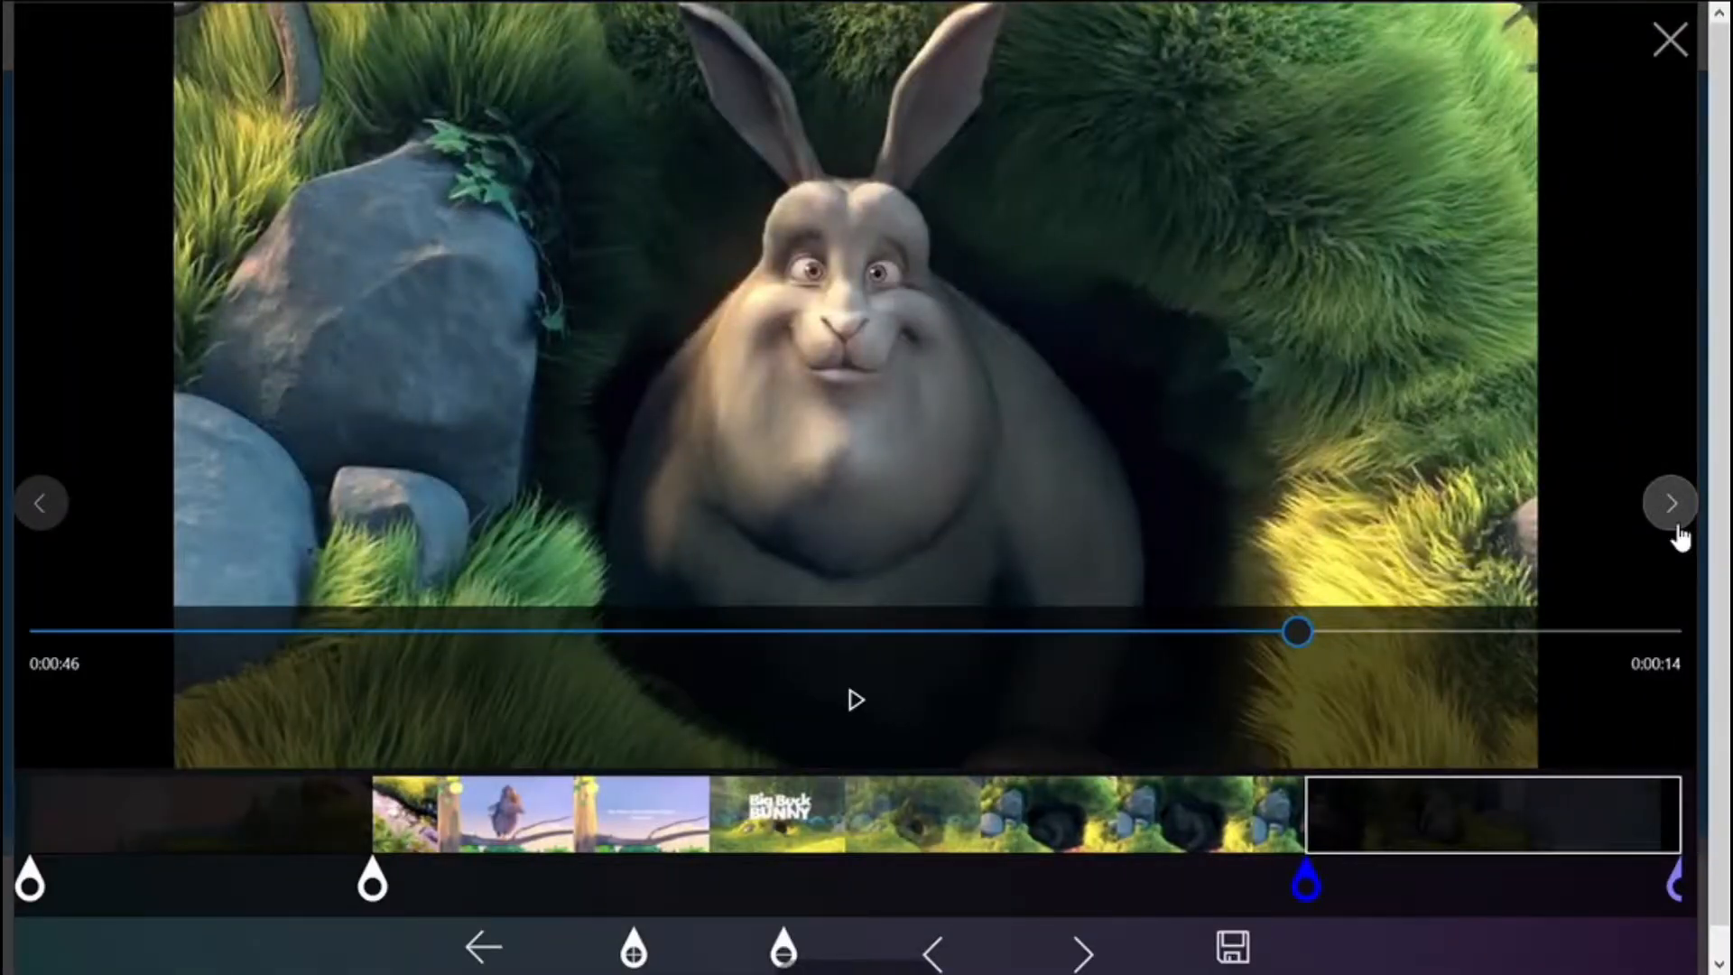
left_click(1675, 528)
left_click(1675, 528)
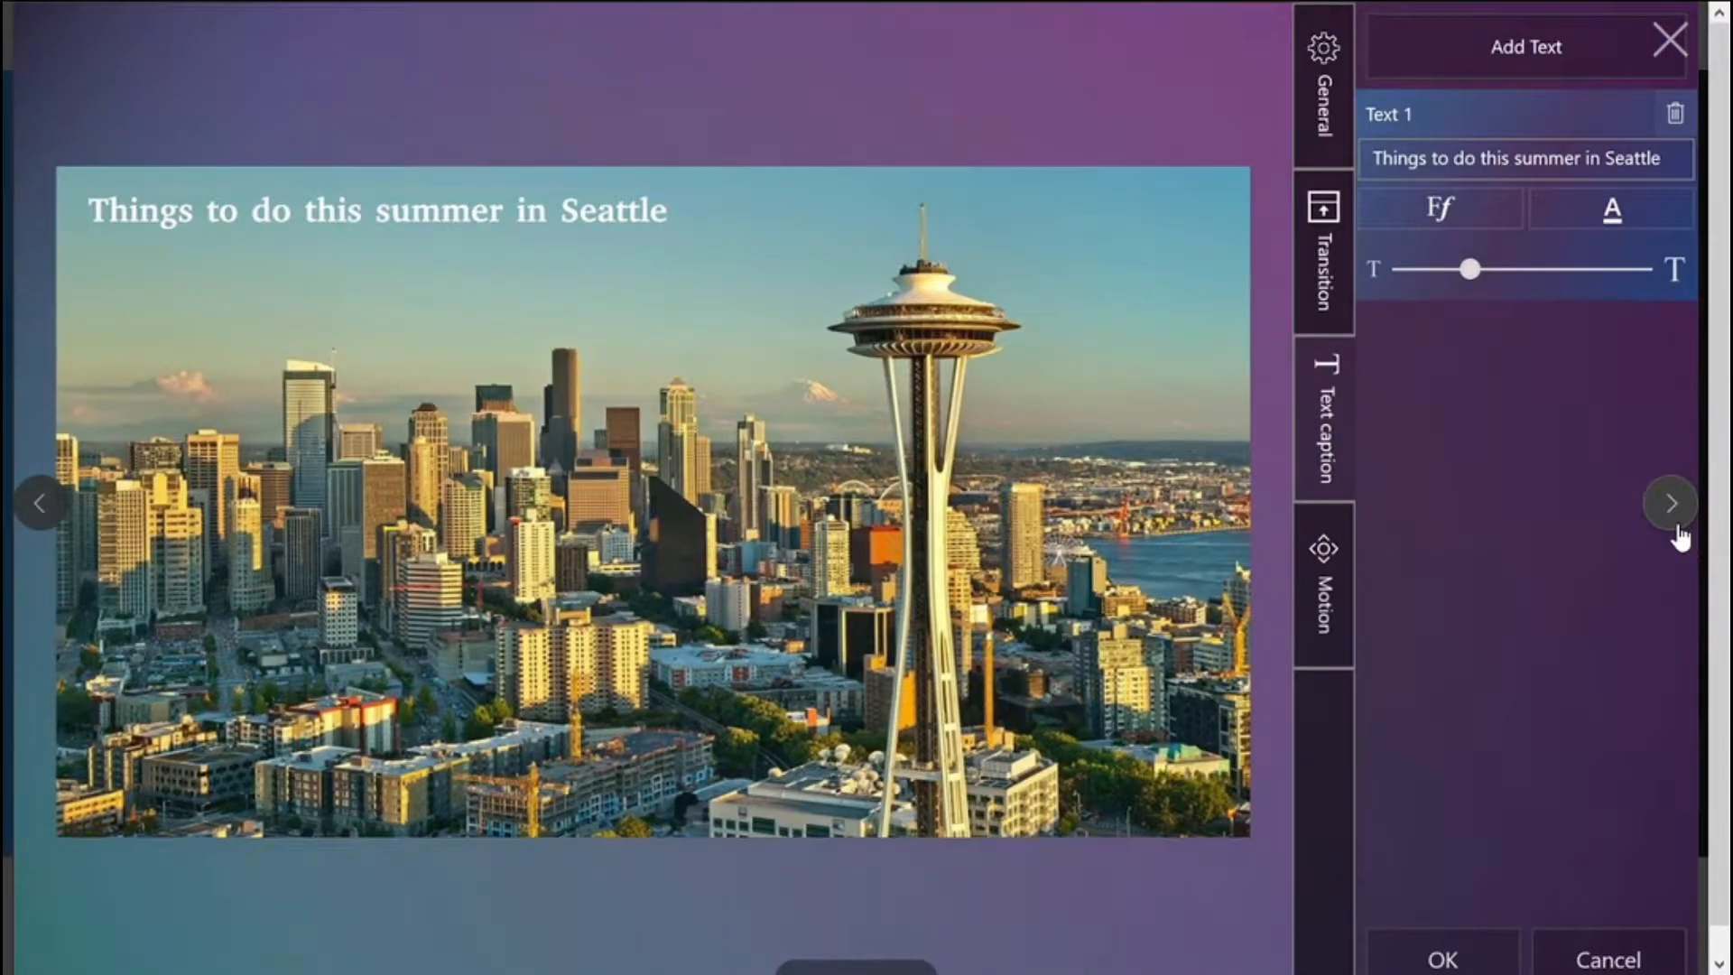
left_click(1675, 528)
left_click(1674, 528)
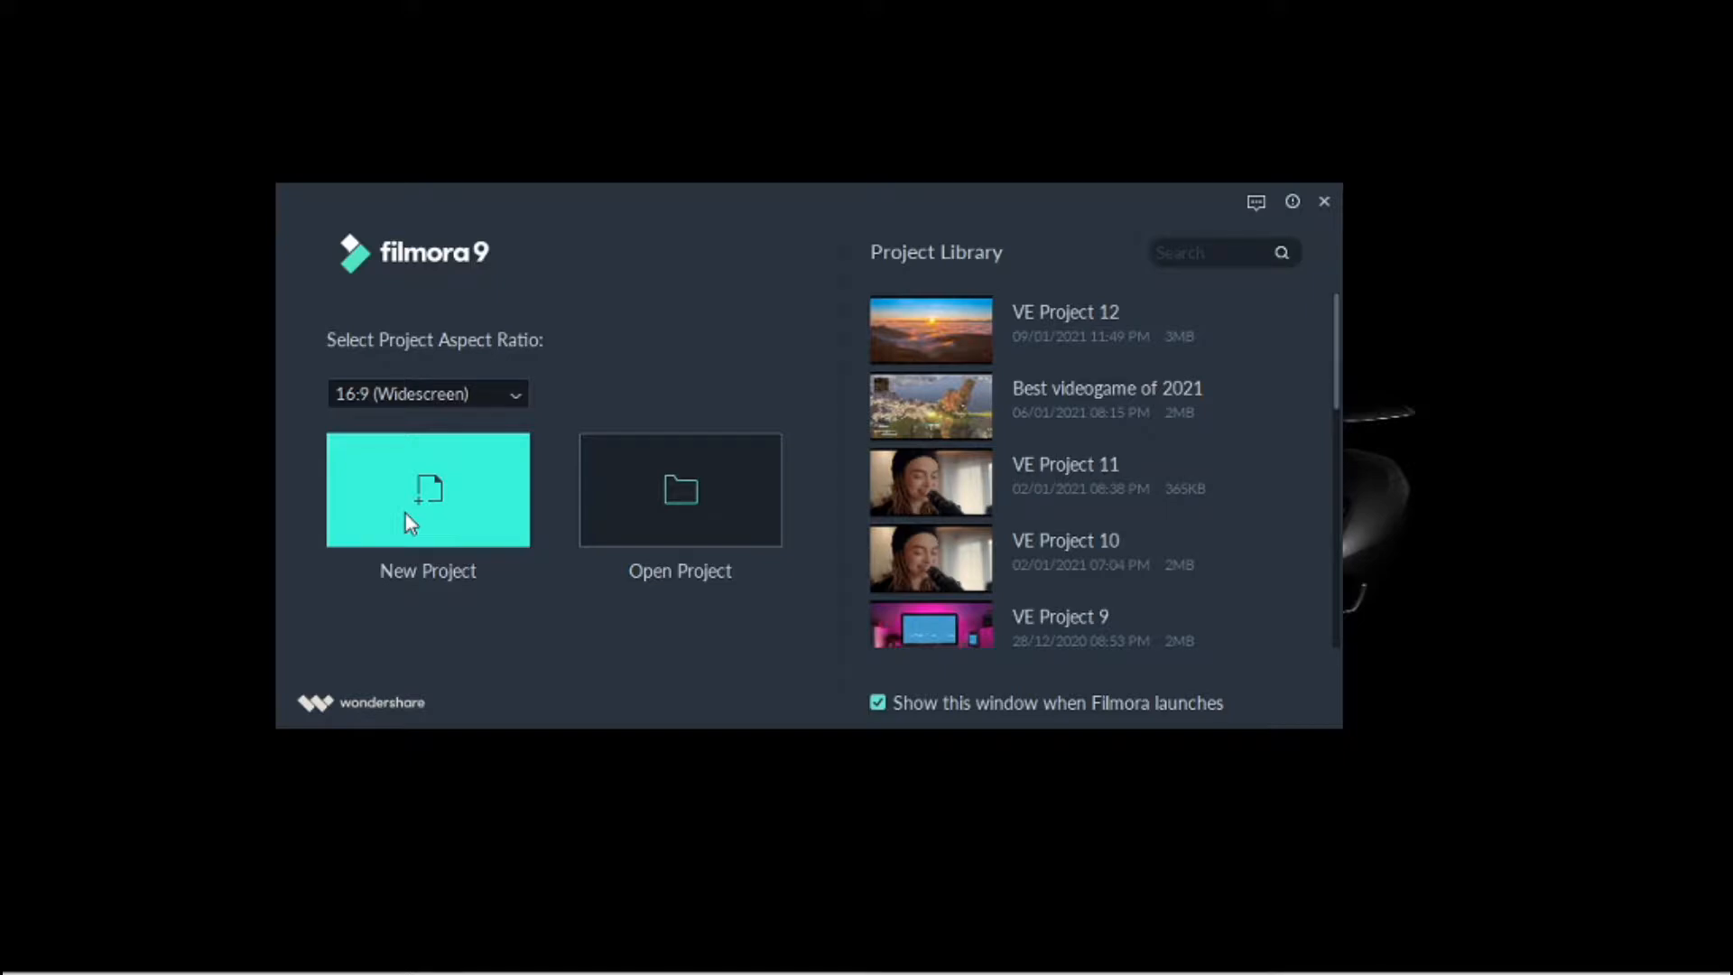
Step: Create a new project and import all clips from the Desktop Rawfiles folder as media files
left_click(407, 516)
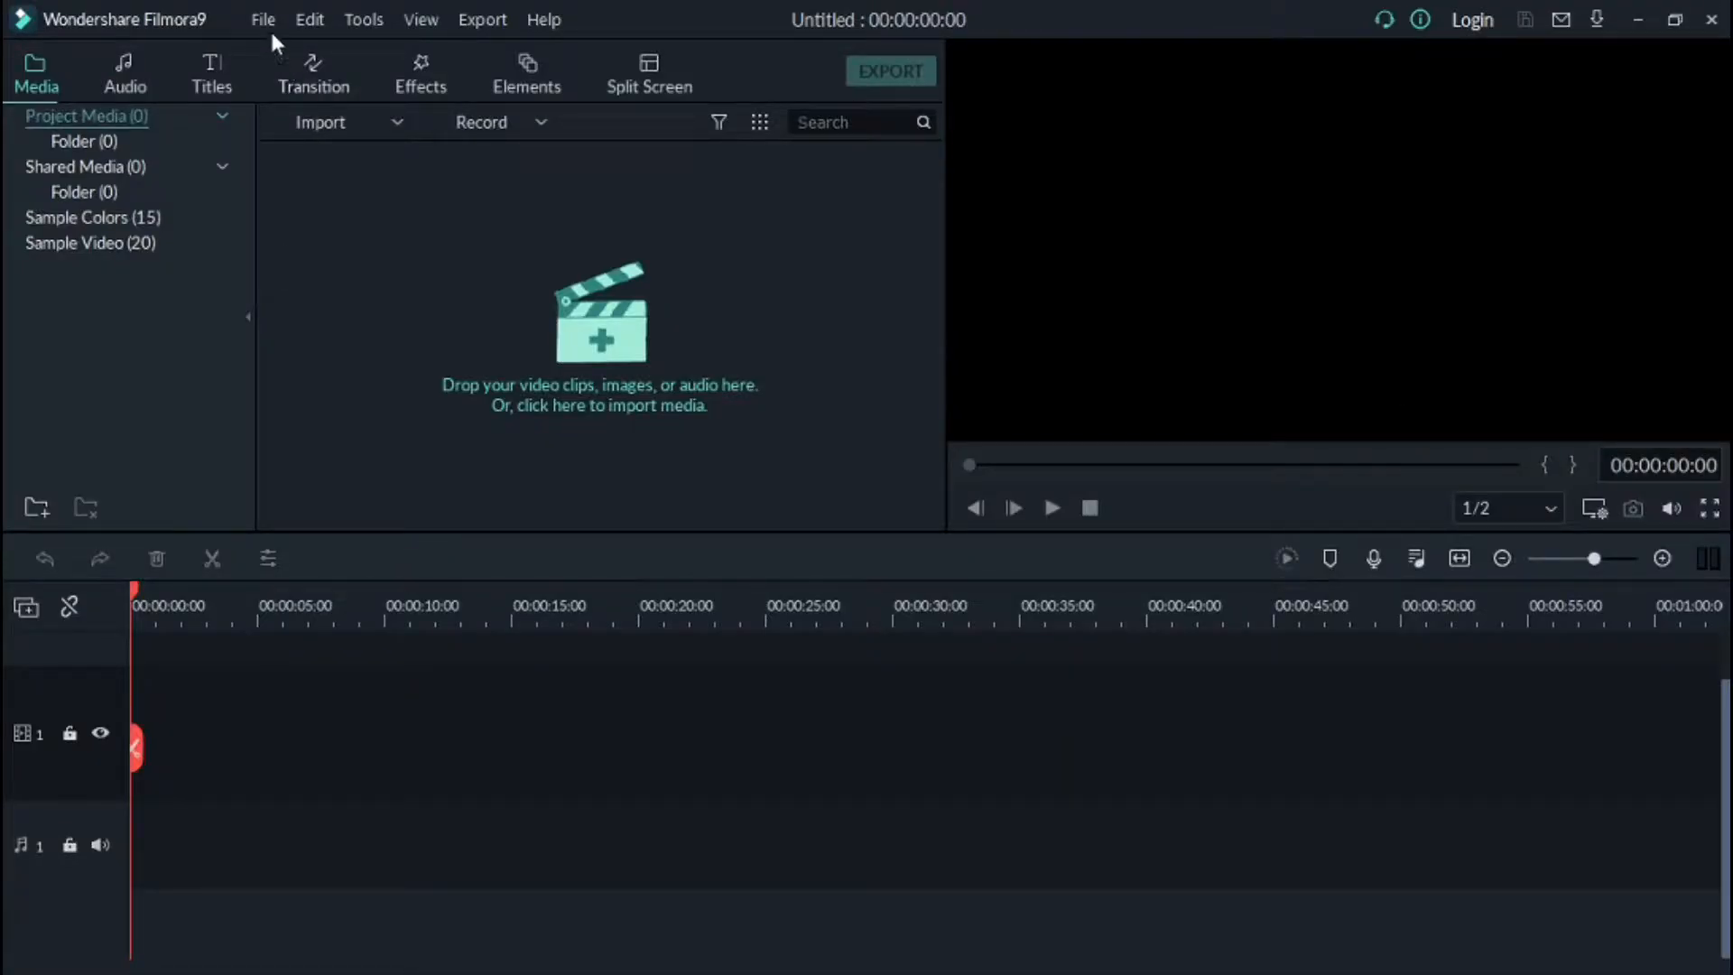
left_click(262, 19)
left_click(323, 137)
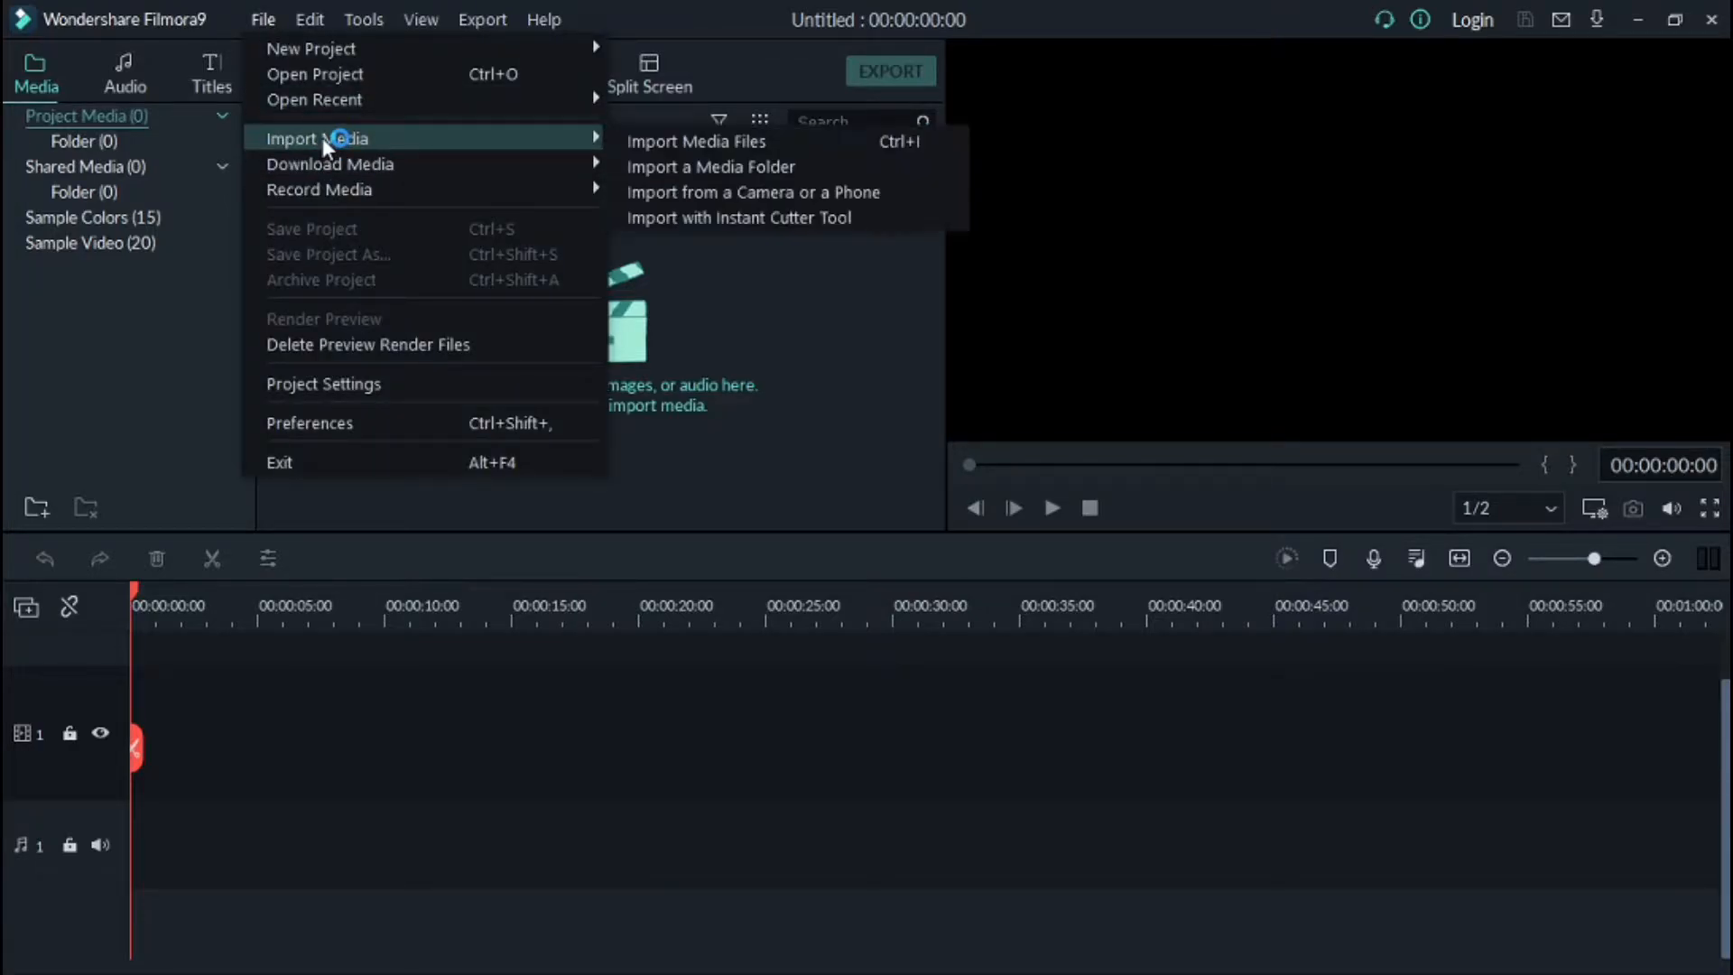
left_click(678, 144)
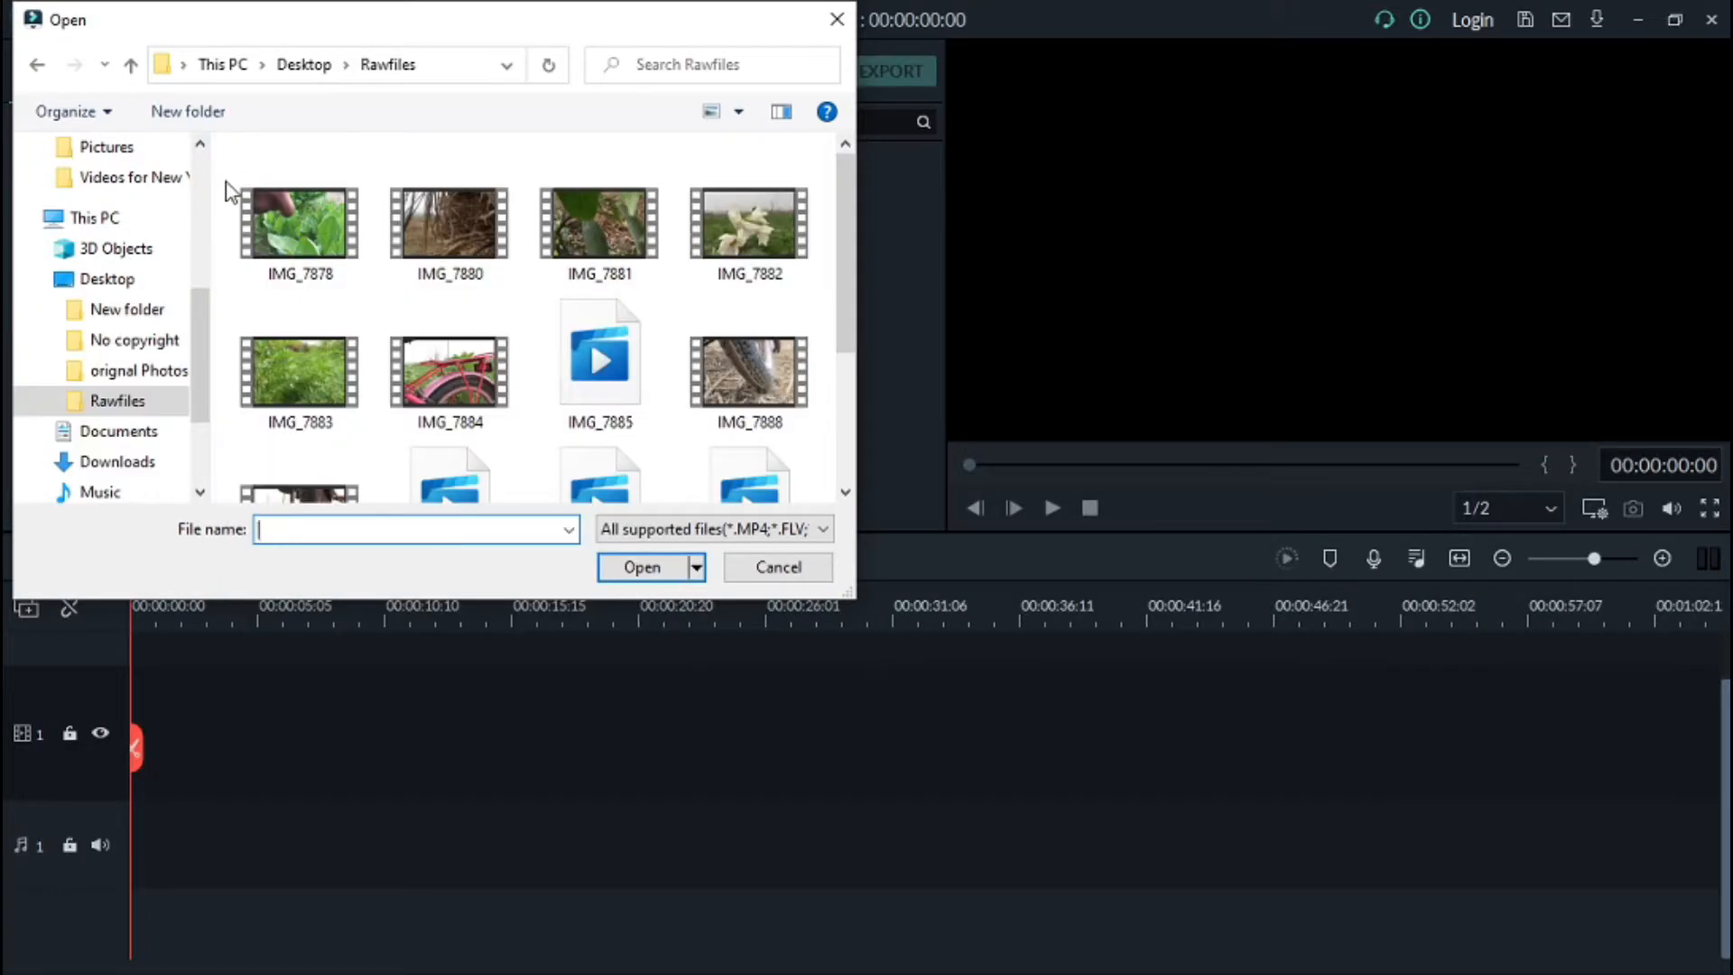
left_click_drag(226, 185, 740, 662)
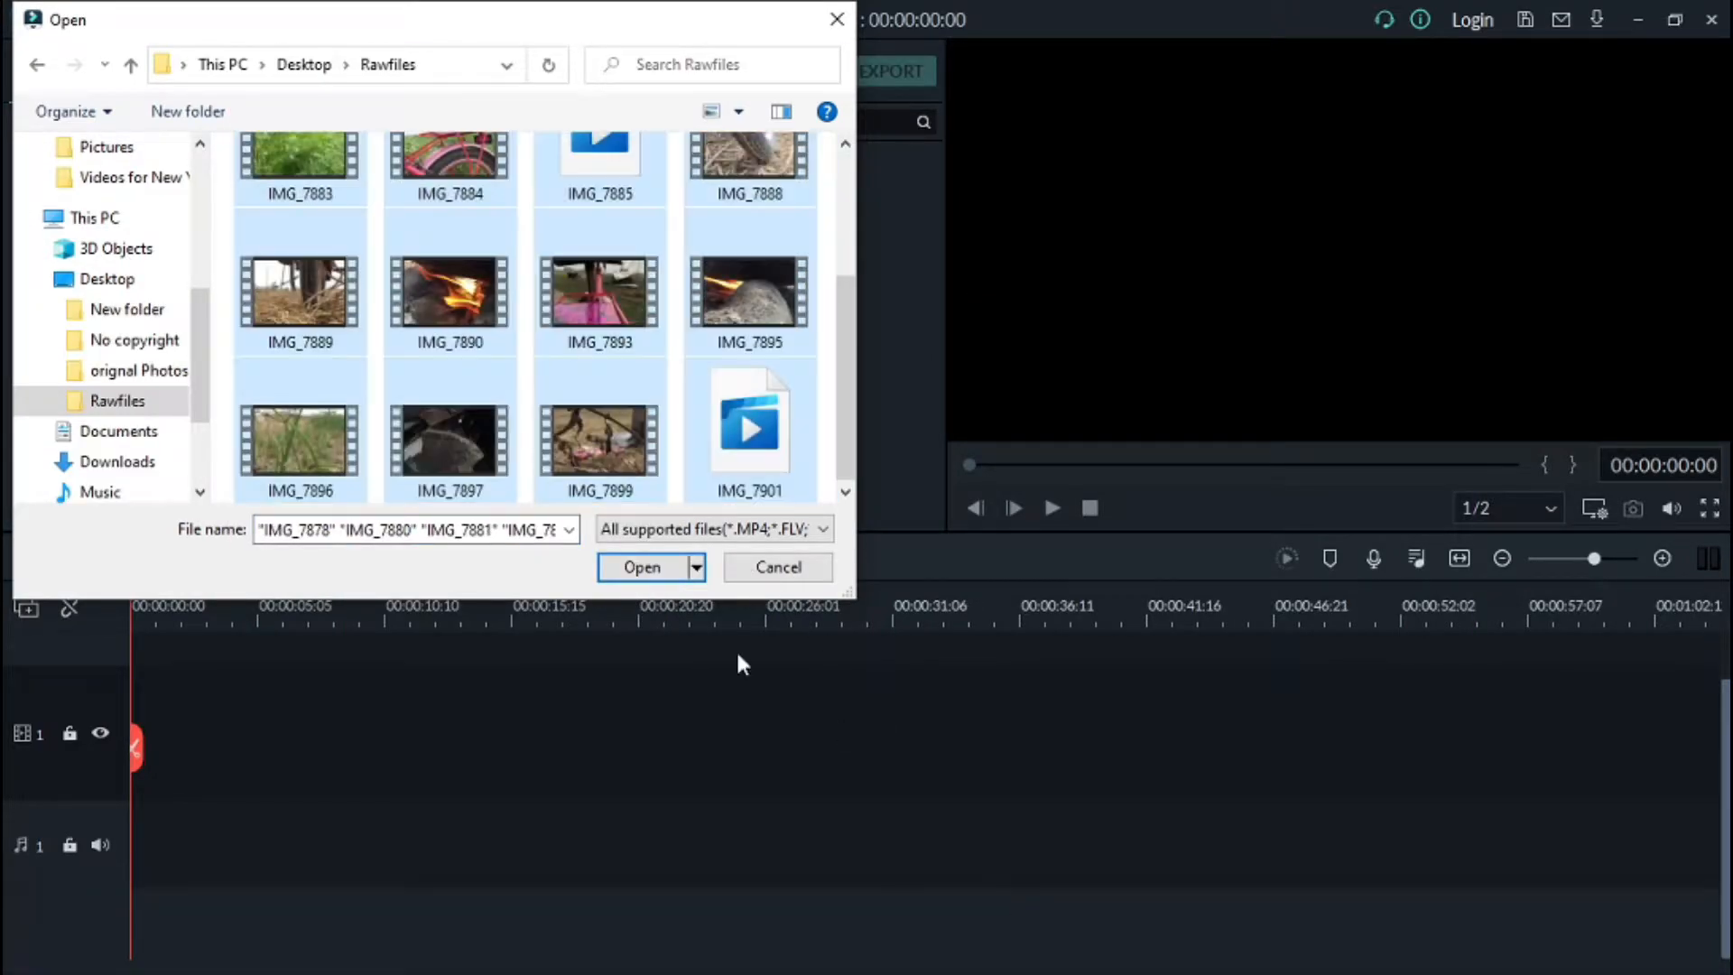
left_click(643, 567)
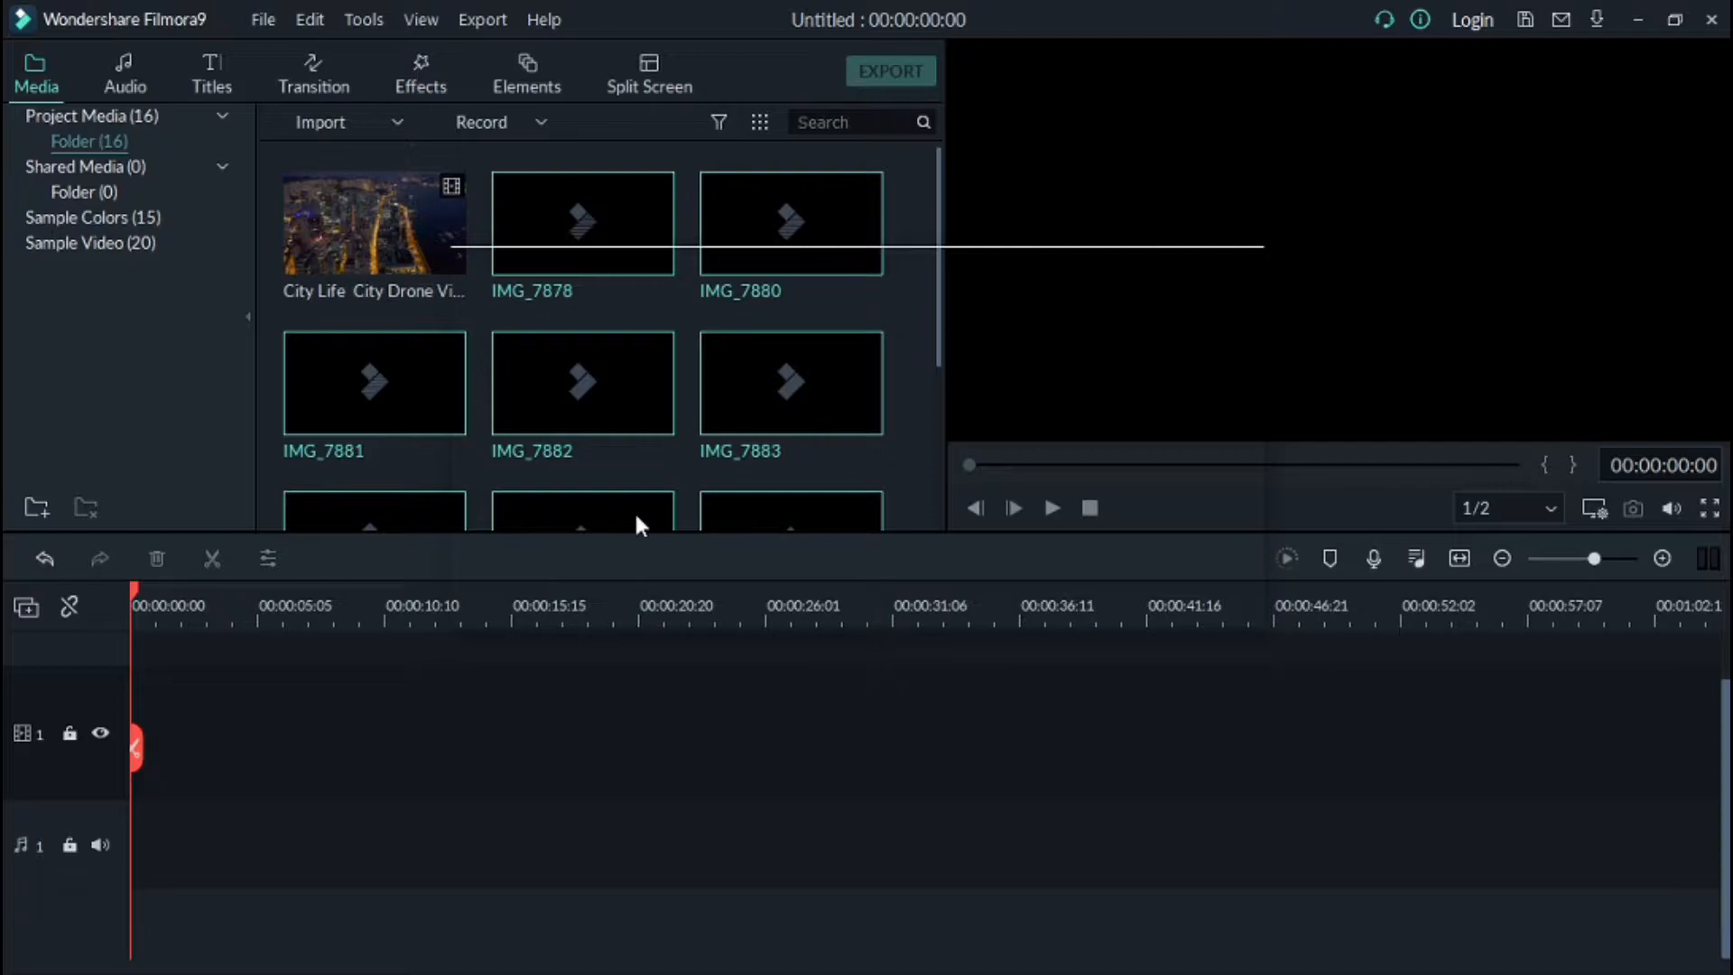
Step: Add the MusicbyAden – Summer Love music file to the project media
scroll(555, 329, "down", 5)
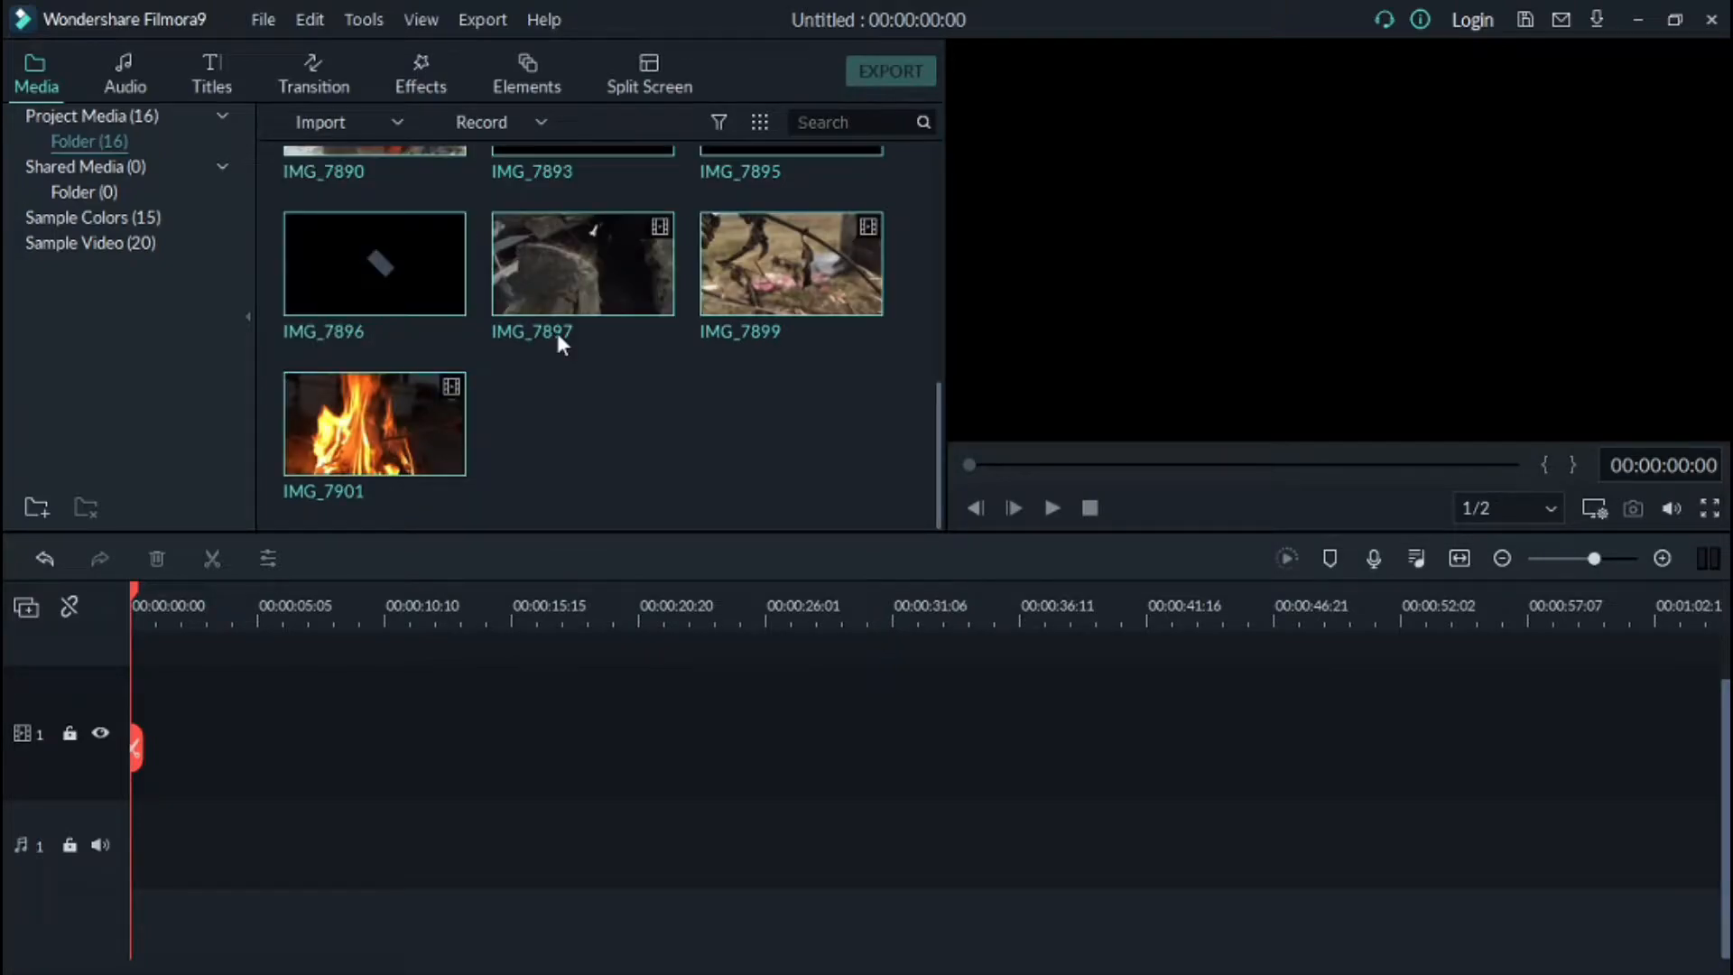
scroll(558, 361, "up", 5)
scroll(537, 438, "down", 5)
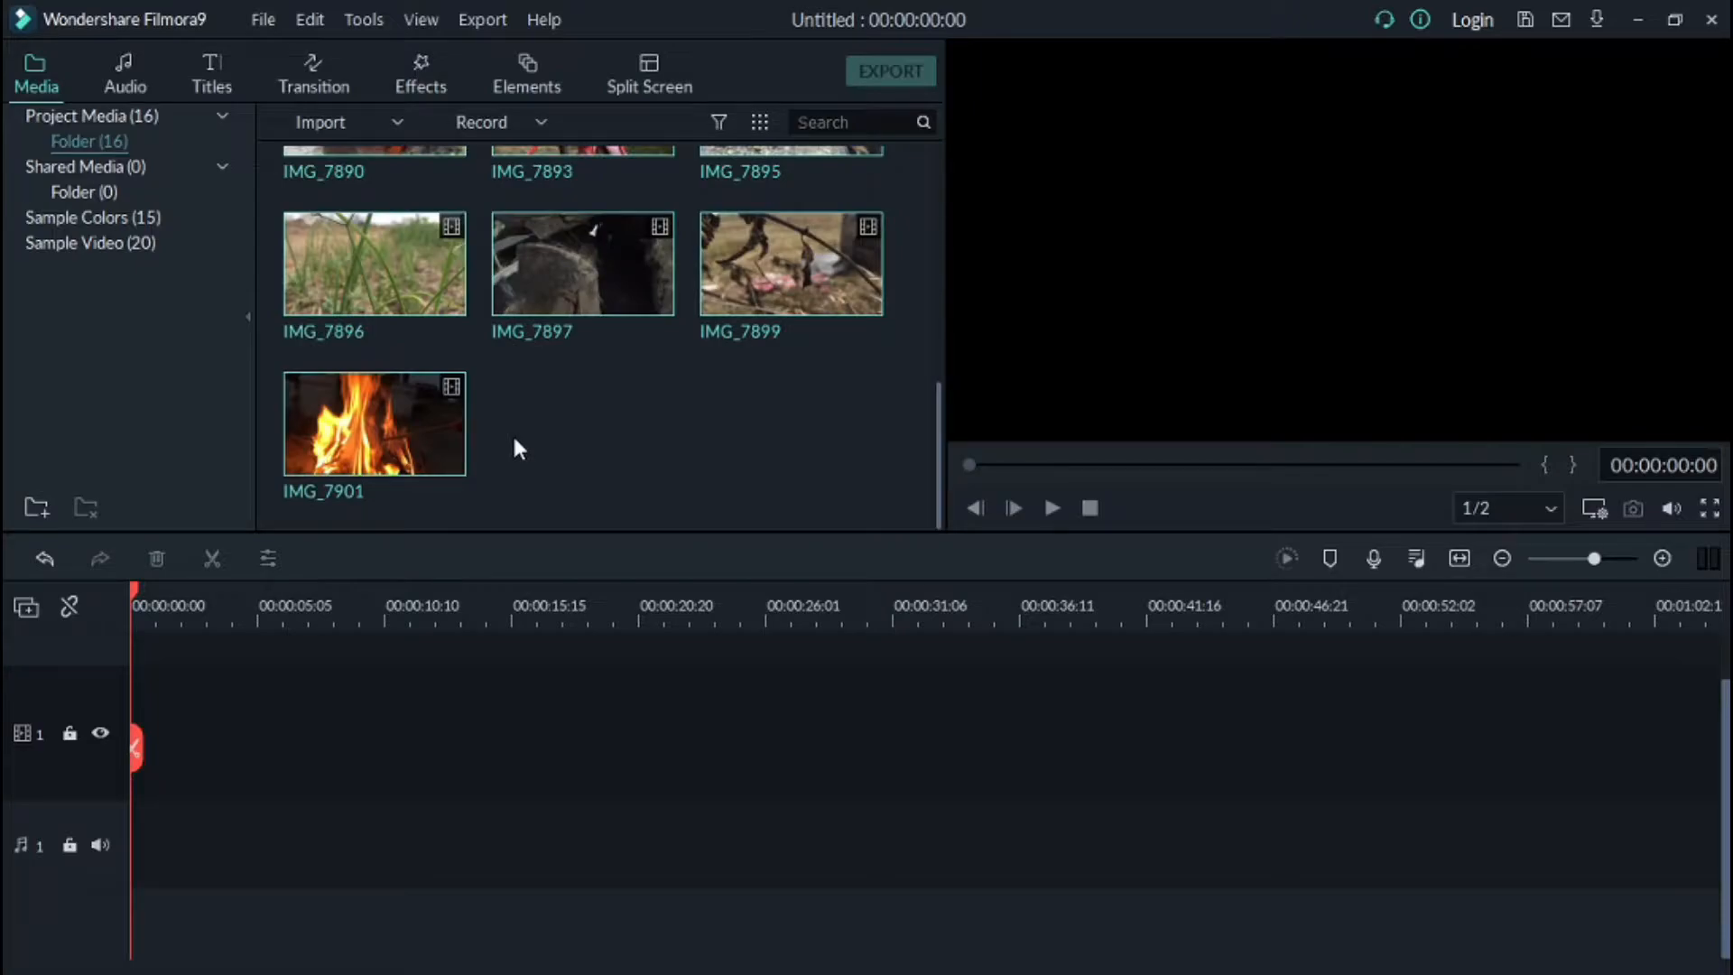
scroll(511, 431, "up", 5)
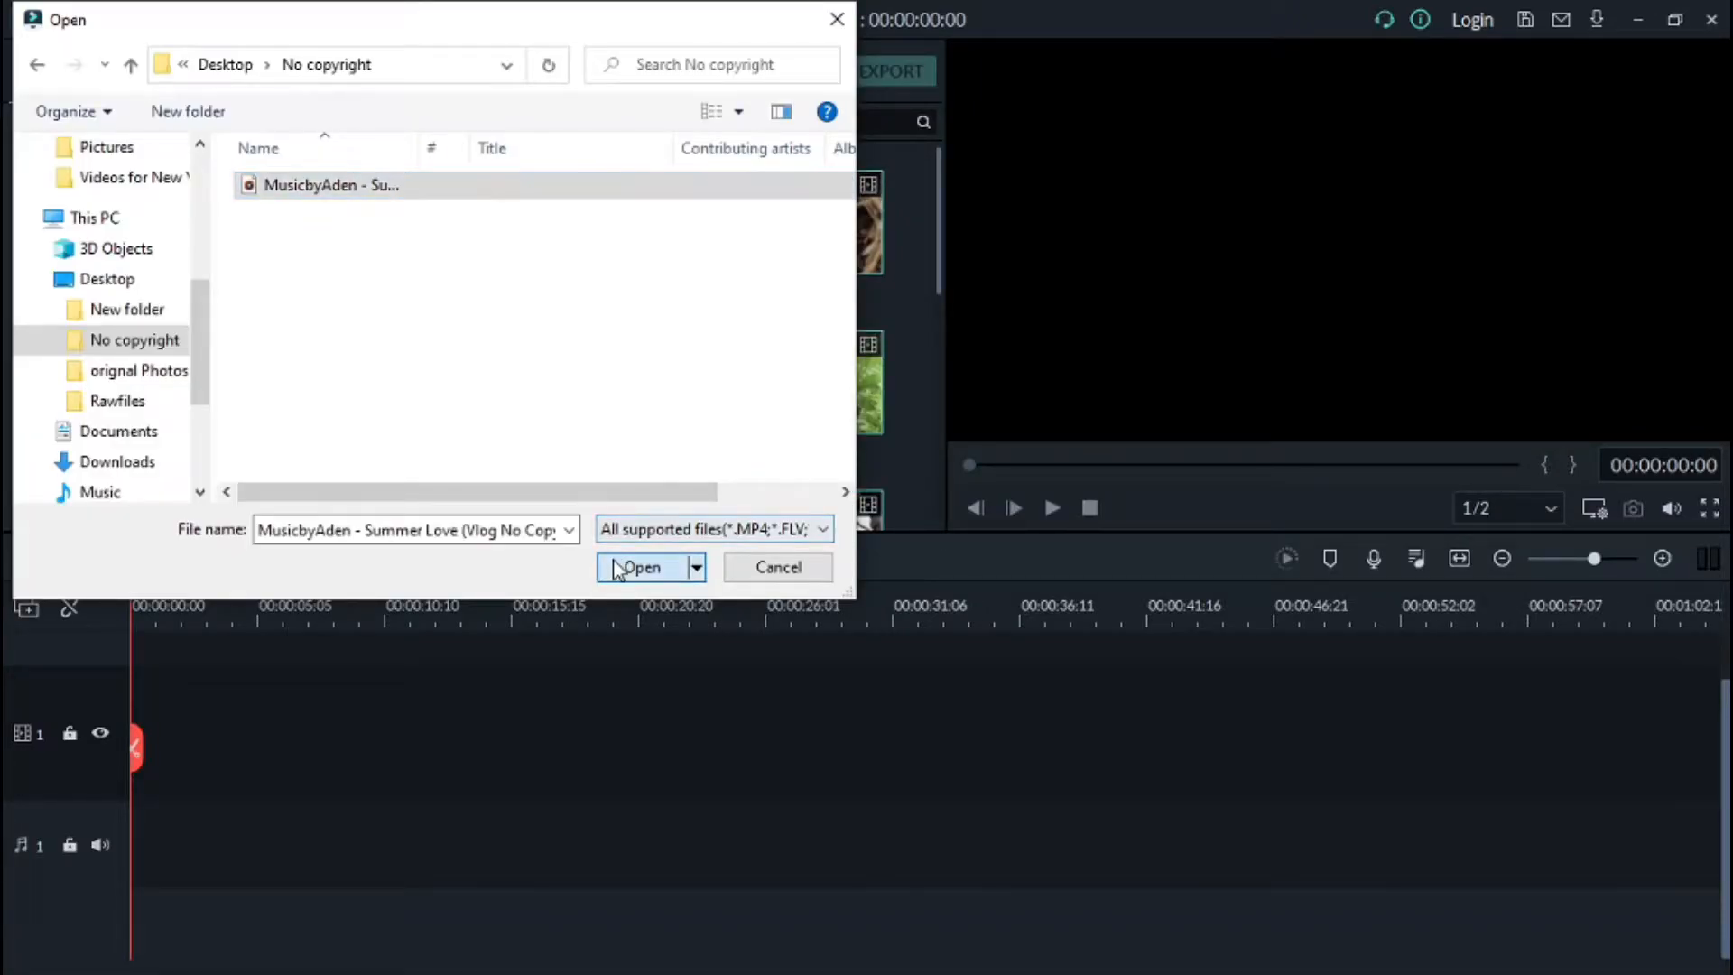
left_click(619, 565)
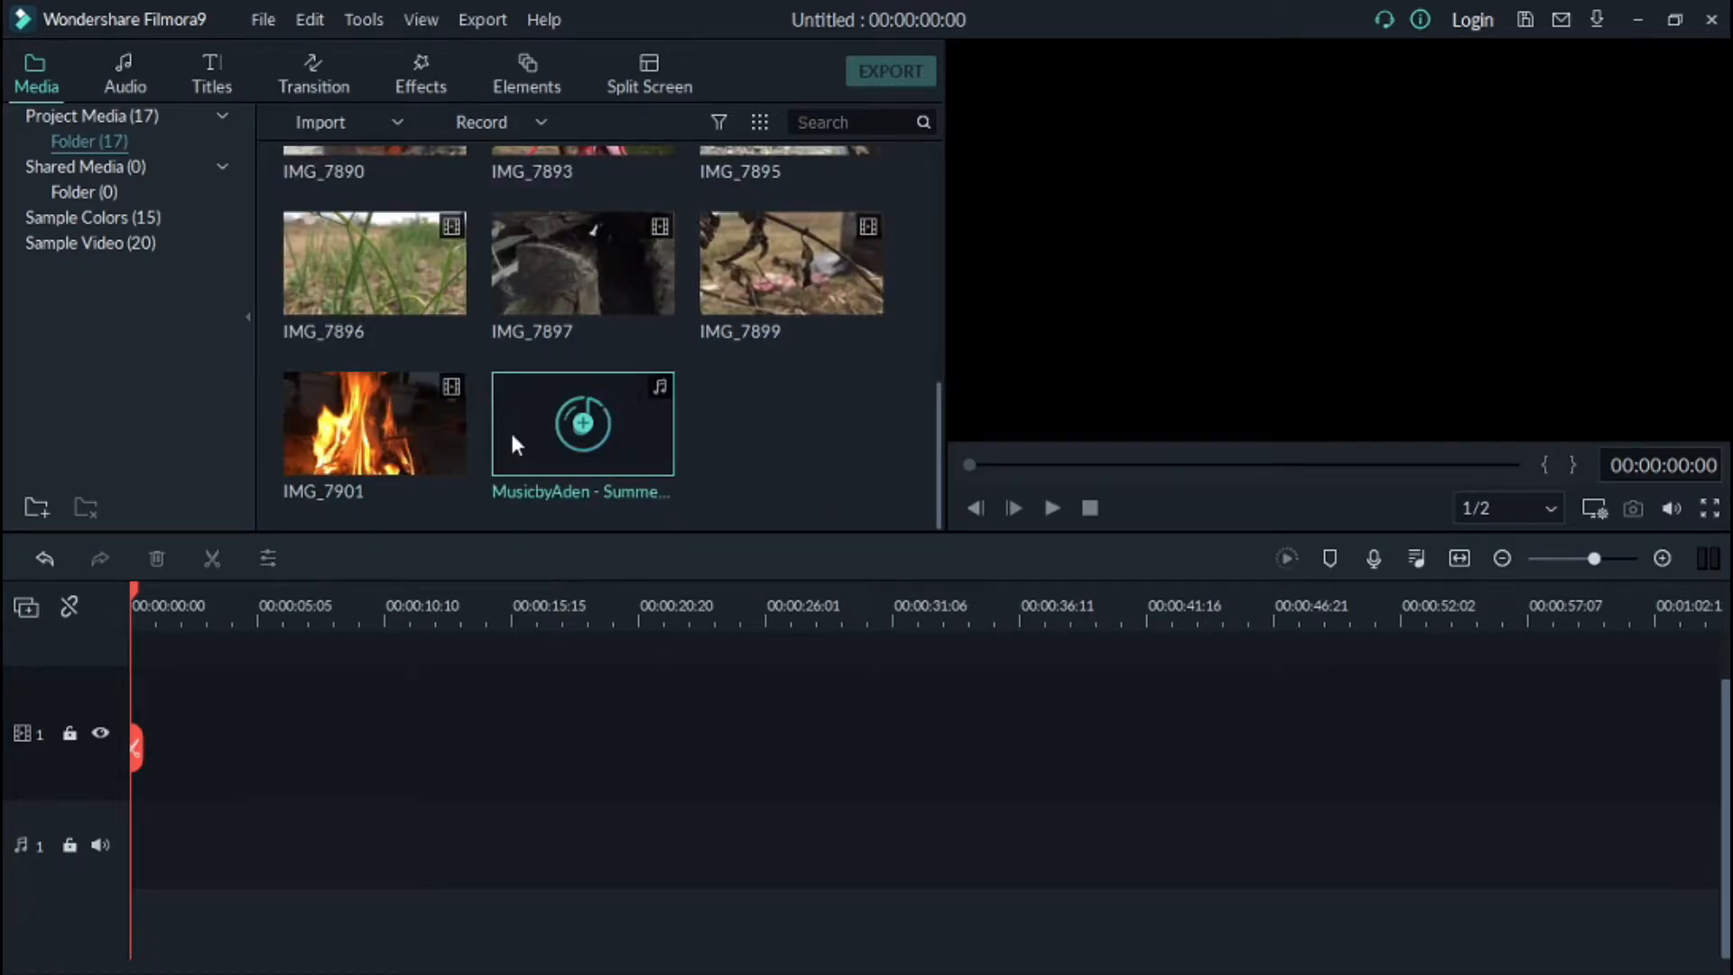
Step: Place the Summer Love music on the audio track and a video clip on the video track
left_click_drag(510, 442, 131, 732)
scroll(323, 260, "up", 5)
left_click_drag(323, 260, 523, 730)
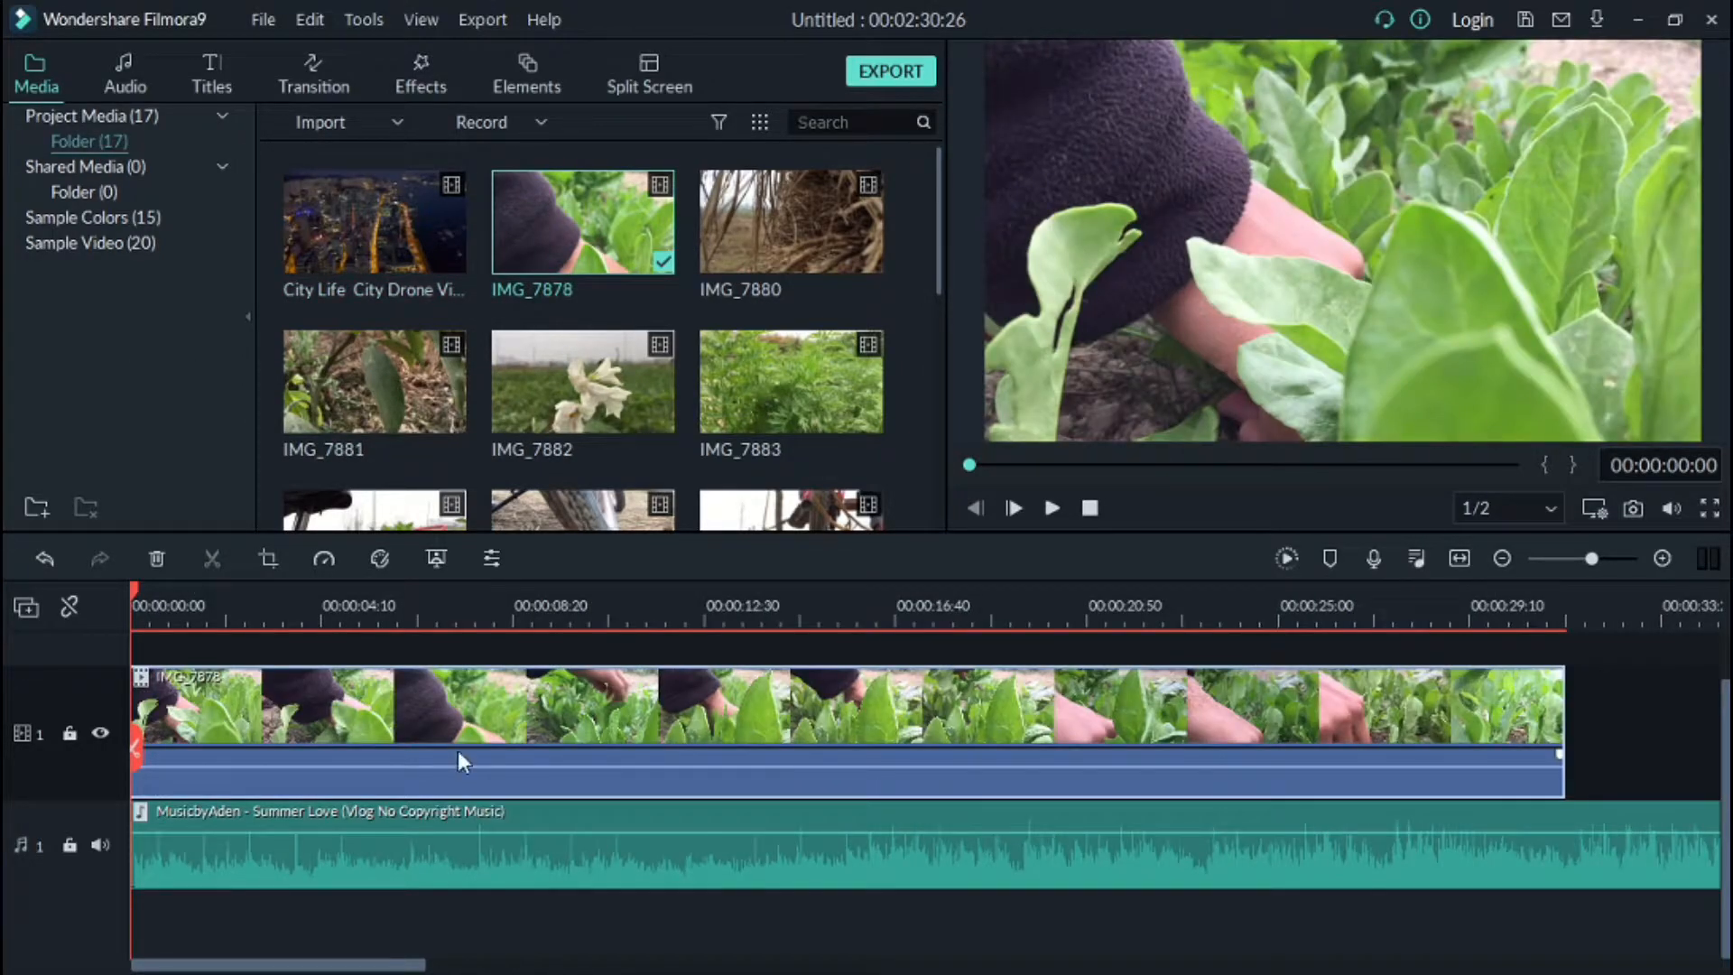
Step: Detach the audio from the IMG_7878 clip on the timeline
right_click(435, 710)
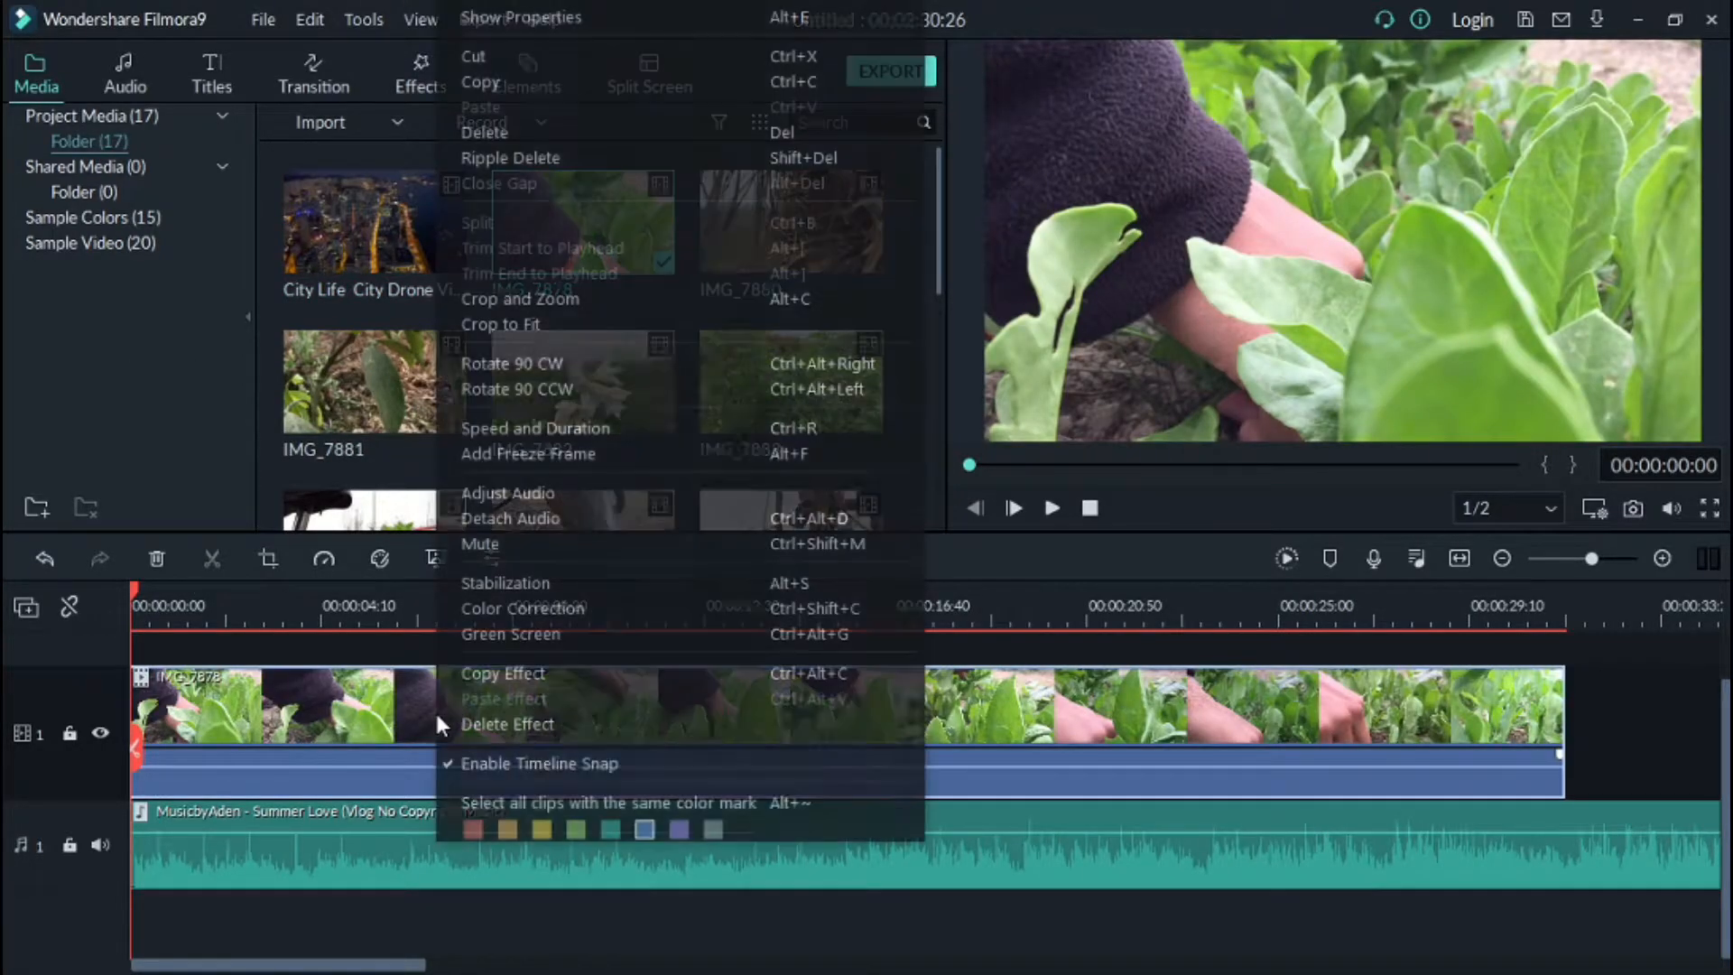
right_click(289, 701)
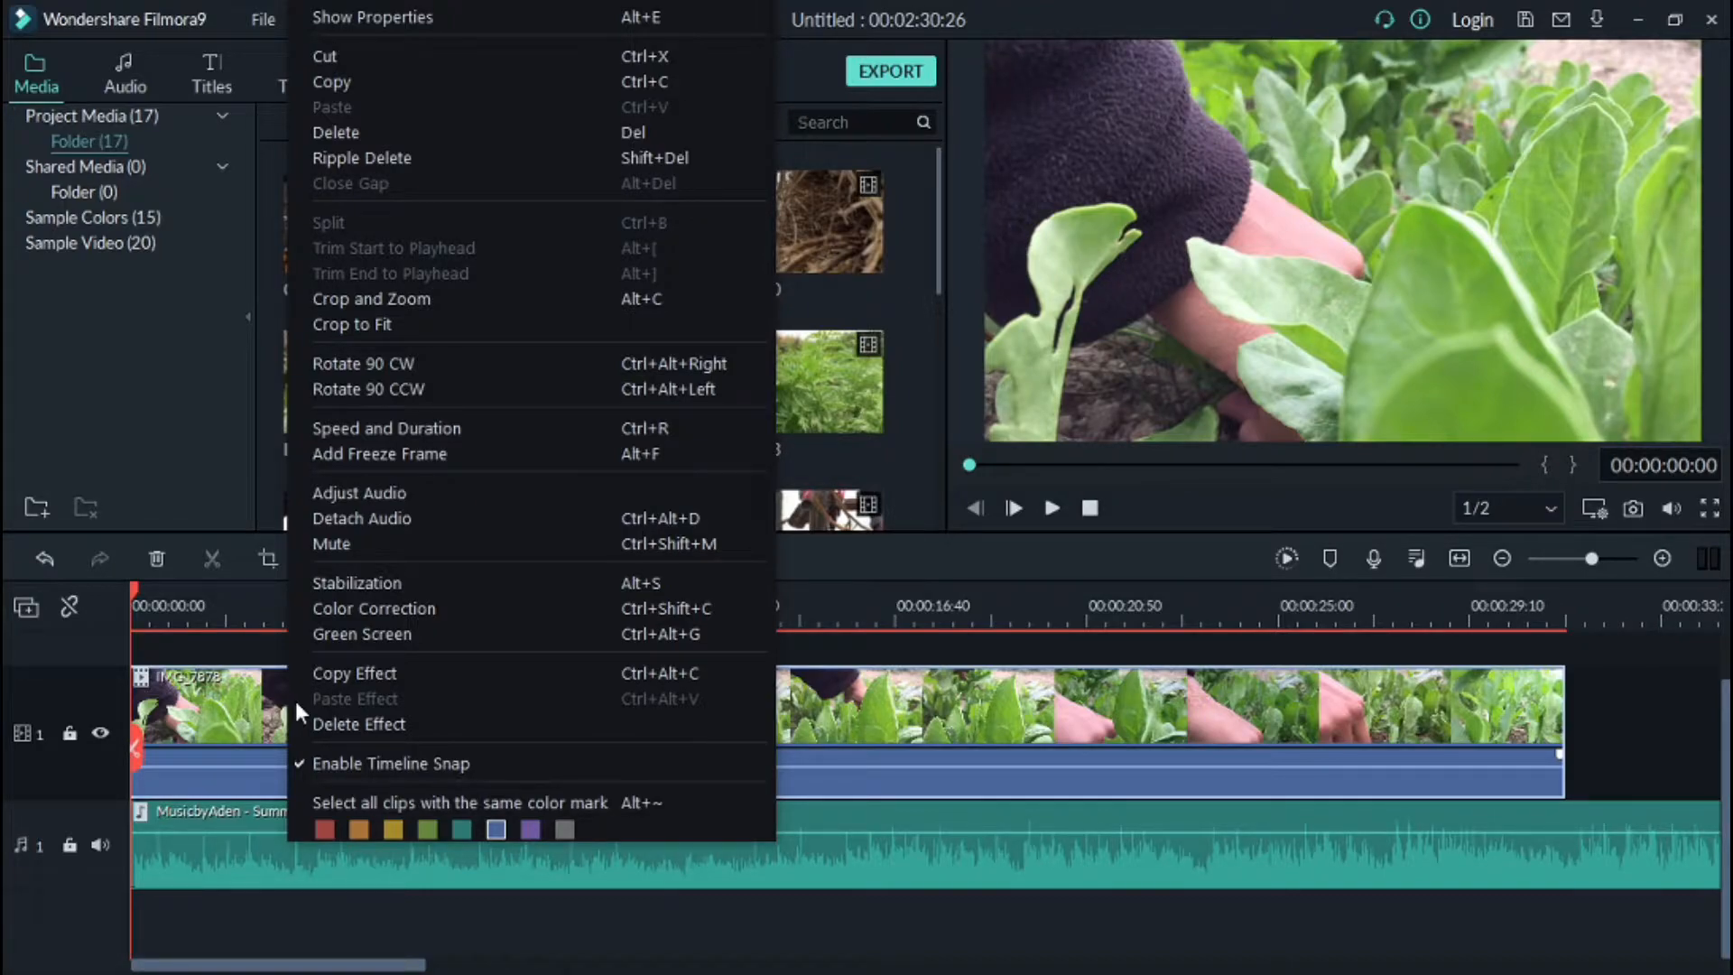
left_click(410, 516)
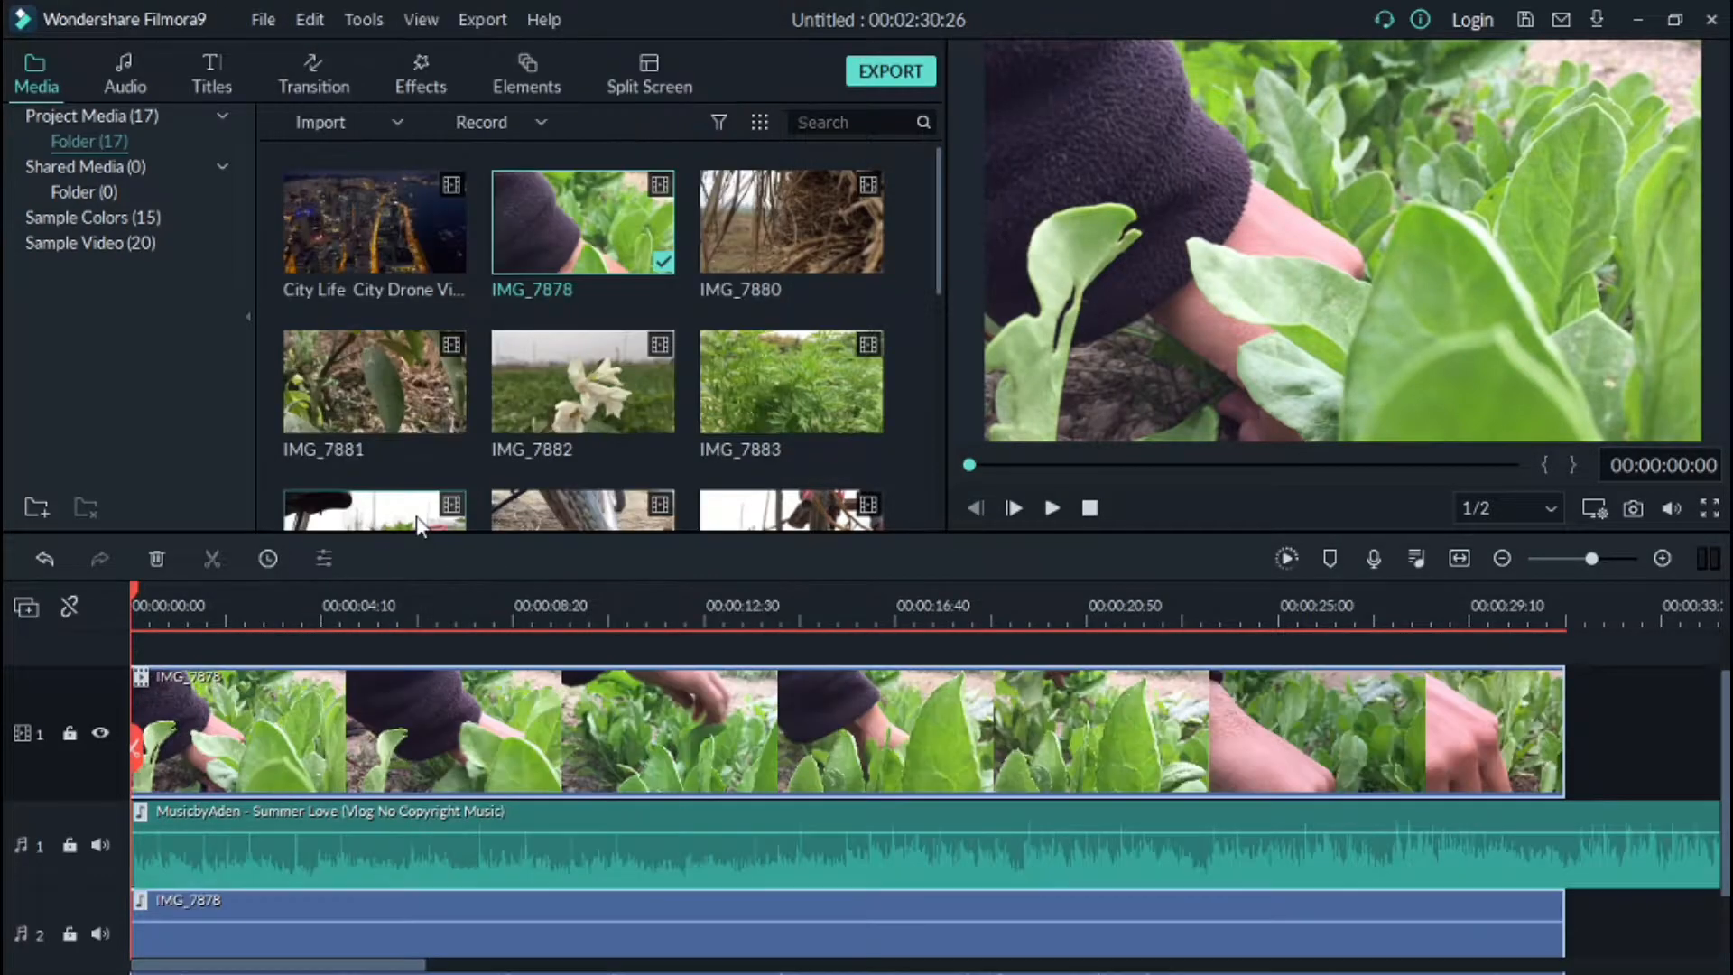
Step: Delete the detached IMG_7878 audio clip from the second audio track
scroll(621, 820, "down", 1)
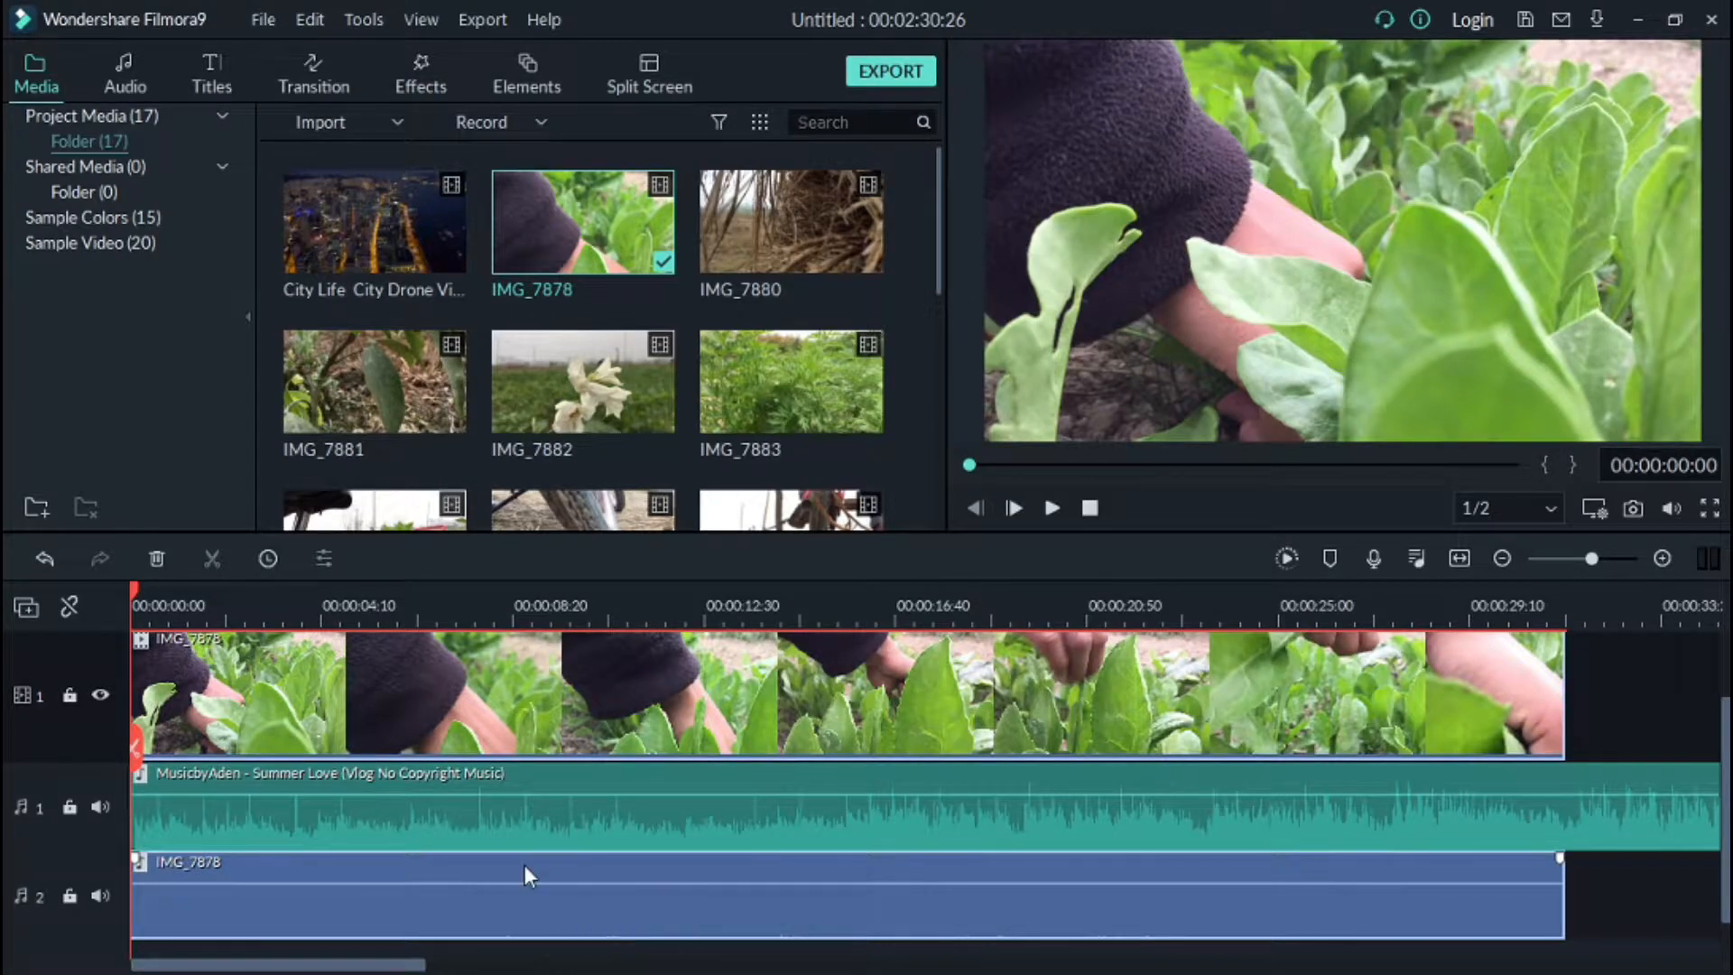
scroll(522, 855, "down", 1)
right_click(522, 848)
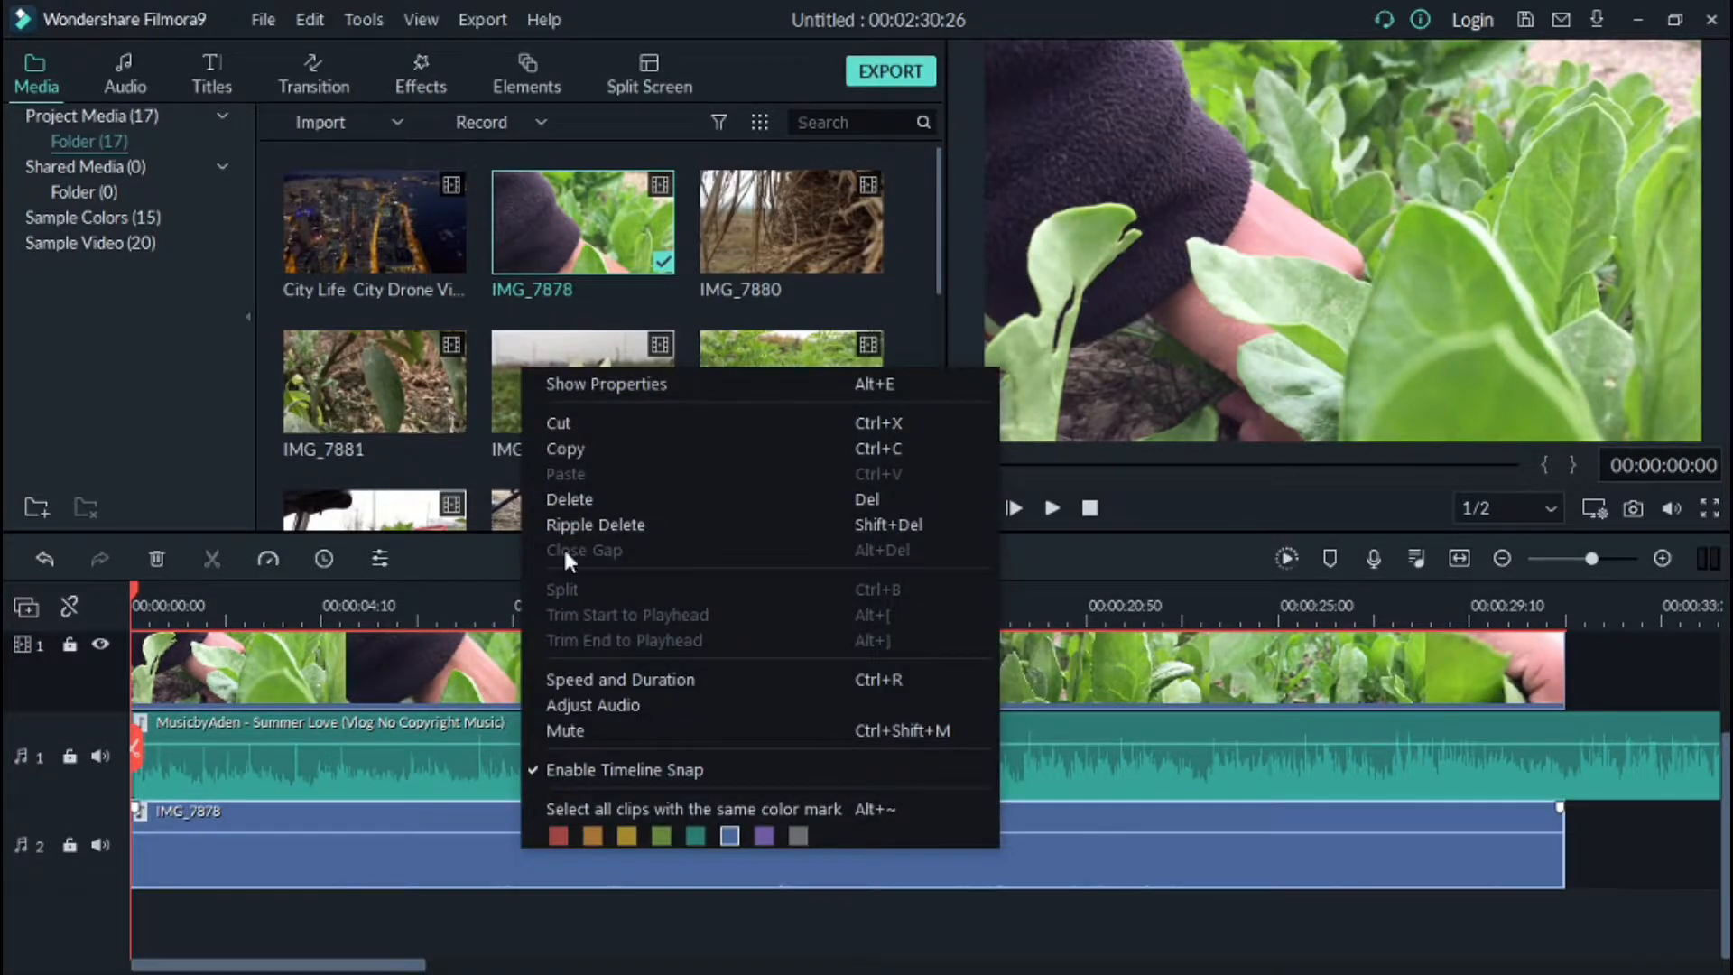
left_click(570, 501)
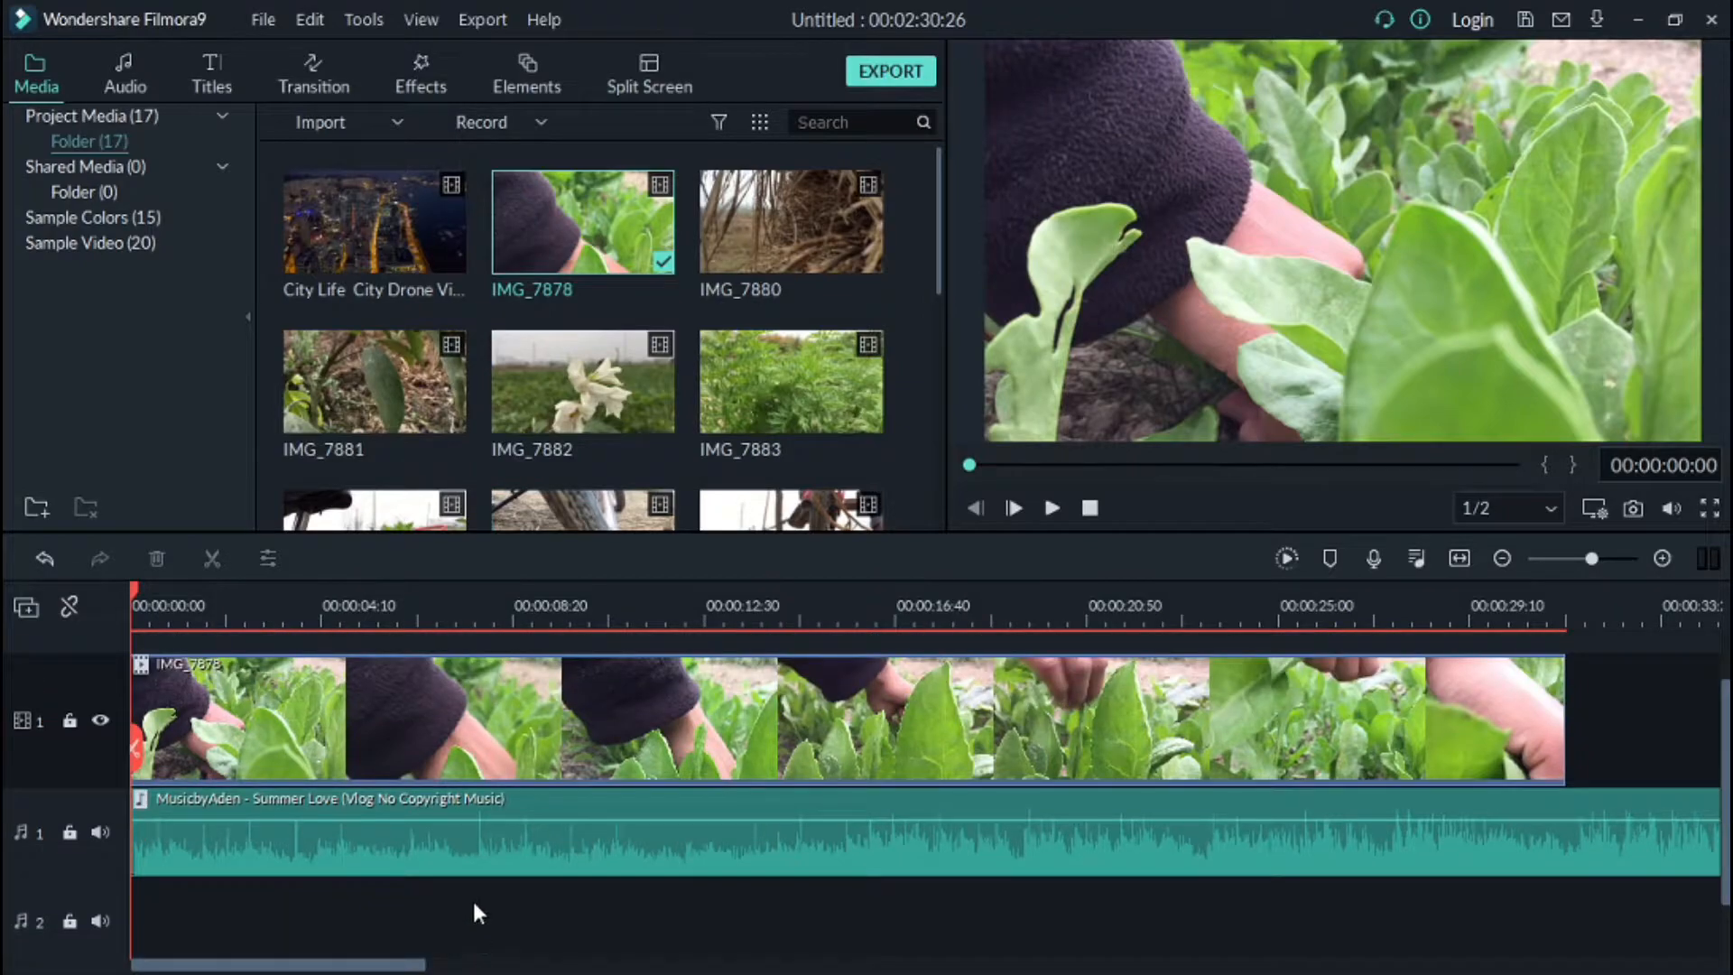
Step: Add clip IMG_7899 to the video track right after IMG_7878
left_click(1052, 508)
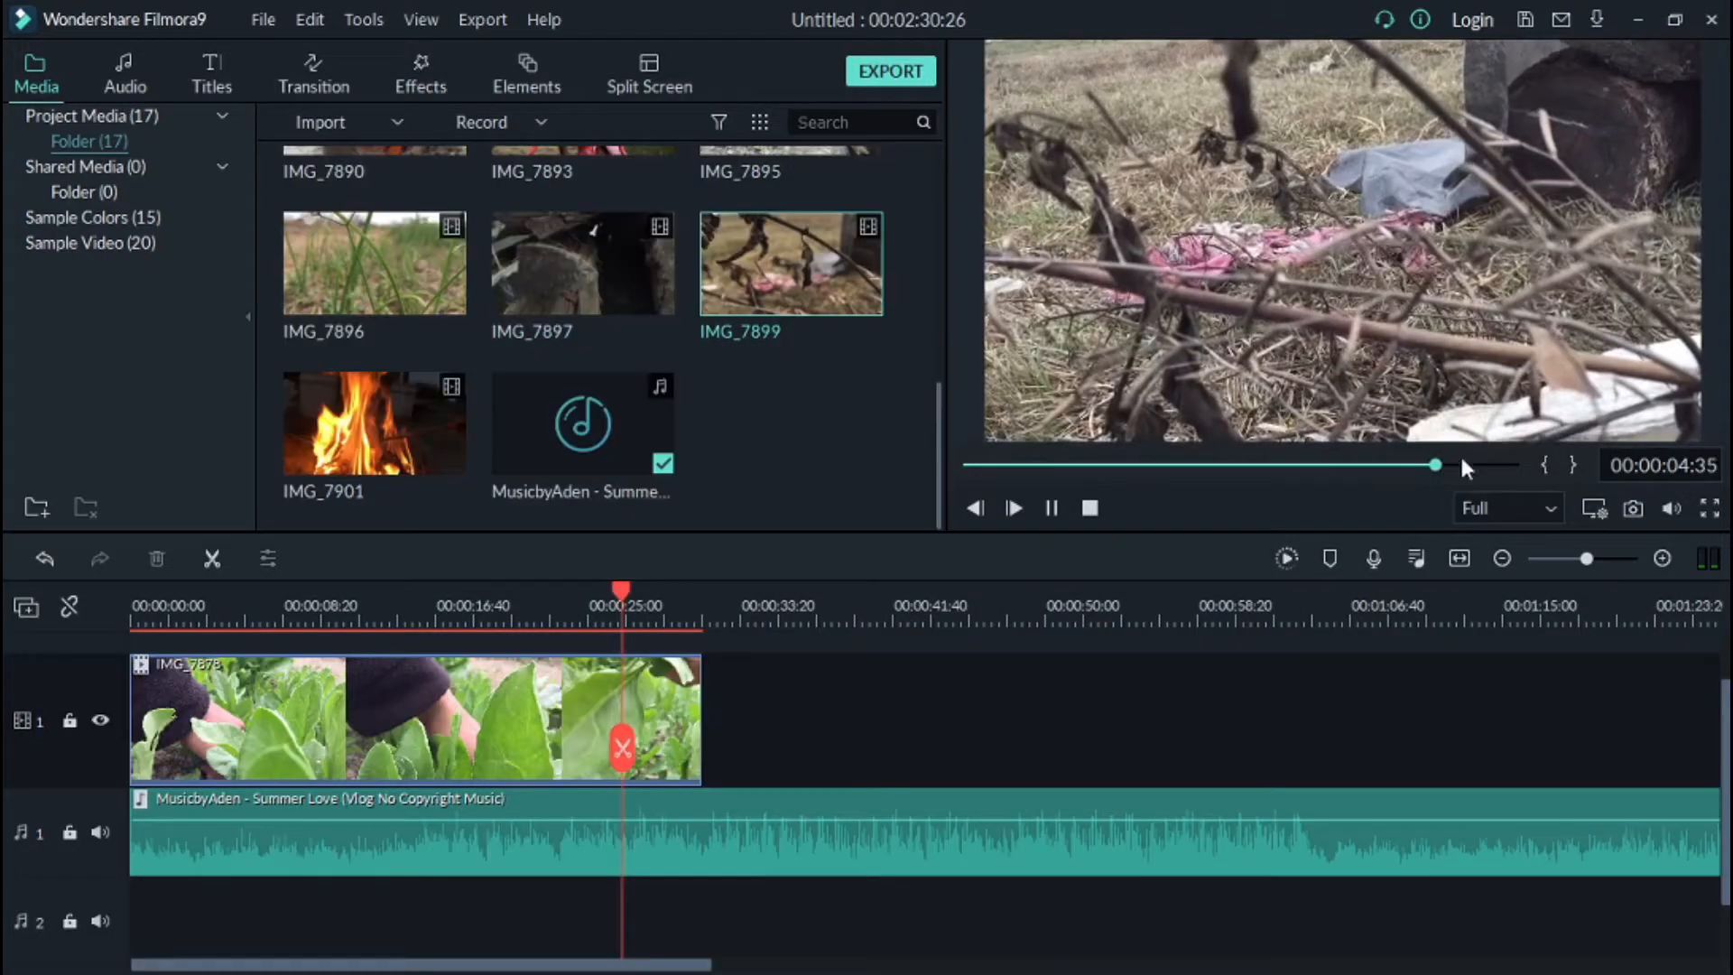
left_click(753, 311)
left_click_drag(753, 311, 713, 731)
Step: Detach the audio of IMG_7899 and delete the detached audio clip
right_click(727, 722)
left_click(809, 510)
right_click(760, 924)
left_click(814, 597)
Step: Split the IMG_7899 clip at about 00:00:33:45
left_click_drag(898, 620, 966, 620)
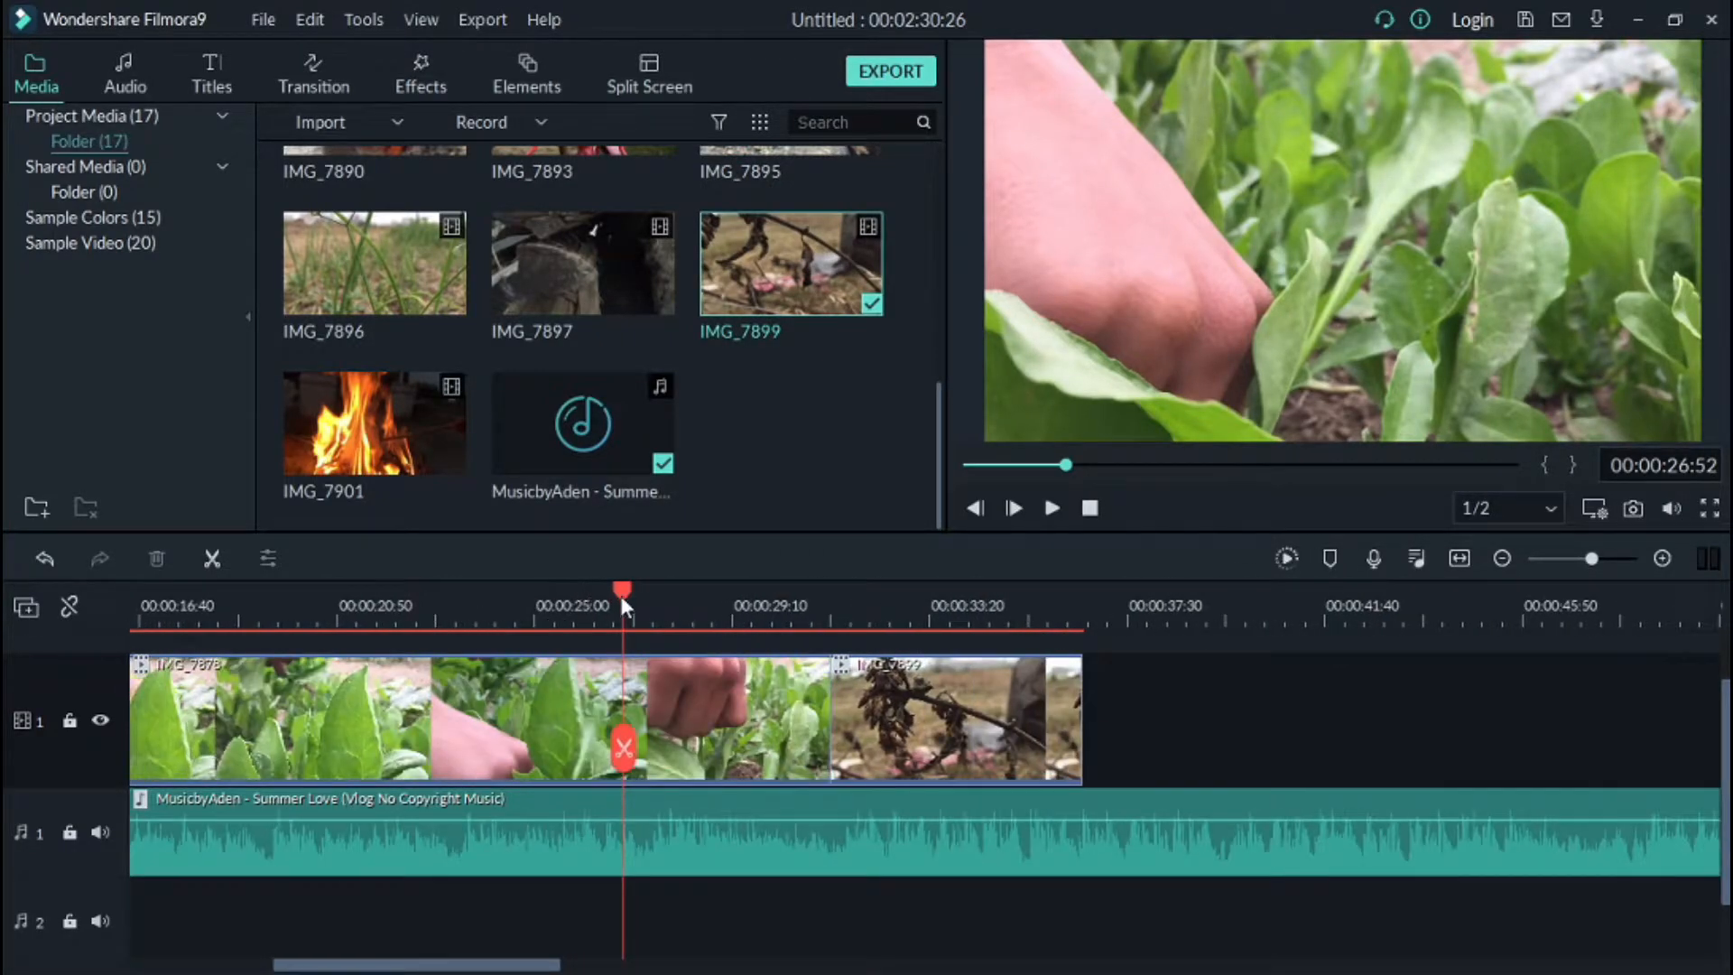
left_click_drag(621, 594, 945, 645)
left_click_drag(1136, 601, 1545, 557)
left_click_drag(946, 594, 983, 646)
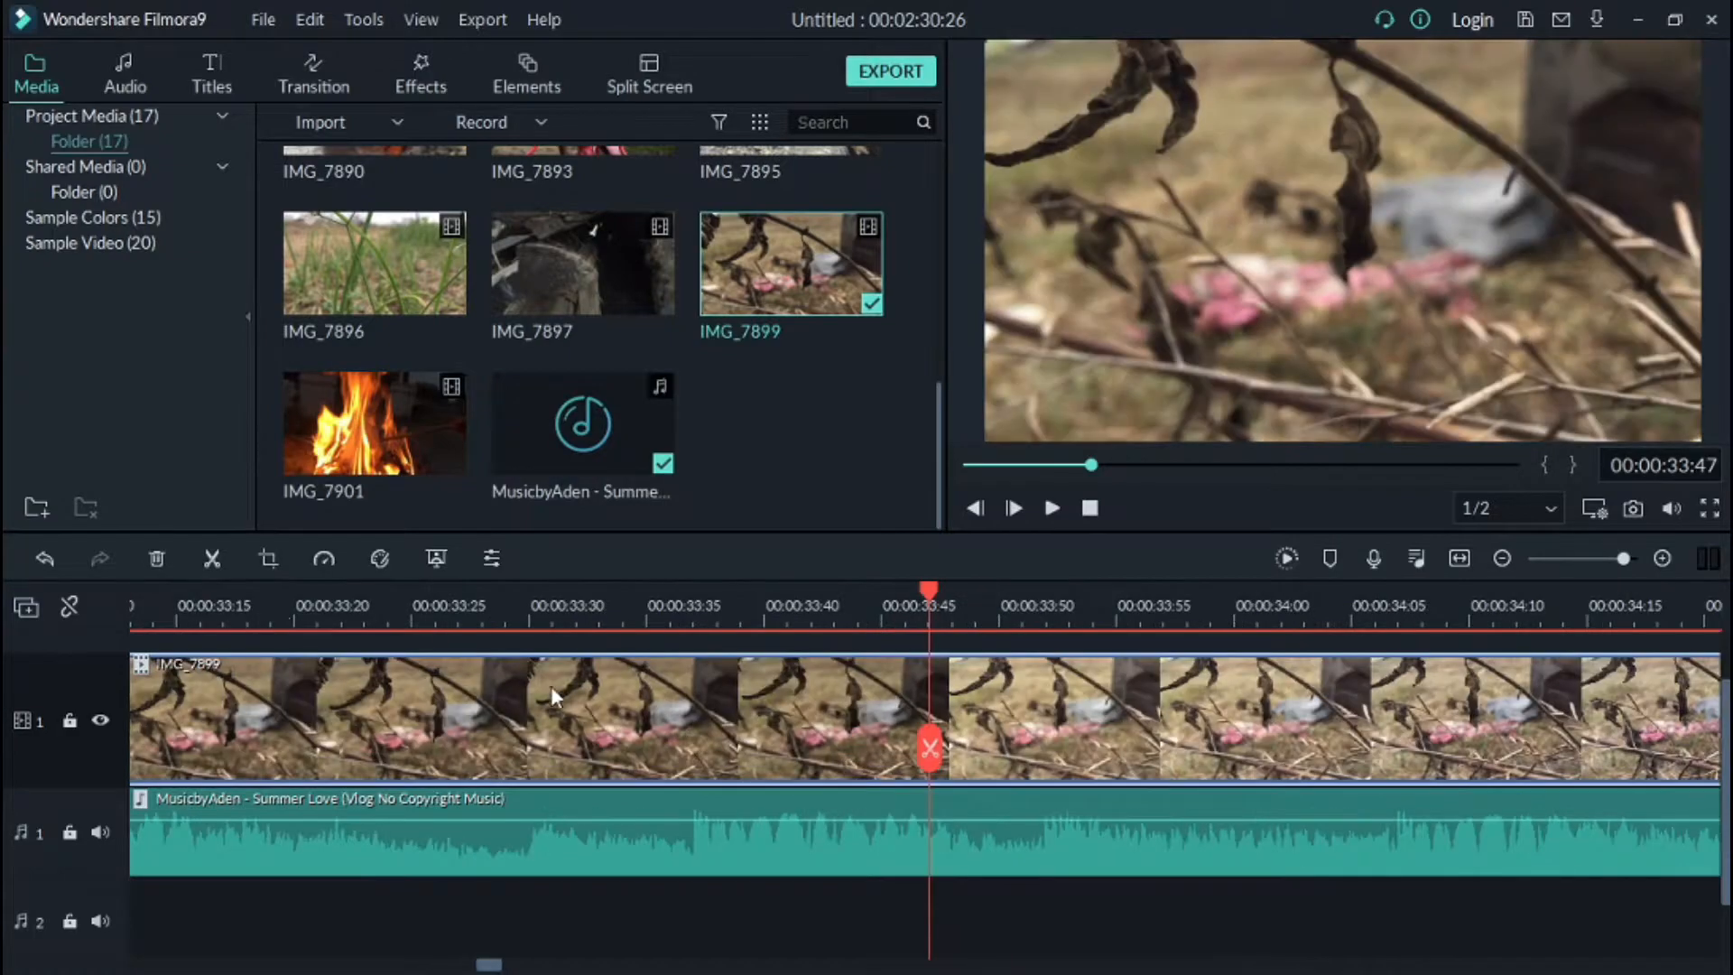
left_click(221, 555)
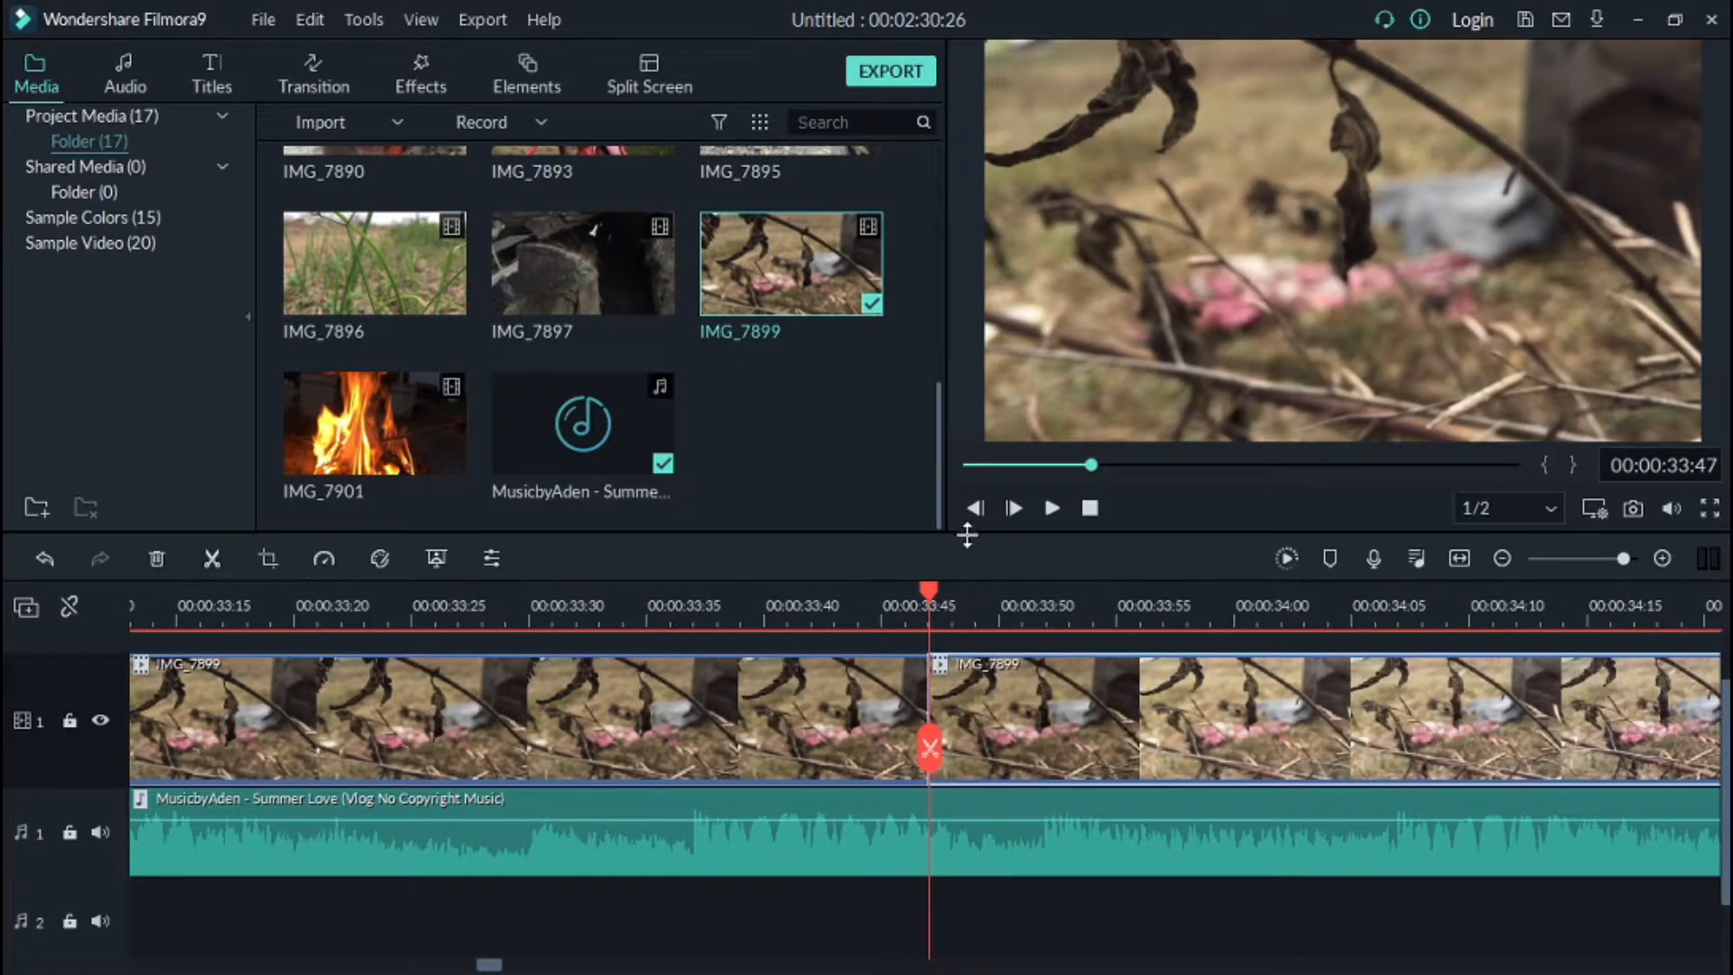
Step: Delete the second part of the split IMG_7899 clip
key("ctrl+minus")
right_click(944, 695)
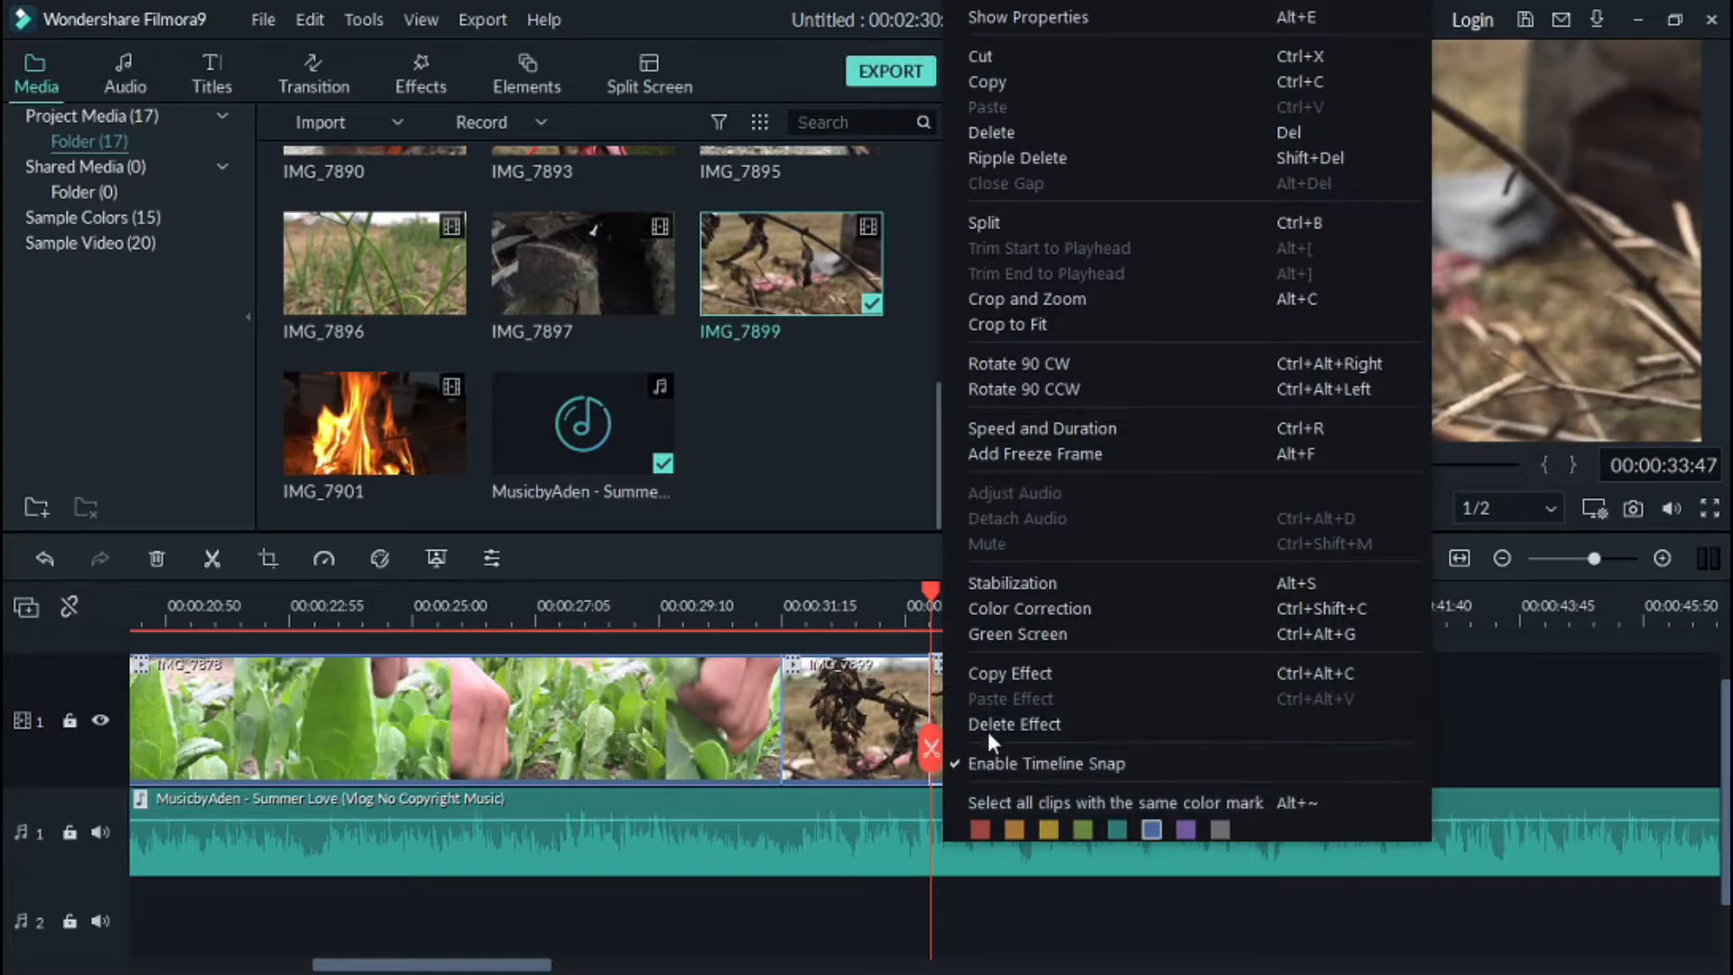
left_click(825, 735)
left_click(966, 723)
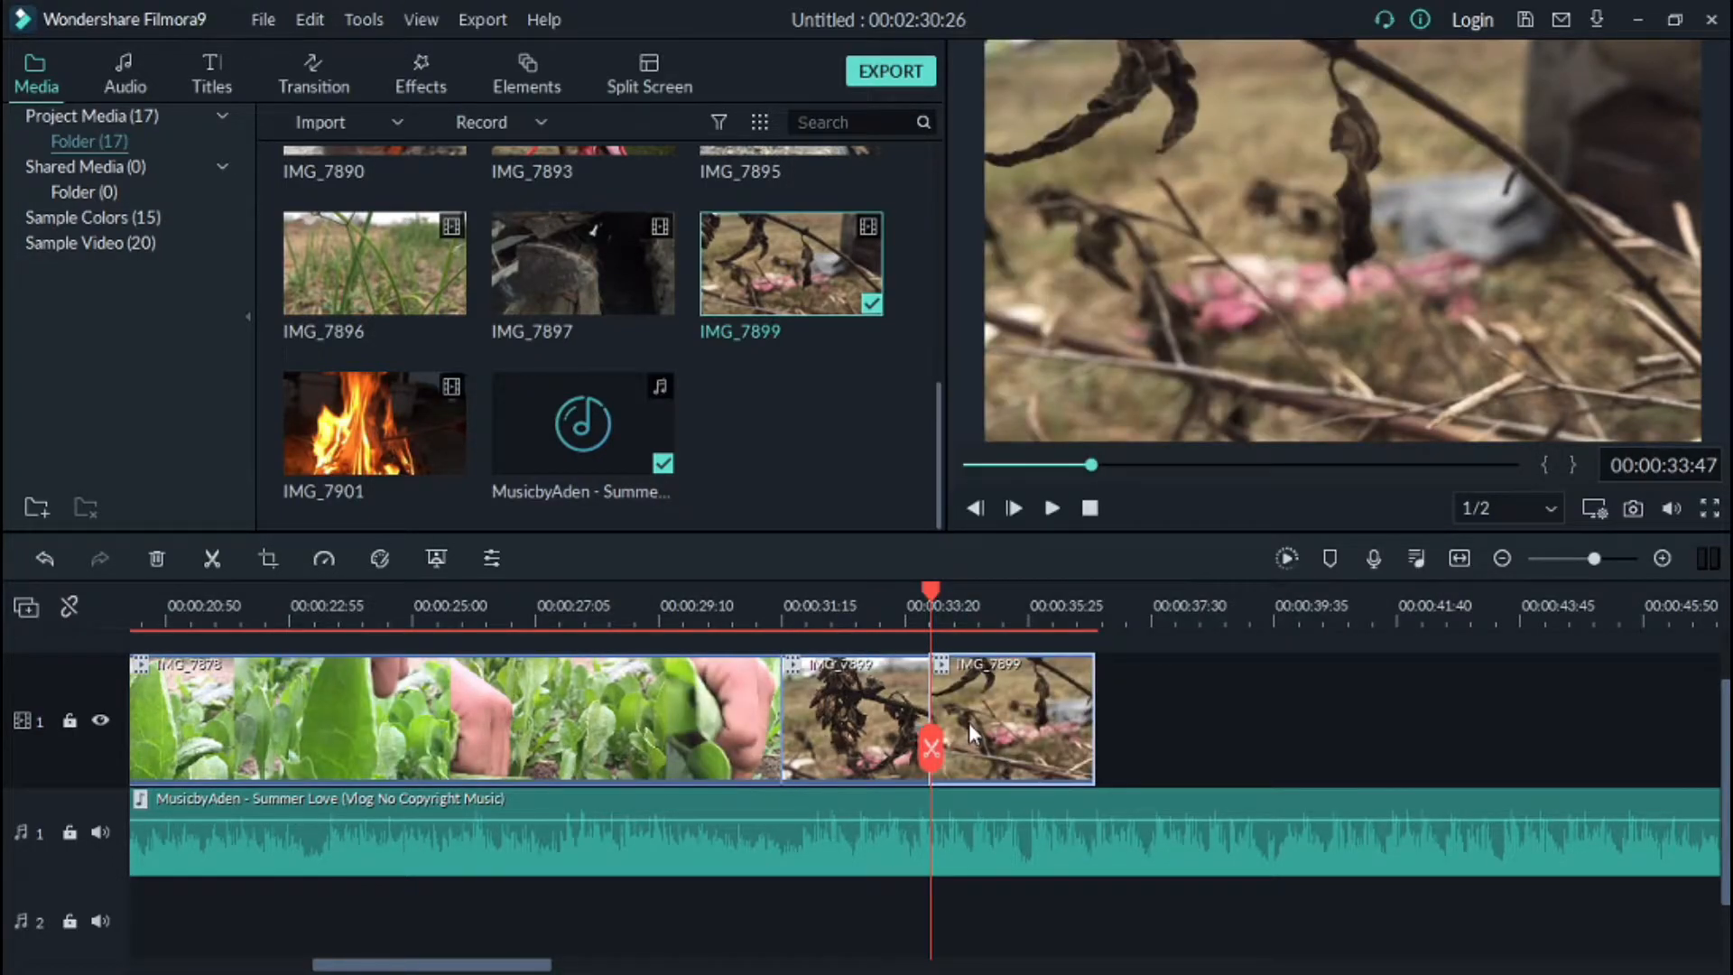
right_click(968, 722)
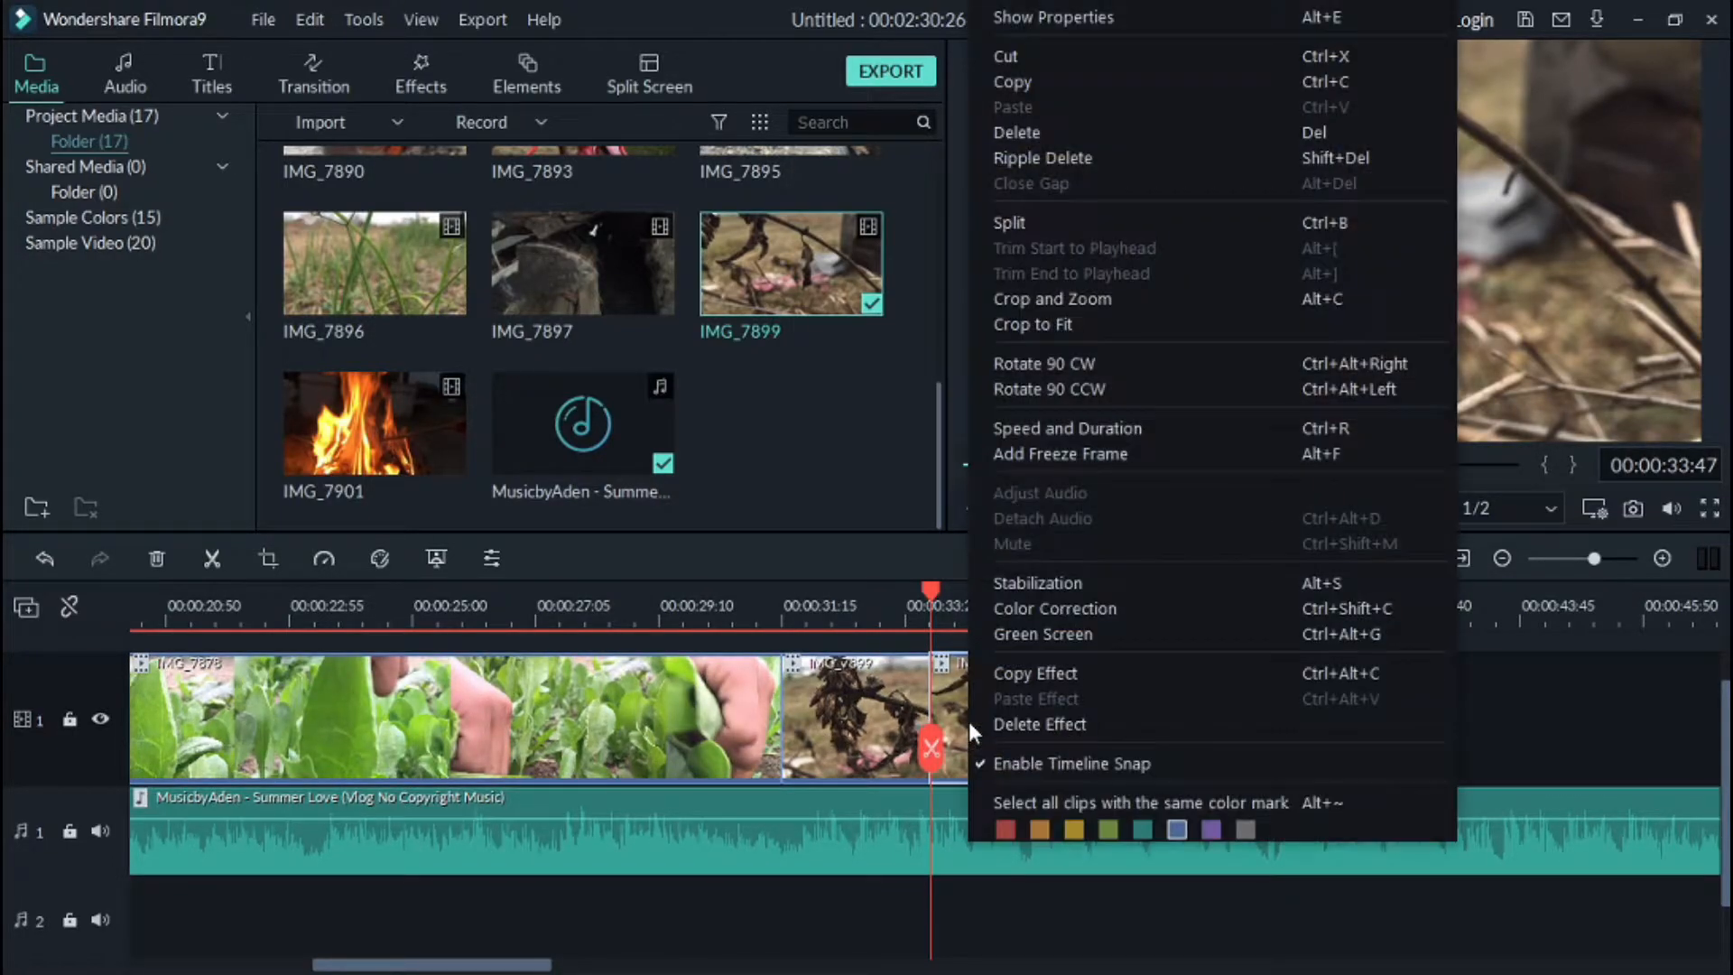
left_click(1109, 134)
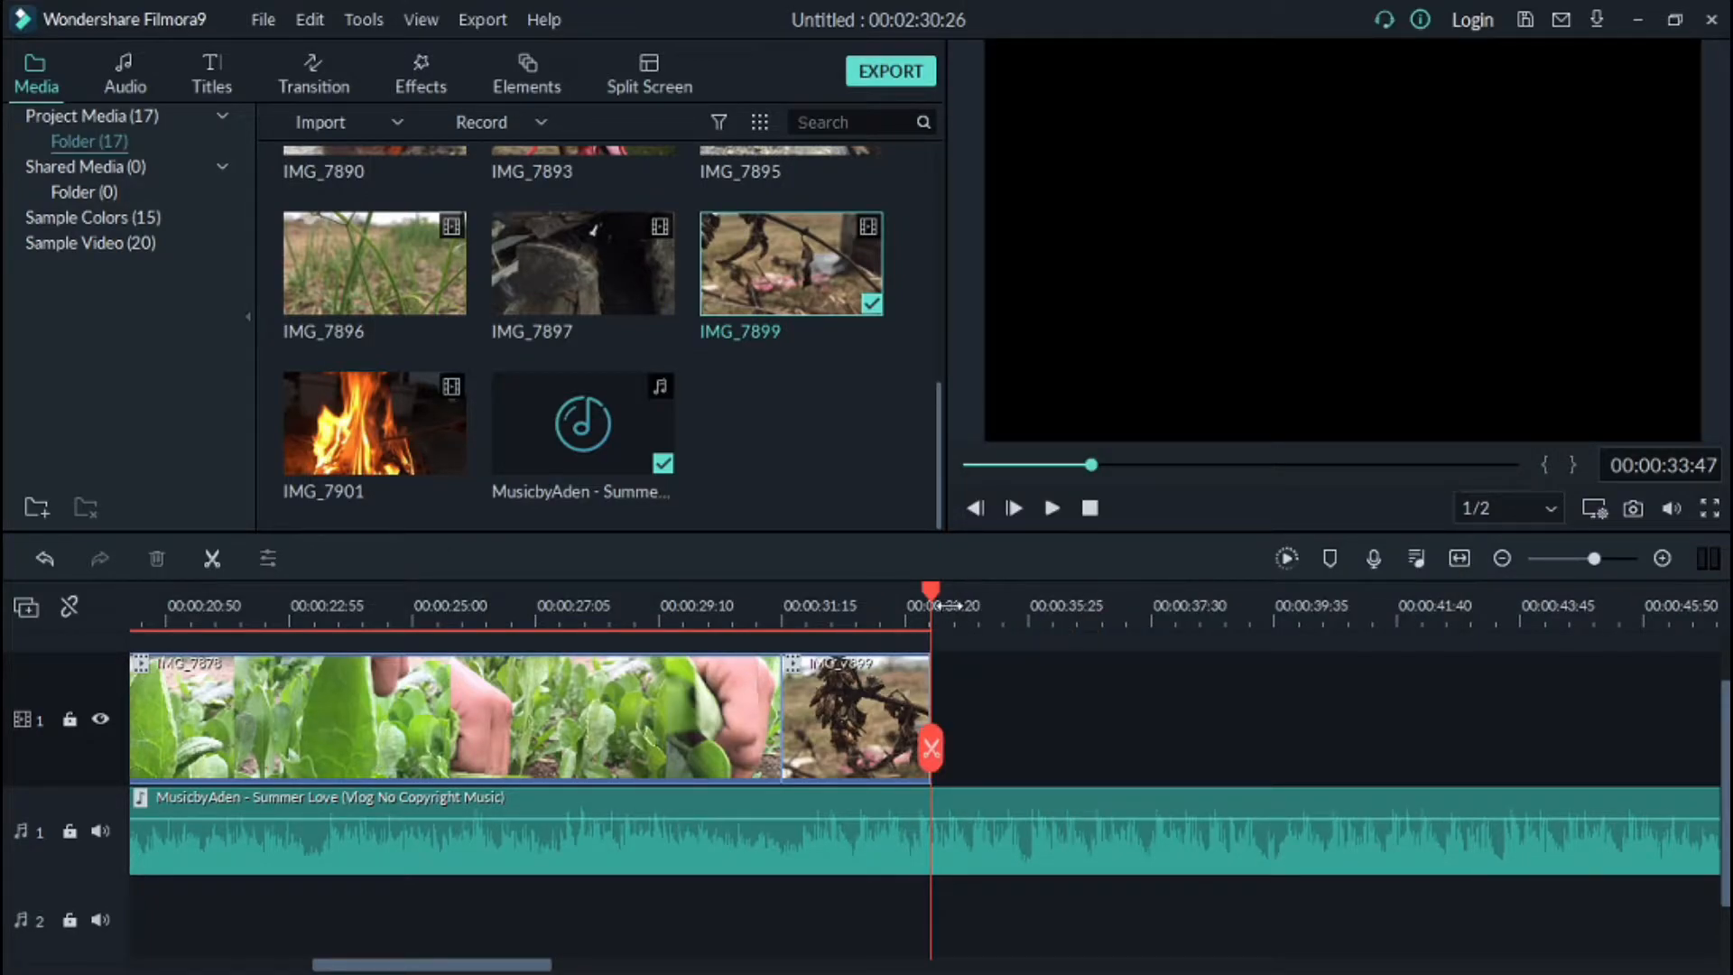
Step: Browse the Openers title templates and preview one of them
left_click_drag(928, 596, 5, 871)
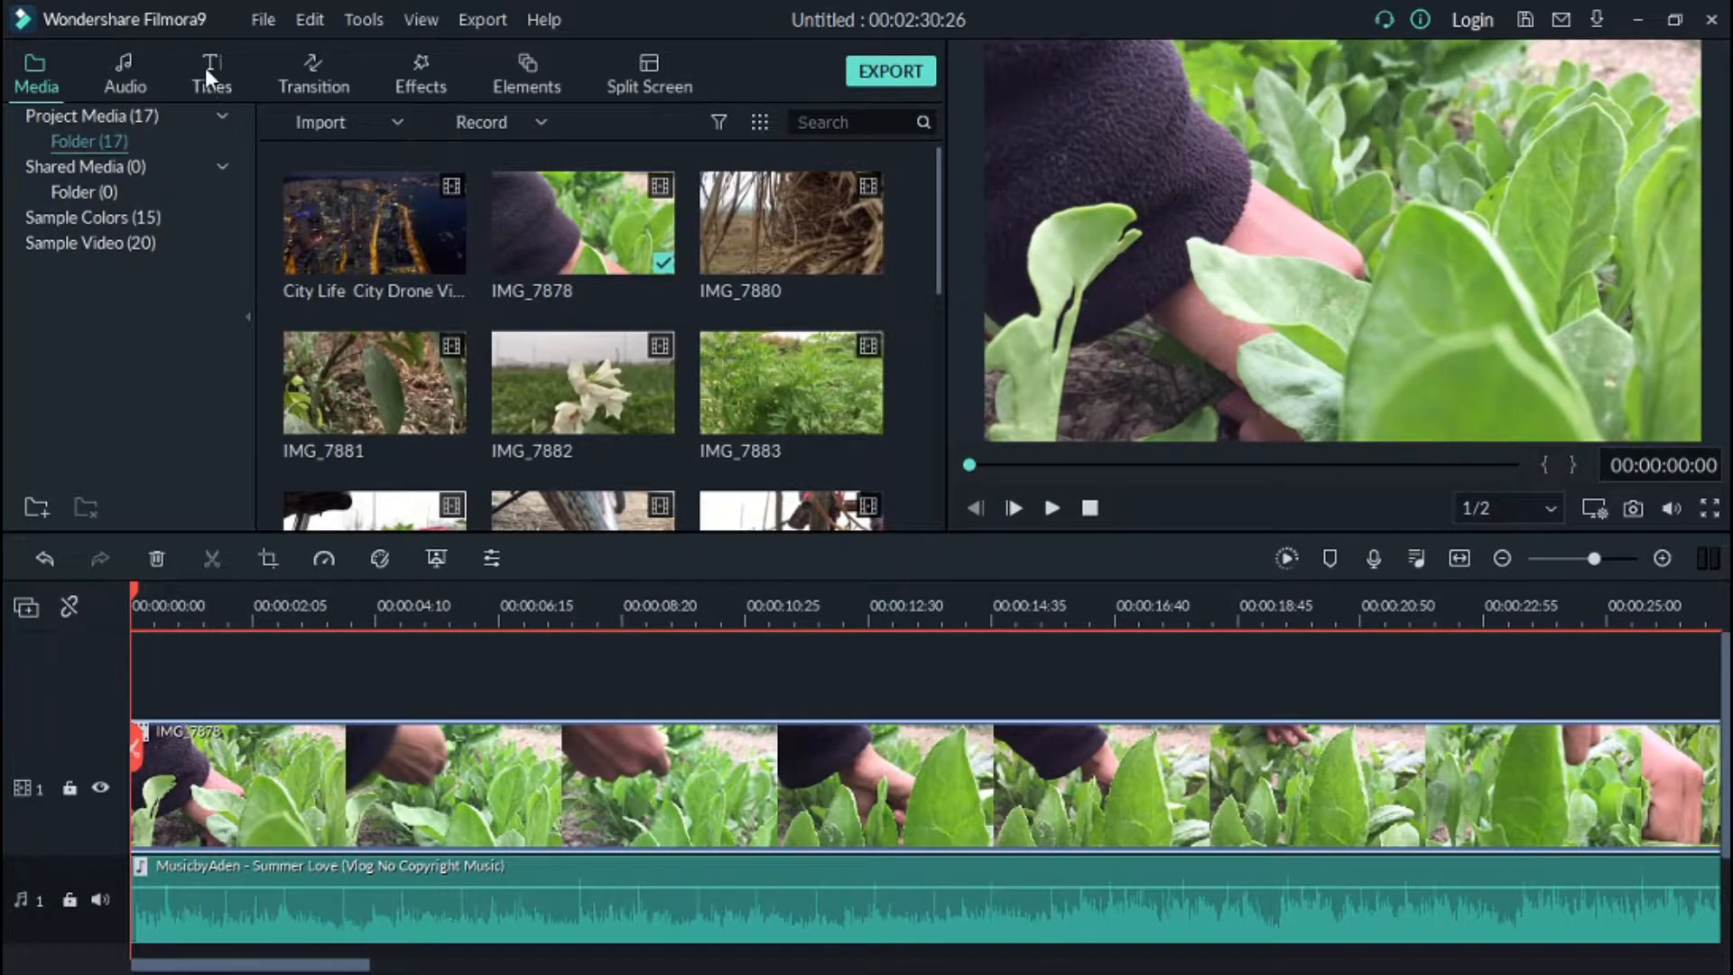
left_click(206, 73)
scroll(511, 243, "down", 3)
scroll(514, 260, "up", 3)
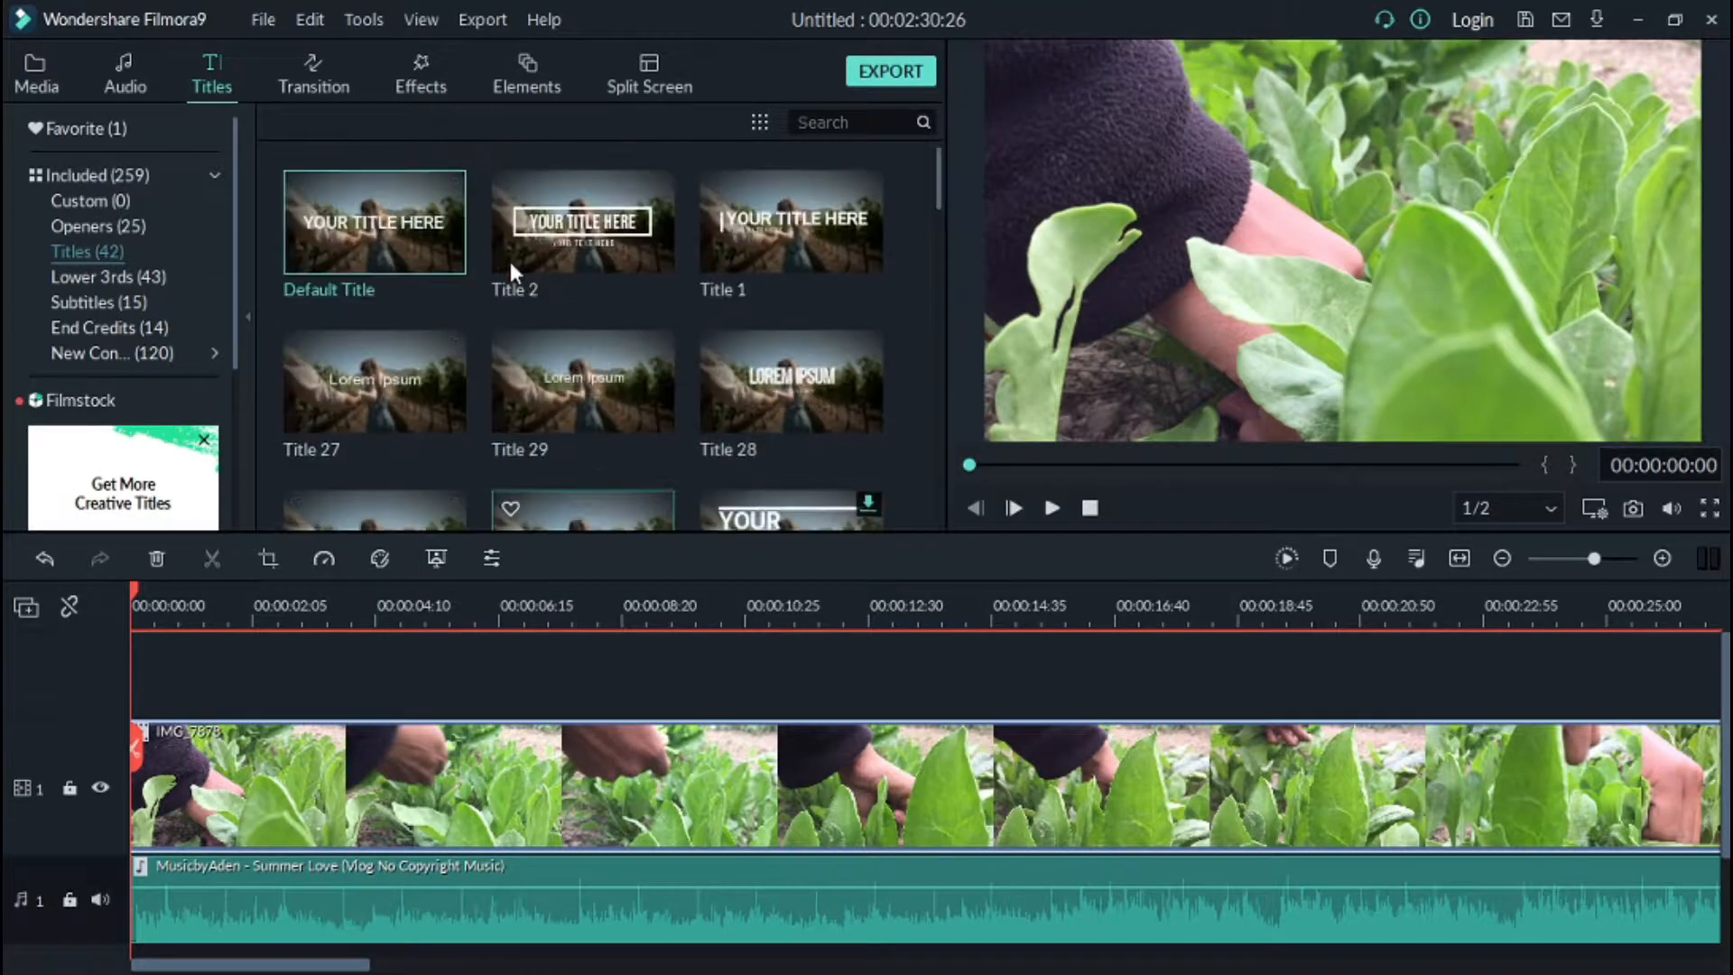
left_click(76, 227)
scroll(346, 265, "down", 8)
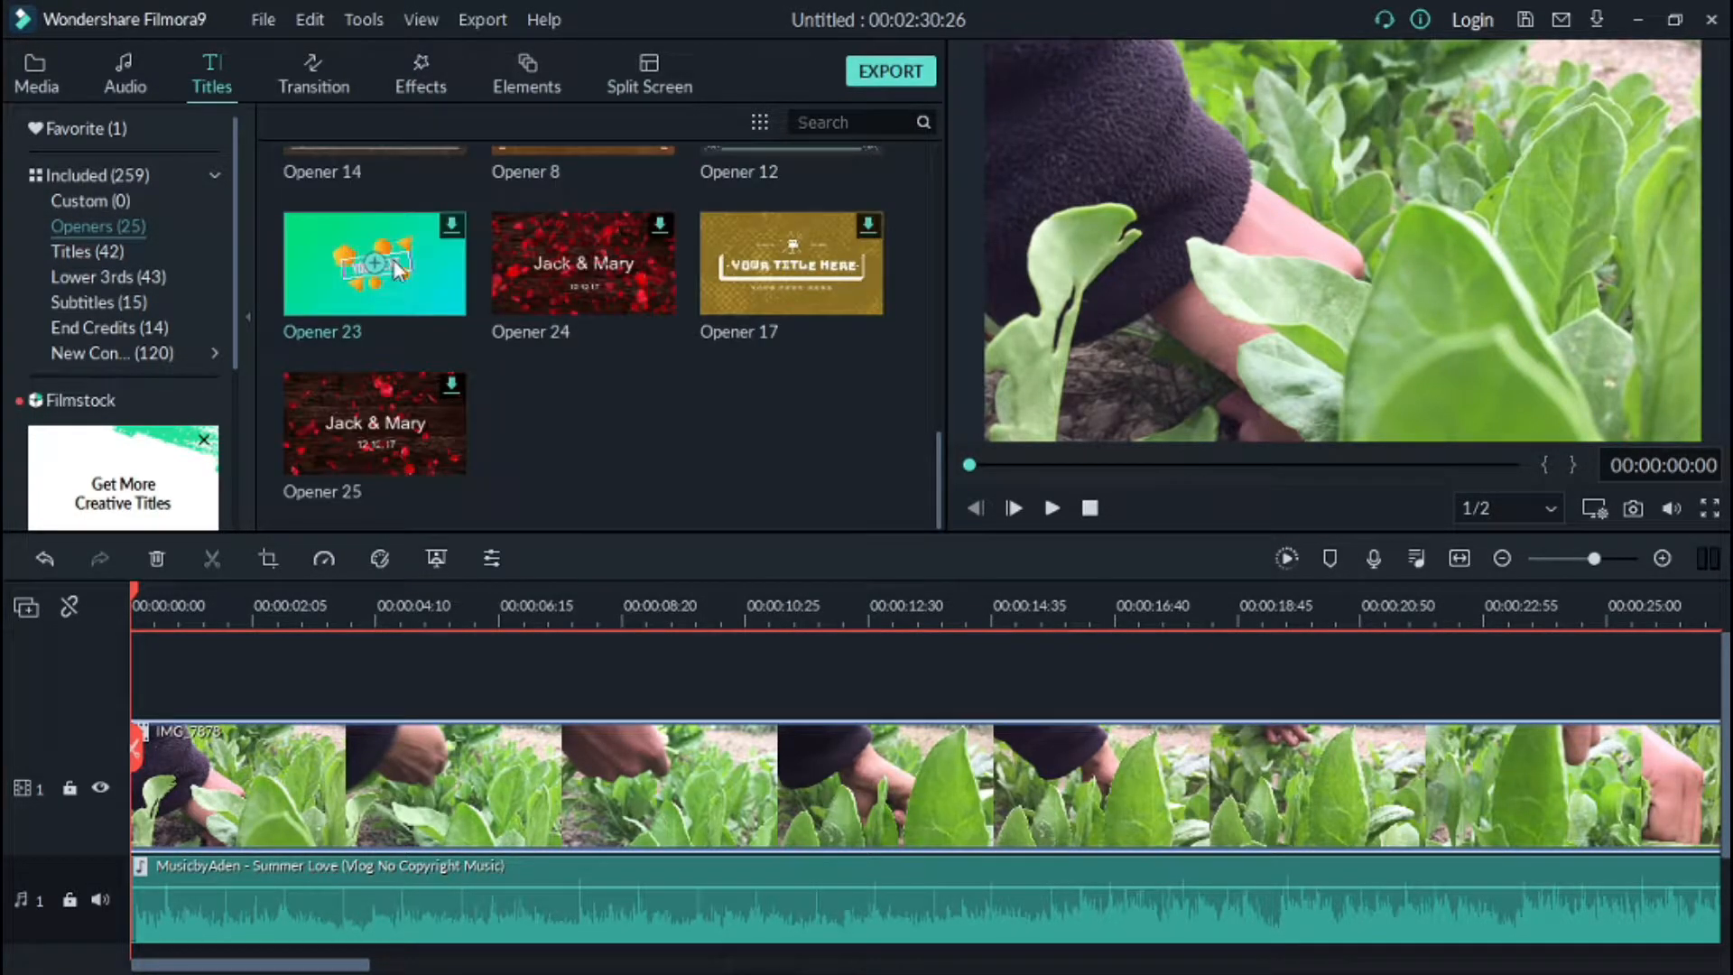
scroll(395, 268, "up", 8)
left_click(404, 231)
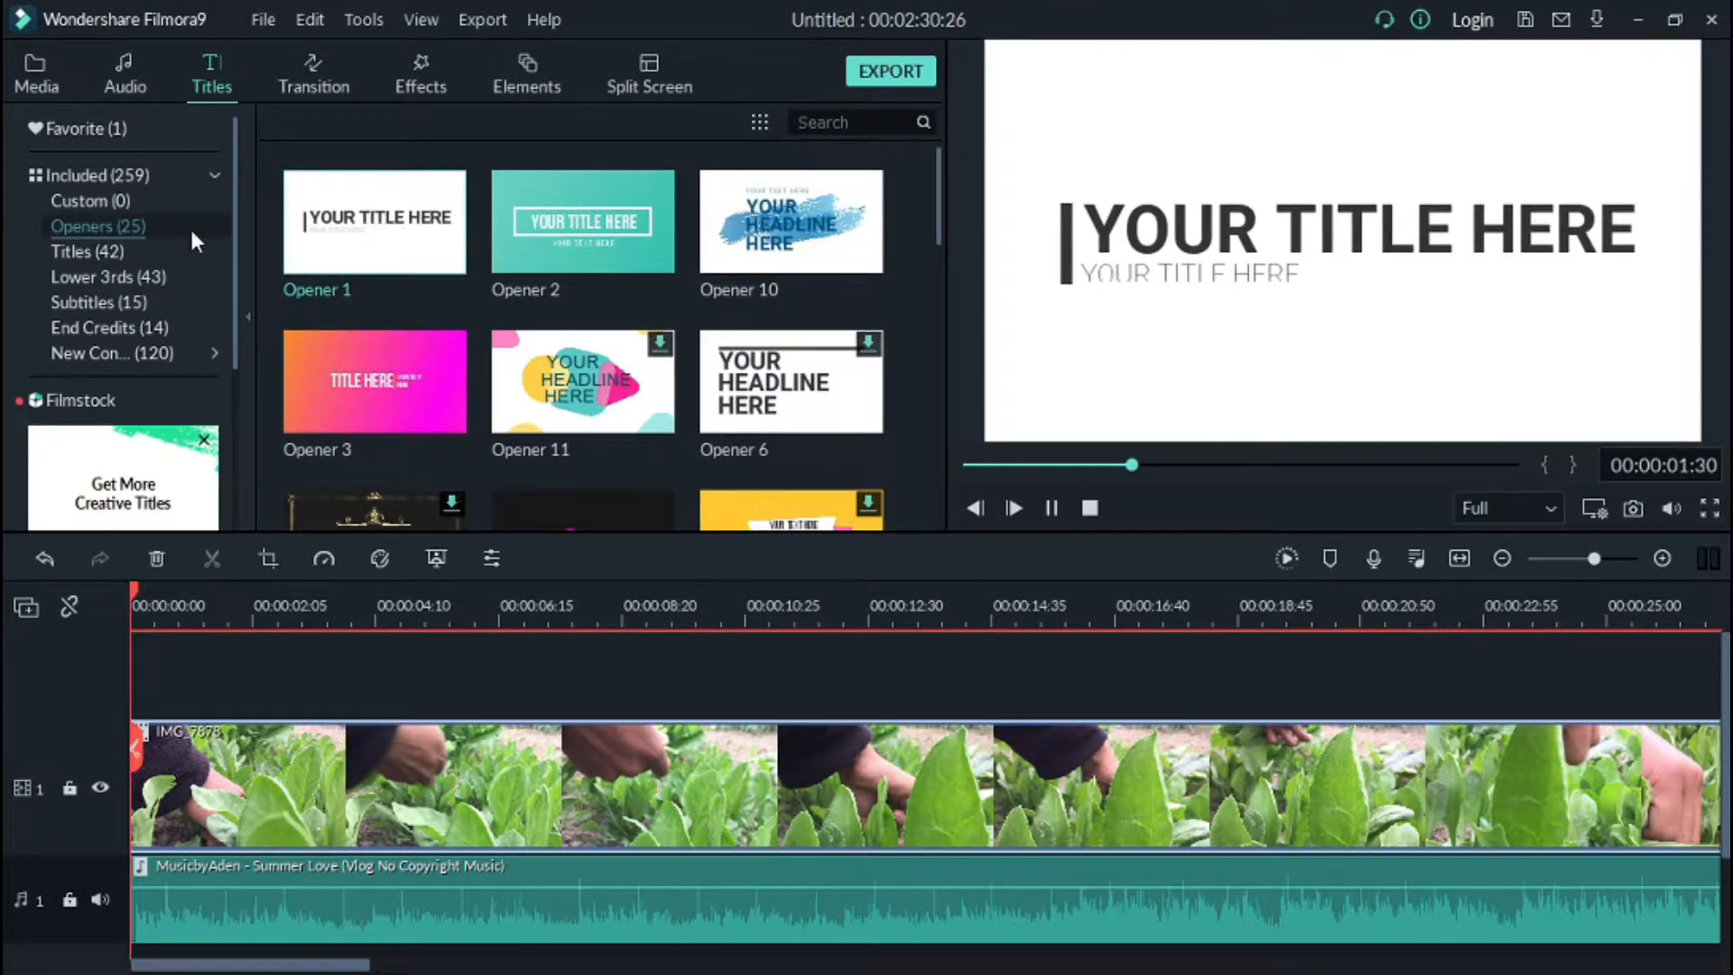
Step: Add the Title 2 template at the start of the timeline above the video clips
left_click(73, 249)
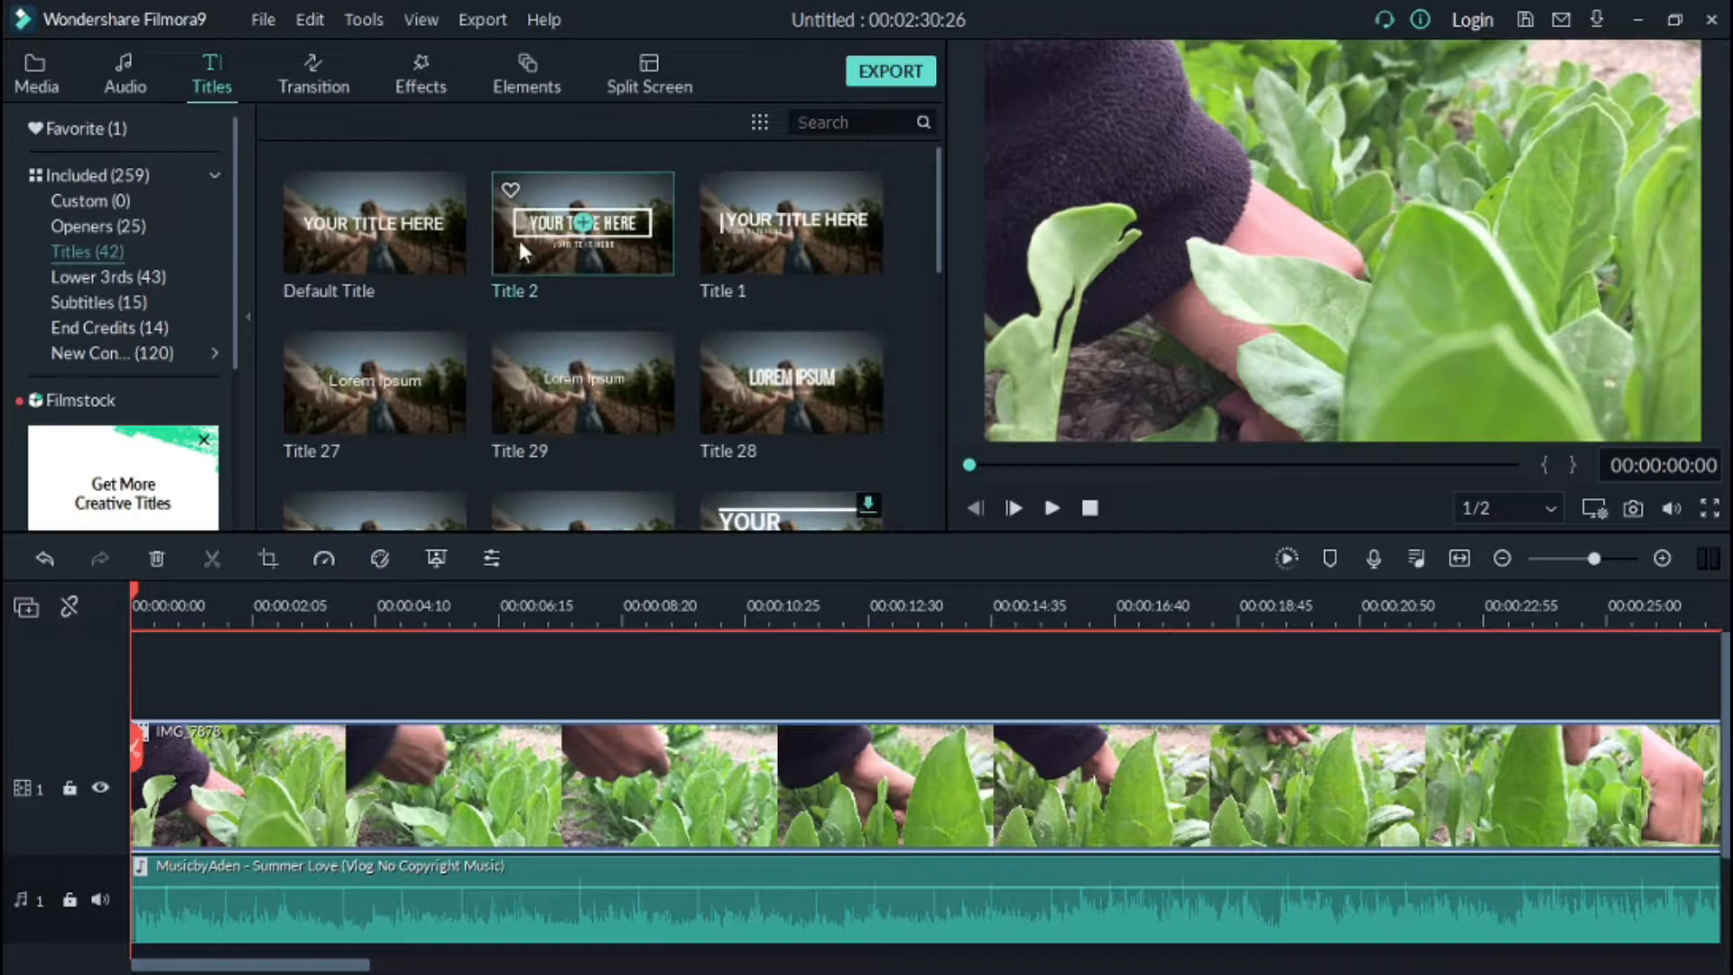
left_click_drag(519, 245, 849, 317)
left_click_drag(572, 617, 126, 699)
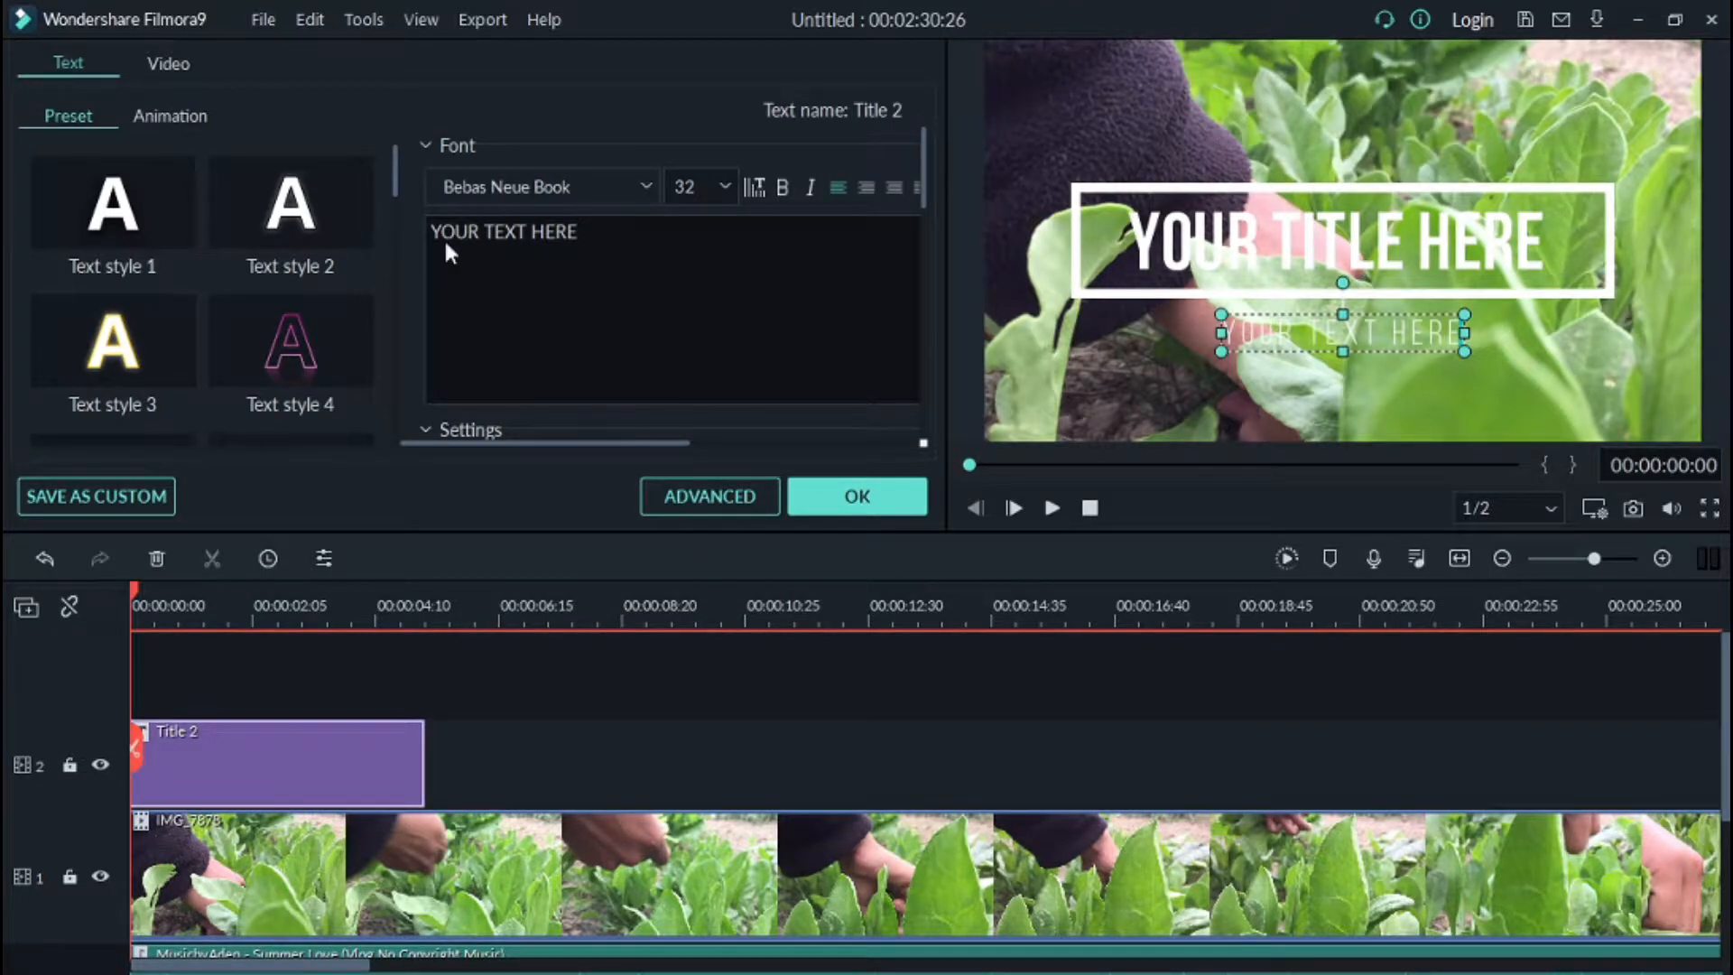
Step: Delete the subtitle line from the Title 2 template and apply the change
key("ctrl+shift+Left")
key("ctrl+shift+Left")
key("ctrl+shift+Left")
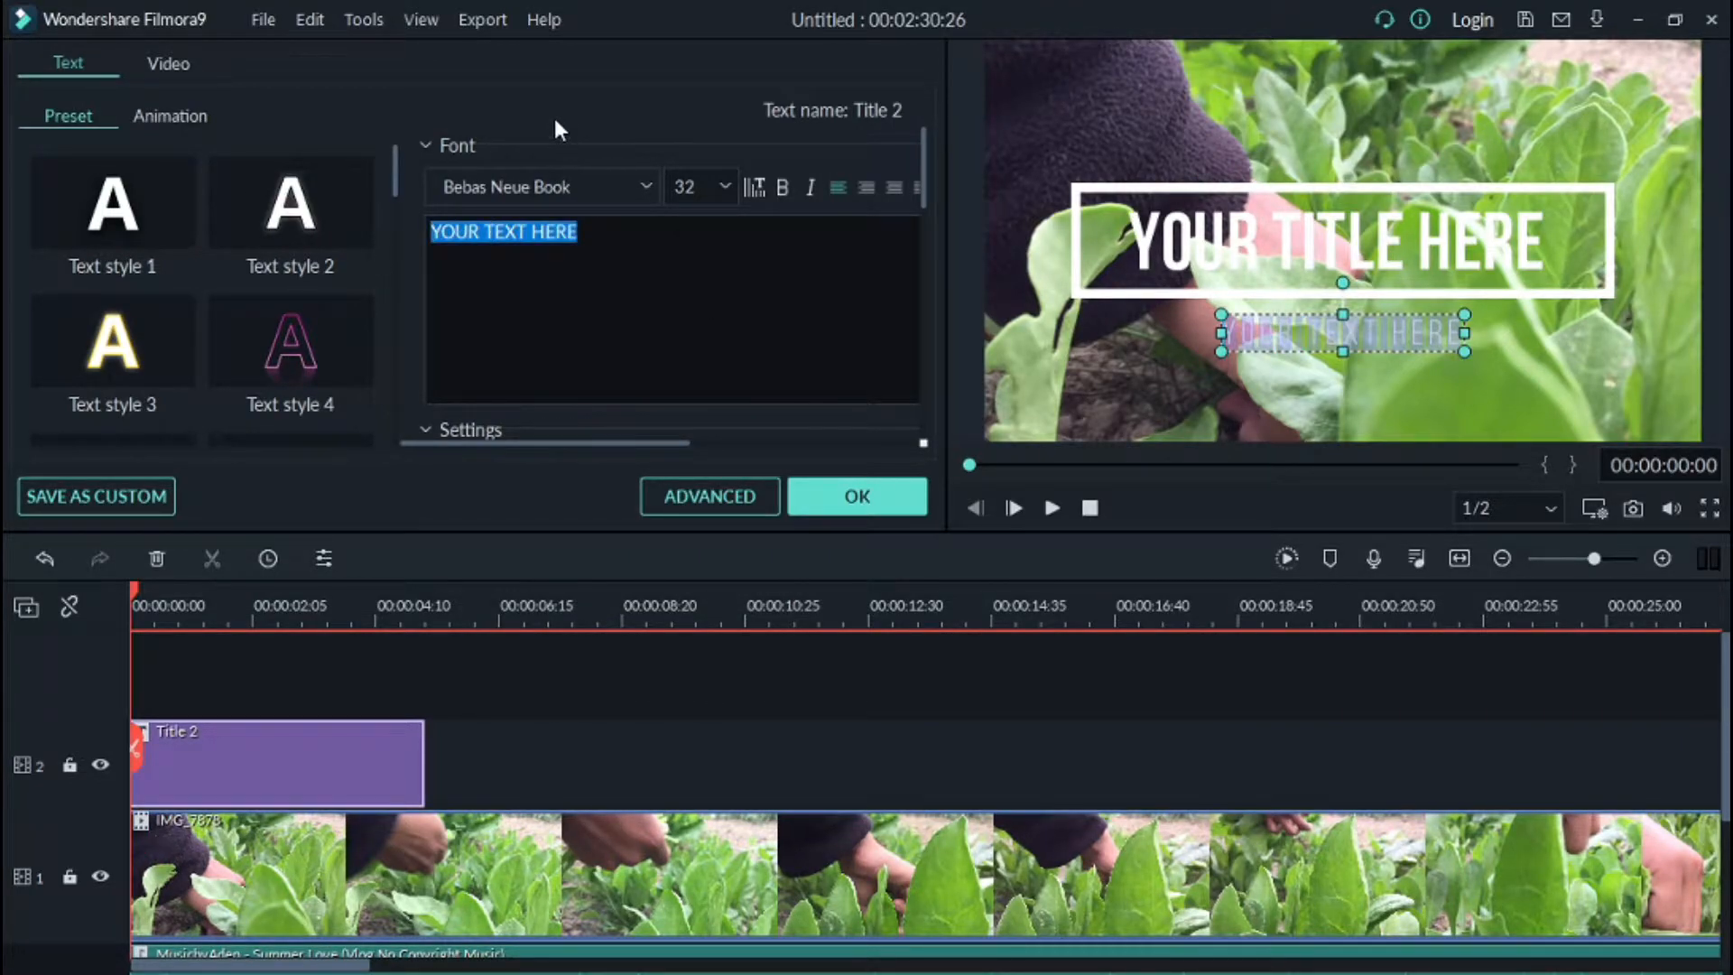
key("BackSpace")
left_click(862, 496)
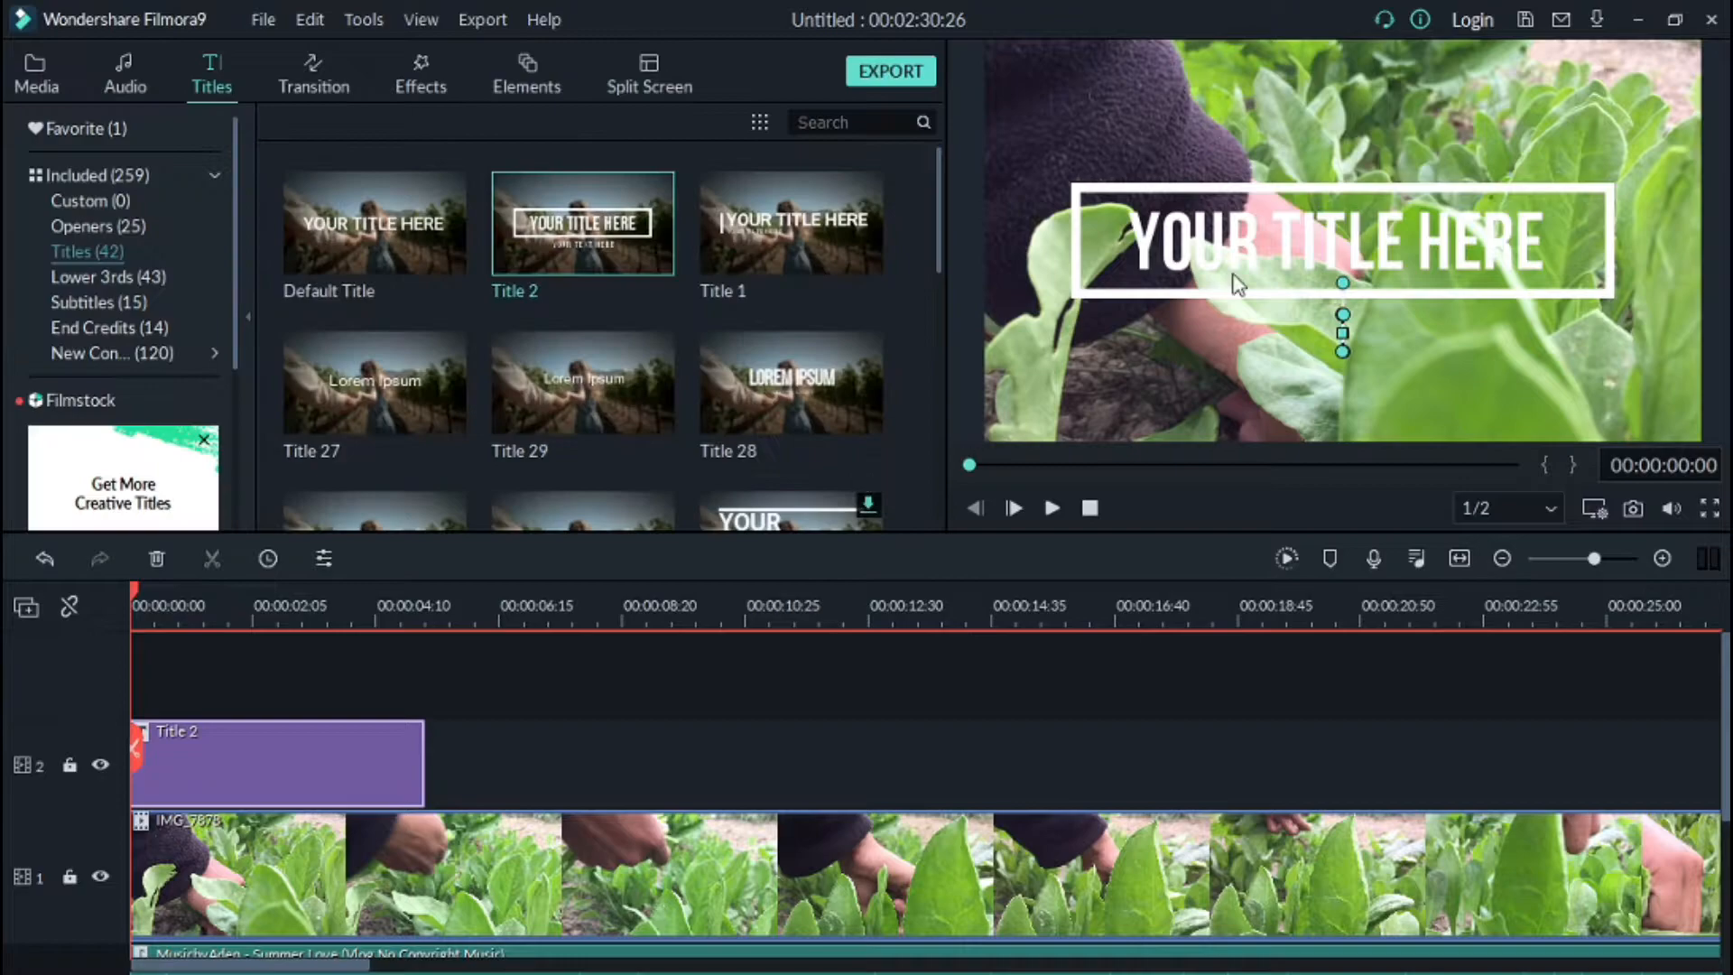
Step: Replace the main title text with Froze Vlogs
left_click(1262, 214)
double_click(1262, 214)
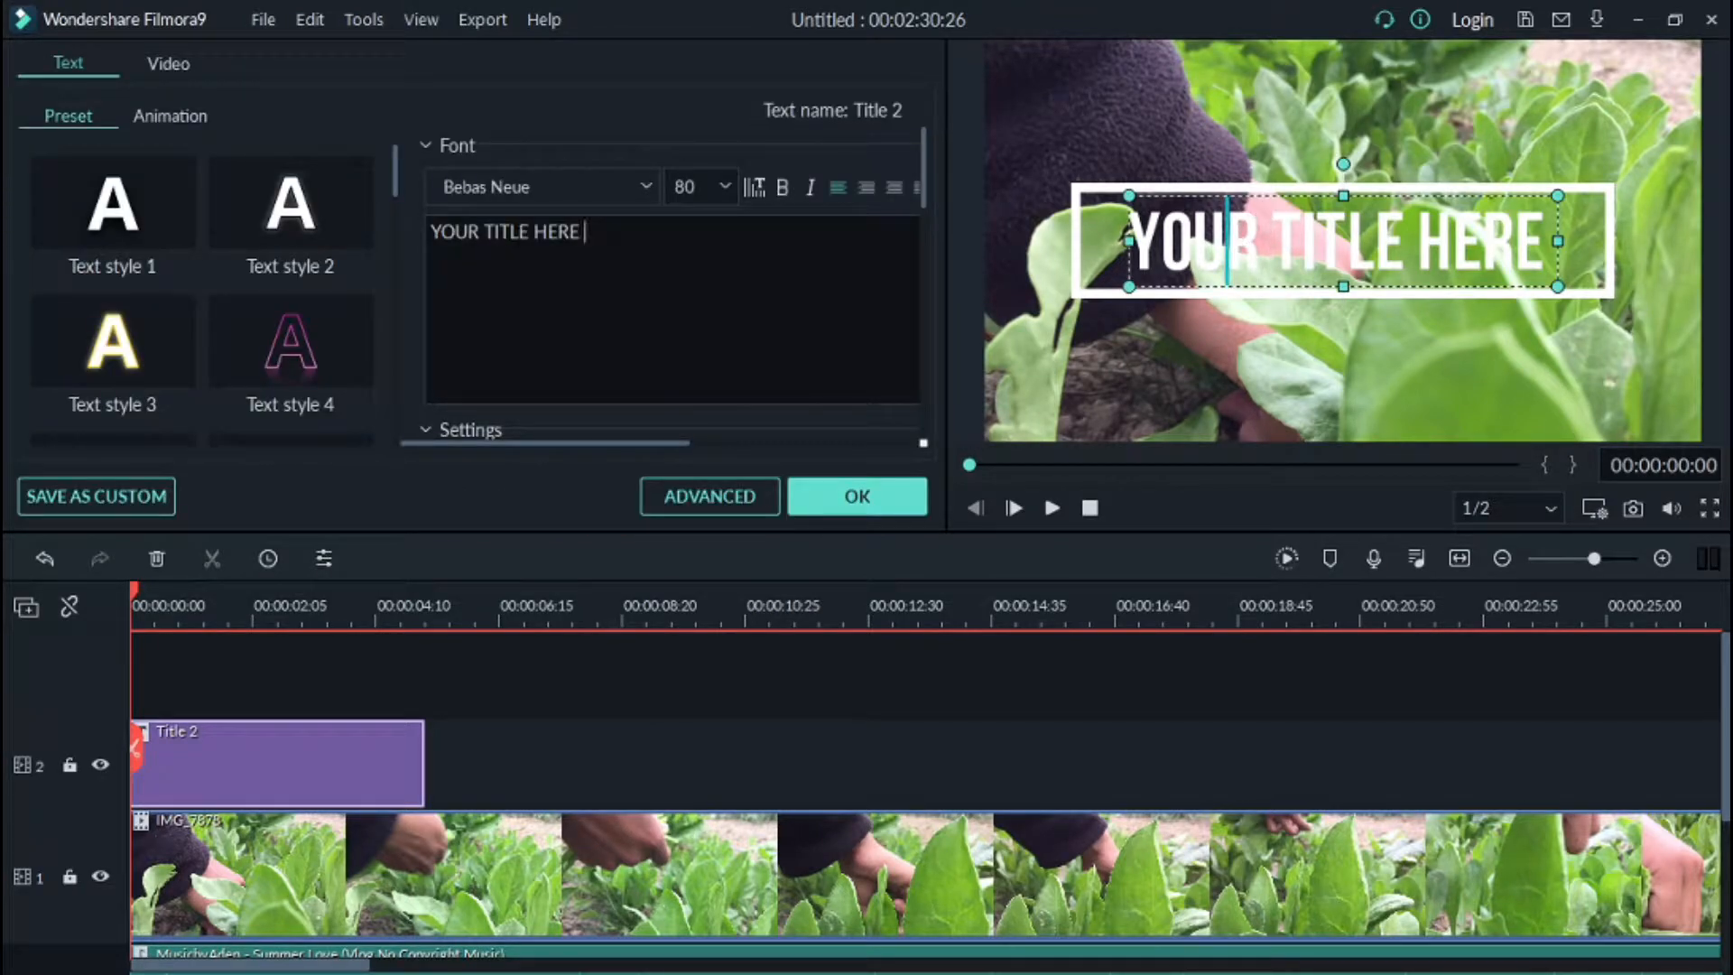
key("ctrl+shift+Left")
key("ctrl+shift+Left")
key("ctrl+shift+Left")
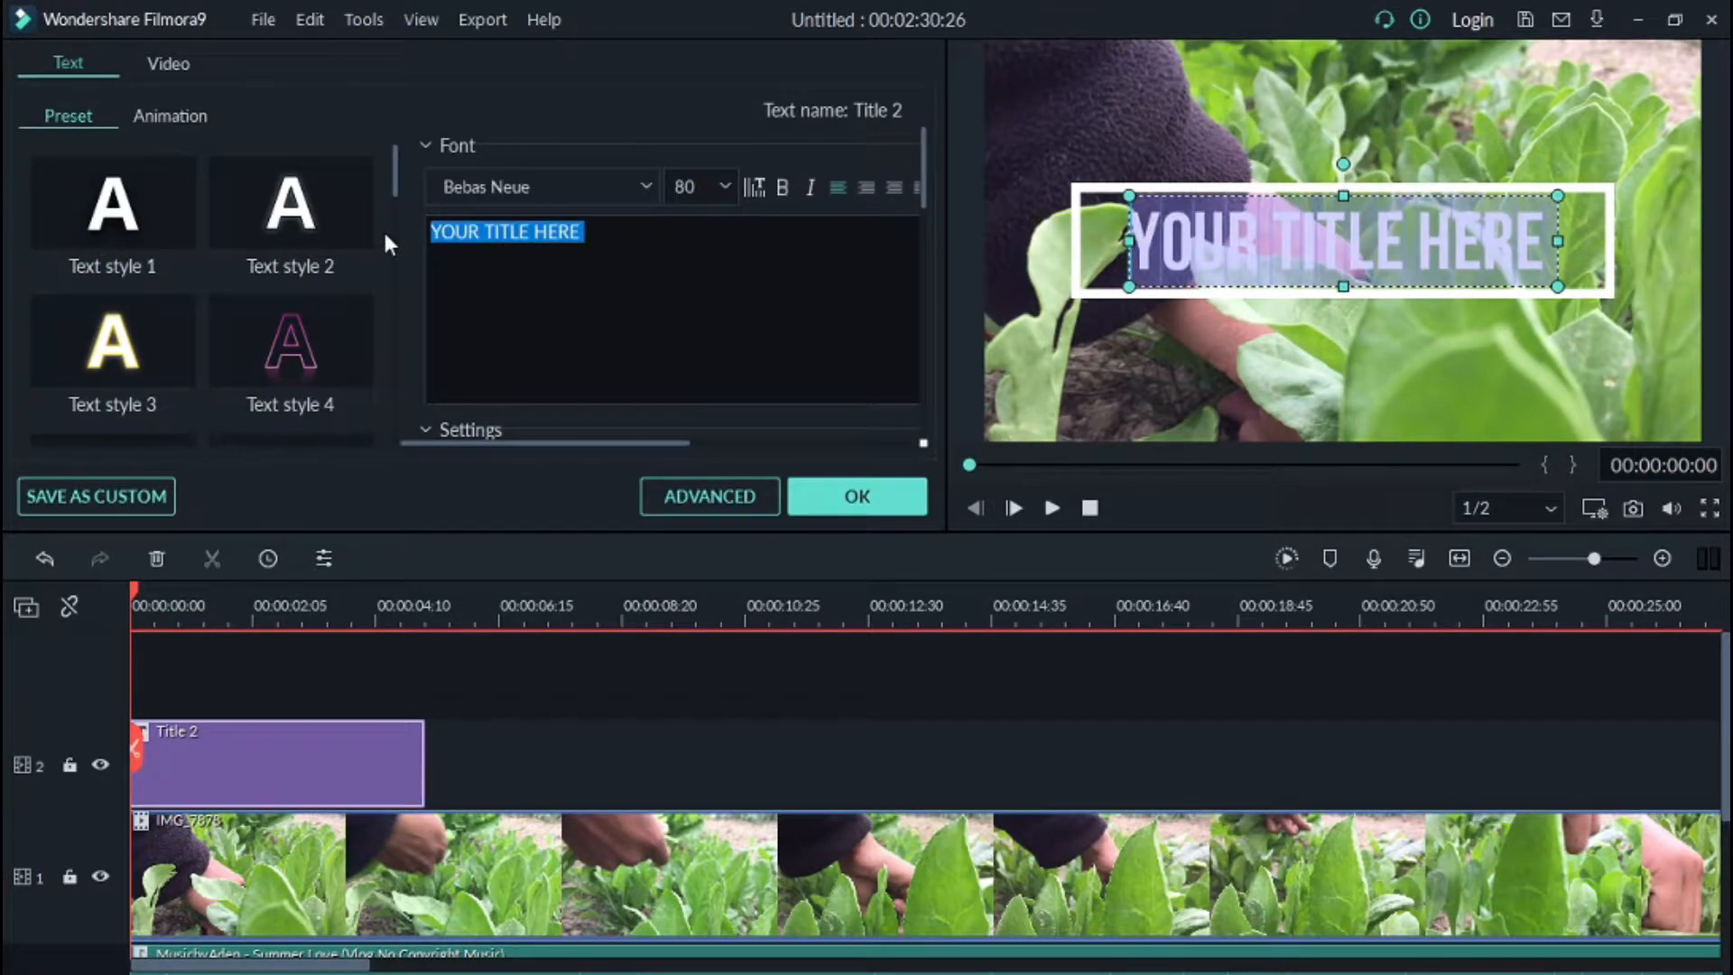
key("BackSpace")
type("Froze")
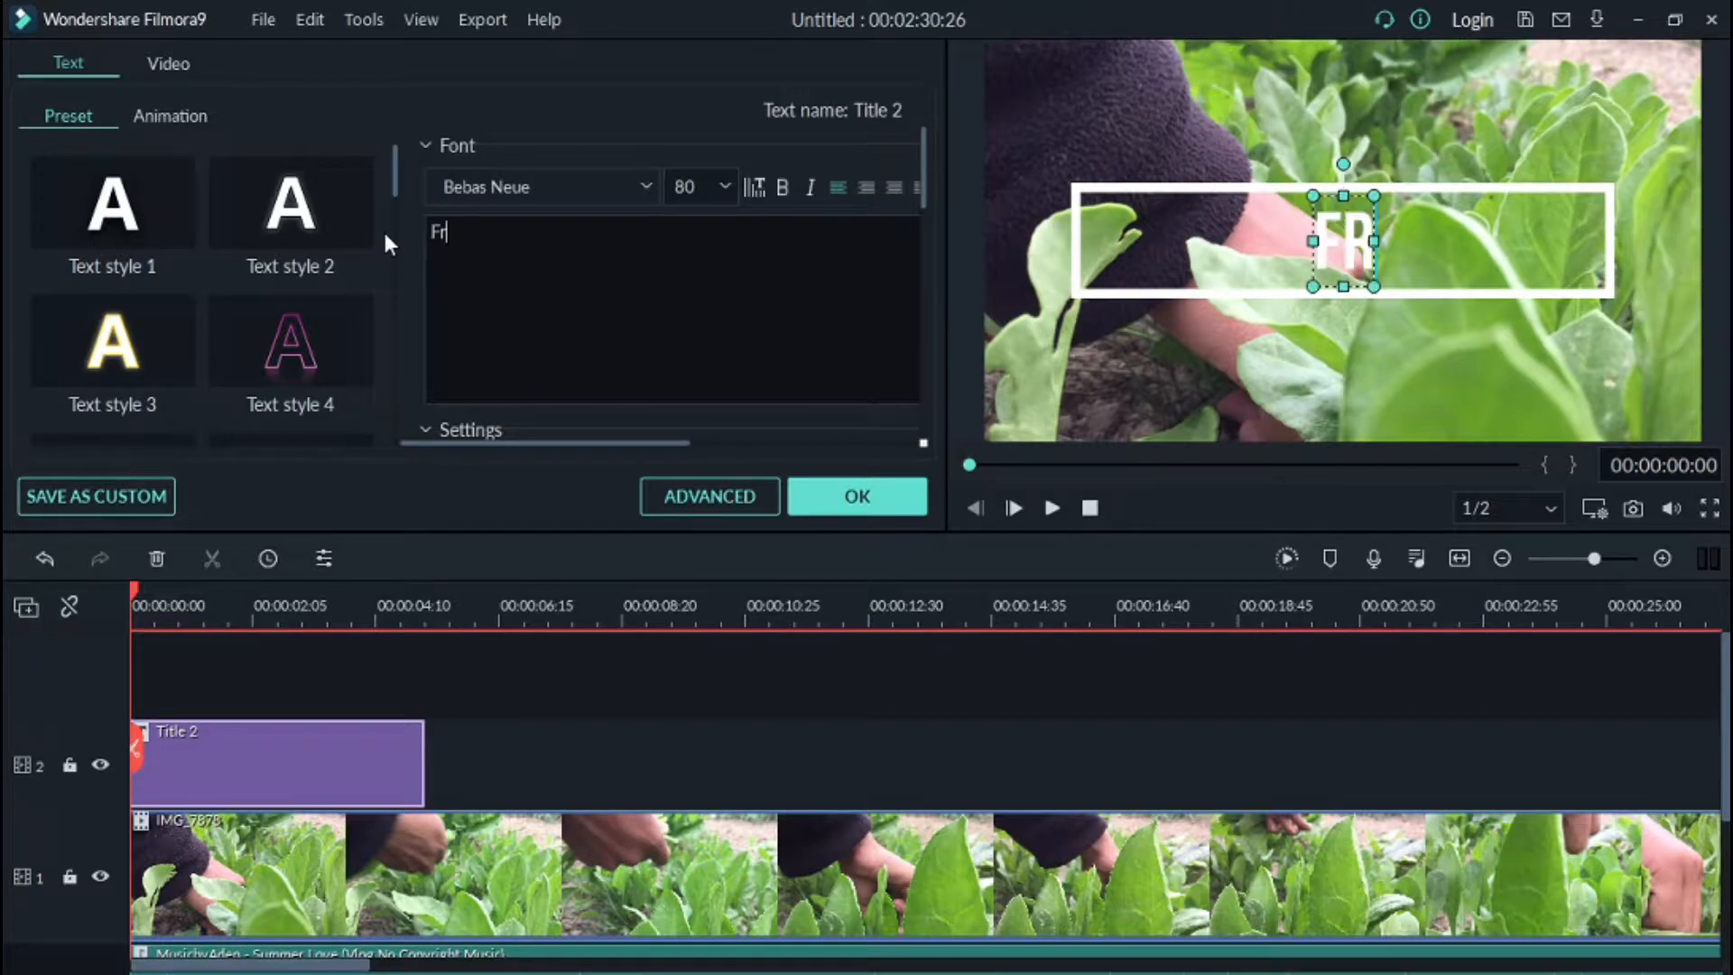
type(" Vlogs")
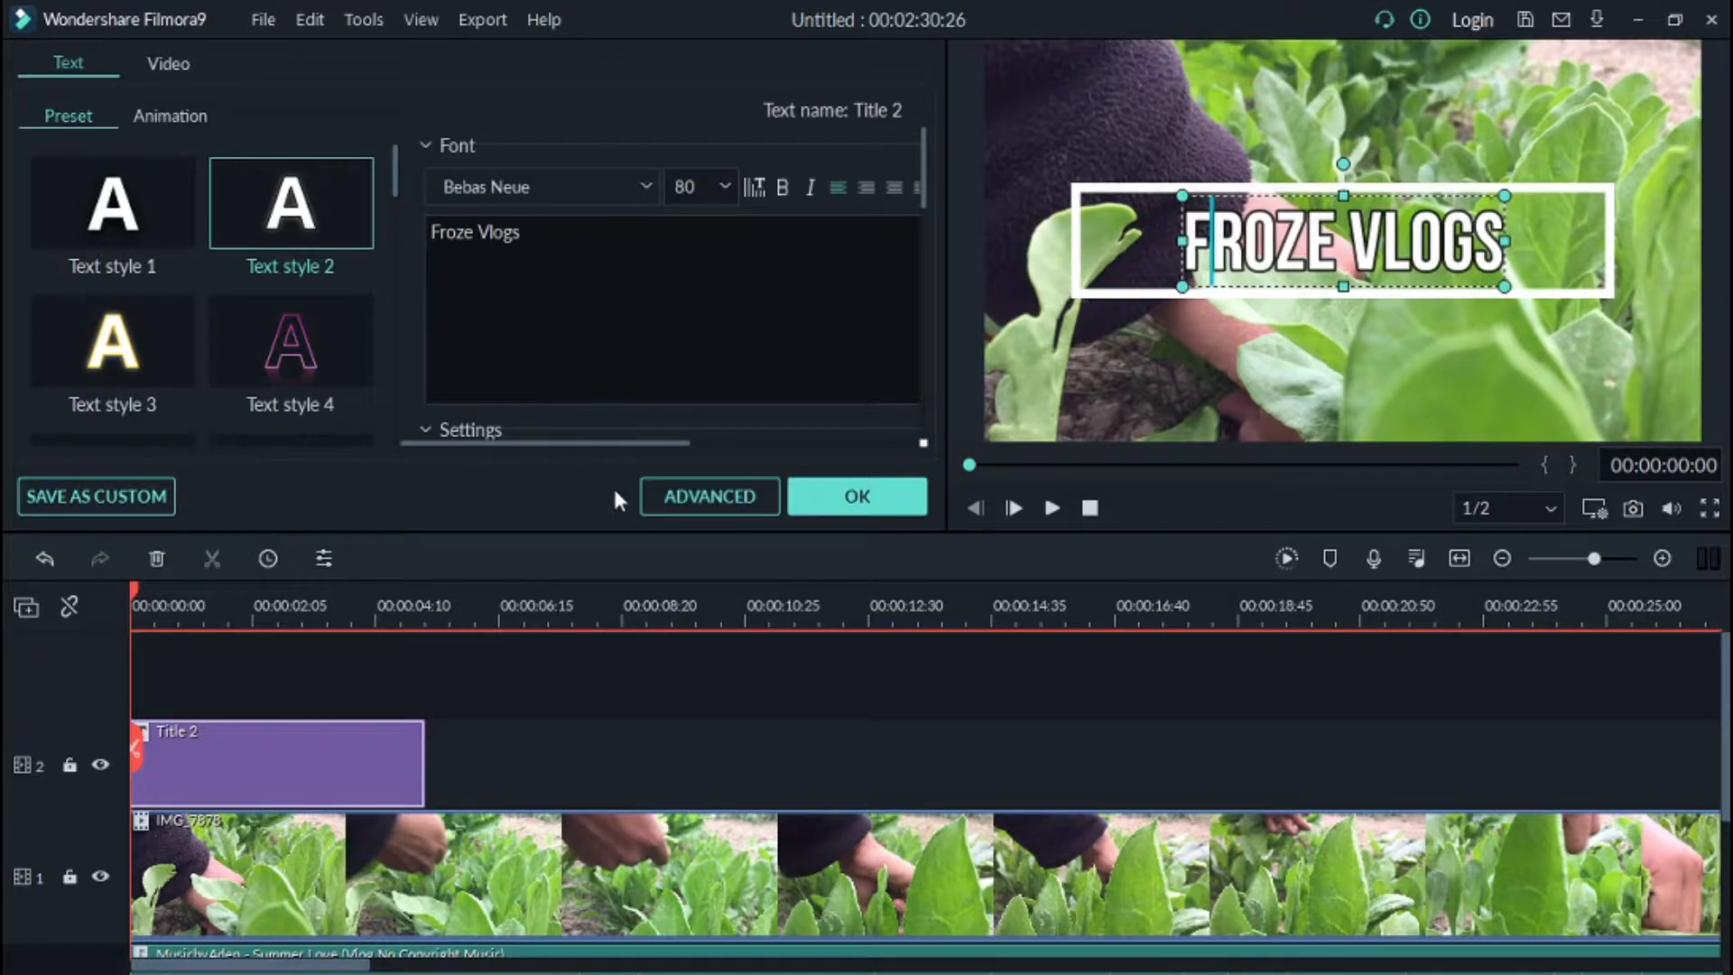
Step: Try setting the title's text color to black
left_click(690, 508)
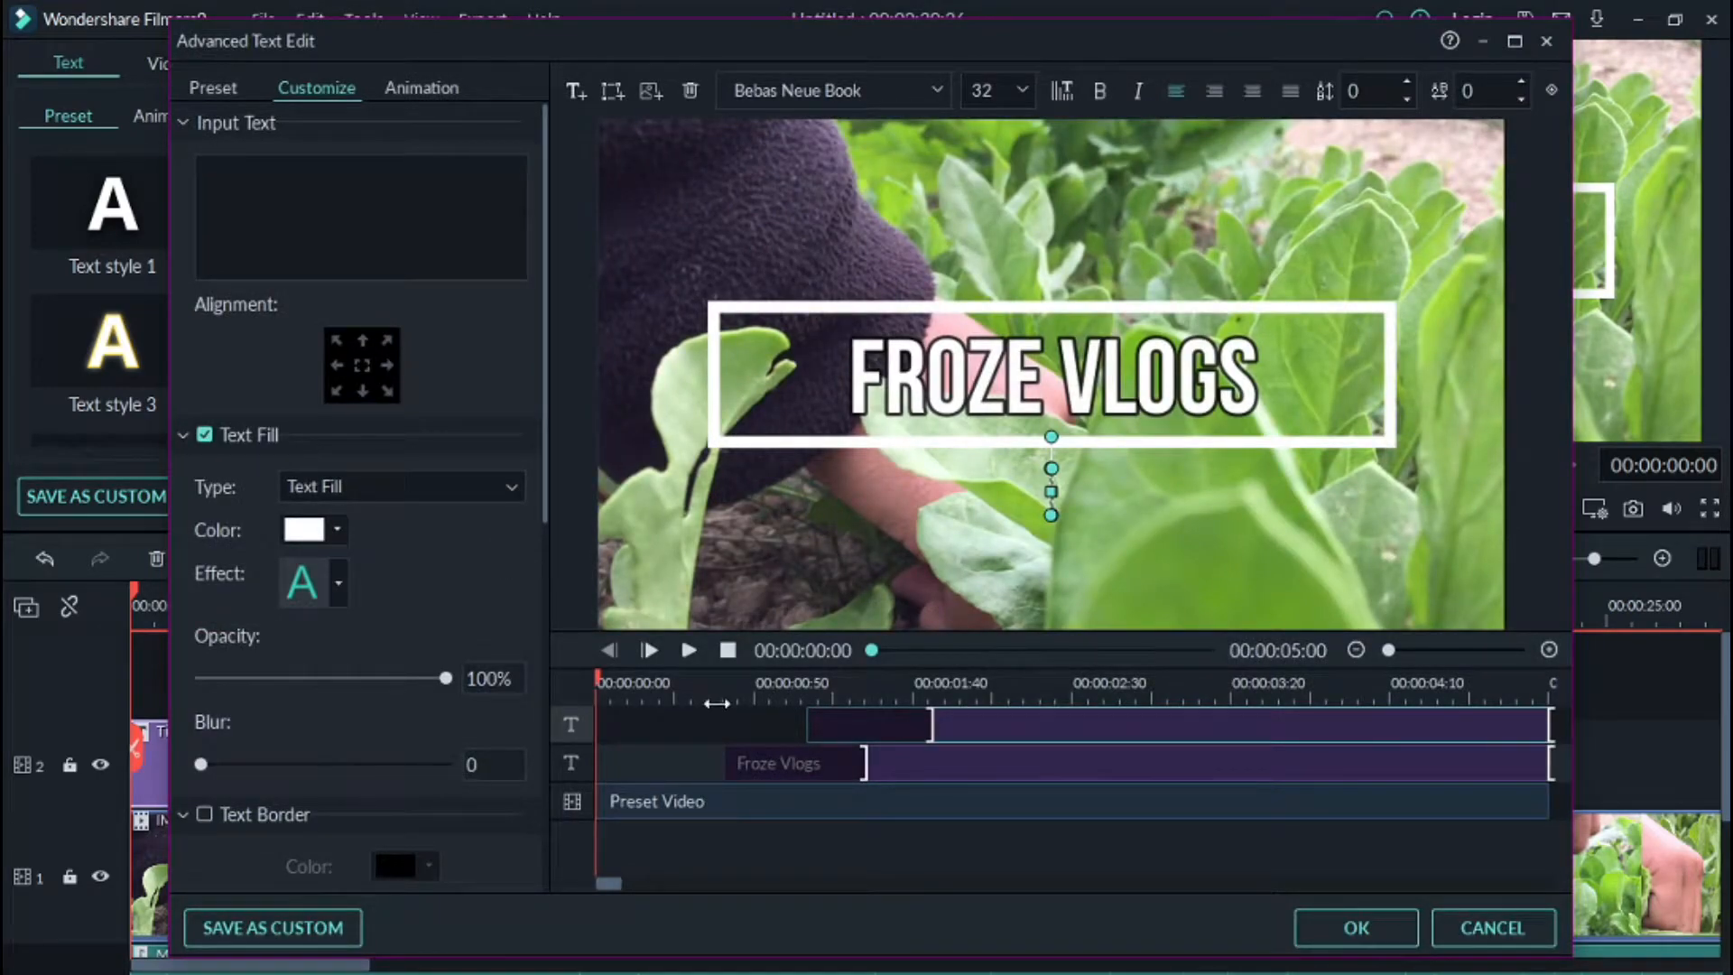
left_click_drag(600, 679, 707, 707)
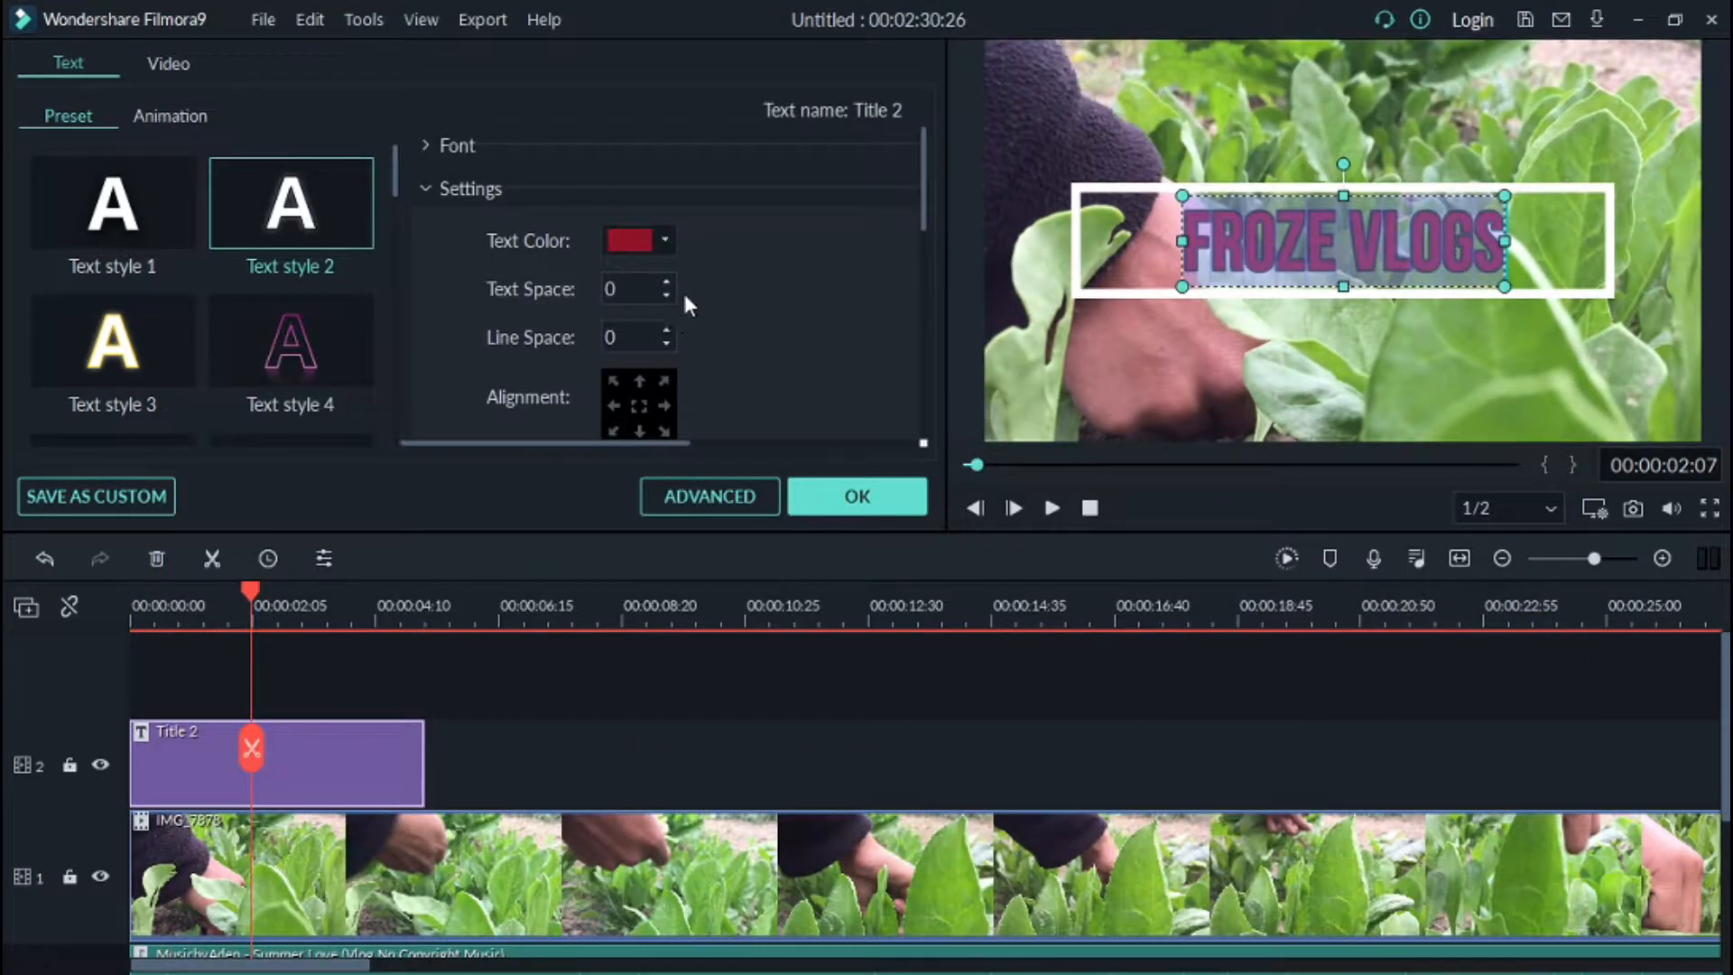
left_click(606, 244)
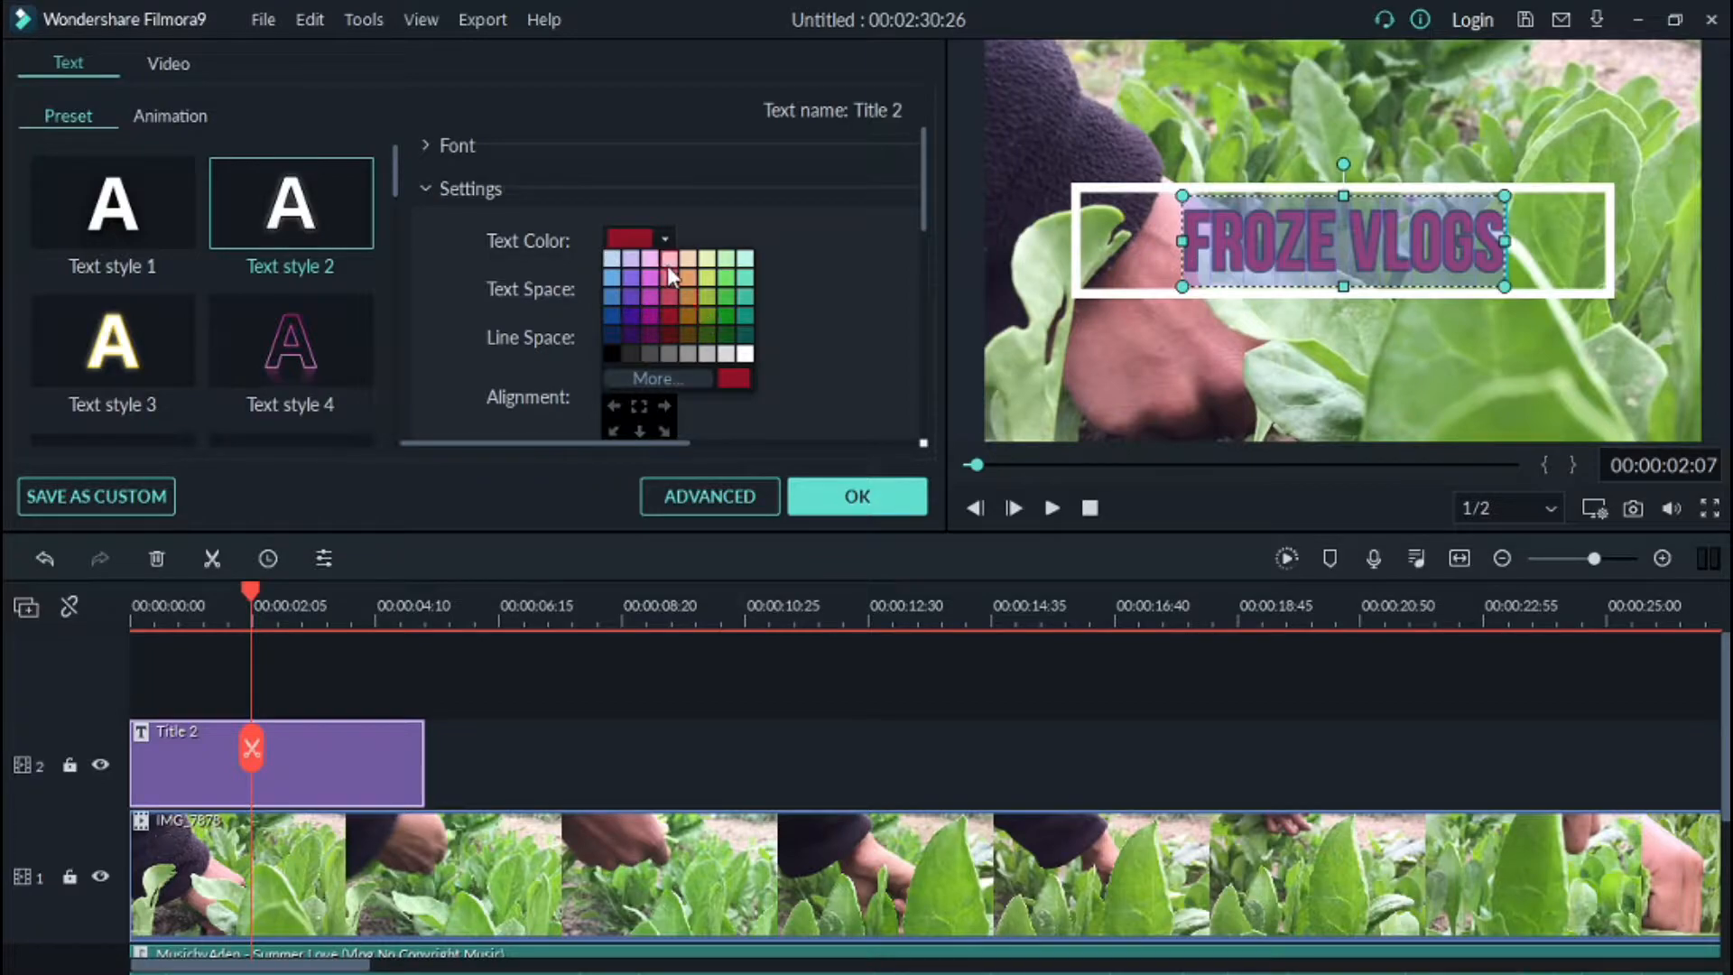
left_click(612, 351)
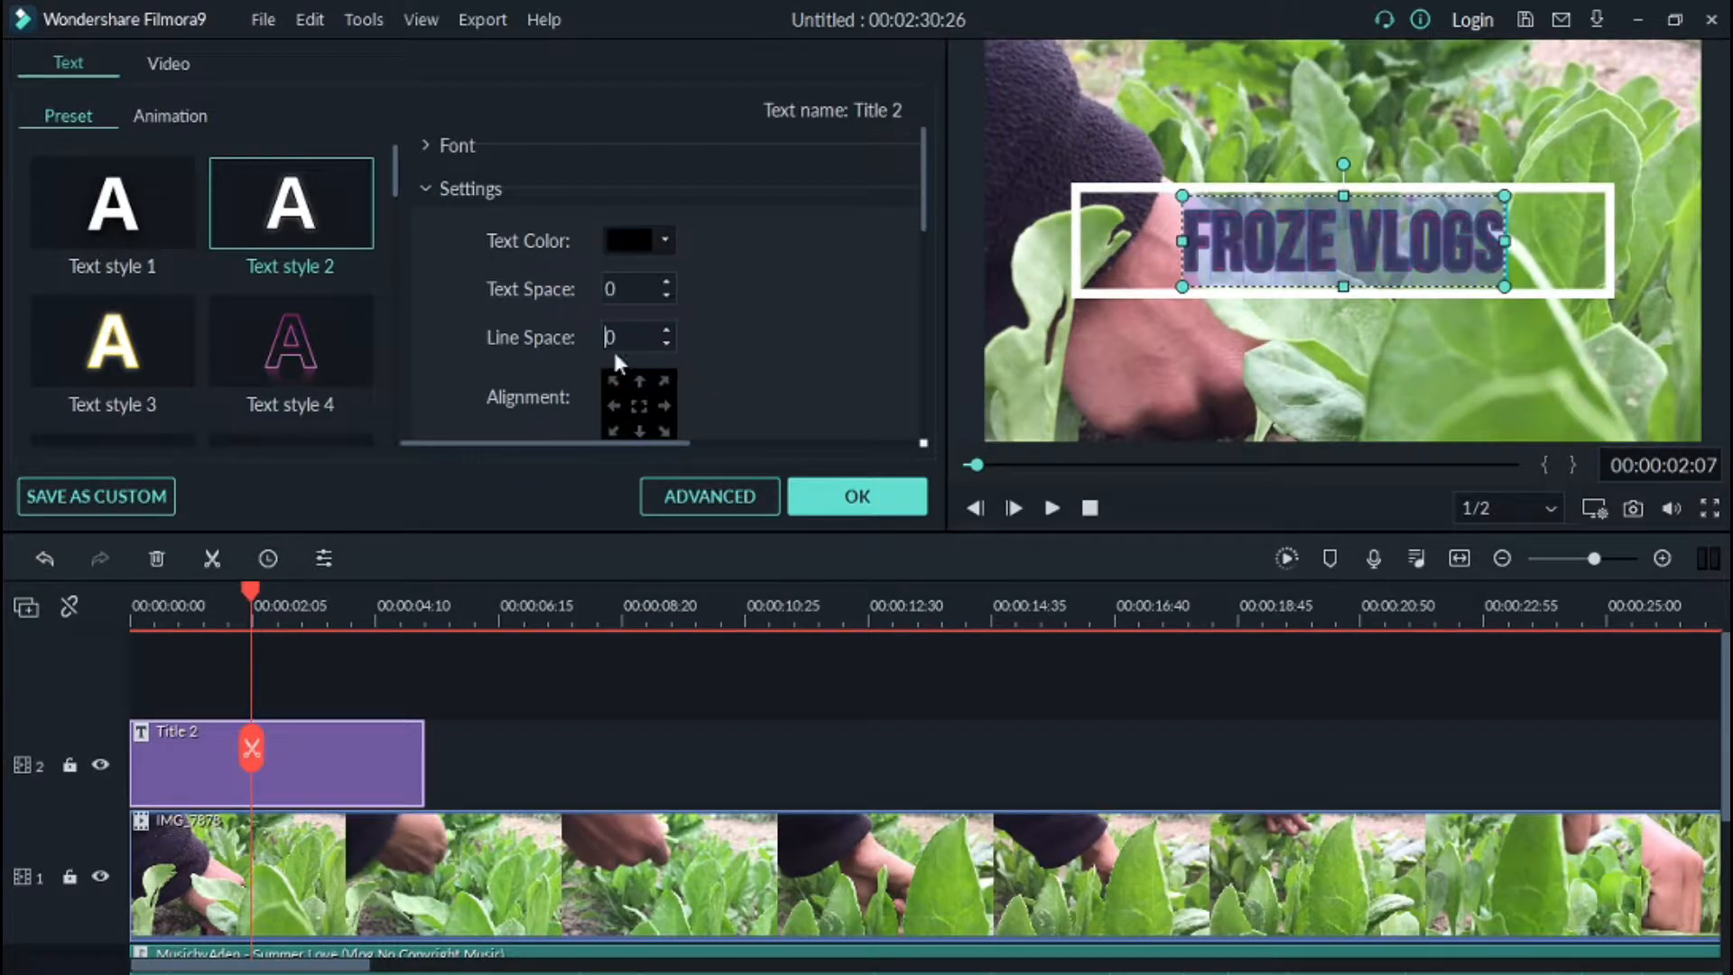
Step: In the advanced text editor, set the title's fill color to orange and adjust its alignment
left_click(682, 506)
left_click(307, 530)
left_click(343, 593)
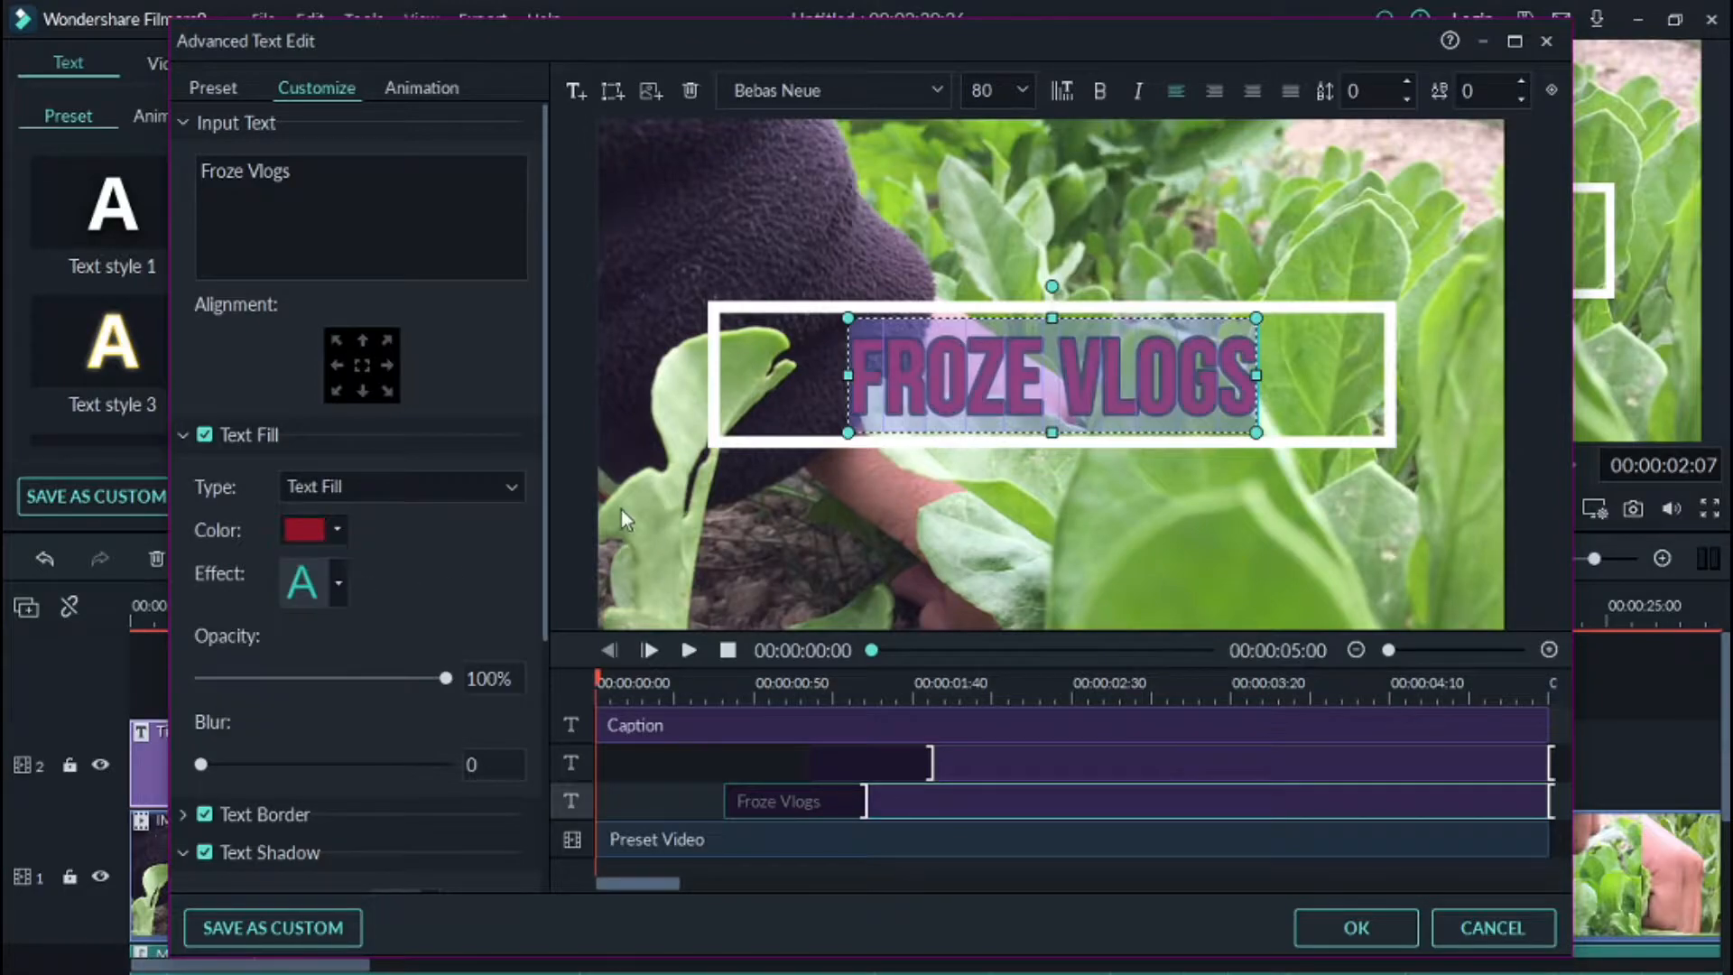
left_click(386, 365)
left_click(338, 365)
left_click(365, 343)
left_click_drag(941, 182, 941, 366)
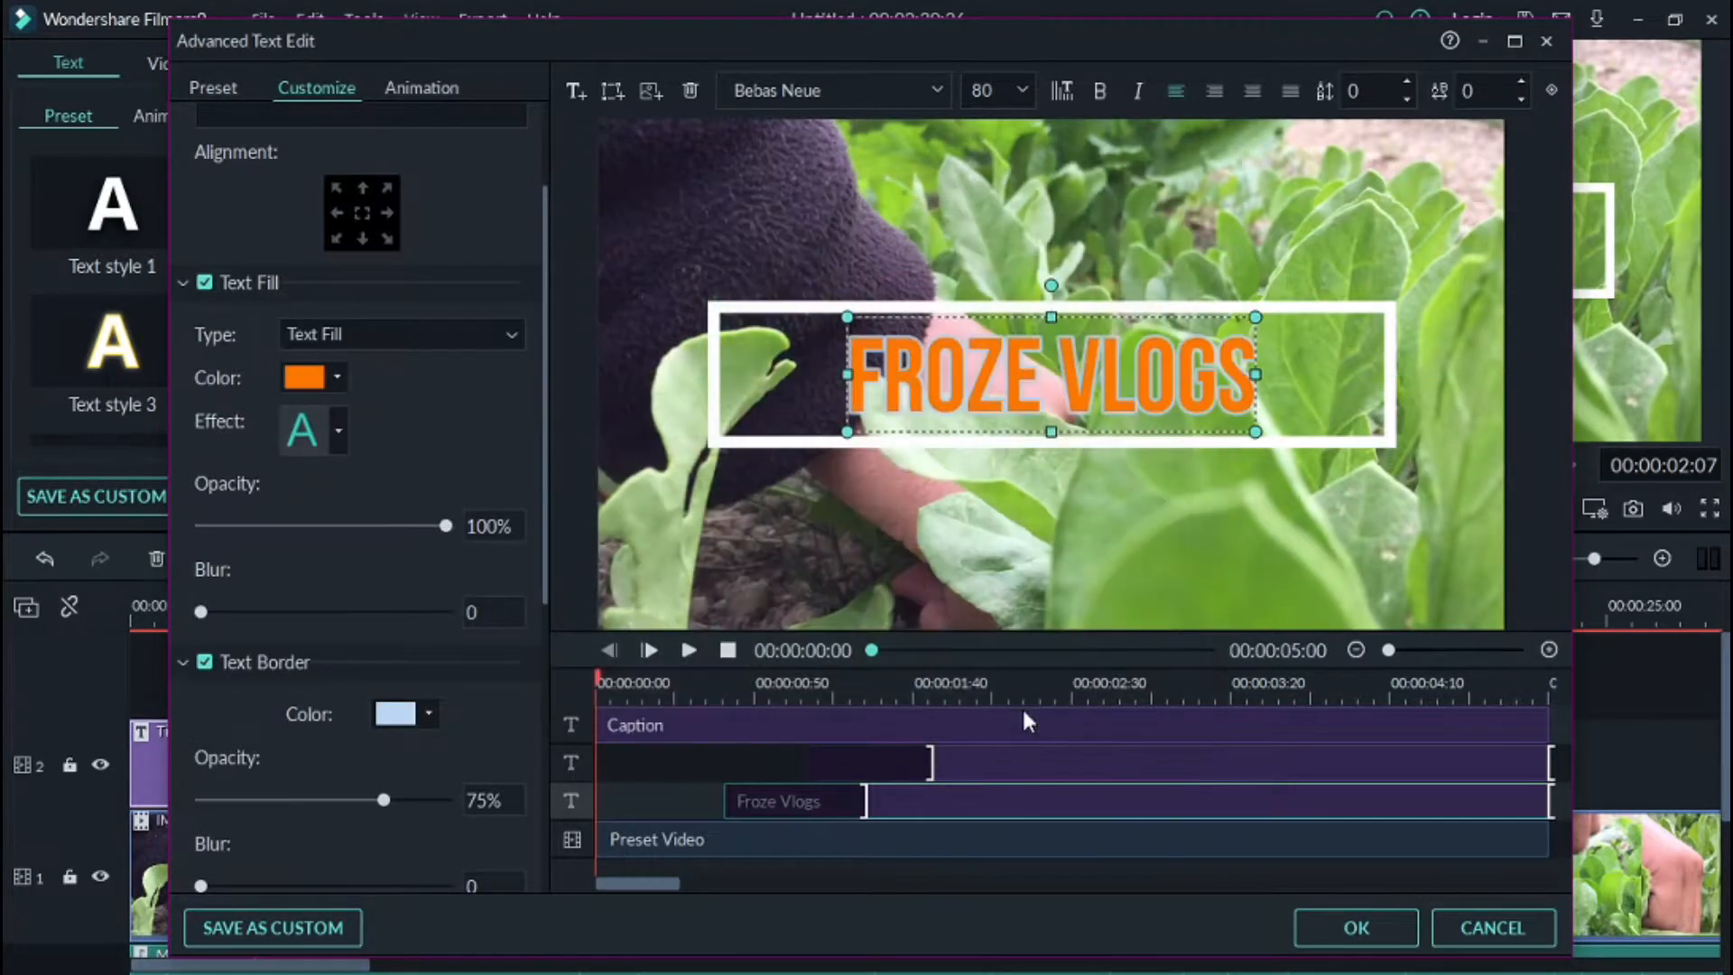
Step: Preview the title animation and apply the text edits
left_click(688, 650)
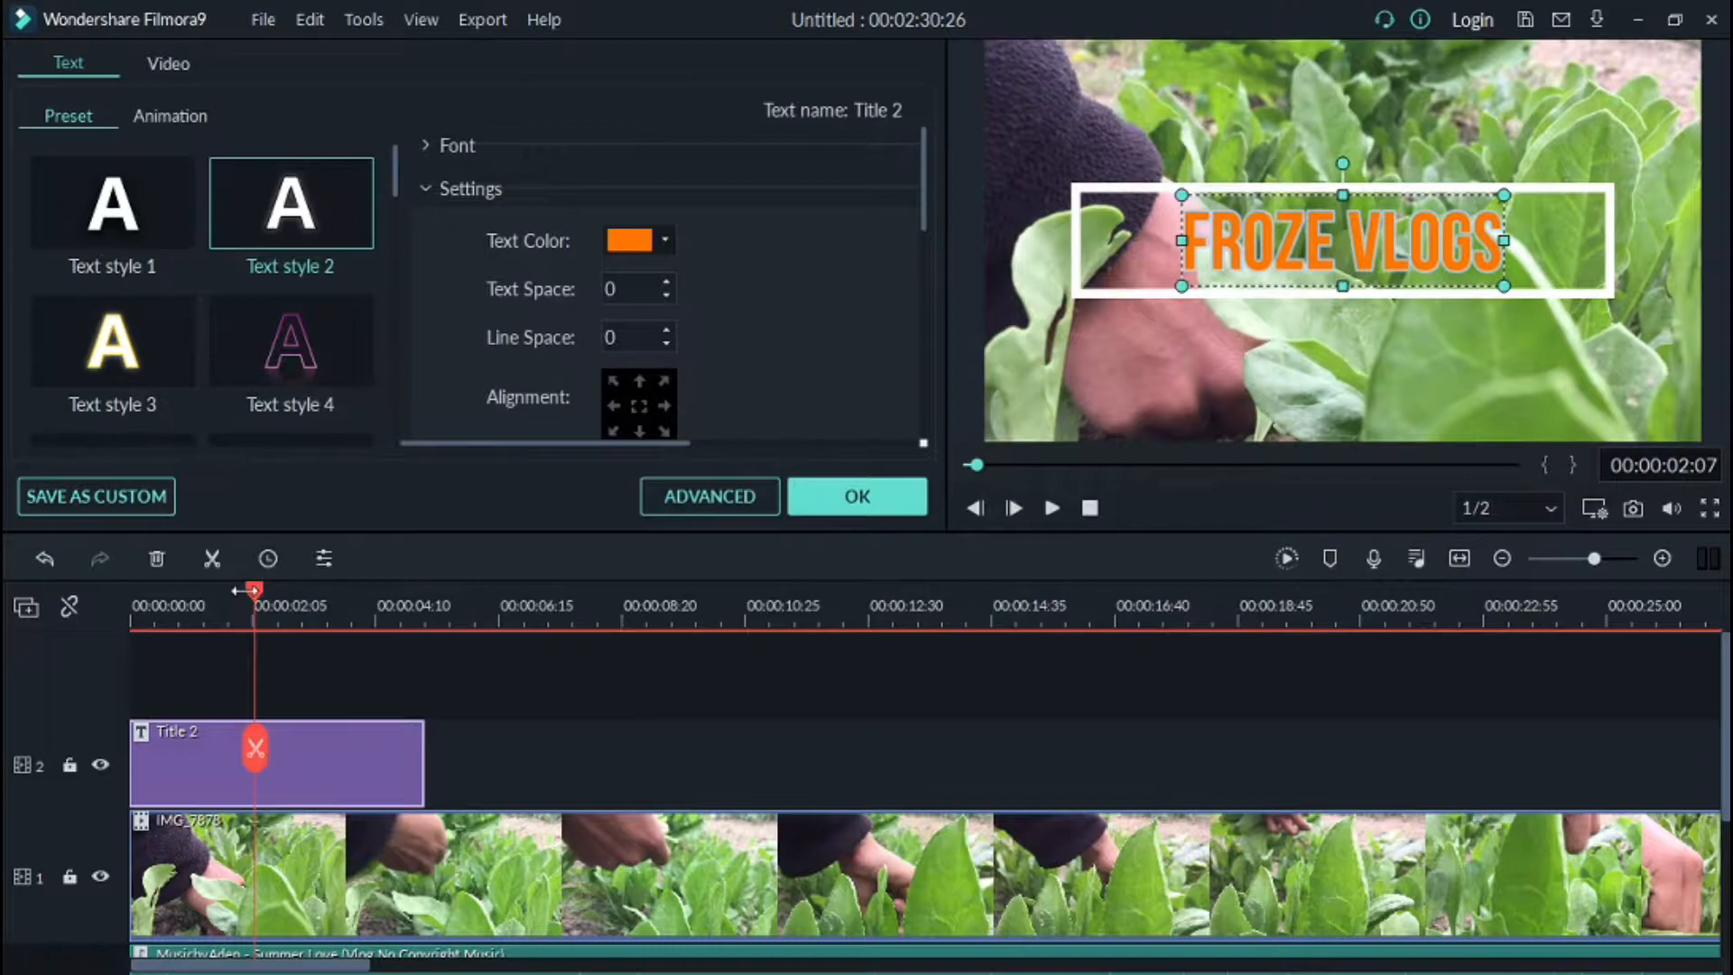
left_click(1015, 508)
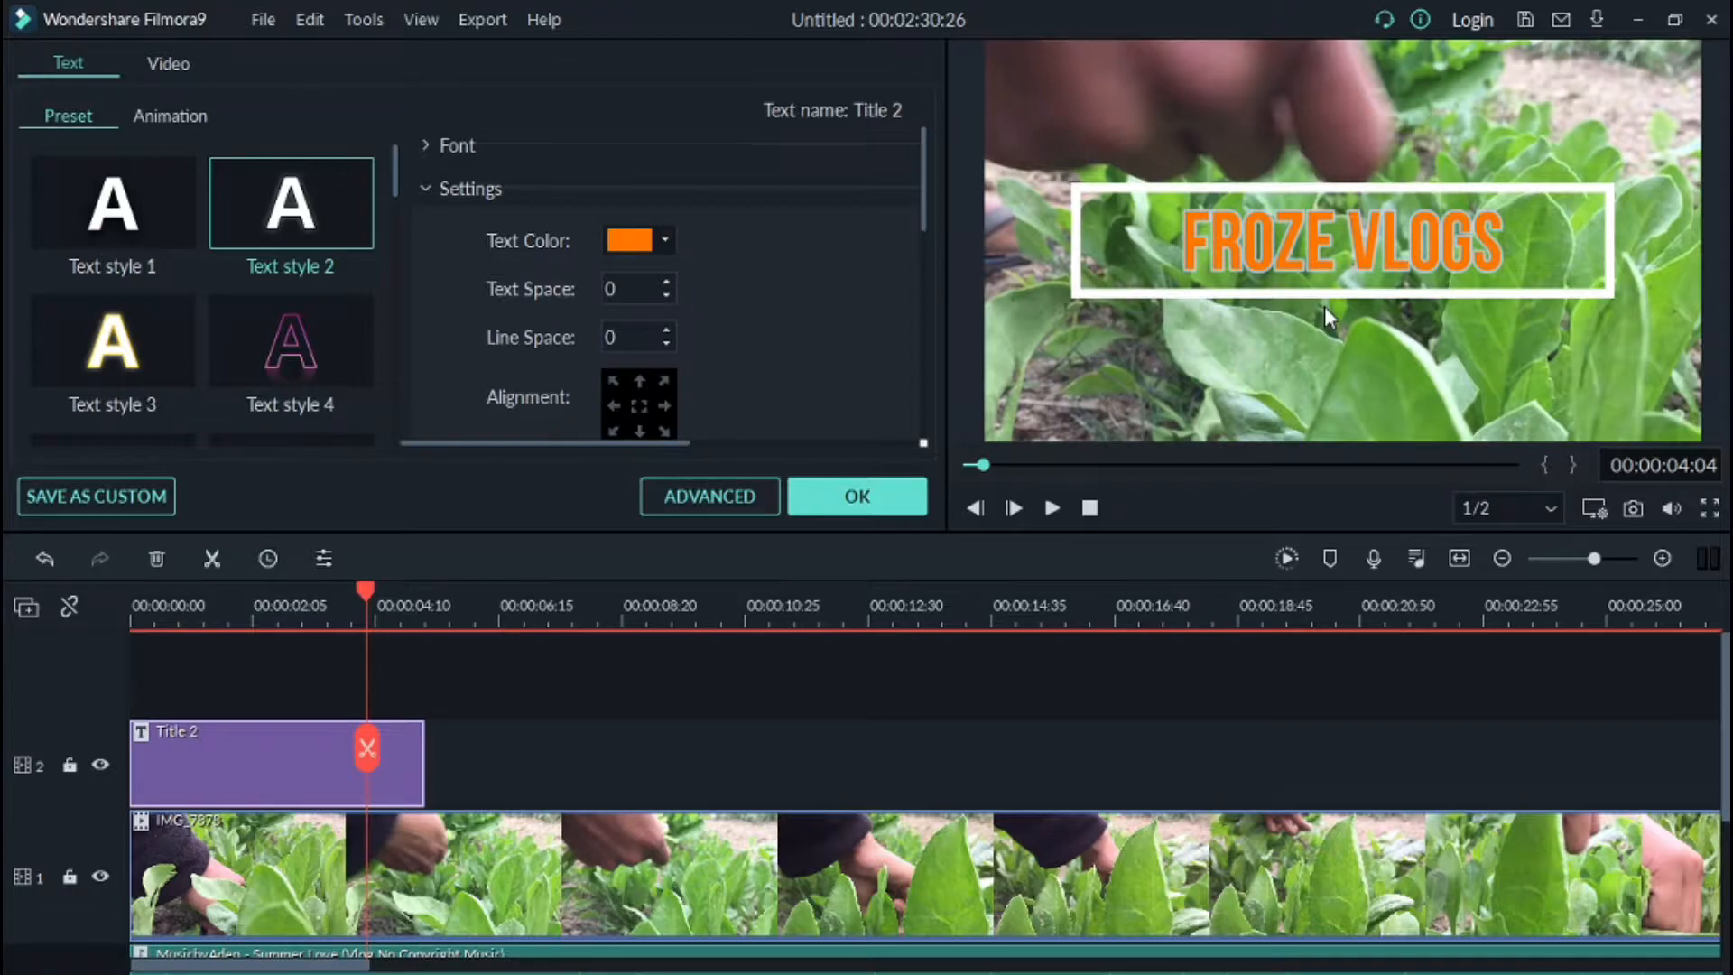
left_click(857, 496)
Step: Browse the Lower 3rds title templates, previewing several of them
left_click(54, 276)
left_click(340, 264)
left_click(529, 256)
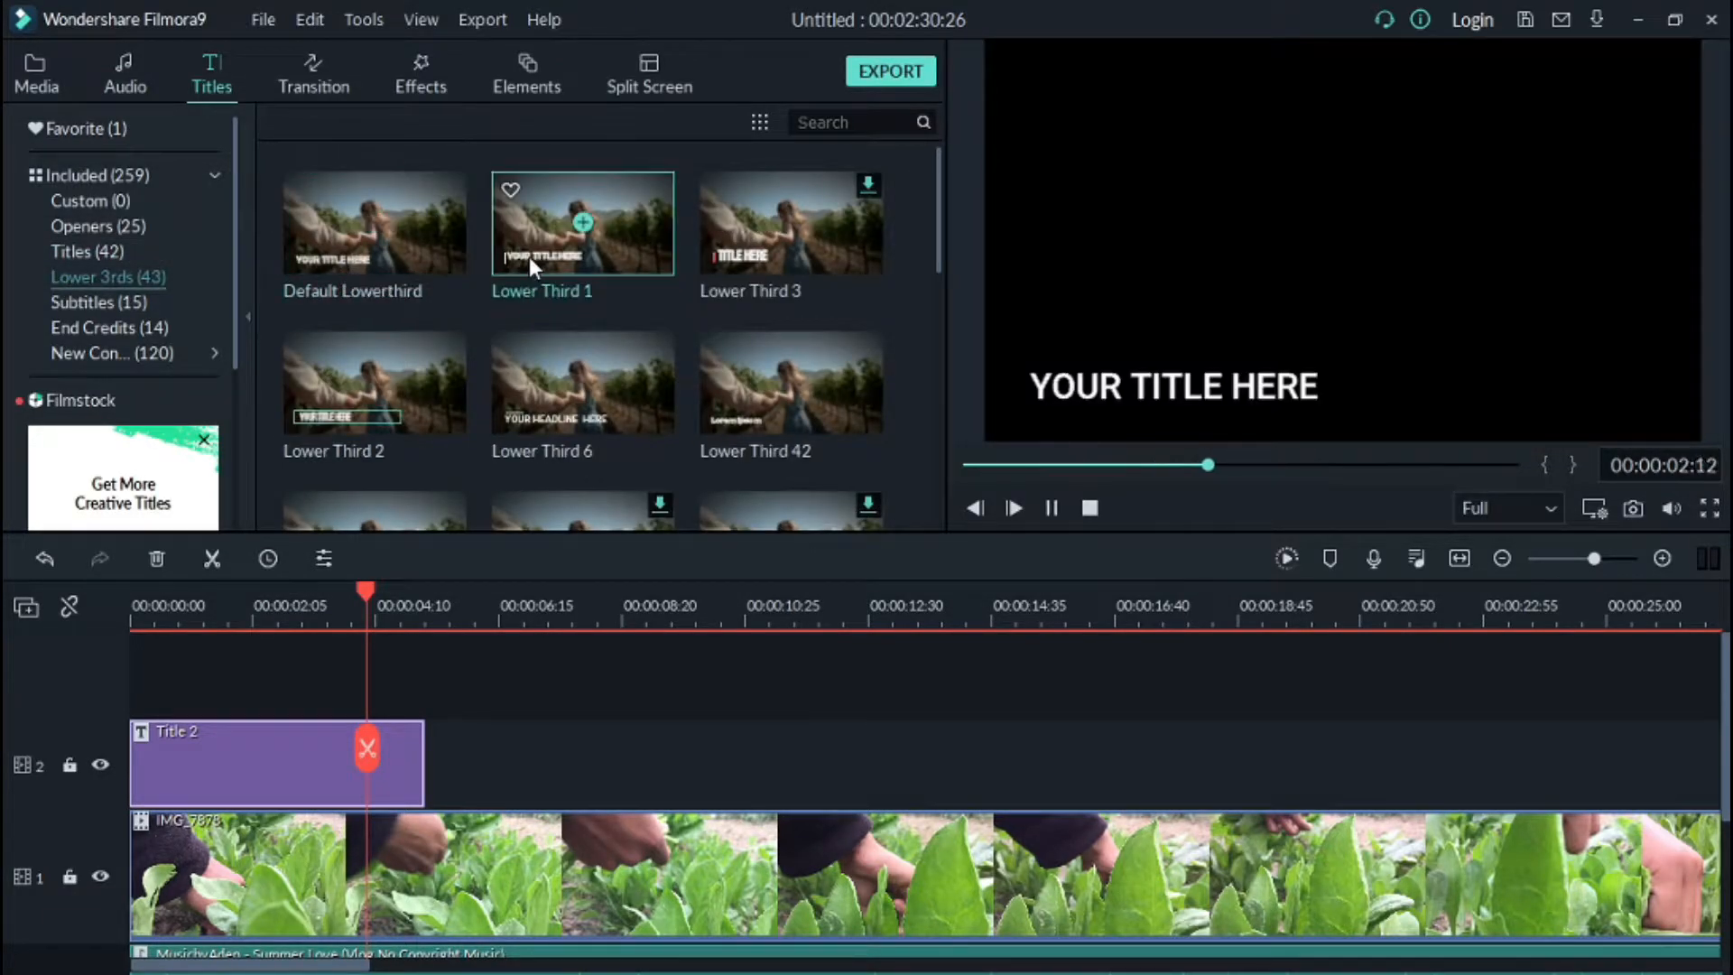
scroll(466, 424, "down", 10)
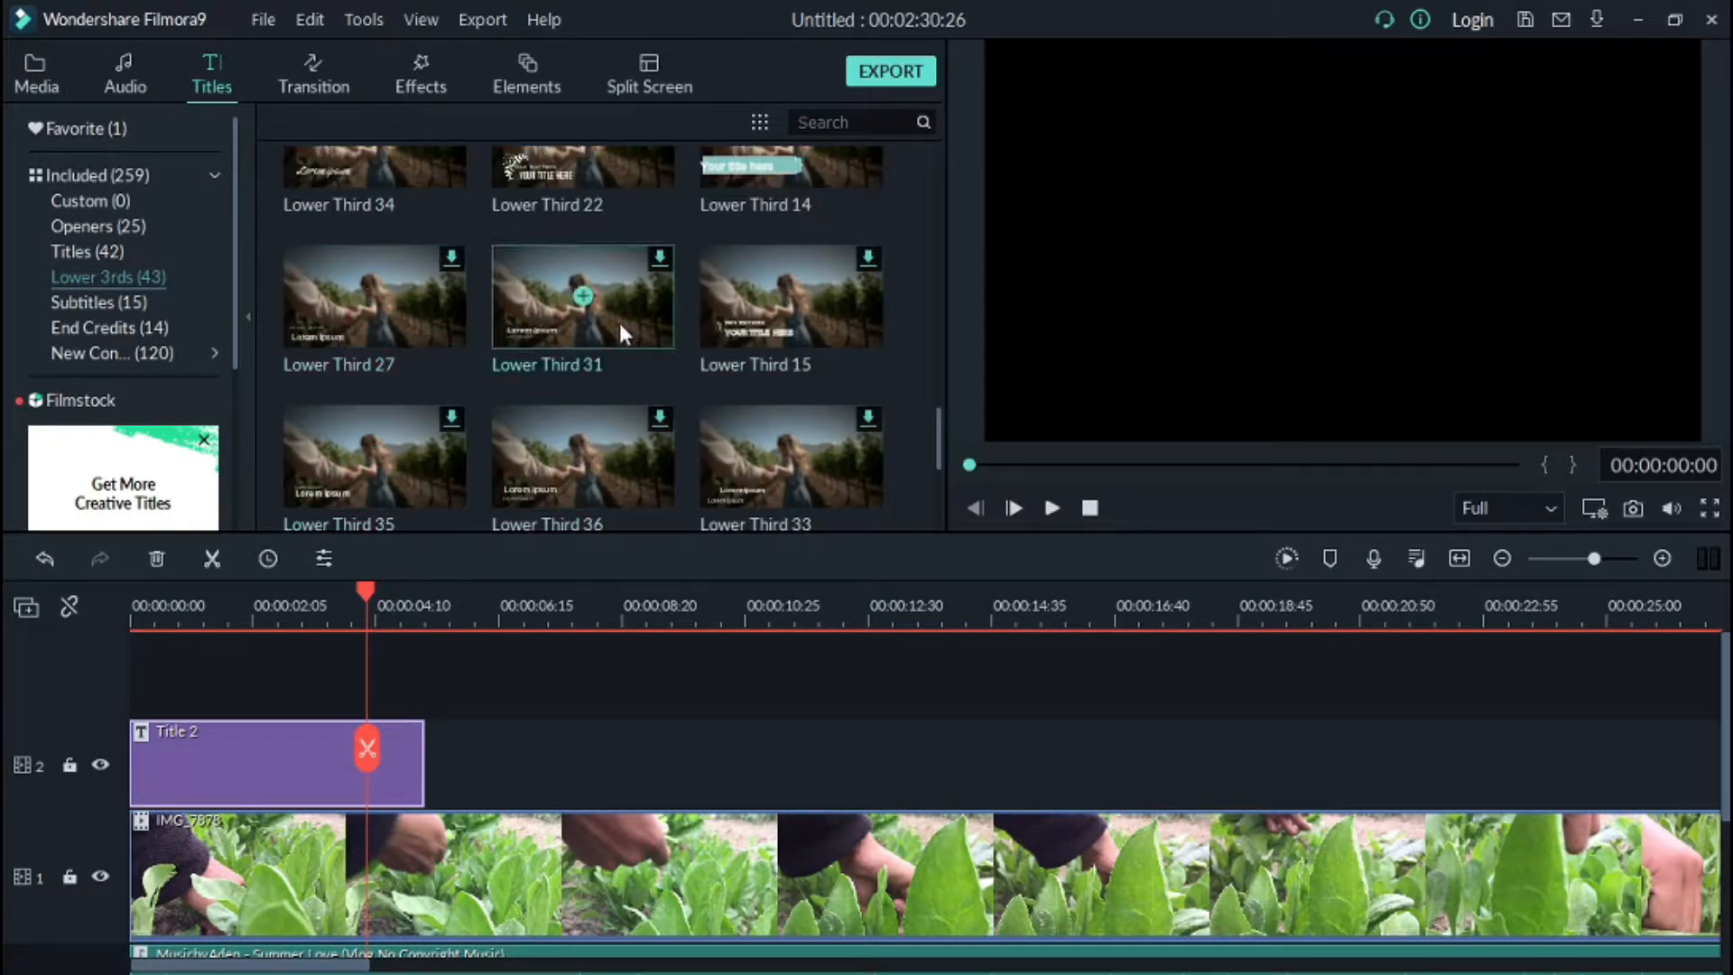
scroll(611, 353, "down", 3)
left_click(106, 303)
left_click(109, 277)
scroll(642, 300, "down", 10)
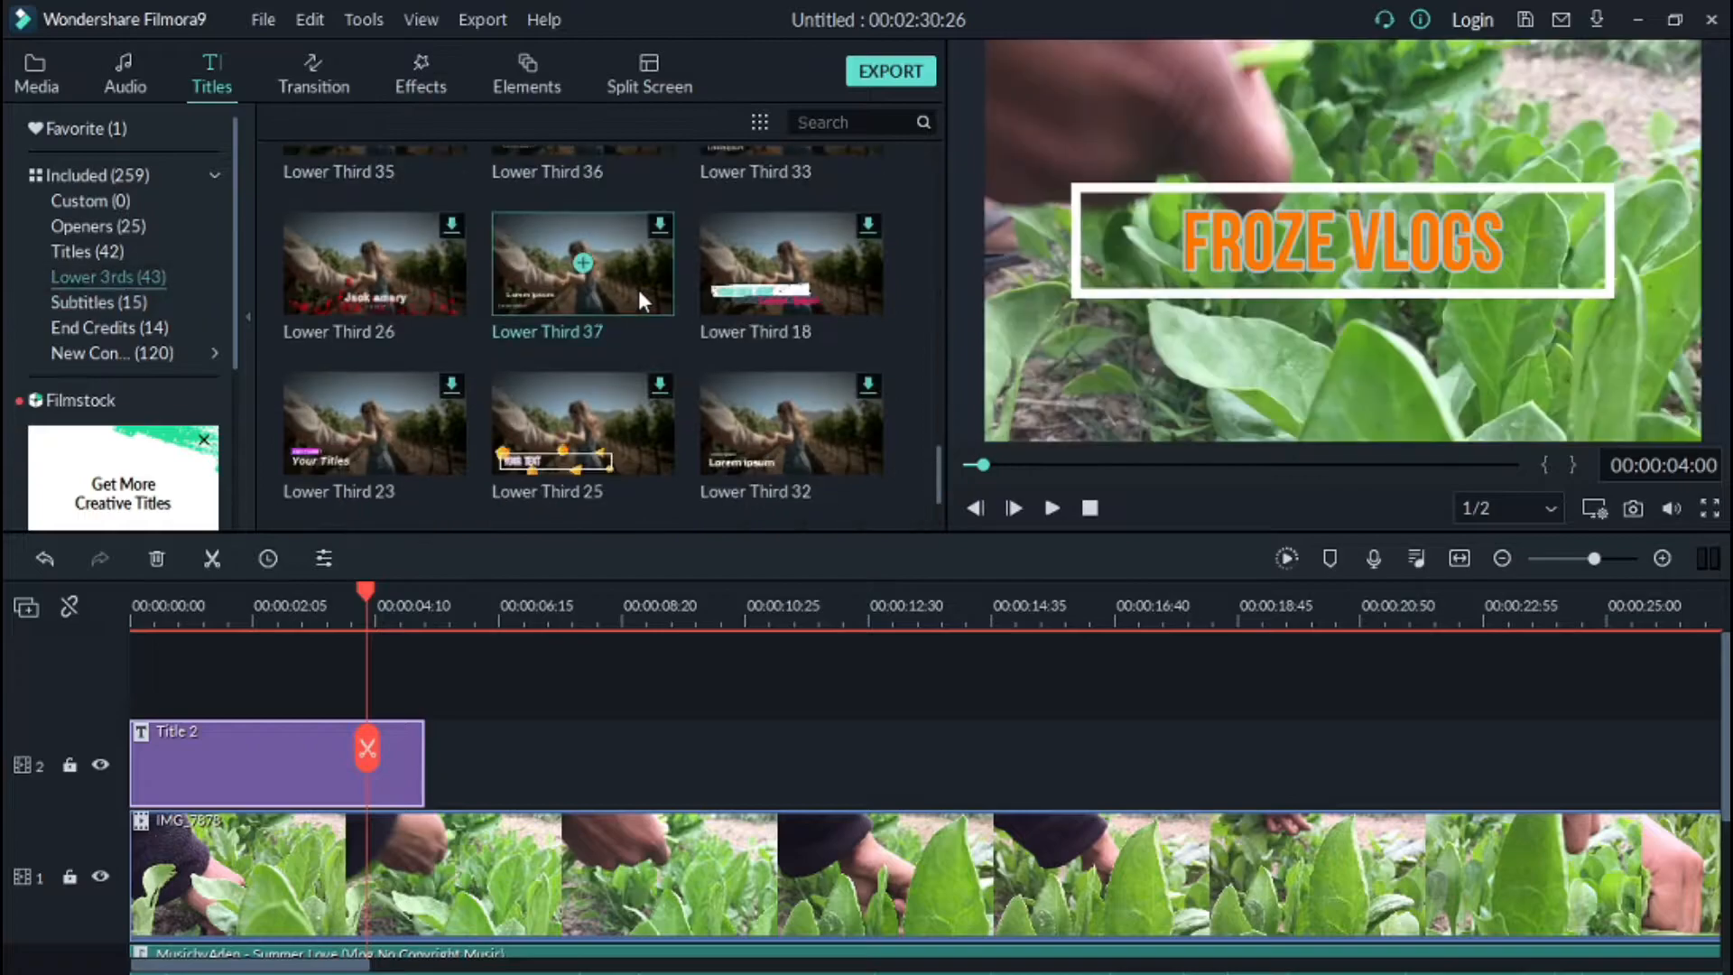
left_click(722, 302)
scroll(722, 283, "up", 4)
scroll(722, 284, "down", 4)
Step: Add the Lower Third 18 template to the title track right after Title 2
left_click_drag(740, 257, 137, 692)
double_click(181, 758)
left_click_drag(305, 744, 599, 863)
Step: Try editing the lower third's text in the preview
left_click(1245, 361)
double_click(1246, 361)
key("BackSpace")
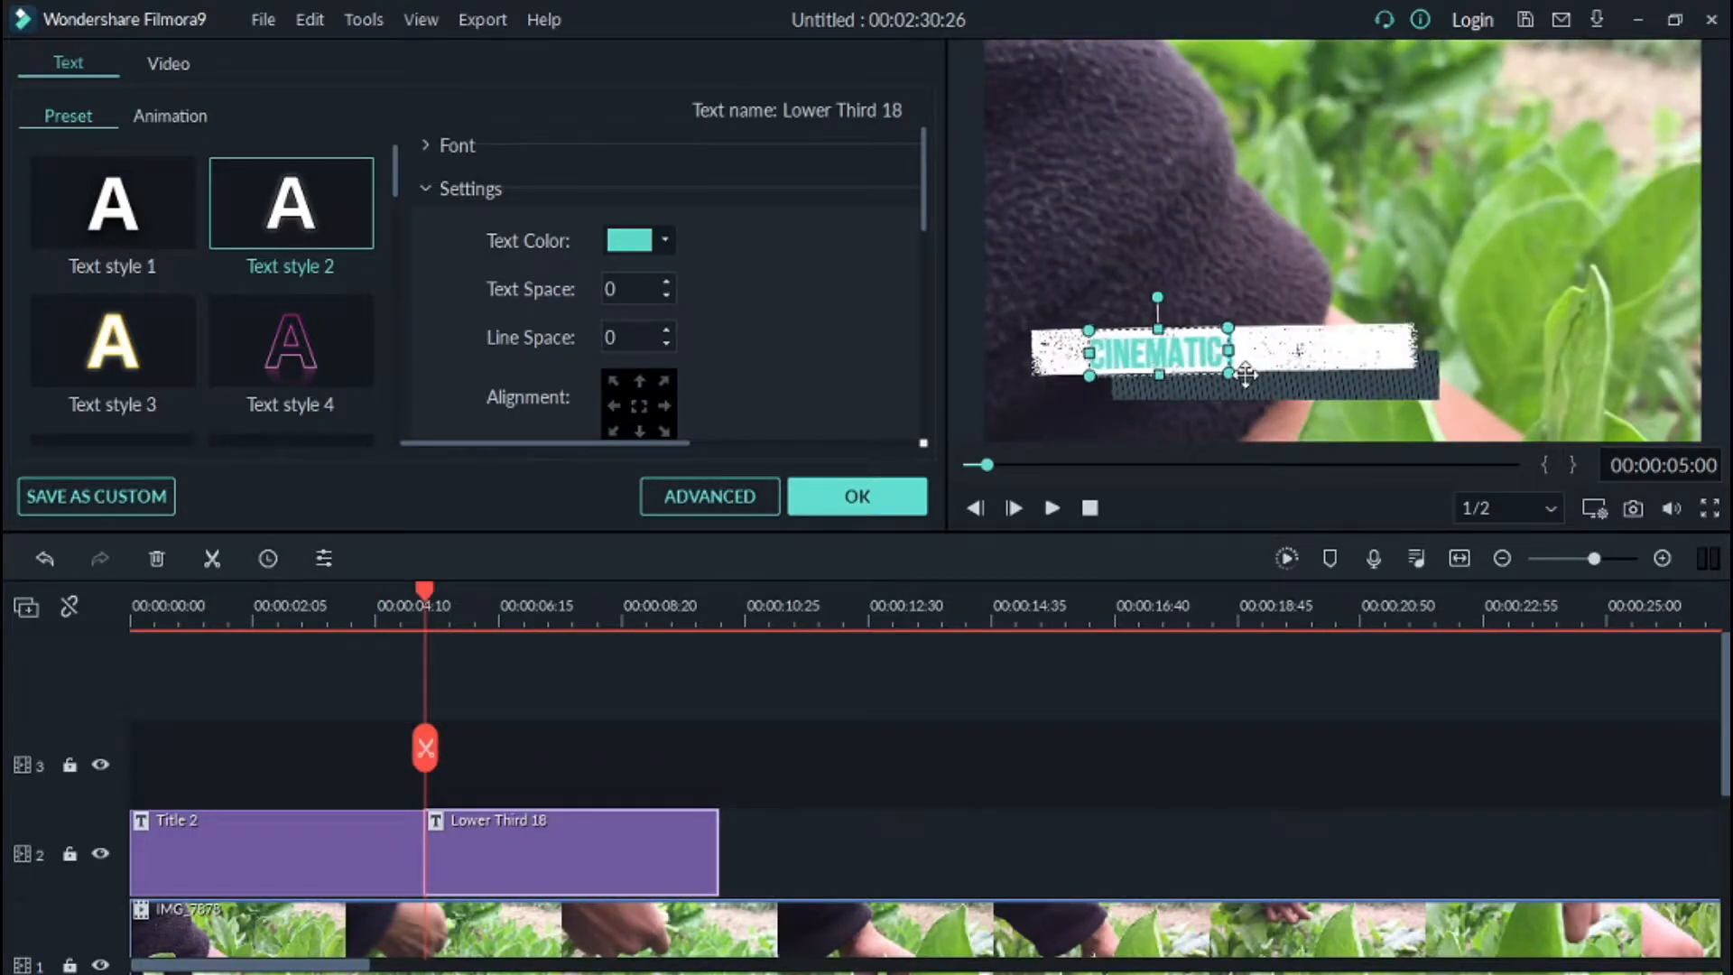
Step: Play the video from the start and move Lower Third 18 to begin at about 00:00:08:16
left_click_drag(424, 593, 131, 592)
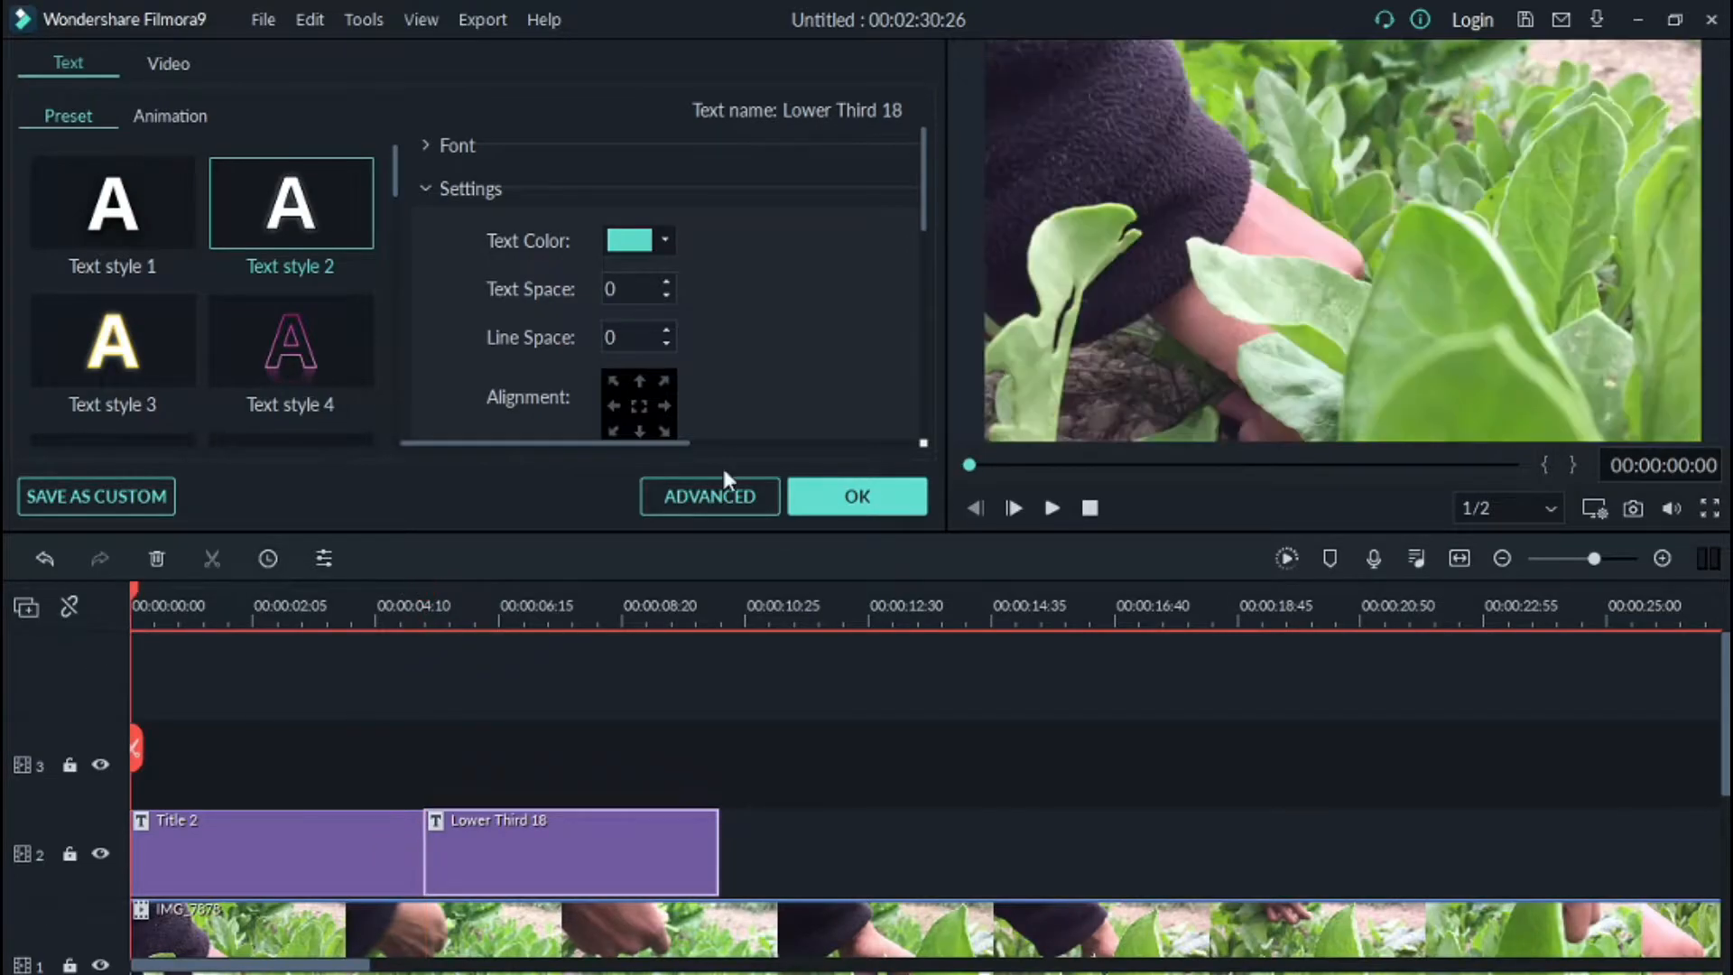
left_click(1053, 509)
key("space")
left_click_drag(572, 824, 793, 843)
Step: Shrink the lower third graphic and reposition it in the preview frame
left_click(1408, 365)
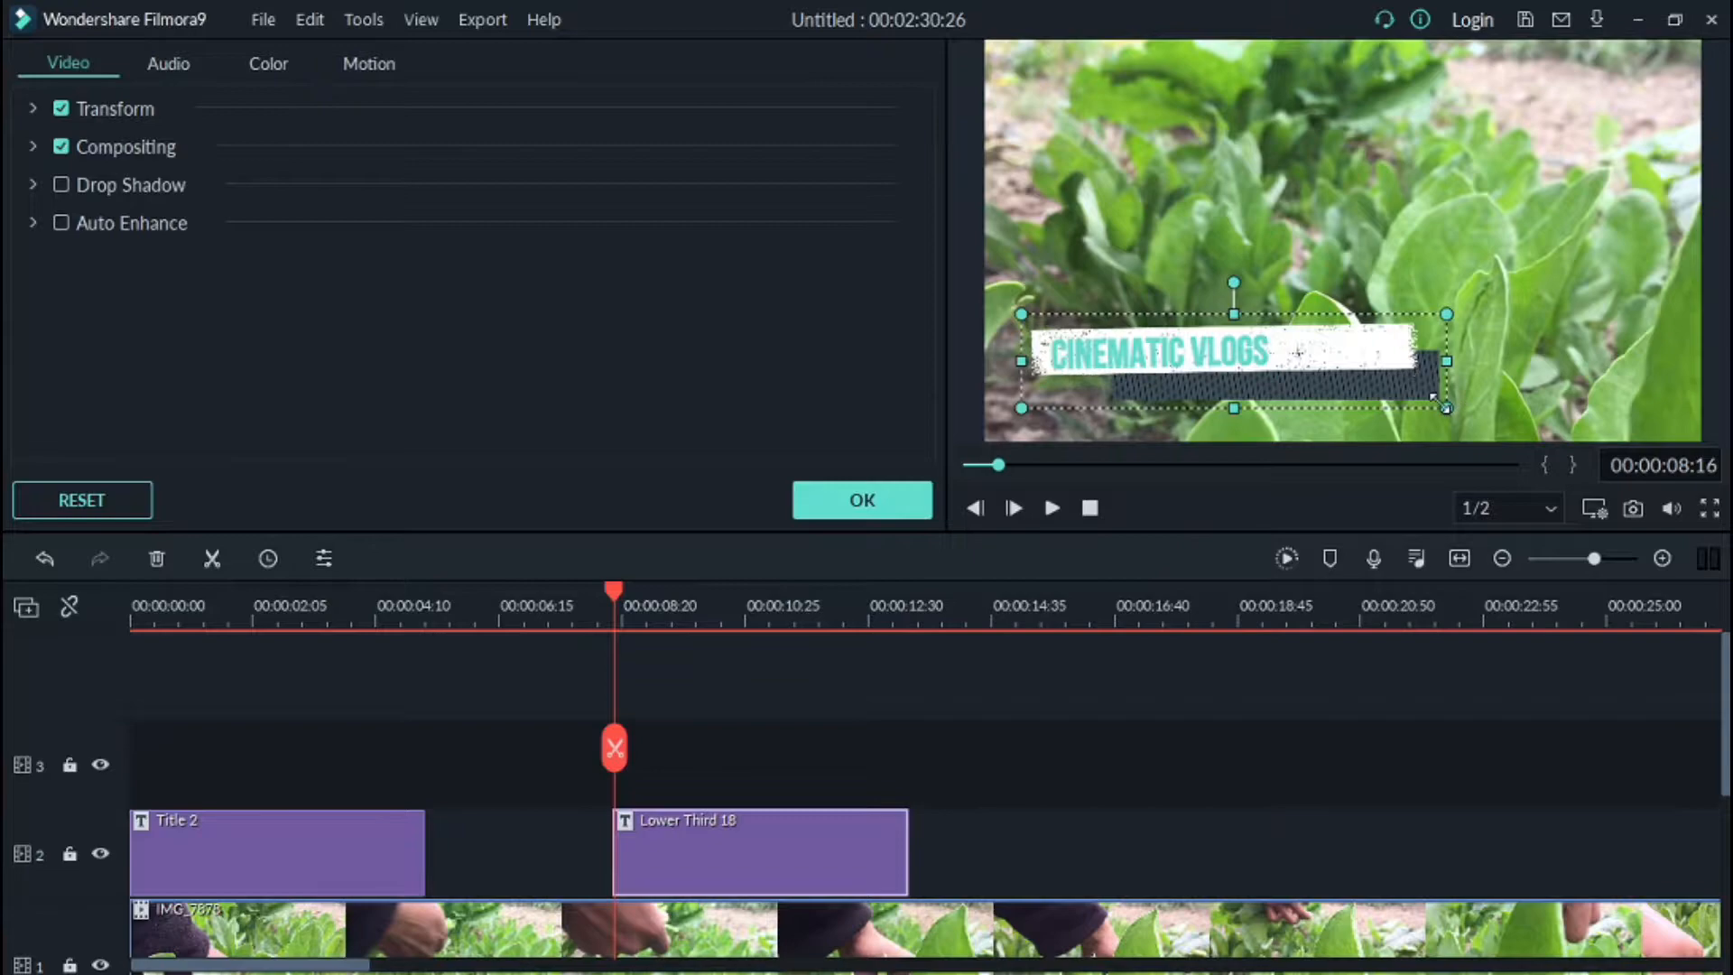
left_click_drag(1445, 403, 1371, 388)
left_click_drag(1249, 334, 1252, 377)
left_click_drag(1106, 333, 1119, 369)
left_click_drag(1281, 405, 1204, 370)
Step: Play the lower third in full-screen preview
left_click(1709, 508)
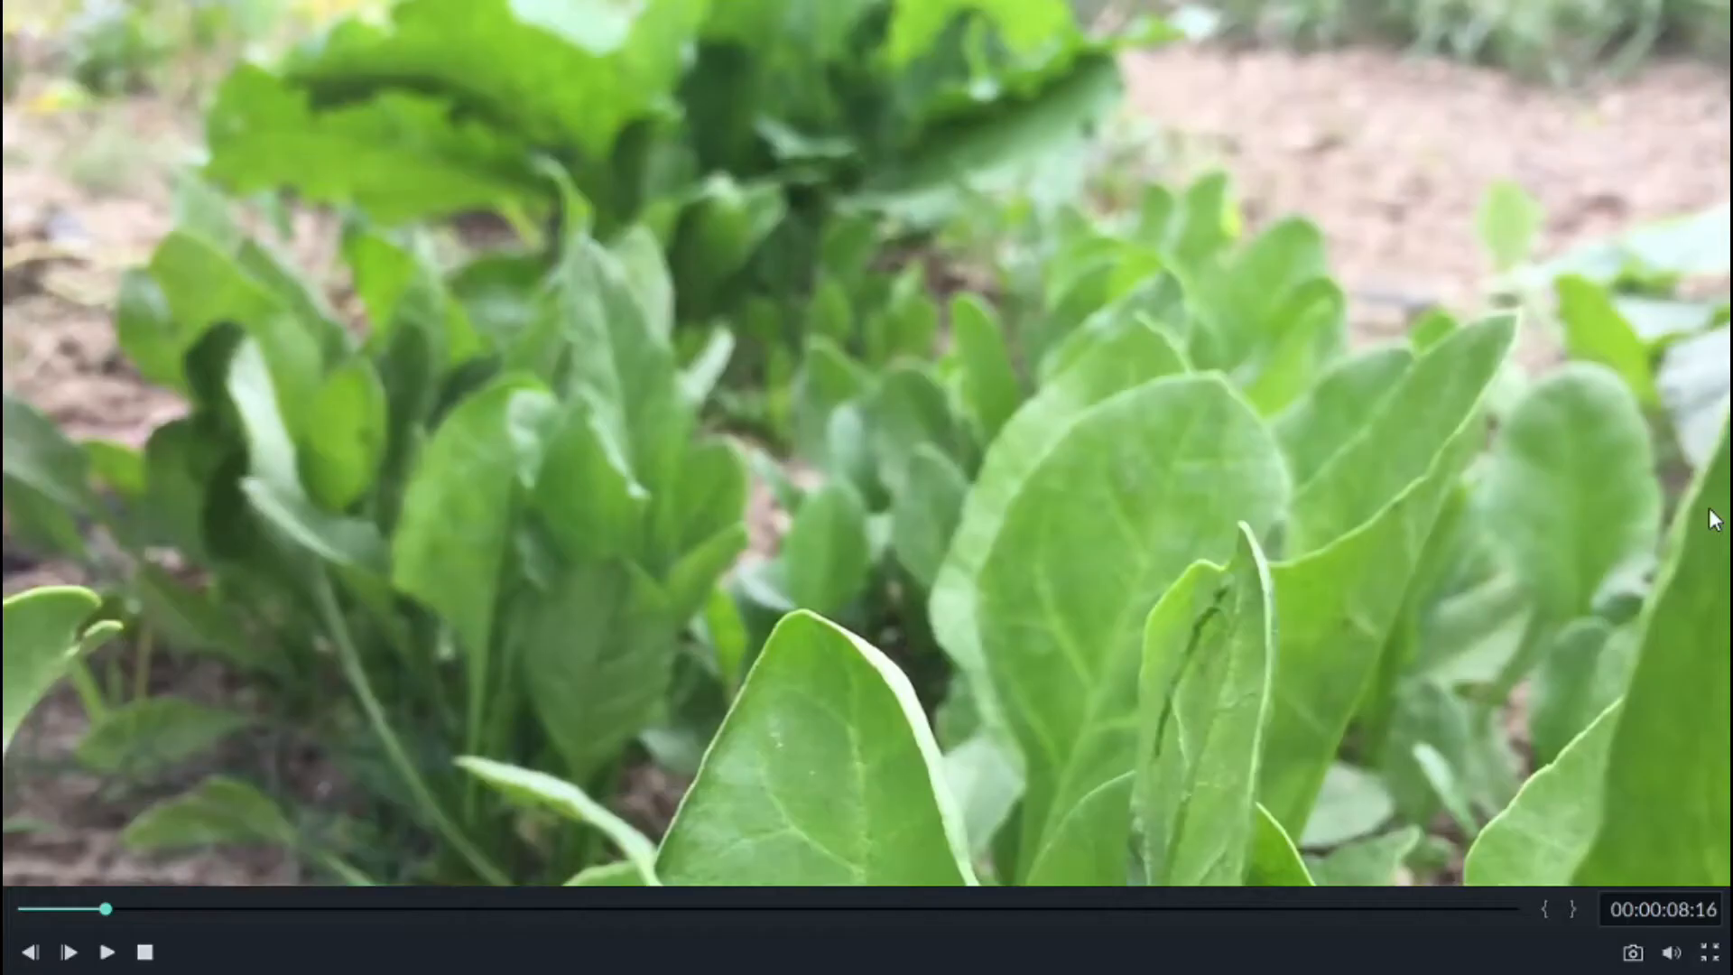
left_click(30, 952)
left_click(106, 952)
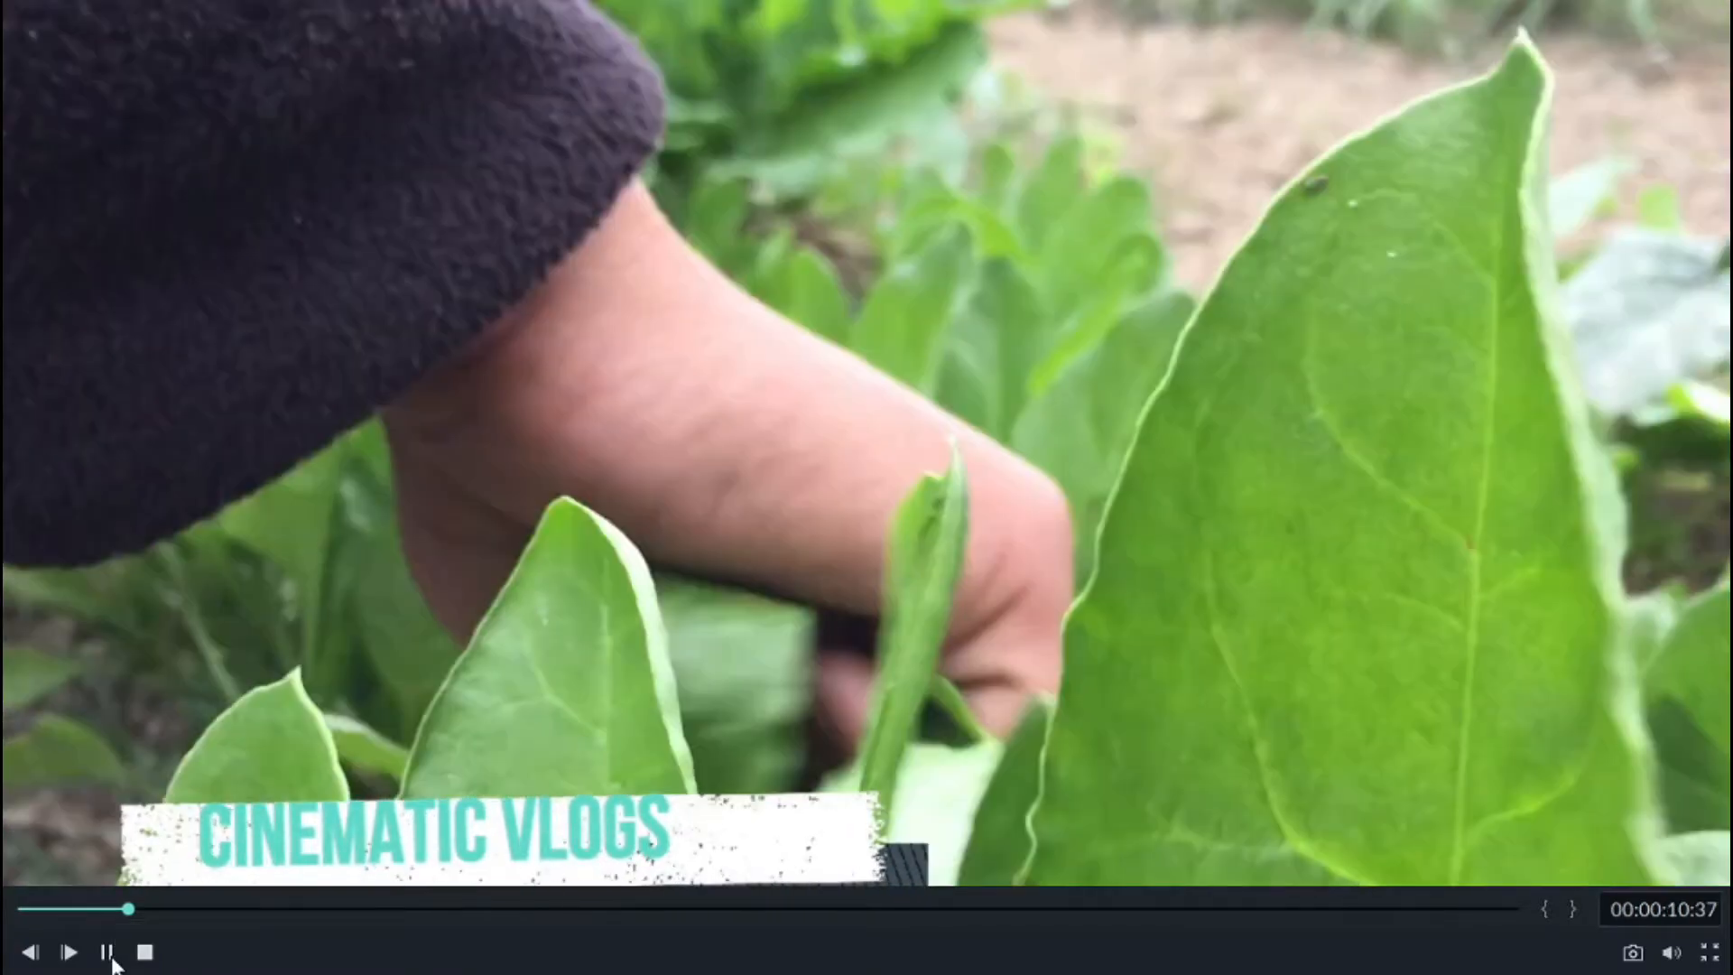
left_click(108, 955)
left_click(1709, 959)
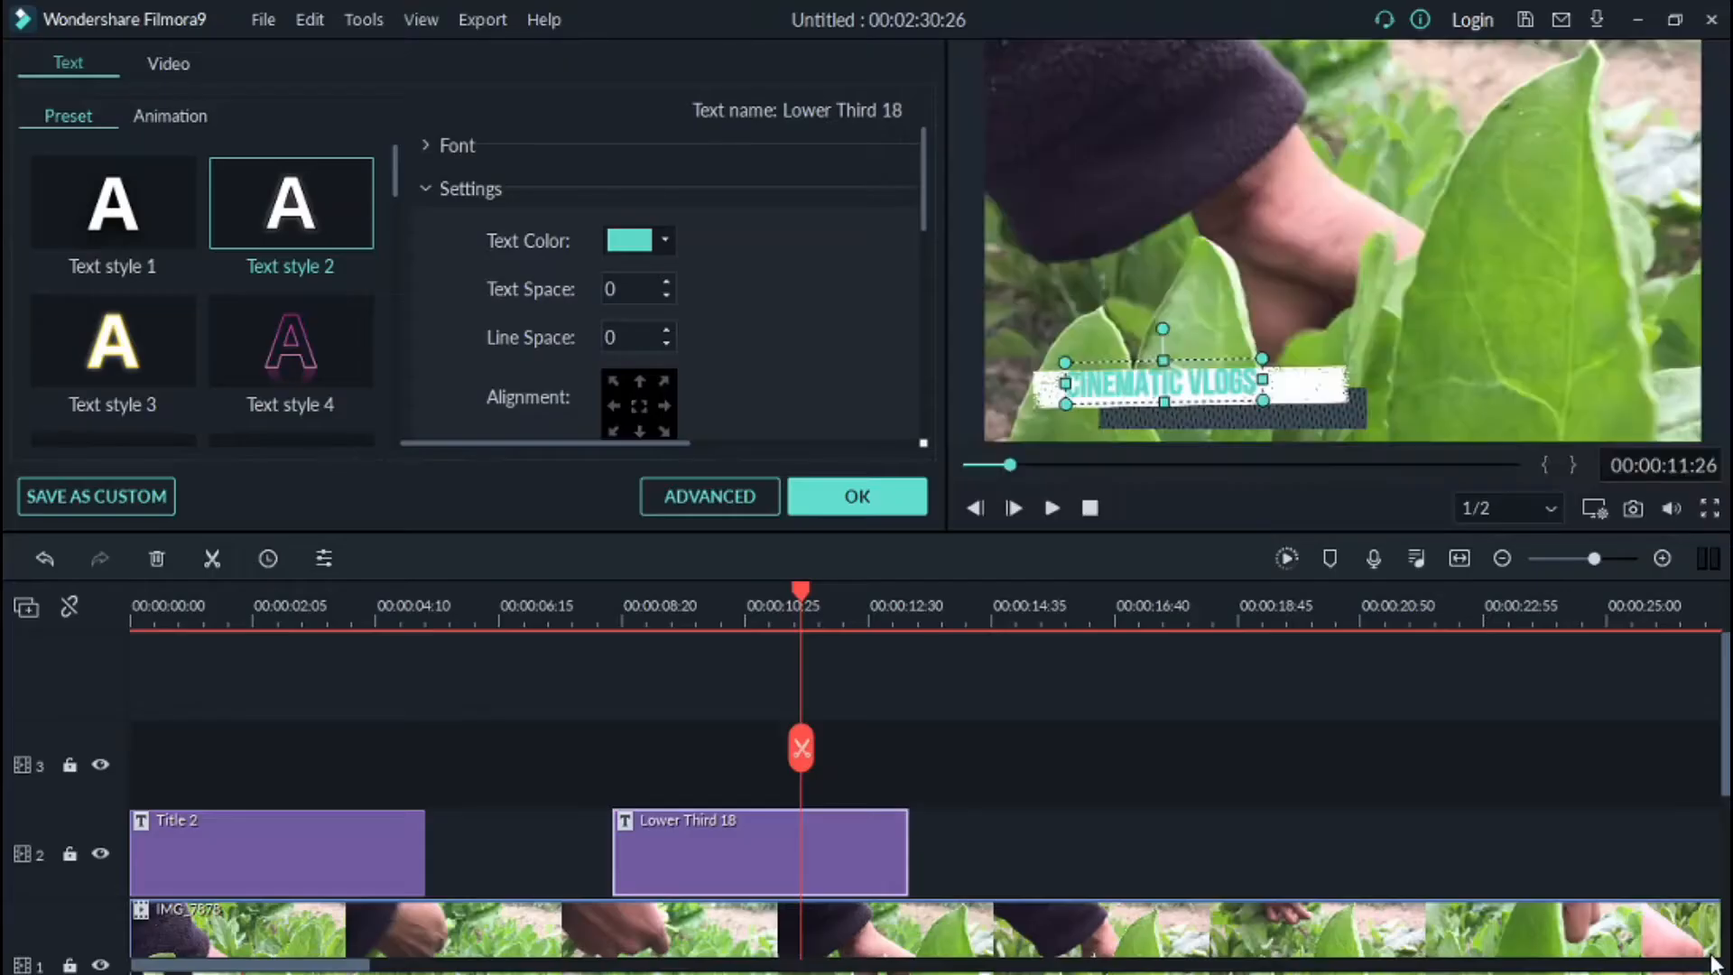
Step: Set the playhead to about 00:00:10:37 and close the title editor
scroll(959, 666, "down", 3)
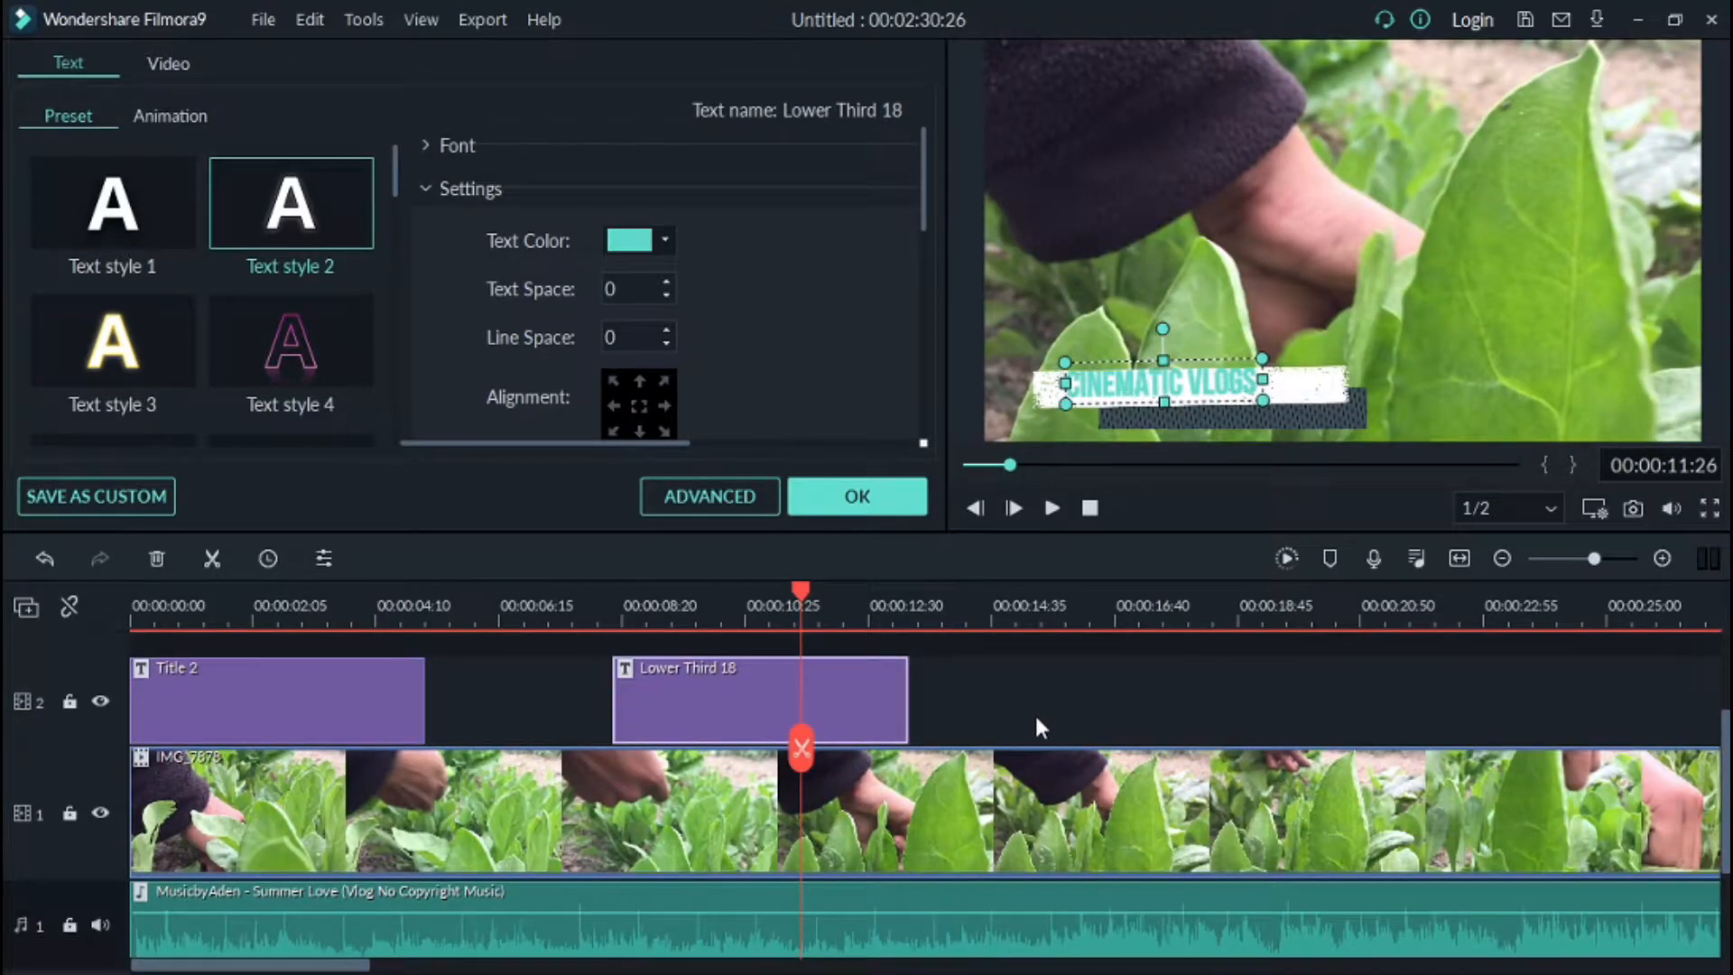
left_click(1022, 610)
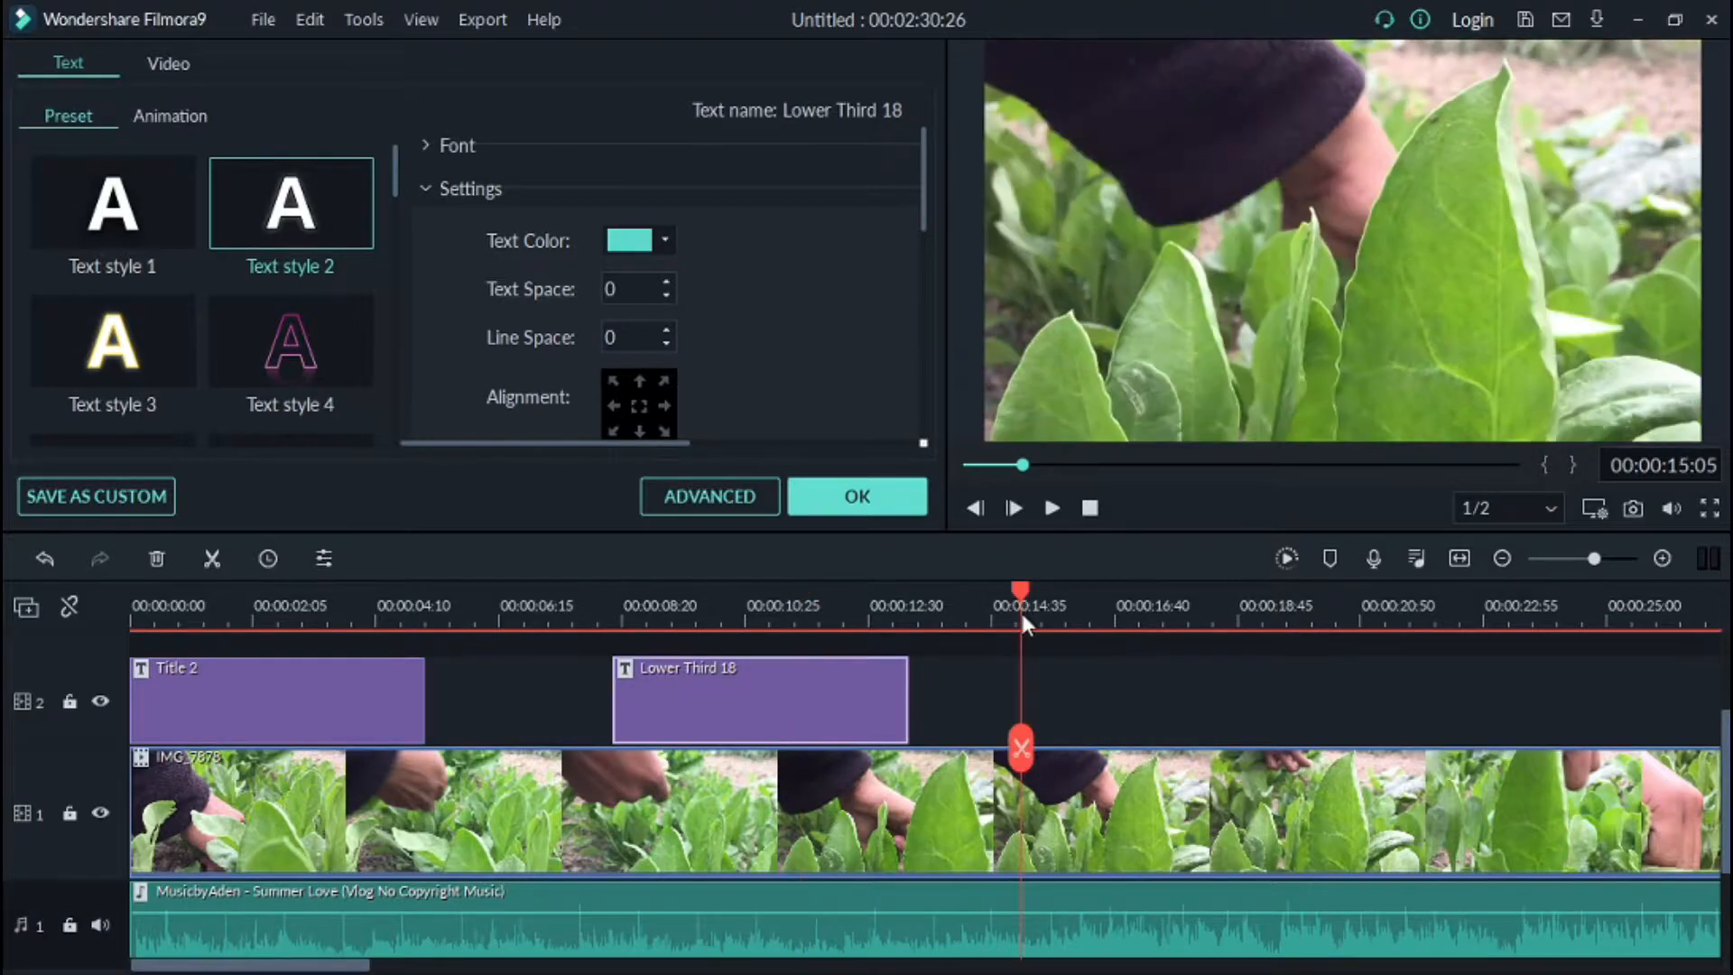
left_click_drag(1020, 599, 757, 600)
left_click(847, 484)
Step: Try adding the Amaro effect on a new track above the titles, then delete it
scroll(492, 385, "down", 2)
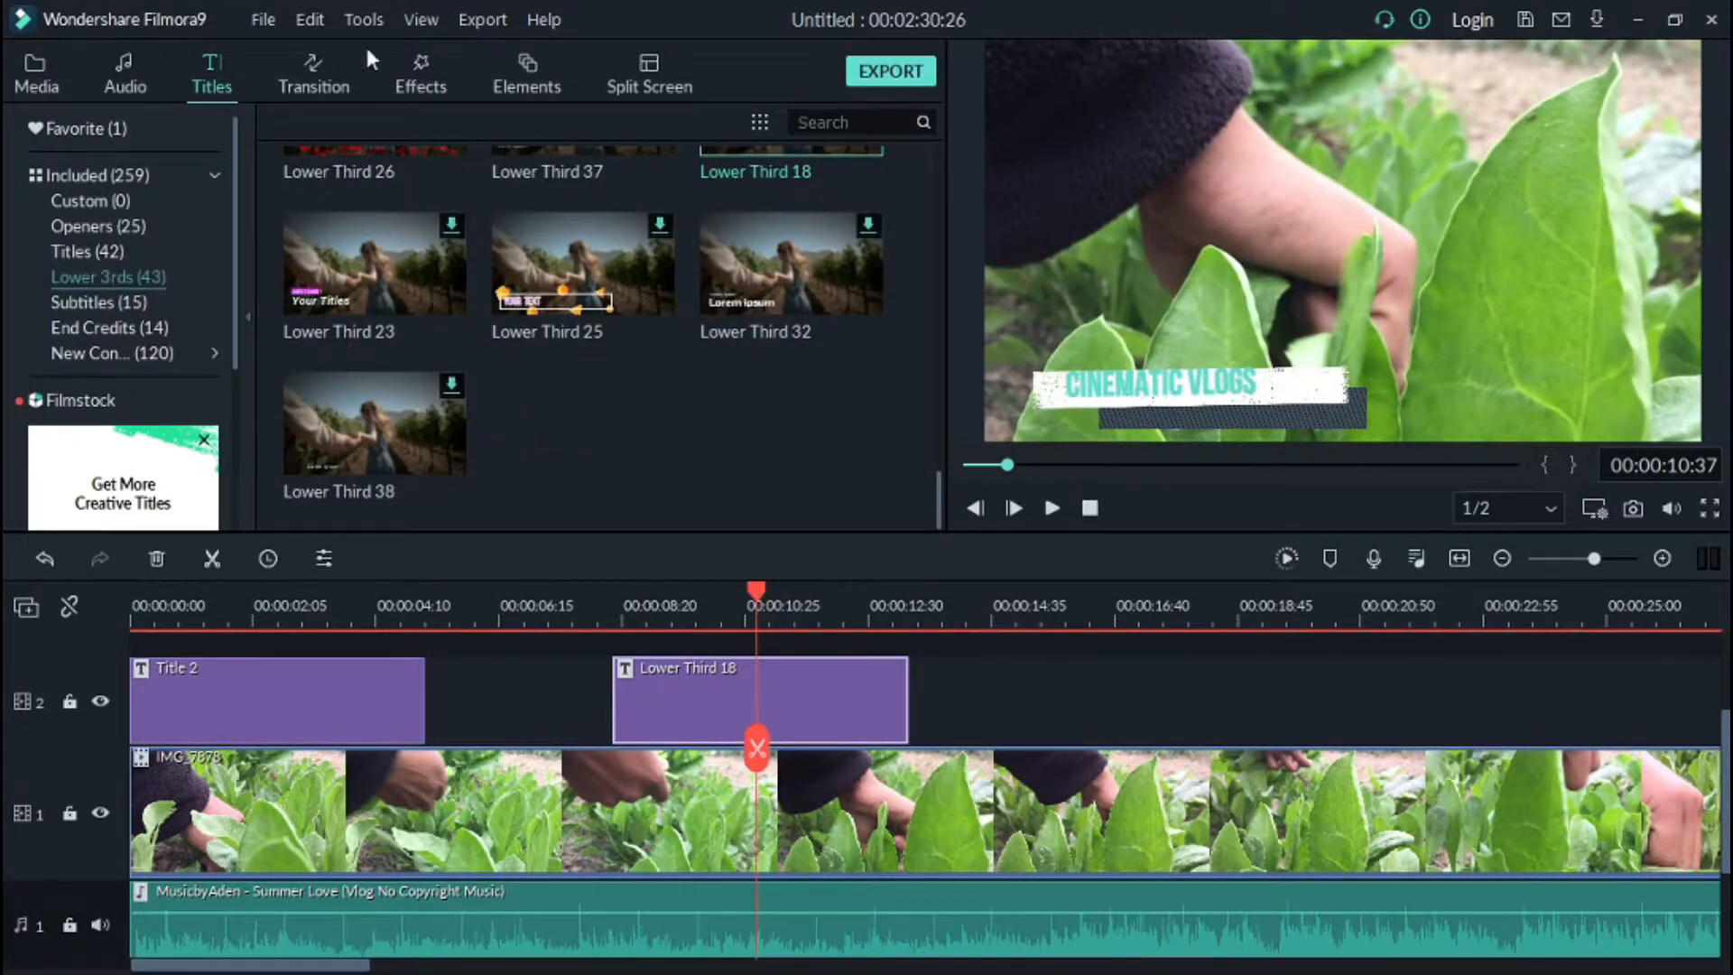
left_click(427, 78)
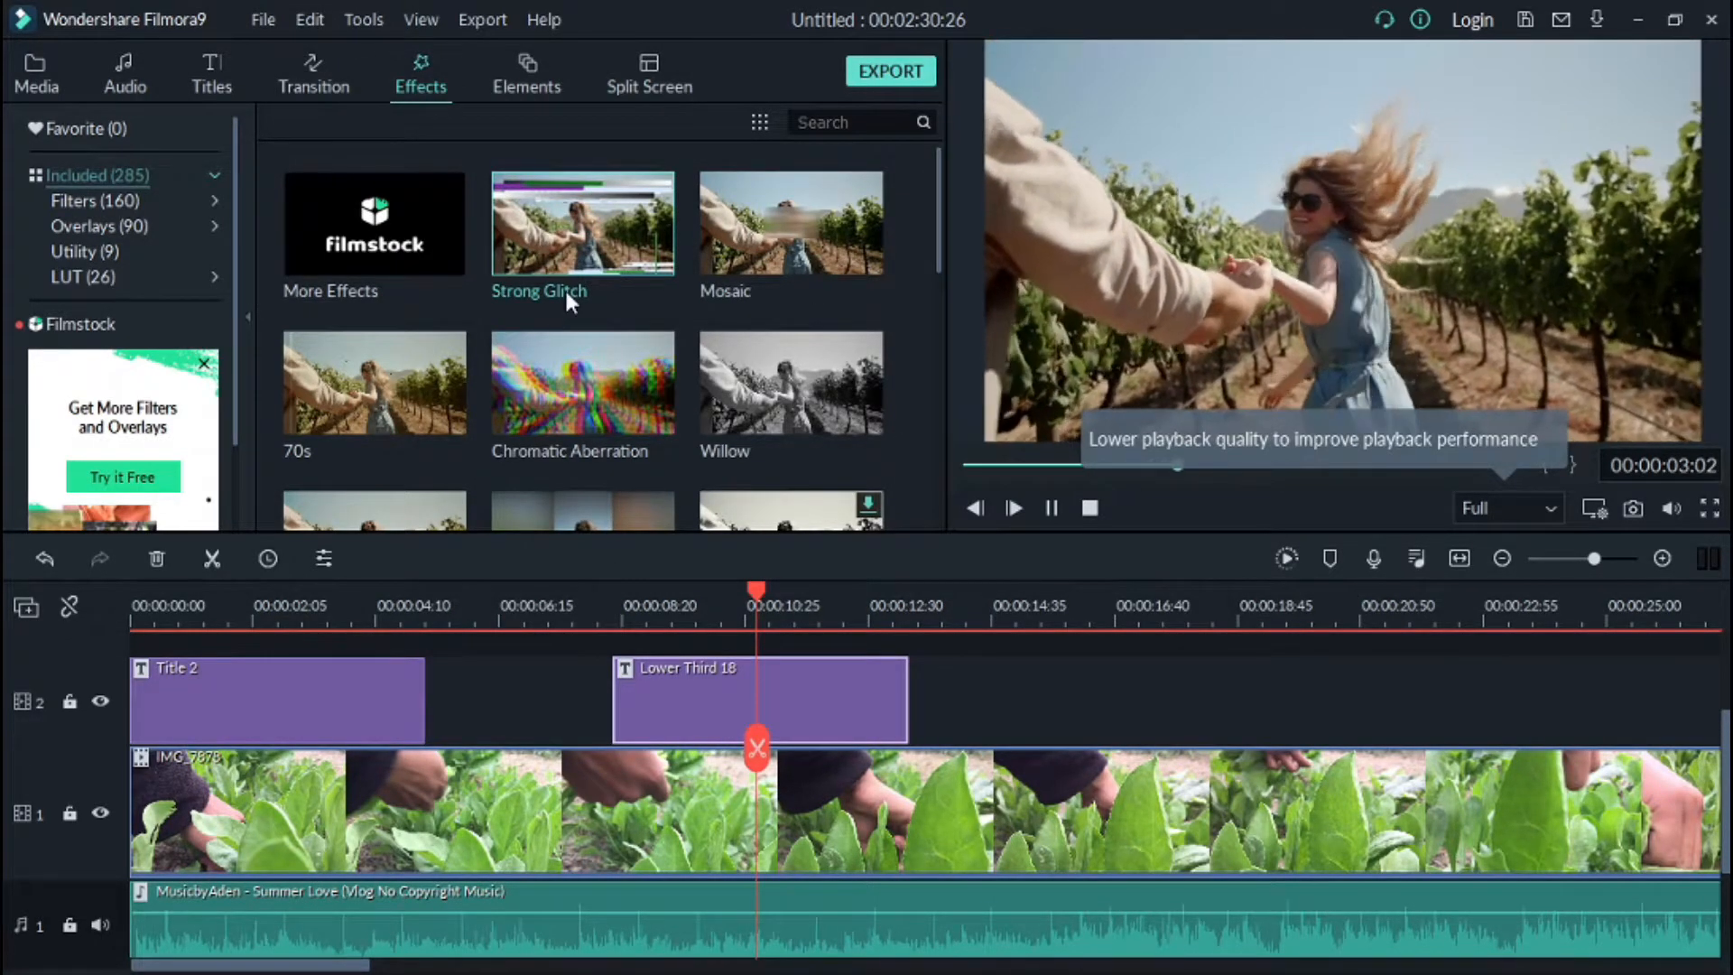
left_click_drag(542, 235, 723, 693)
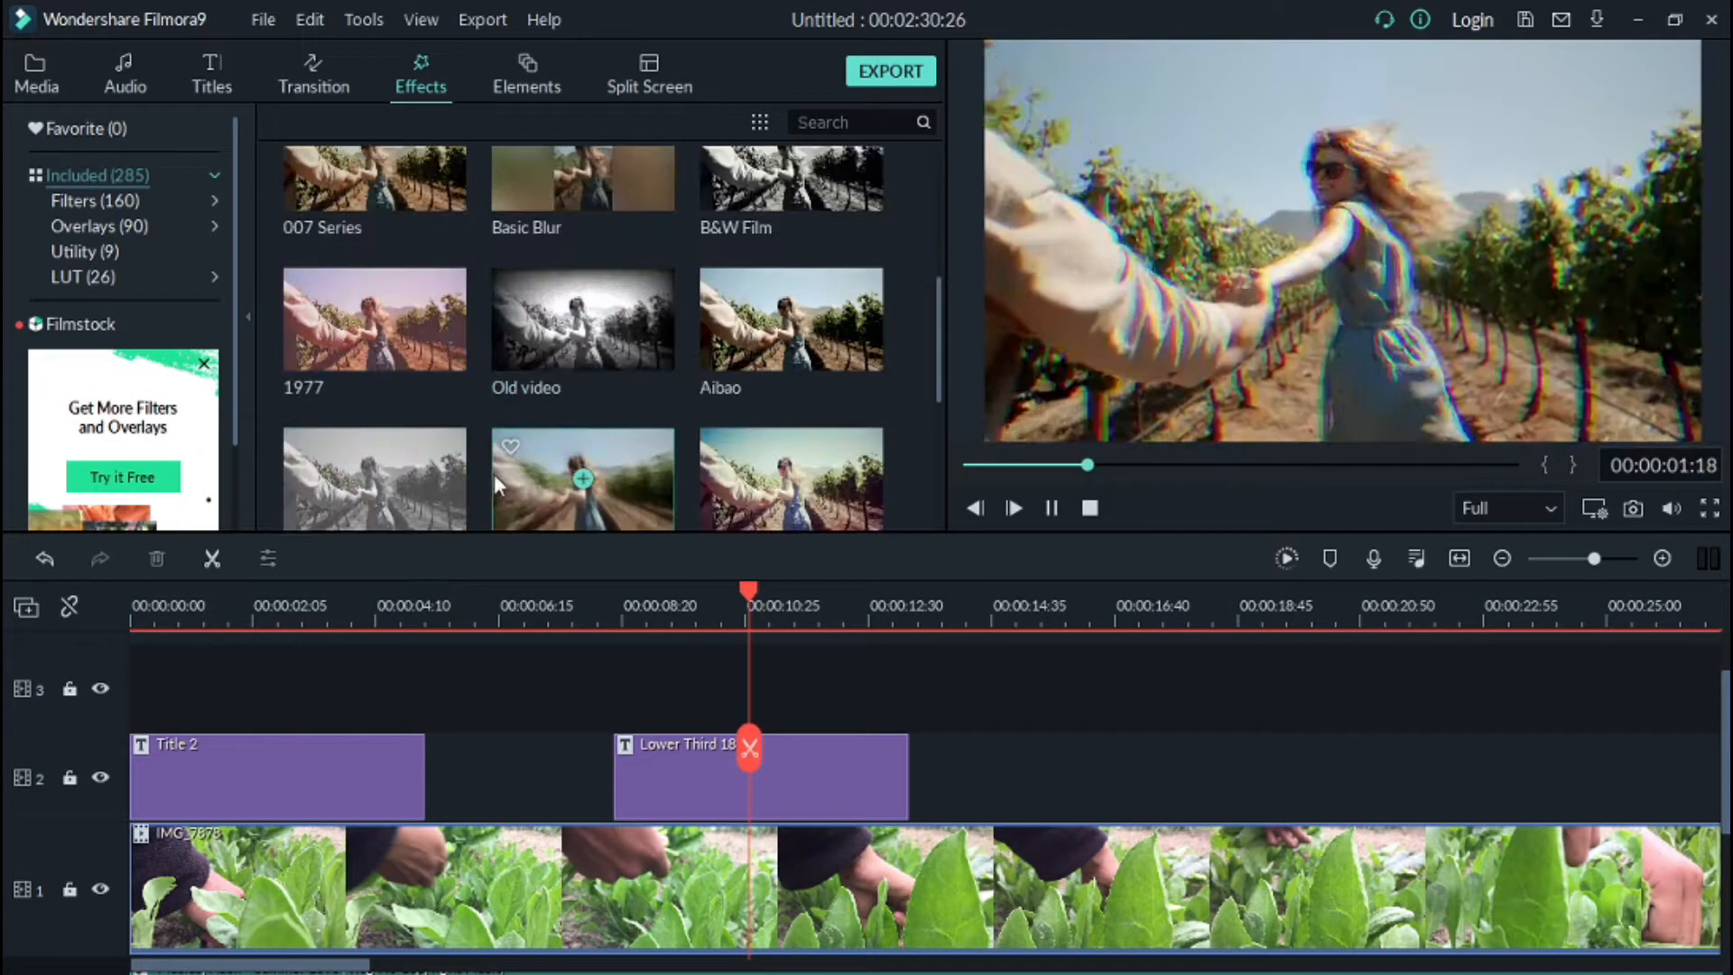
left_click(501, 476)
left_click_drag(786, 481, 501, 688)
left_click_drag(615, 684, 899, 687)
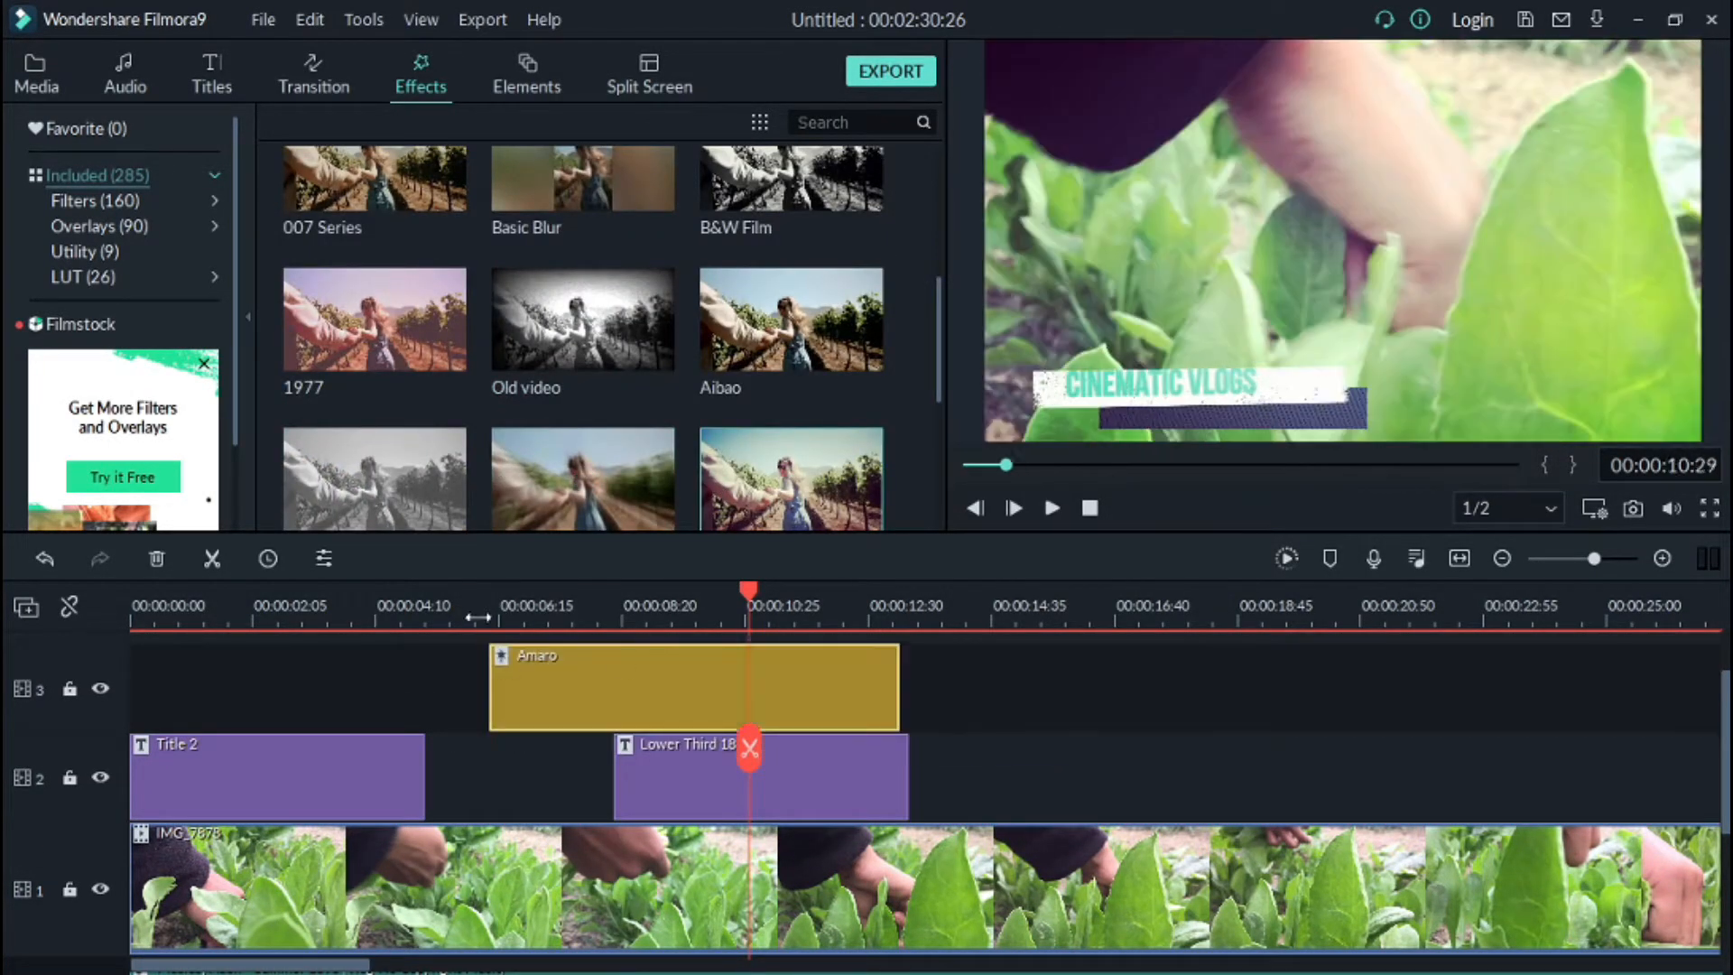
left_click(477, 623)
left_click(1055, 508)
right_click(677, 677)
left_click(747, 376)
Step: Try adding another effect on the new track over the video, then delete it
scroll(541, 343, "down", 5)
left_click(582, 422)
left_click_drag(583, 422, 1169, 700)
left_click(553, 621)
left_click(1052, 509)
left_click(1052, 508)
right_click(681, 677)
left_click(750, 353)
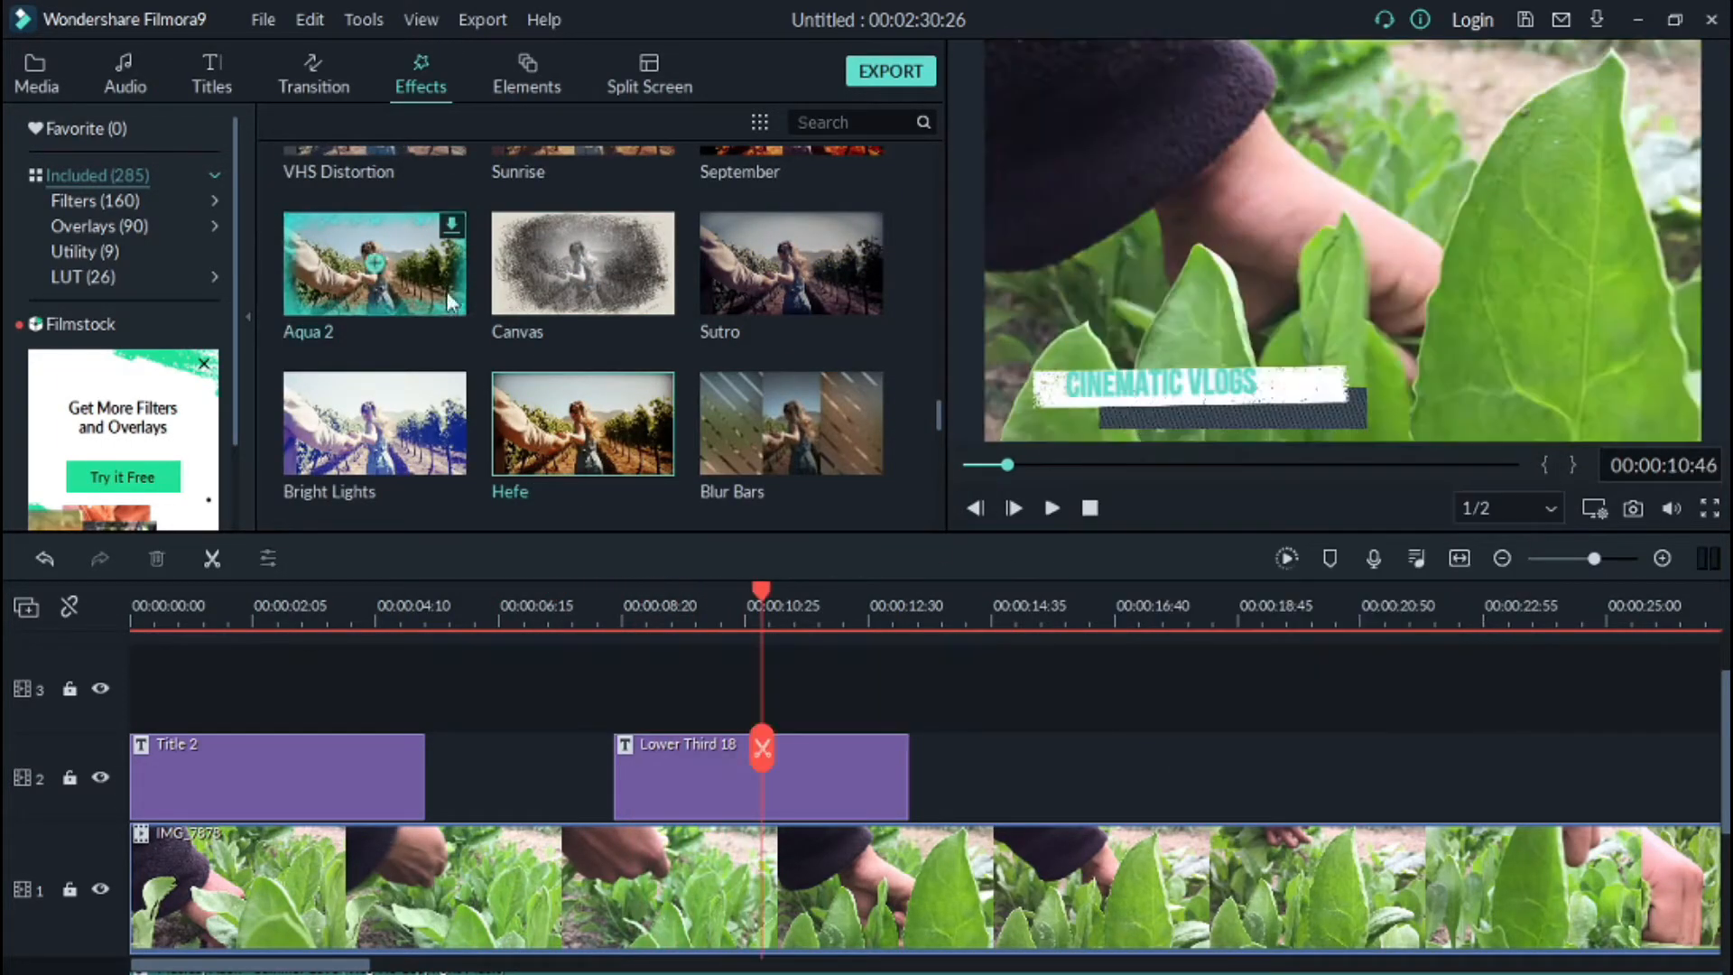
Step: Browse and preview effects across the Filters, Overlays and other effect categories
scroll(632, 352, "down", 15)
double_click(538, 327)
left_click(623, 467)
scroll(578, 361, "down", 5)
left_click(578, 360)
left_click(84, 251)
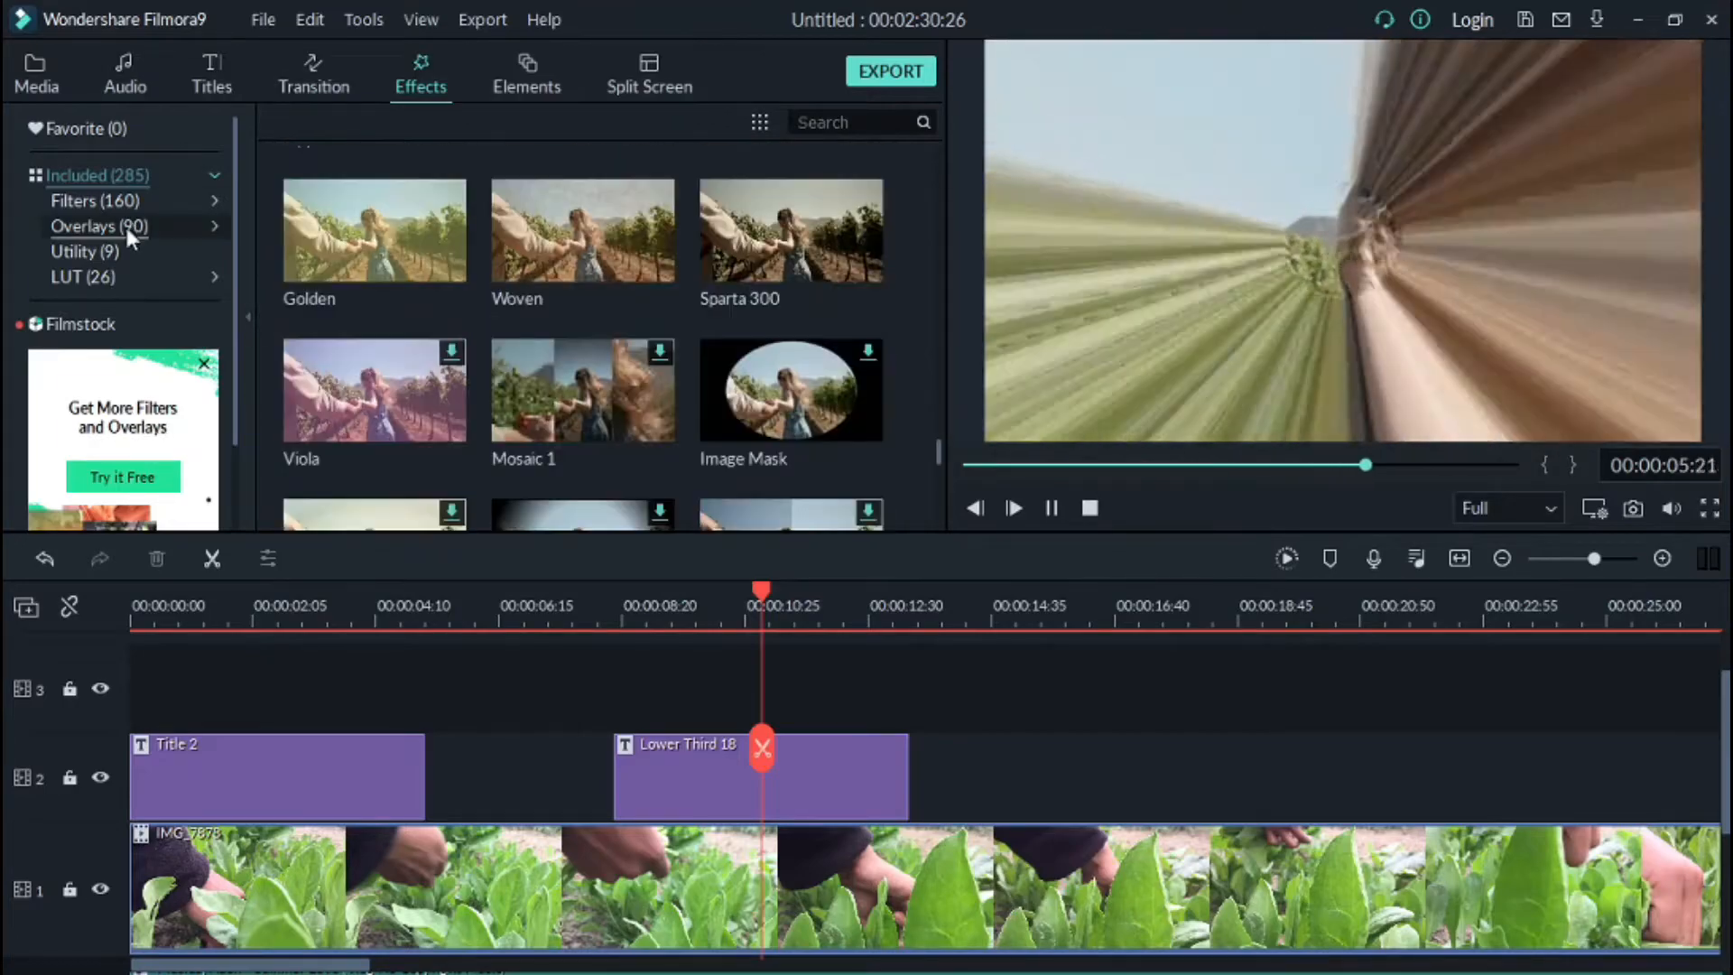
left_click(99, 226)
left_click(135, 323)
scroll(136, 323, "down", 5)
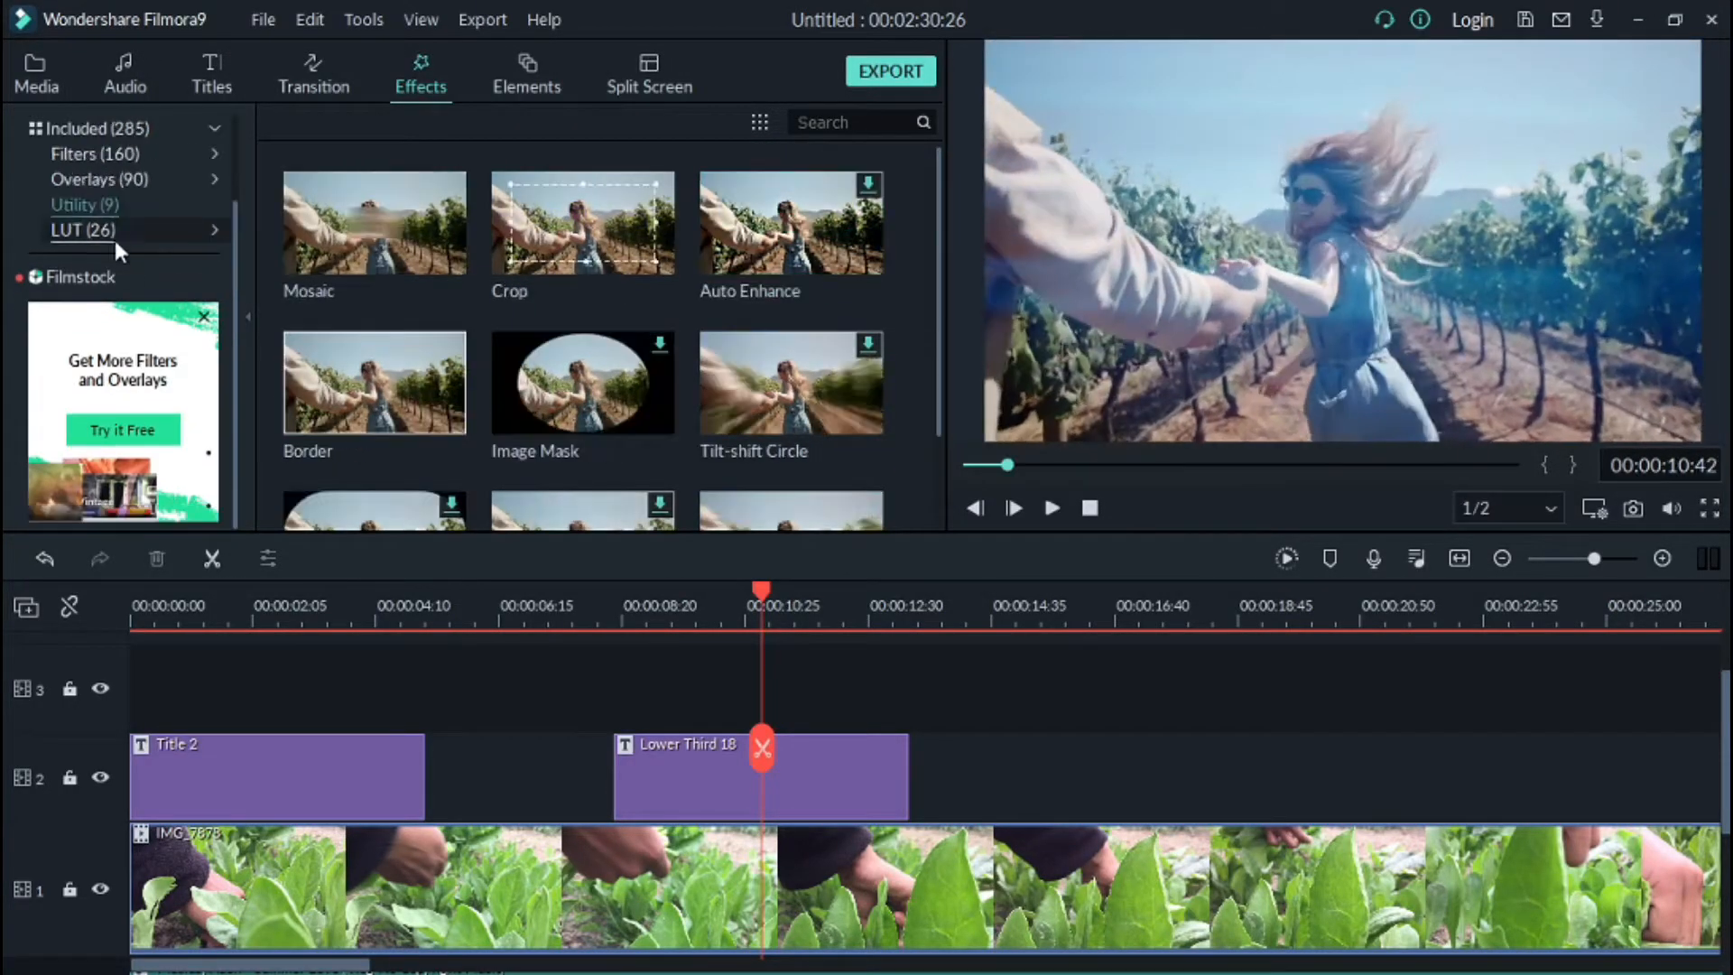
left_click(100, 231)
scroll(577, 343, "down", 10)
left_click(63, 128)
scroll(598, 293, "down", 20)
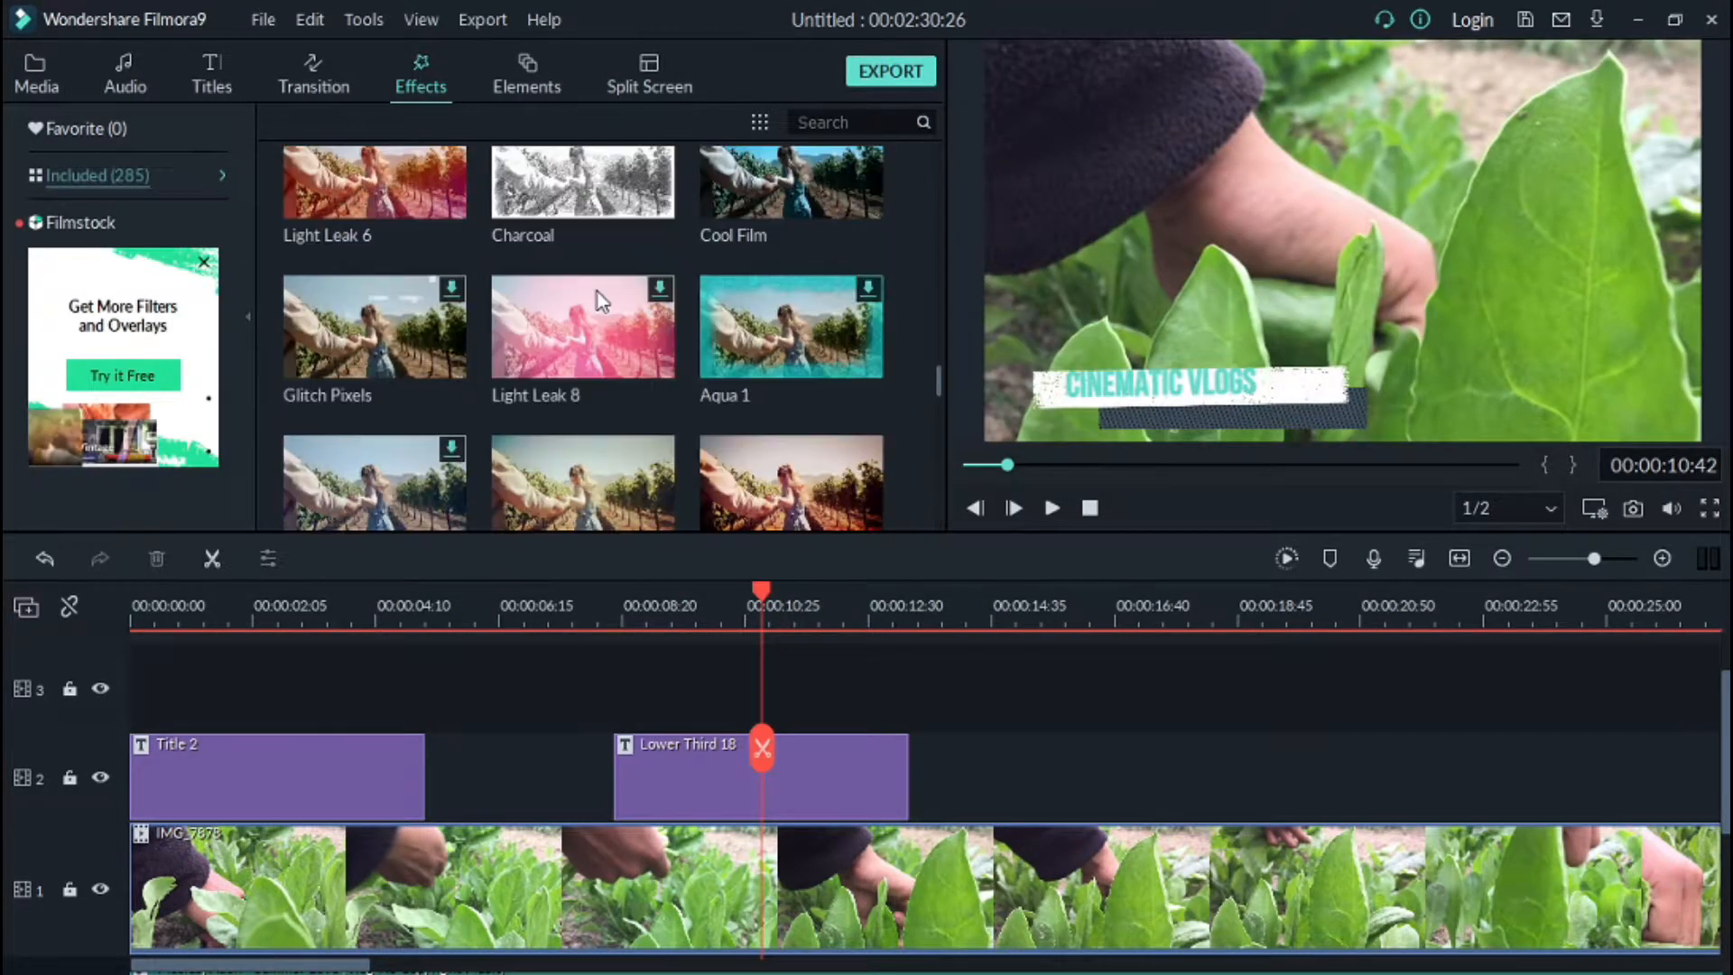
scroll(474, 226, "down", 10)
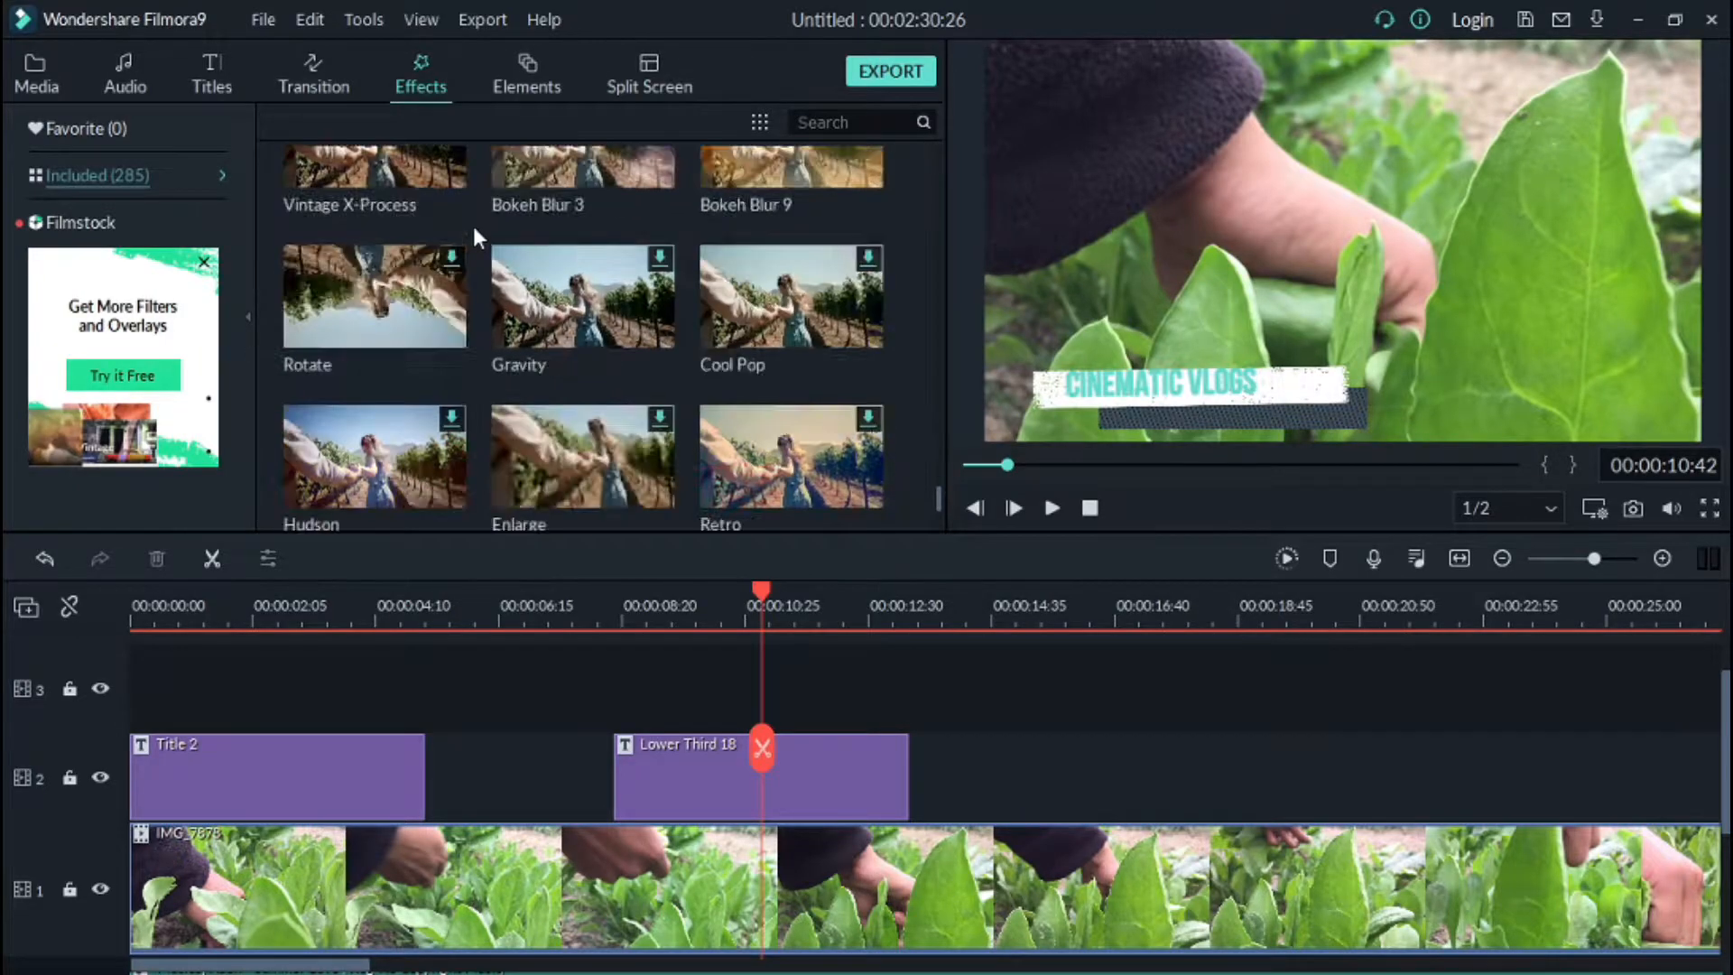
scroll(477, 222, "down", 10)
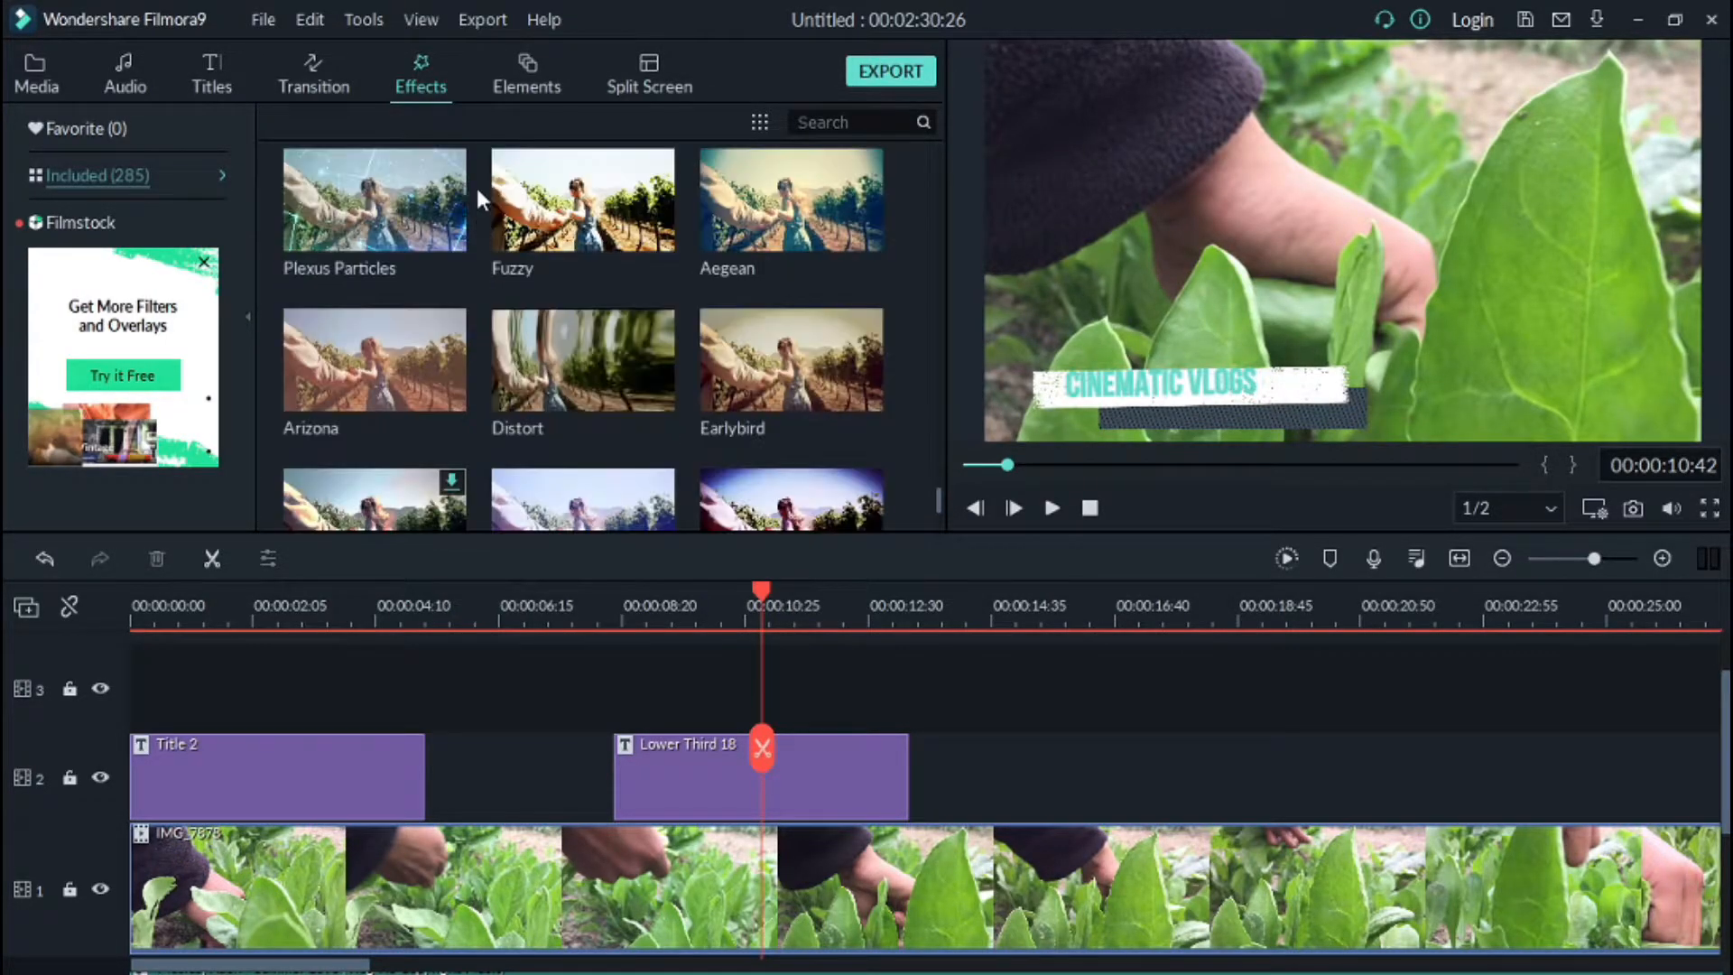
Step: Add the Element Motion Shape 5 element on track 3 right after the lower third and play it back
left_click(525, 84)
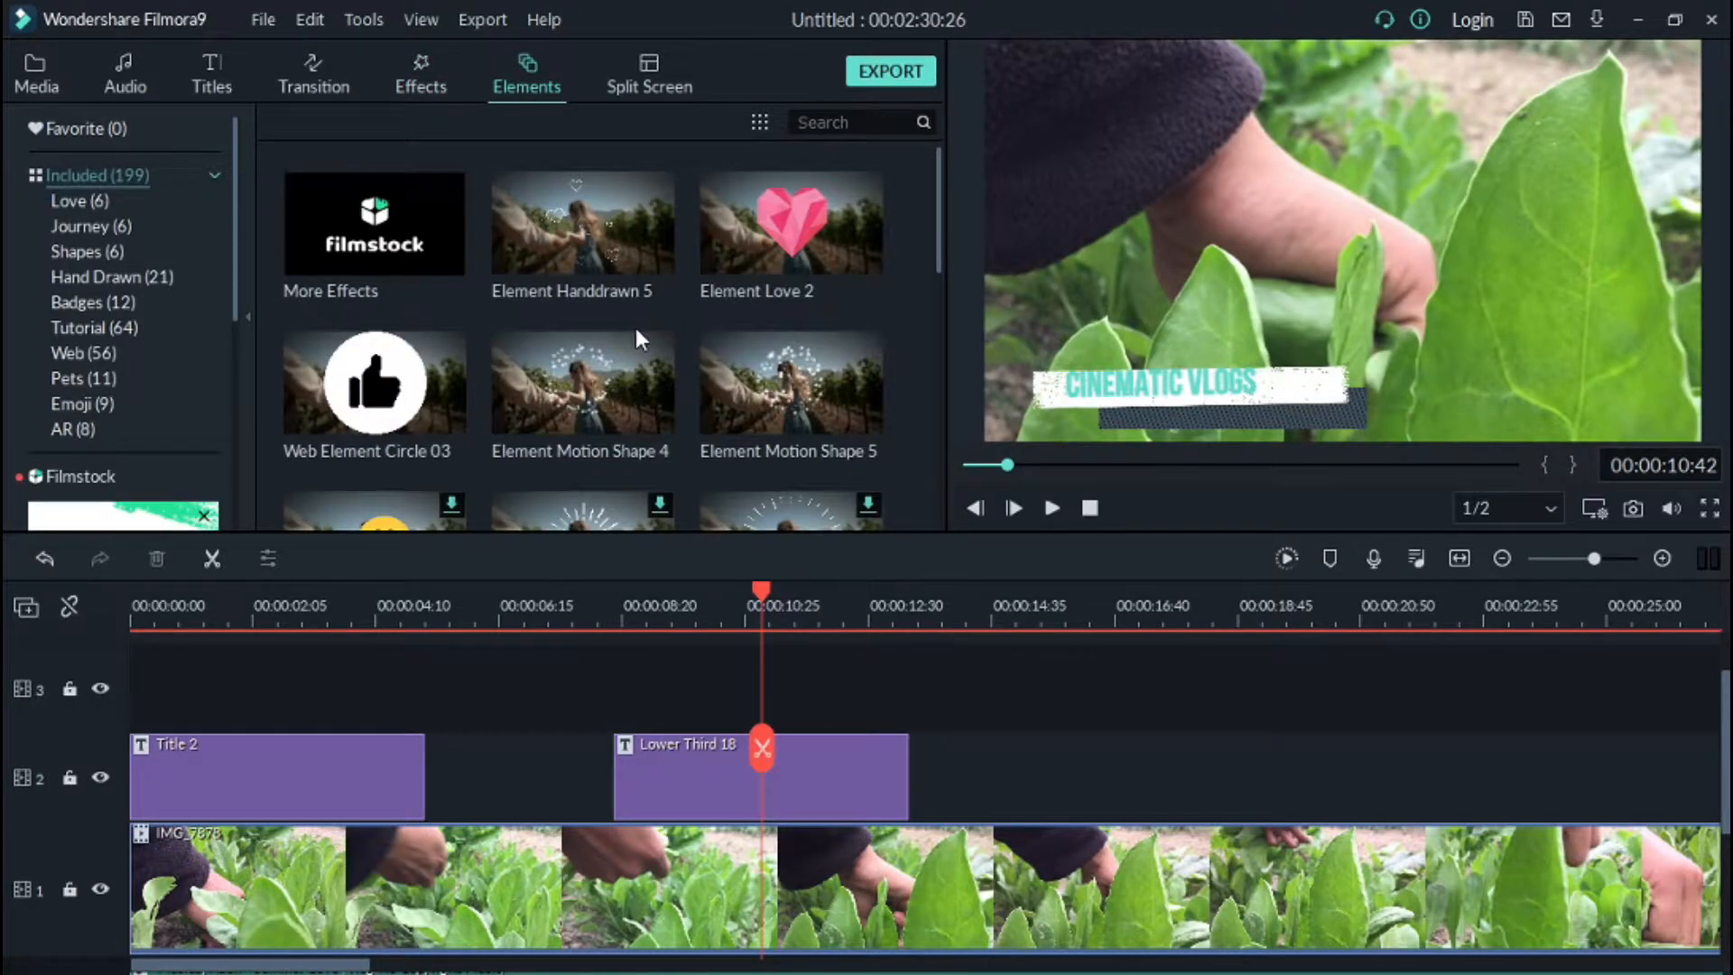
left_click(739, 238)
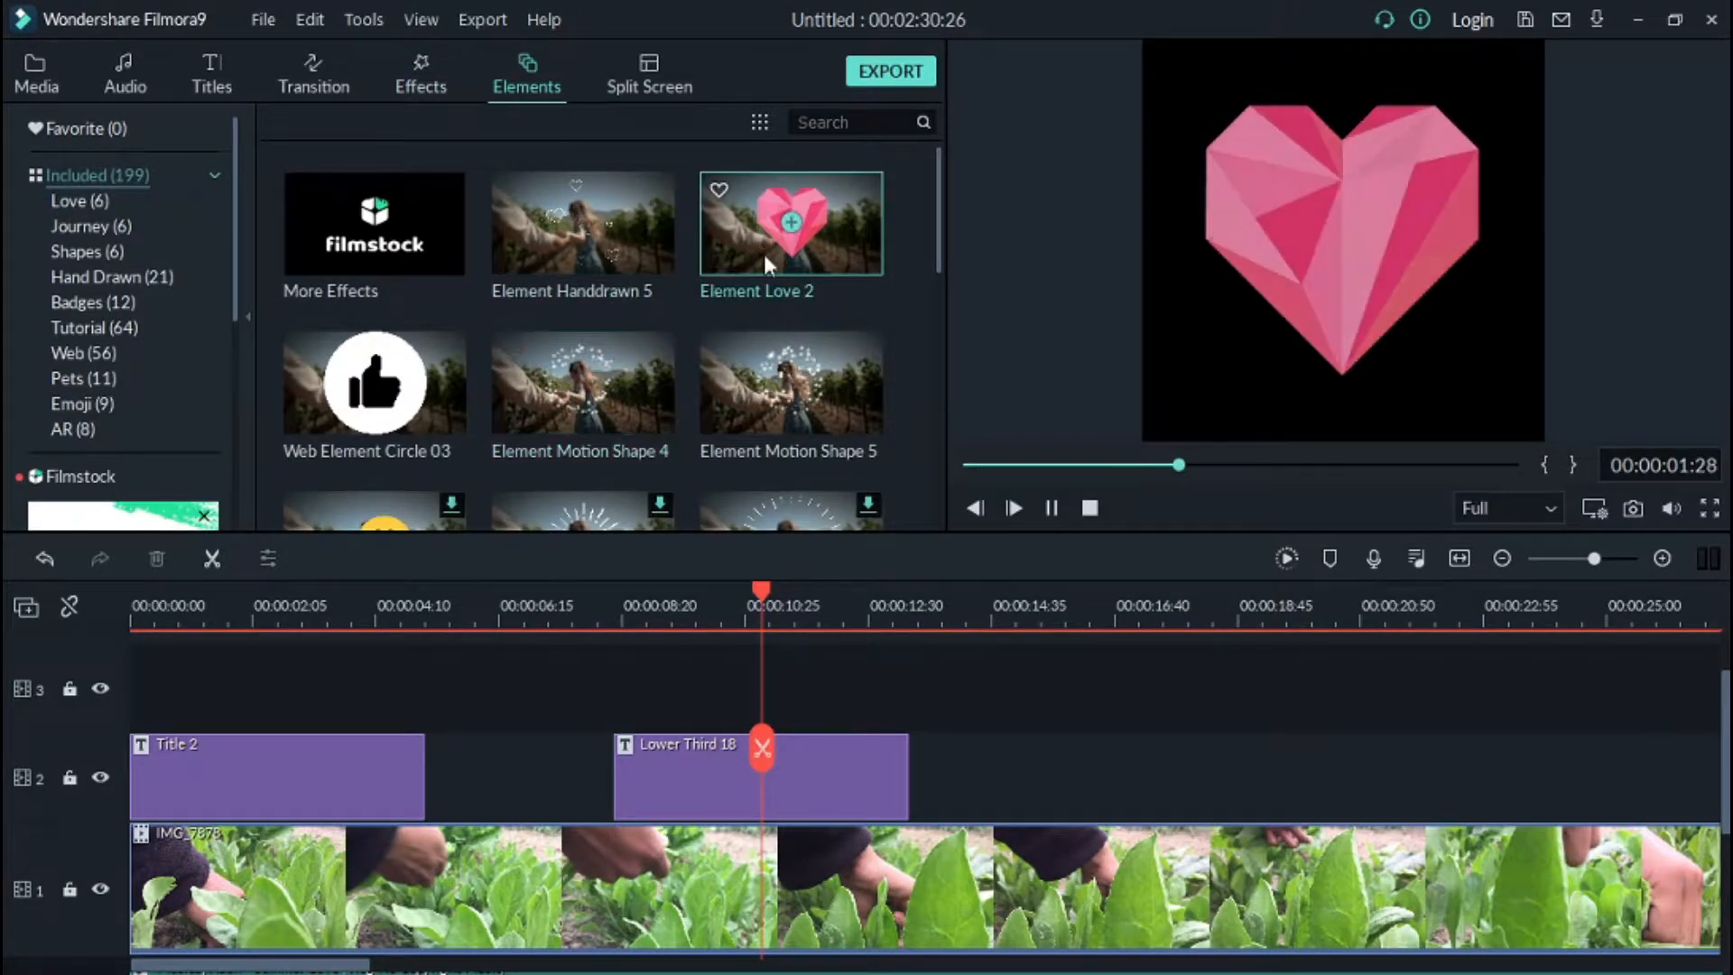
left_click_drag(711, 385, 909, 695)
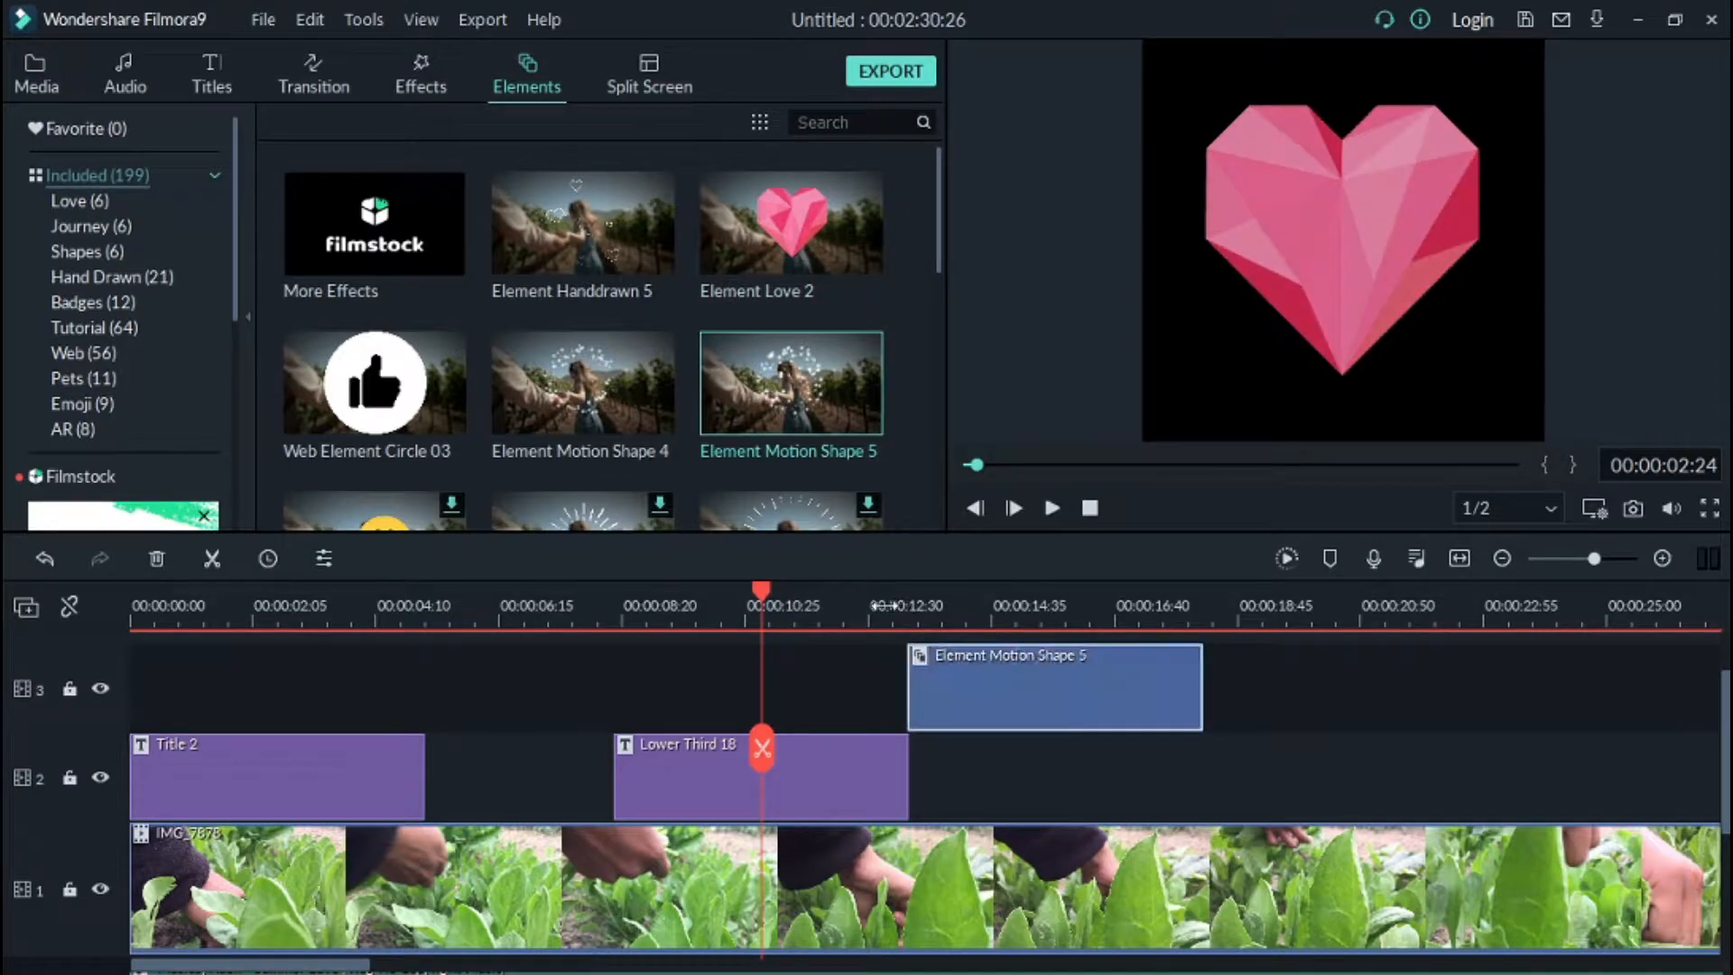
left_click(1052, 508)
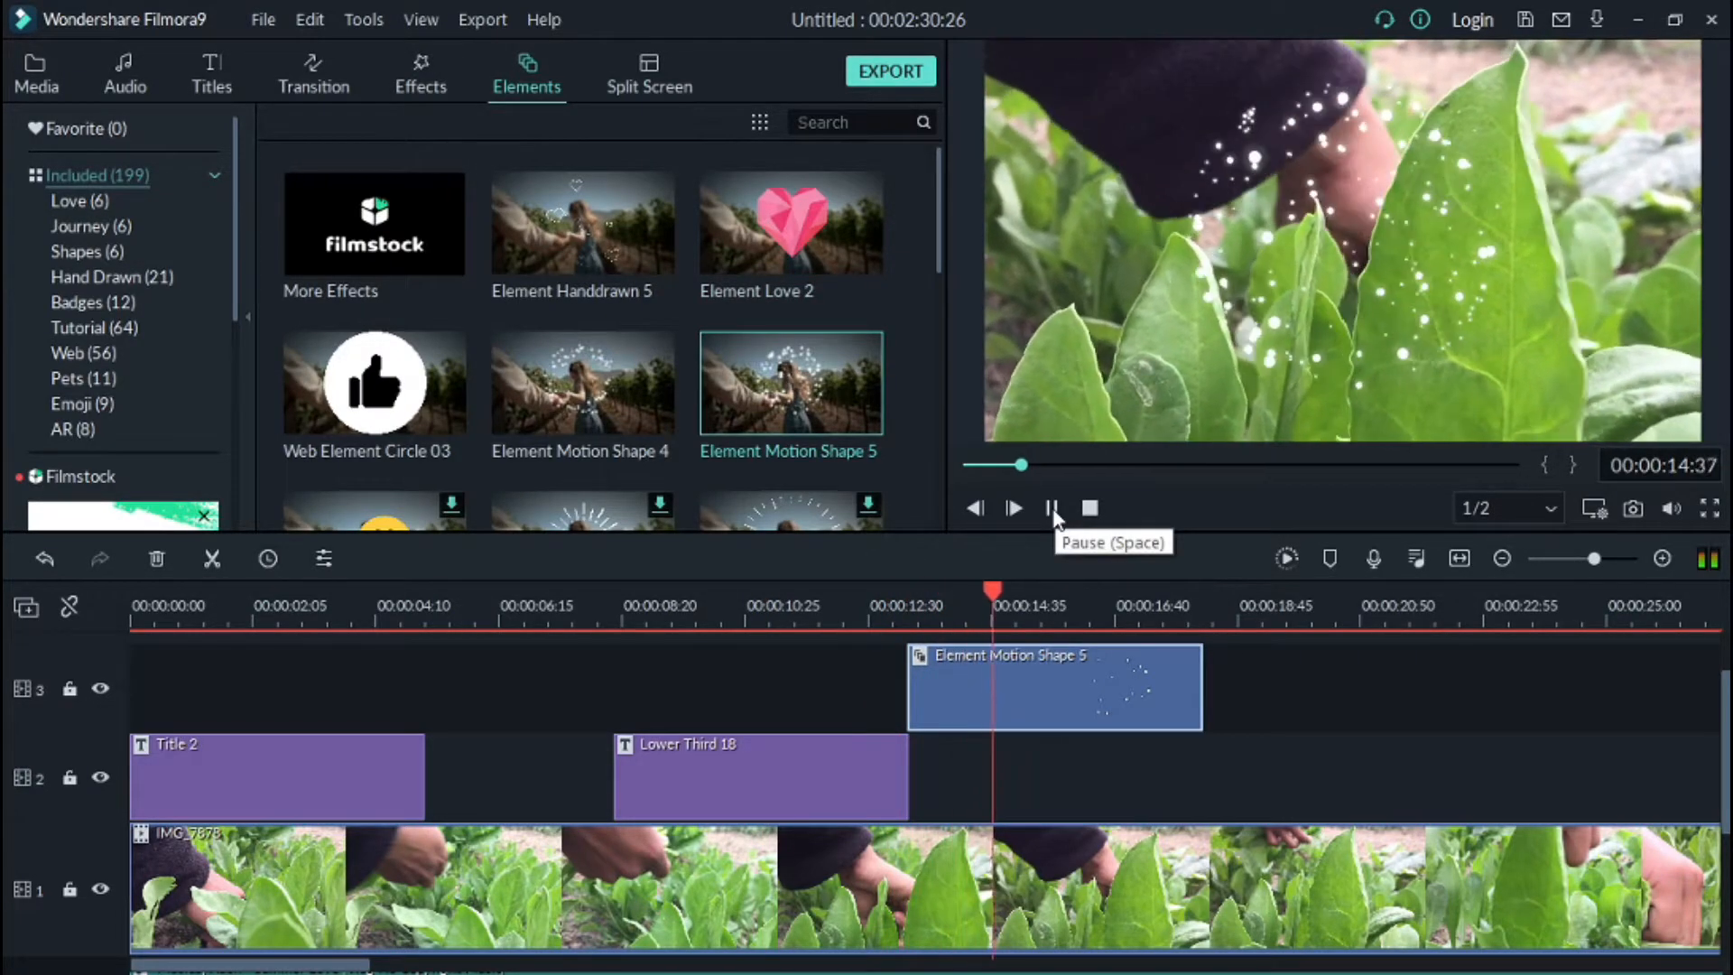
left_click(1053, 507)
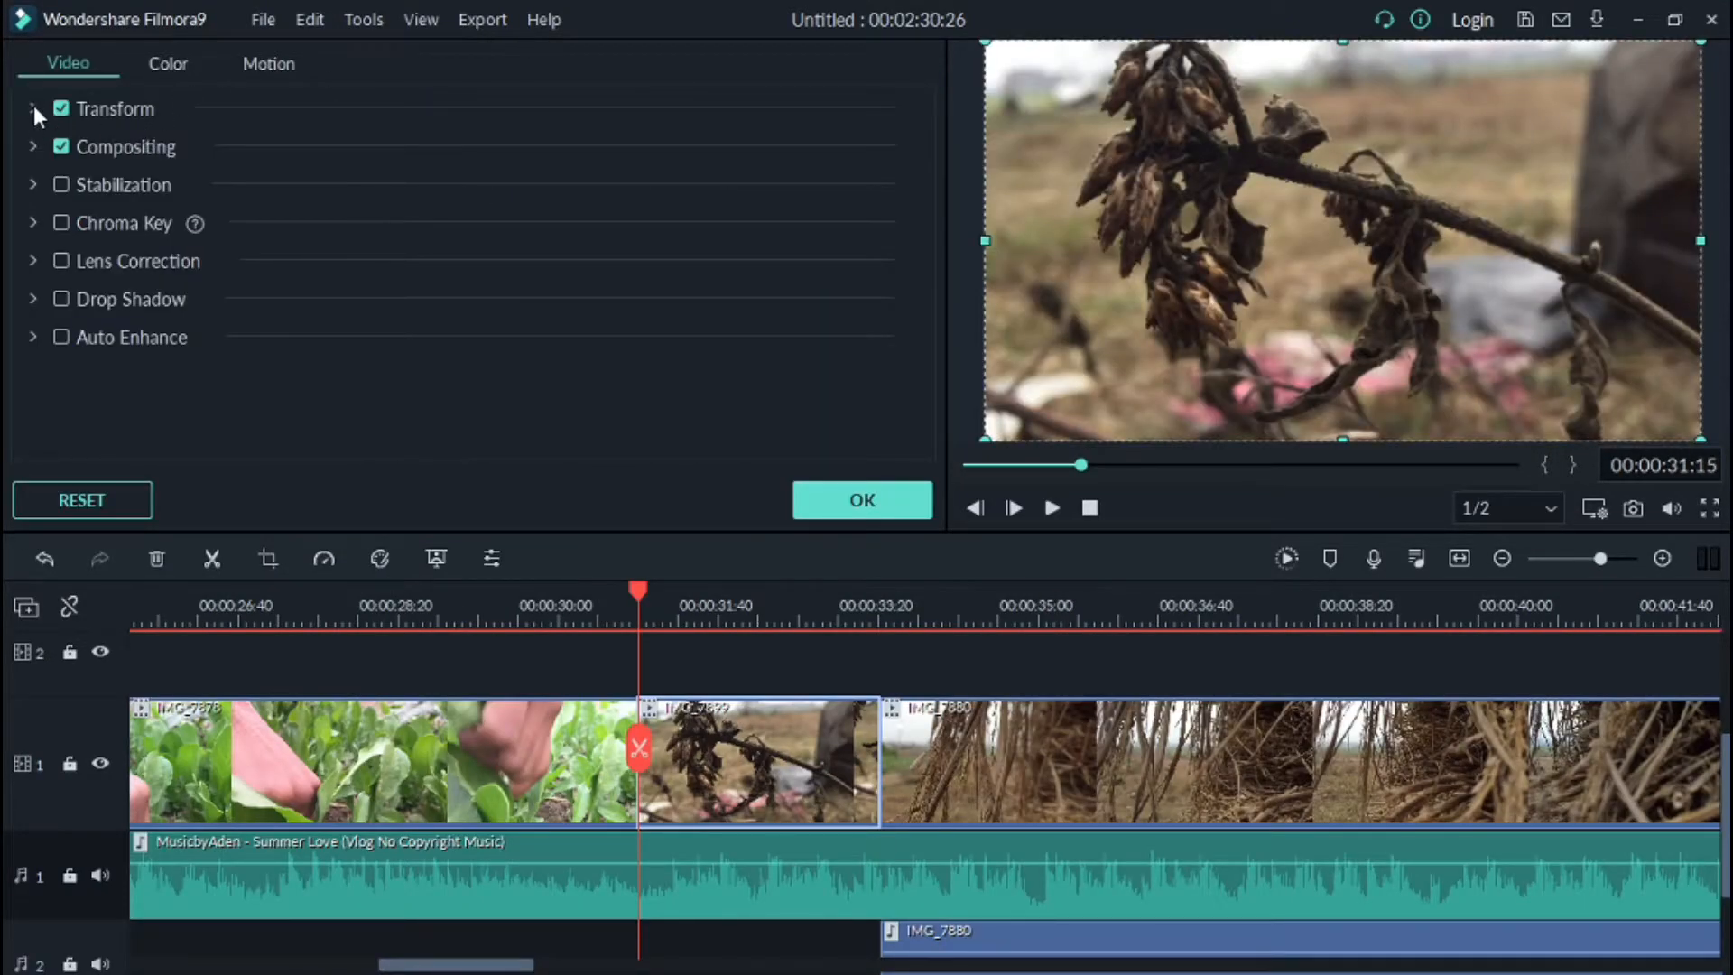
Step: Open the dry-plant clip's Transform and Motion settings, apply a motion animation, confirm, and play it back
left_click(34, 107)
left_click(269, 63)
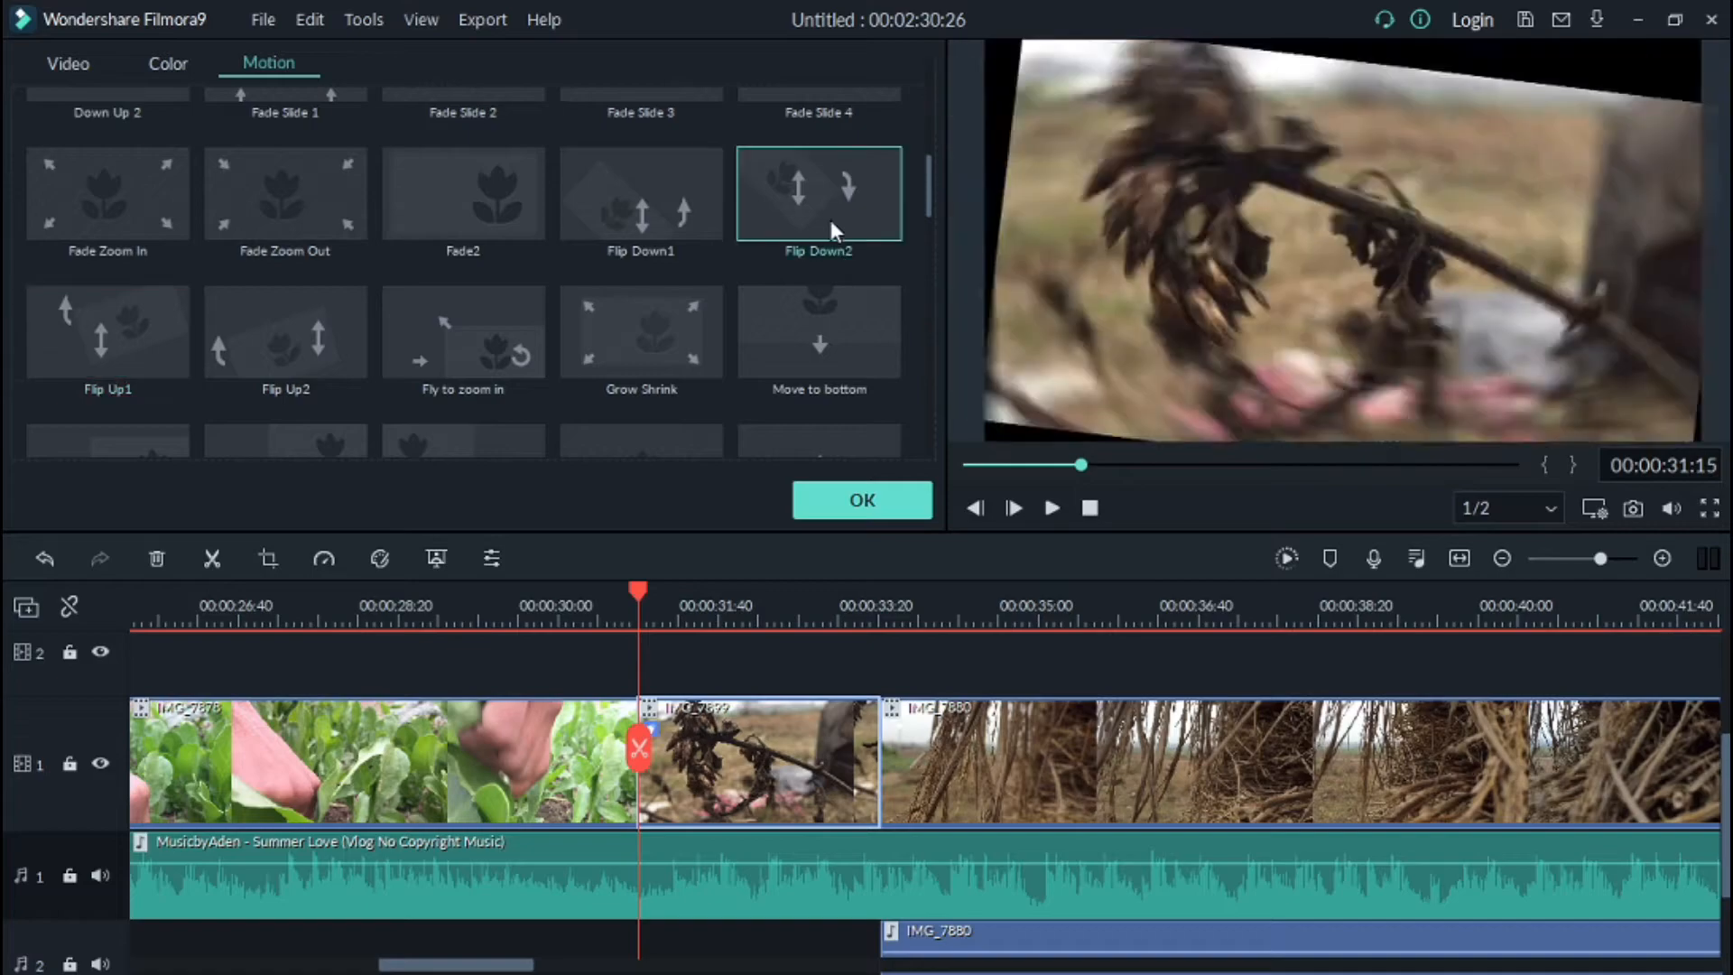
left_click(793, 326)
left_click(538, 347)
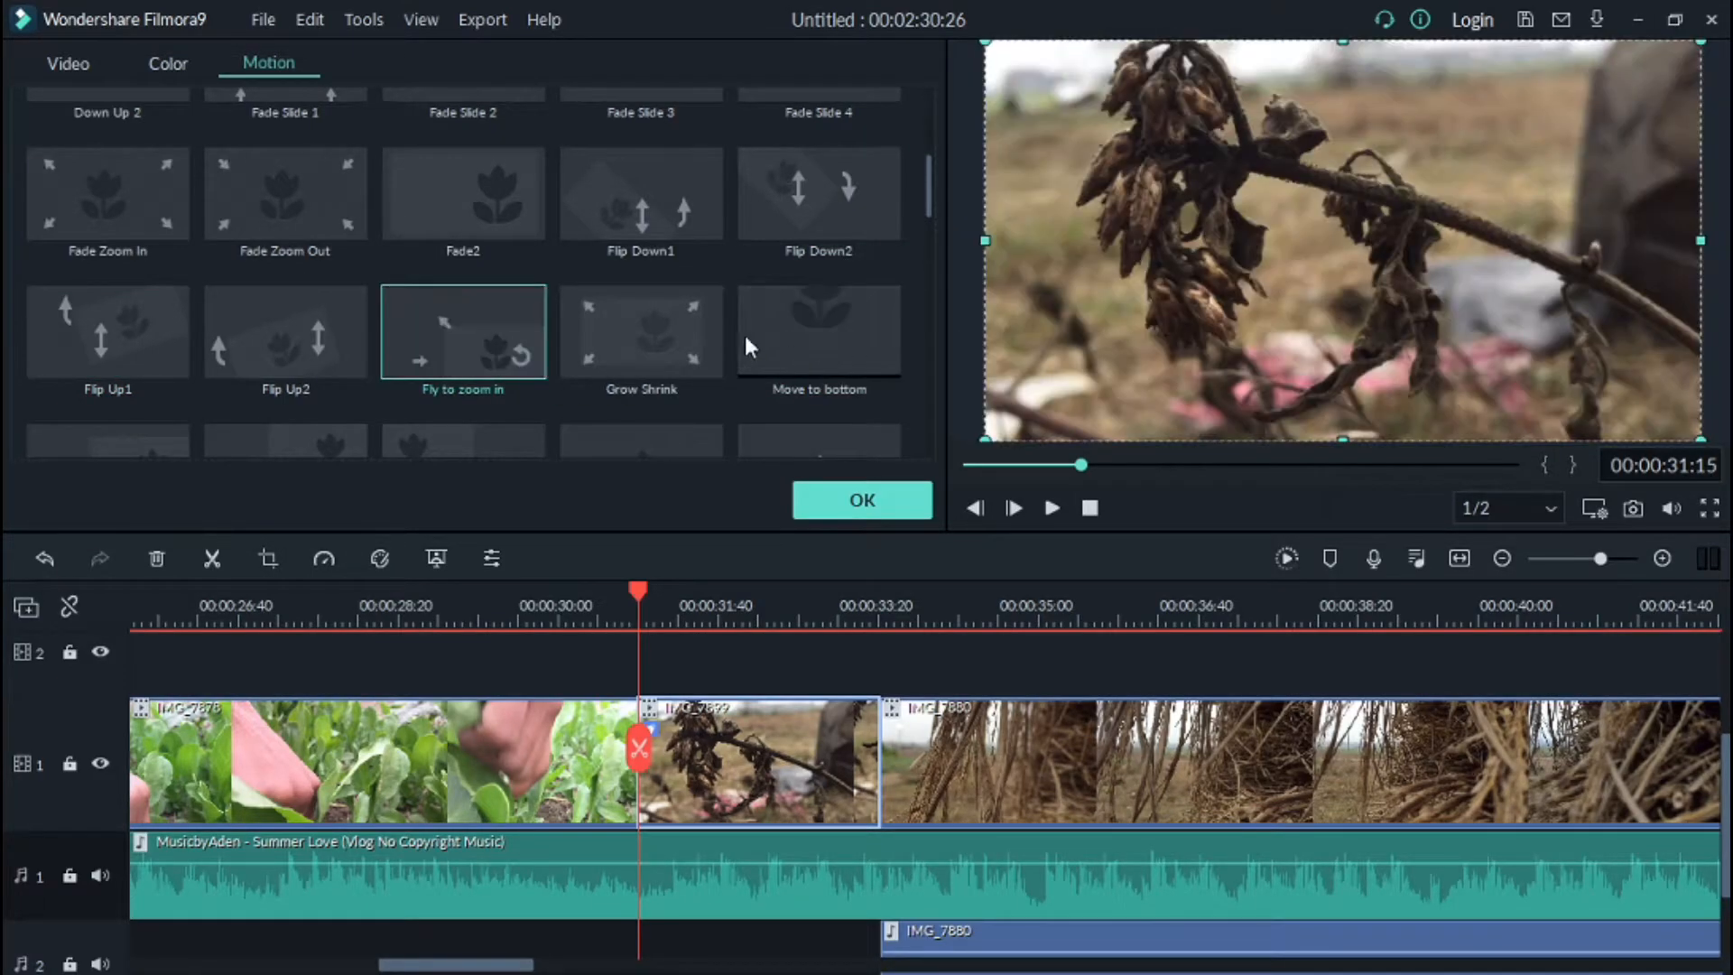
left_click(759, 327)
left_click(853, 500)
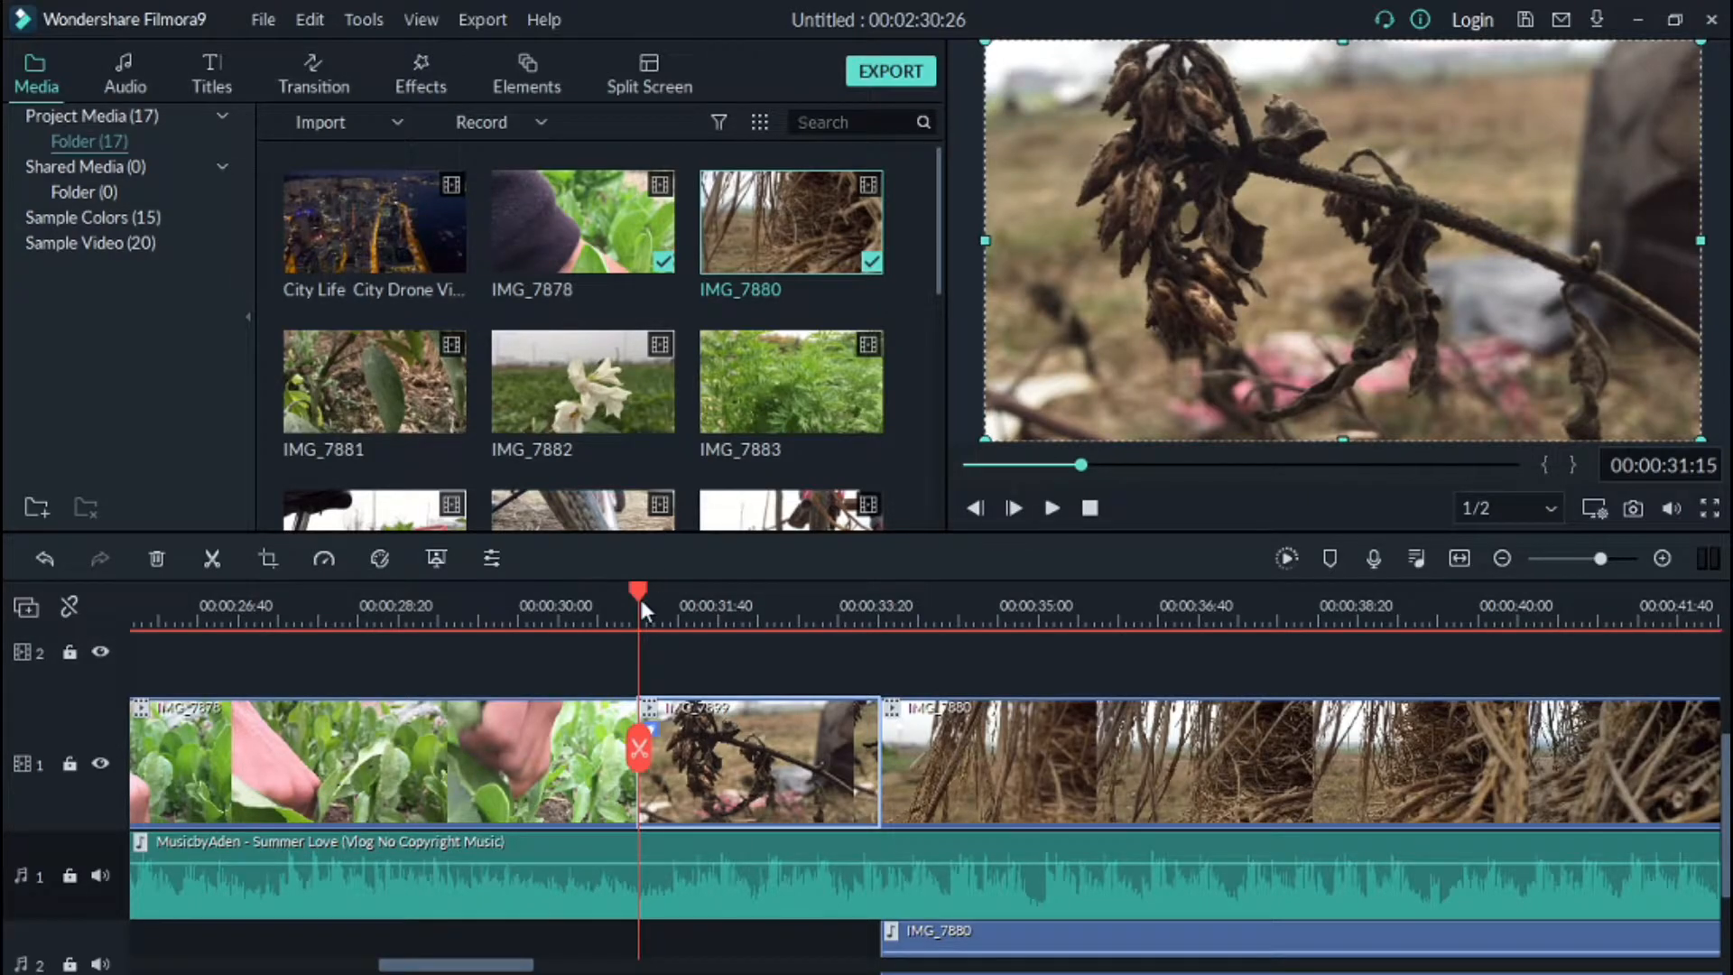
left_click(1050, 509)
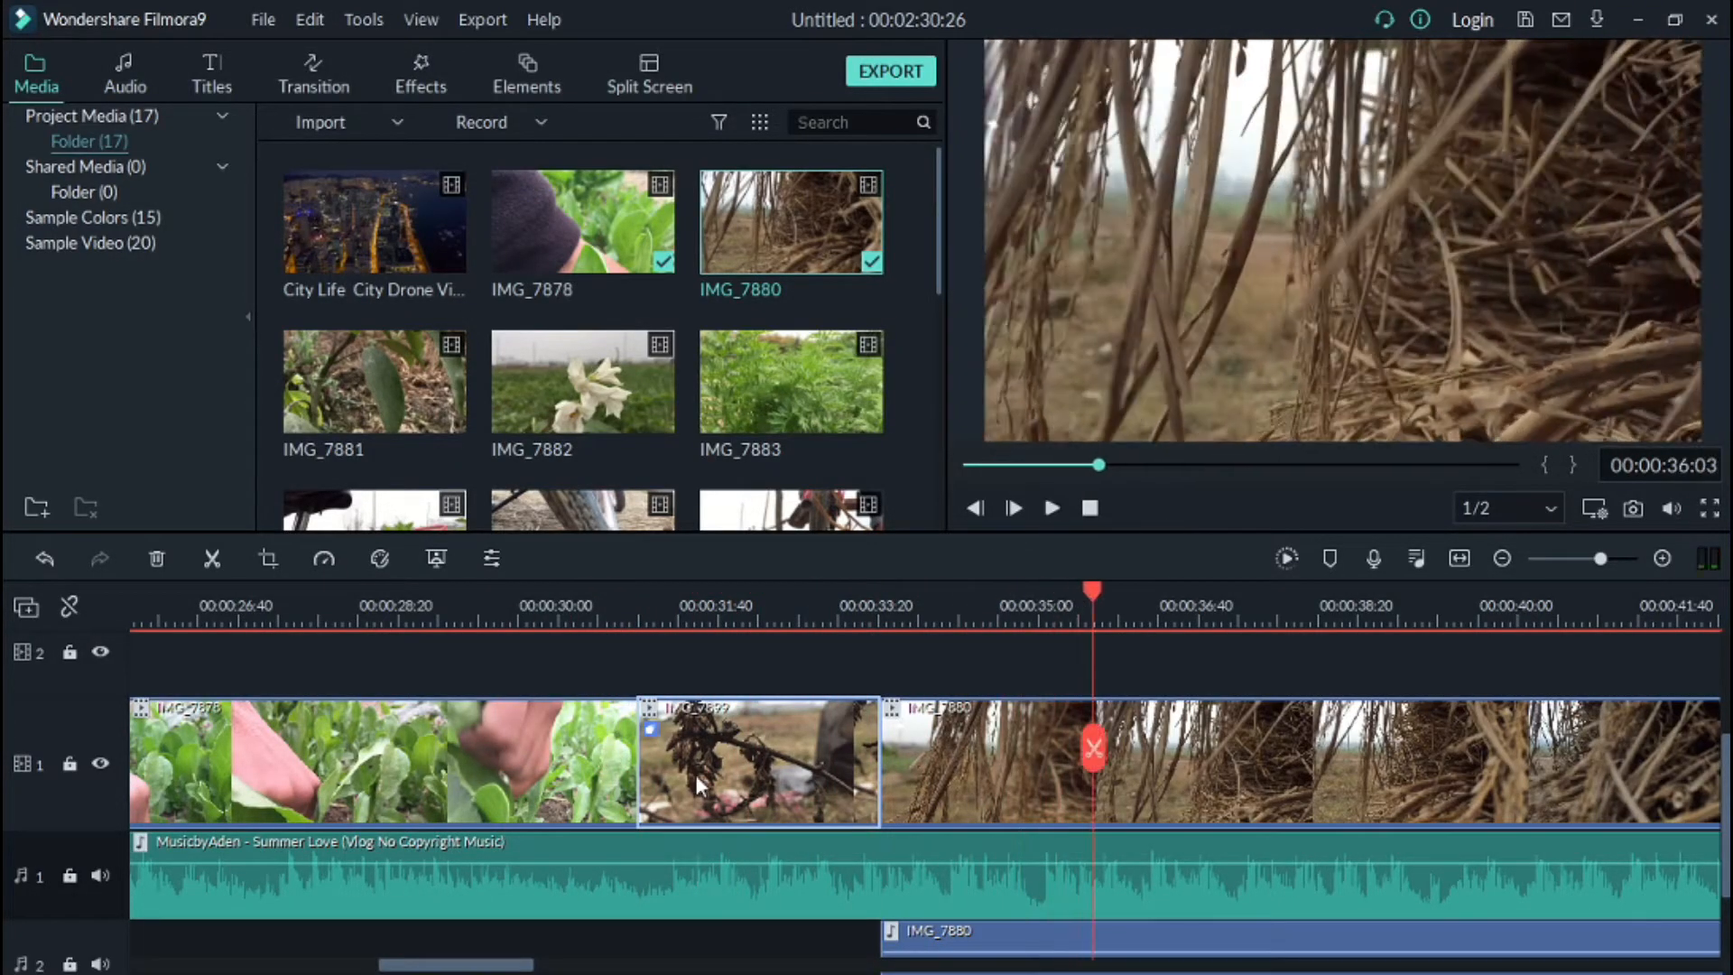
Step: Reopen the dry-plant clip's motion presets and switch its animation to Bounce to zoom out 1
double_click(696, 775)
left_click(619, 235)
left_click(1052, 508)
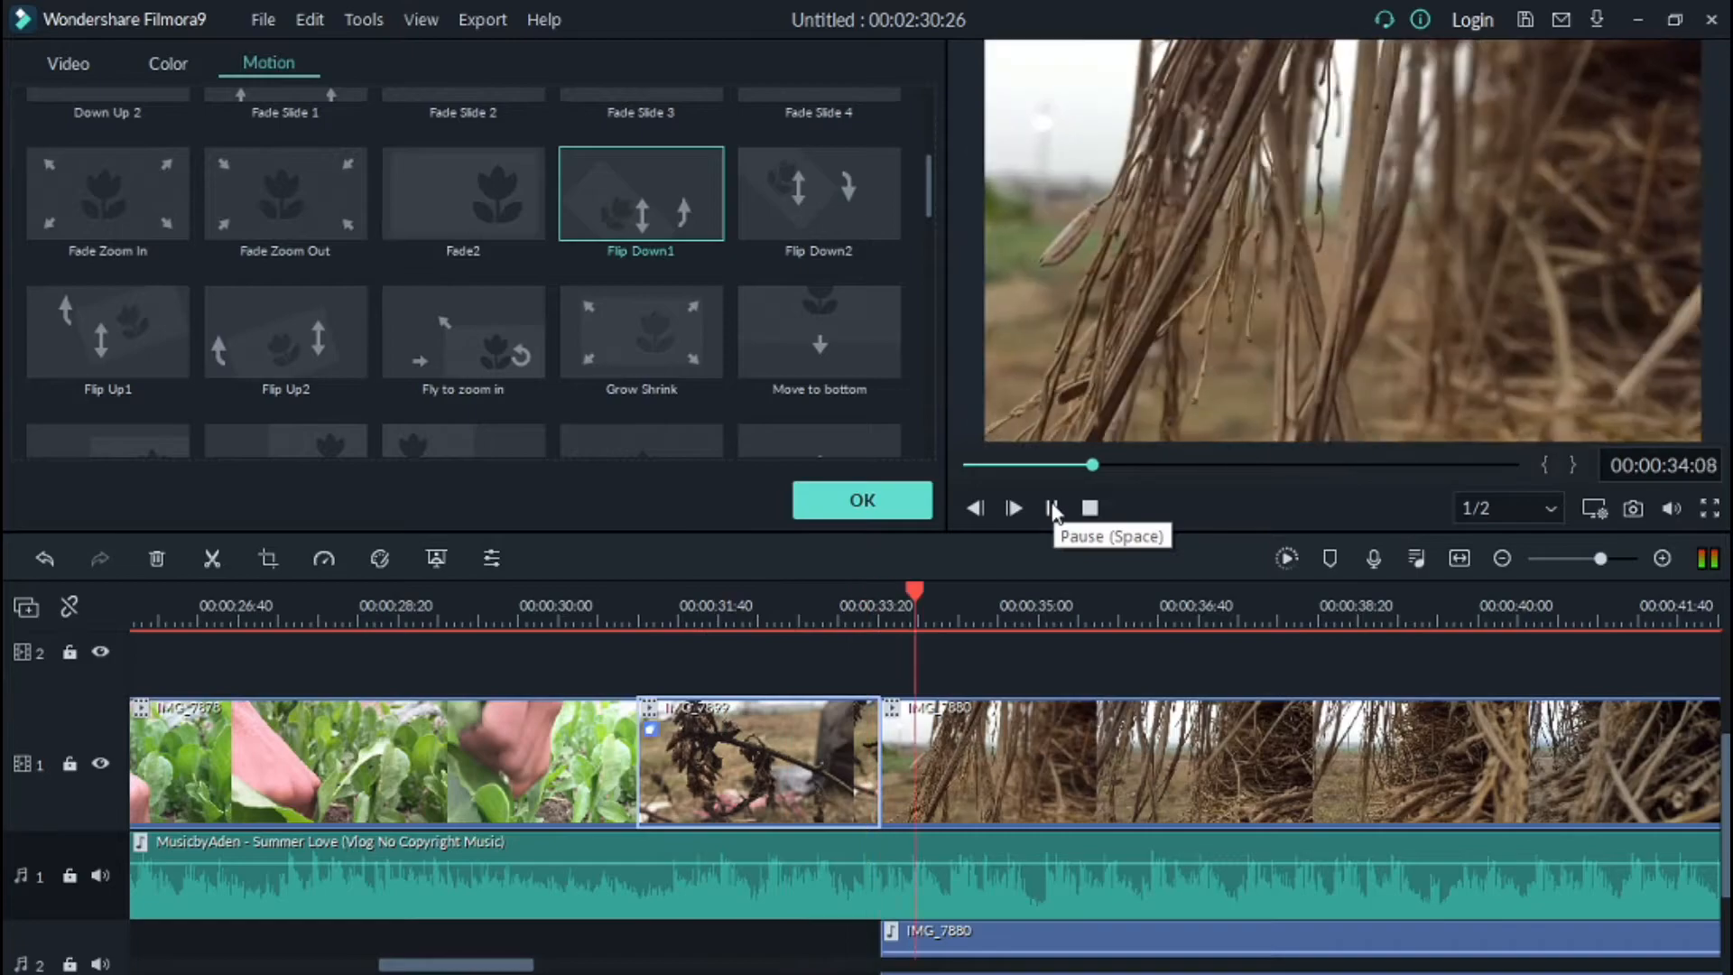
scroll(753, 207, "up", 4)
left_click(766, 171)
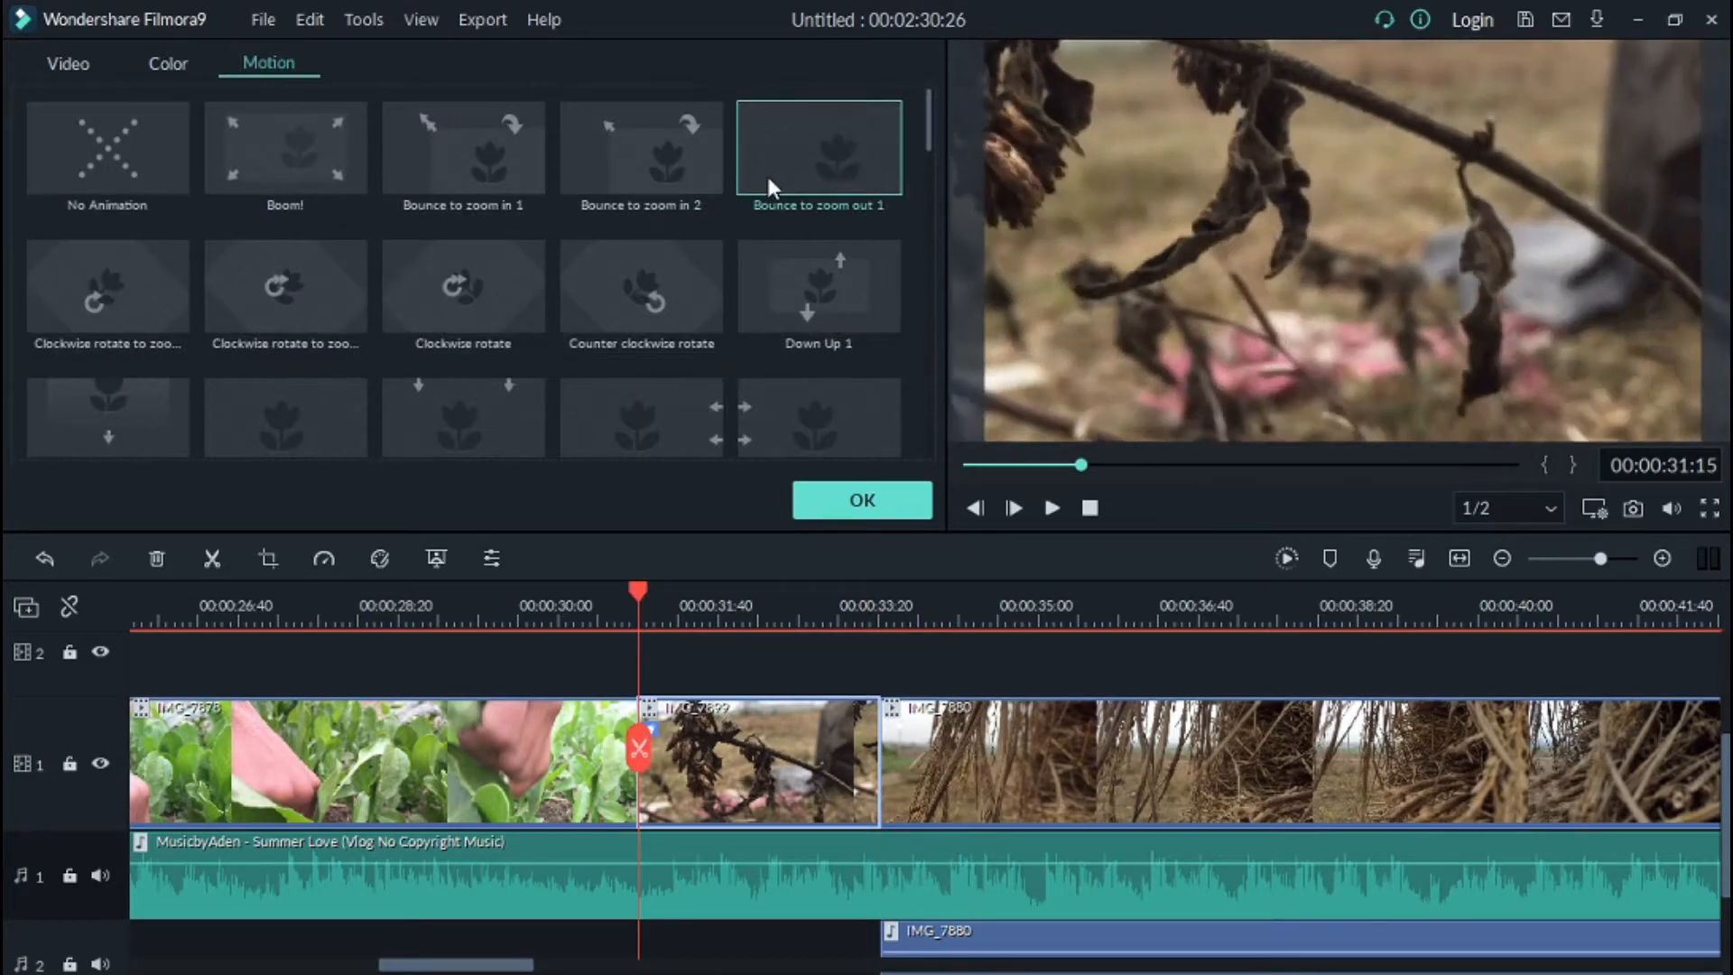
Step: Stabilize the bicycle-handlebar clip with a smooth level of 50 and confirm the settings
scroll(723, 307, "down", 8)
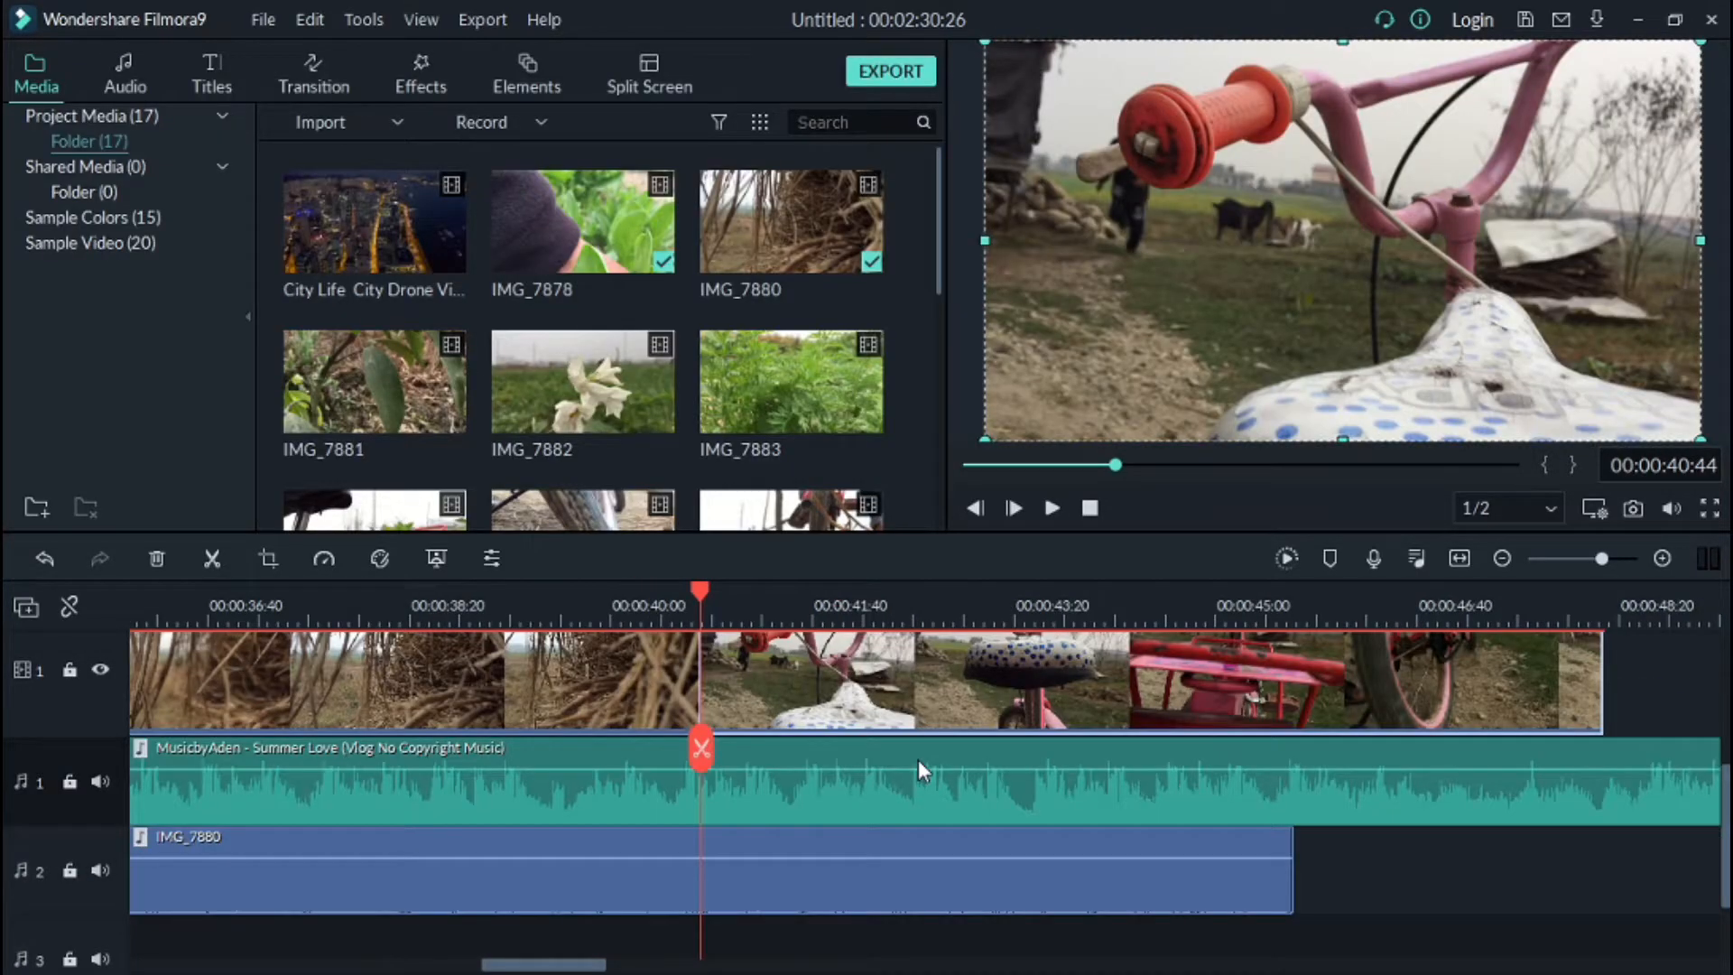
double_click(1004, 681)
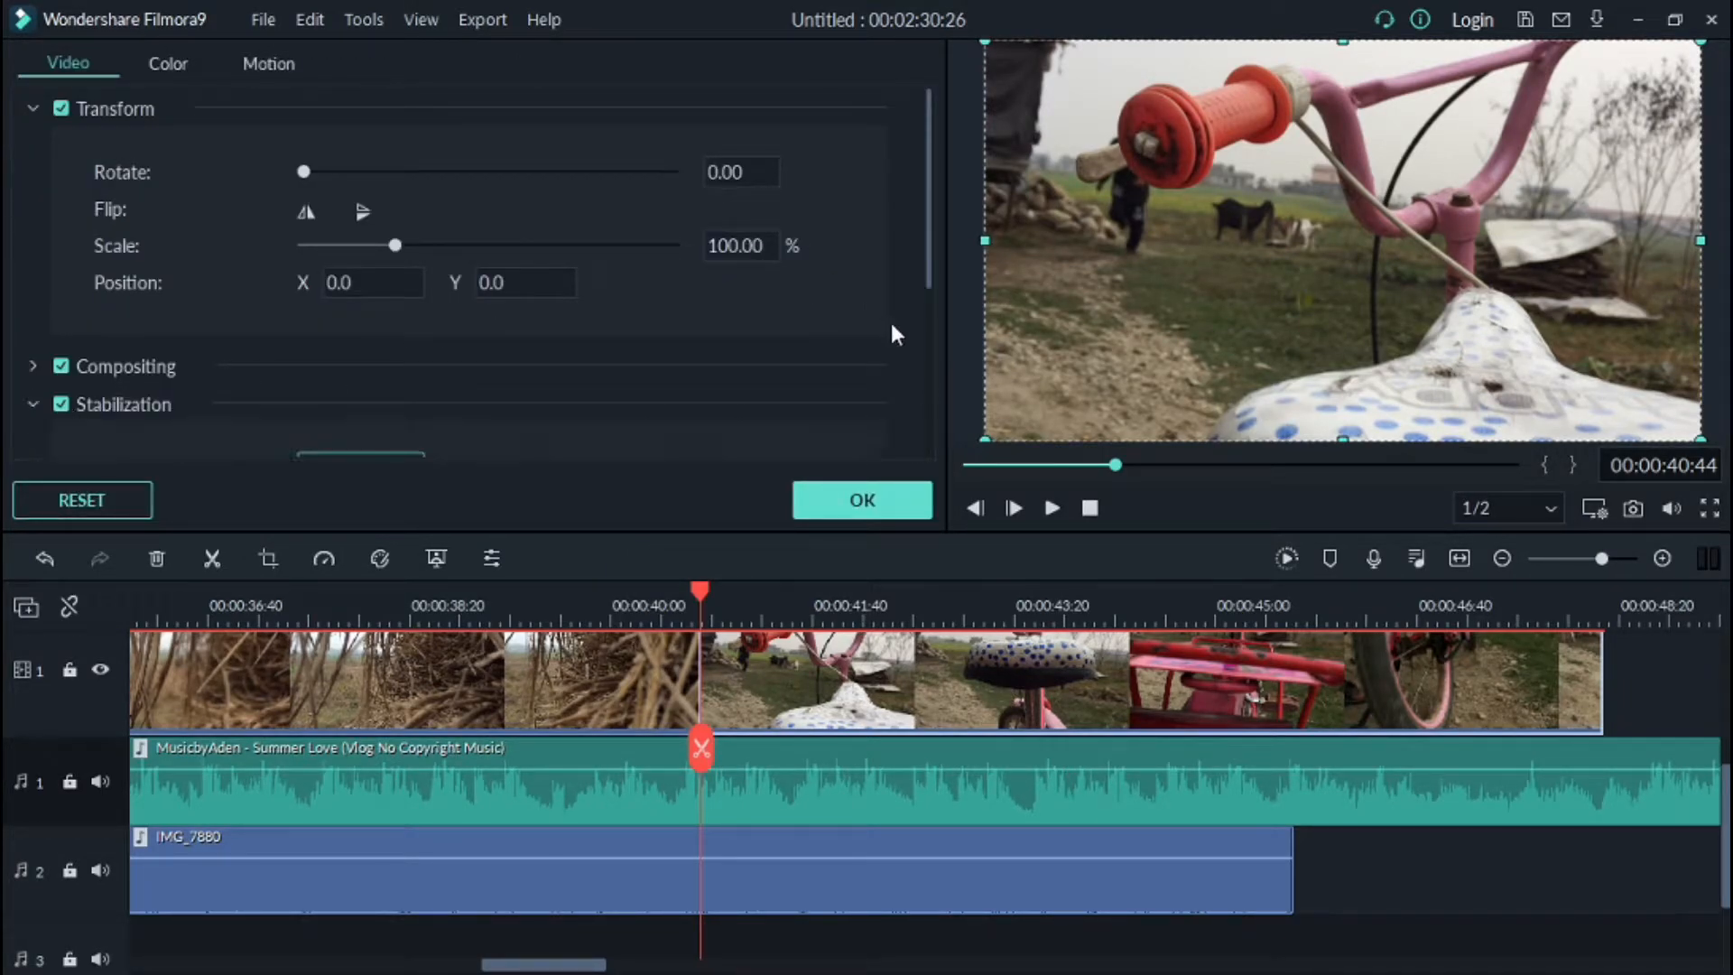
scroll(614, 397, "down", 3)
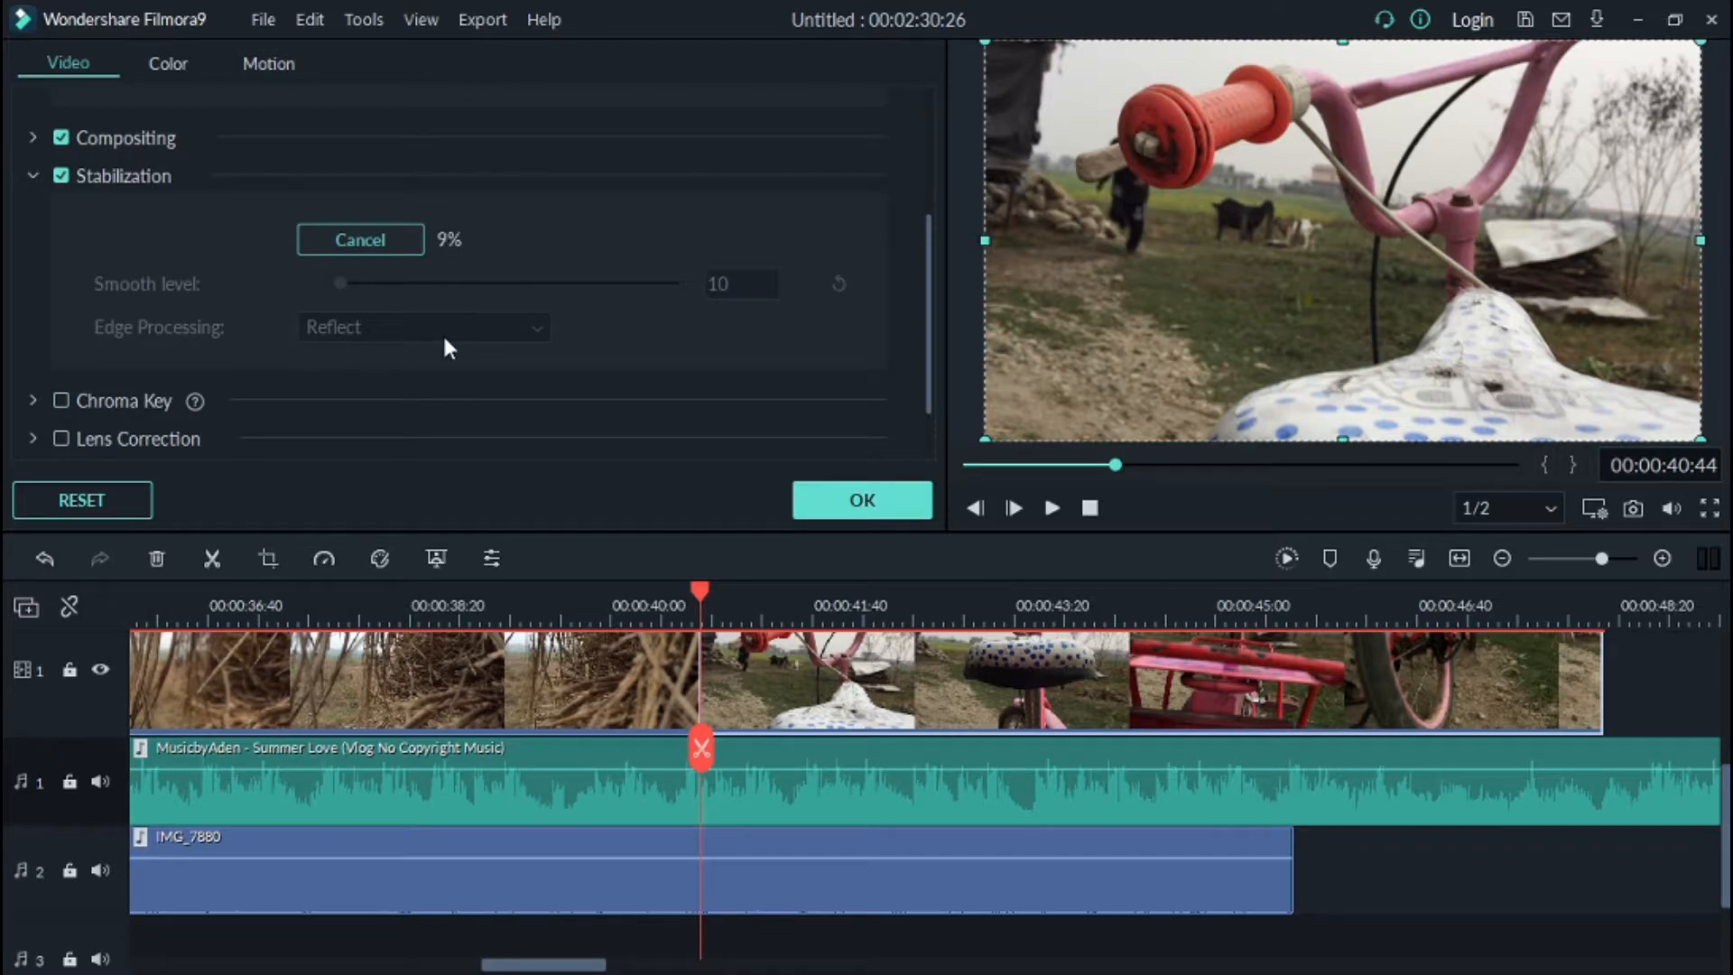
left_click(1337, 638)
left_click(1362, 639)
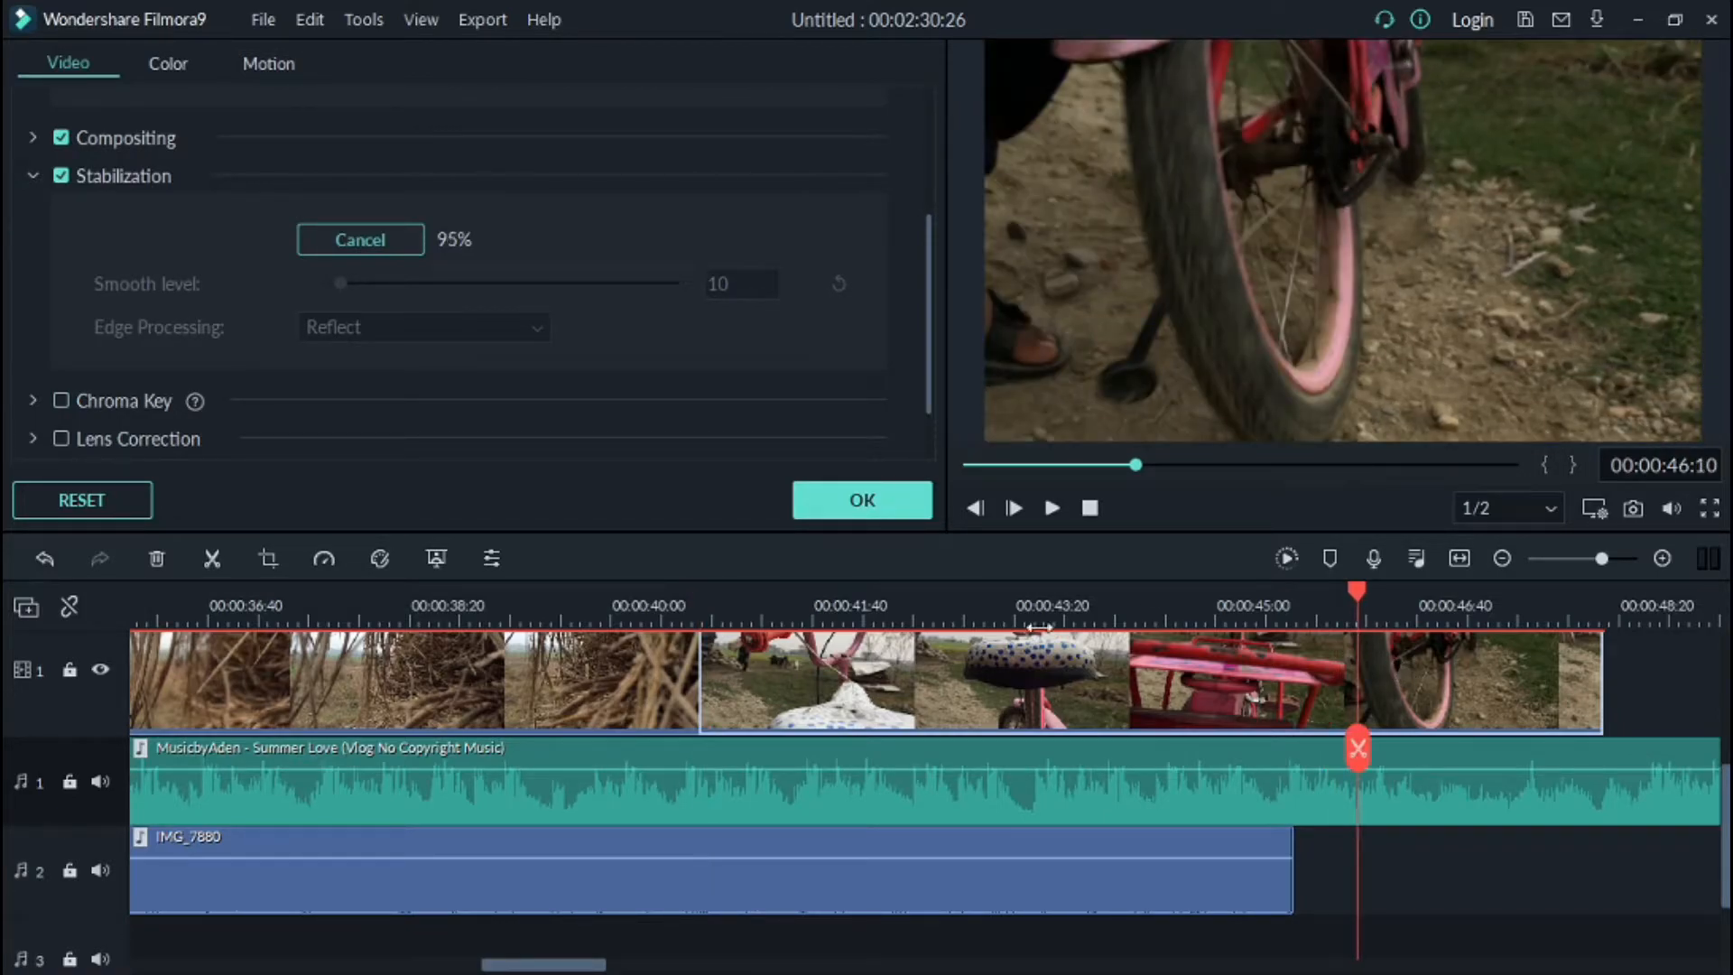
left_click_drag(1359, 598, 1122, 598)
left_click_drag(347, 289, 401, 289)
left_click(1052, 507)
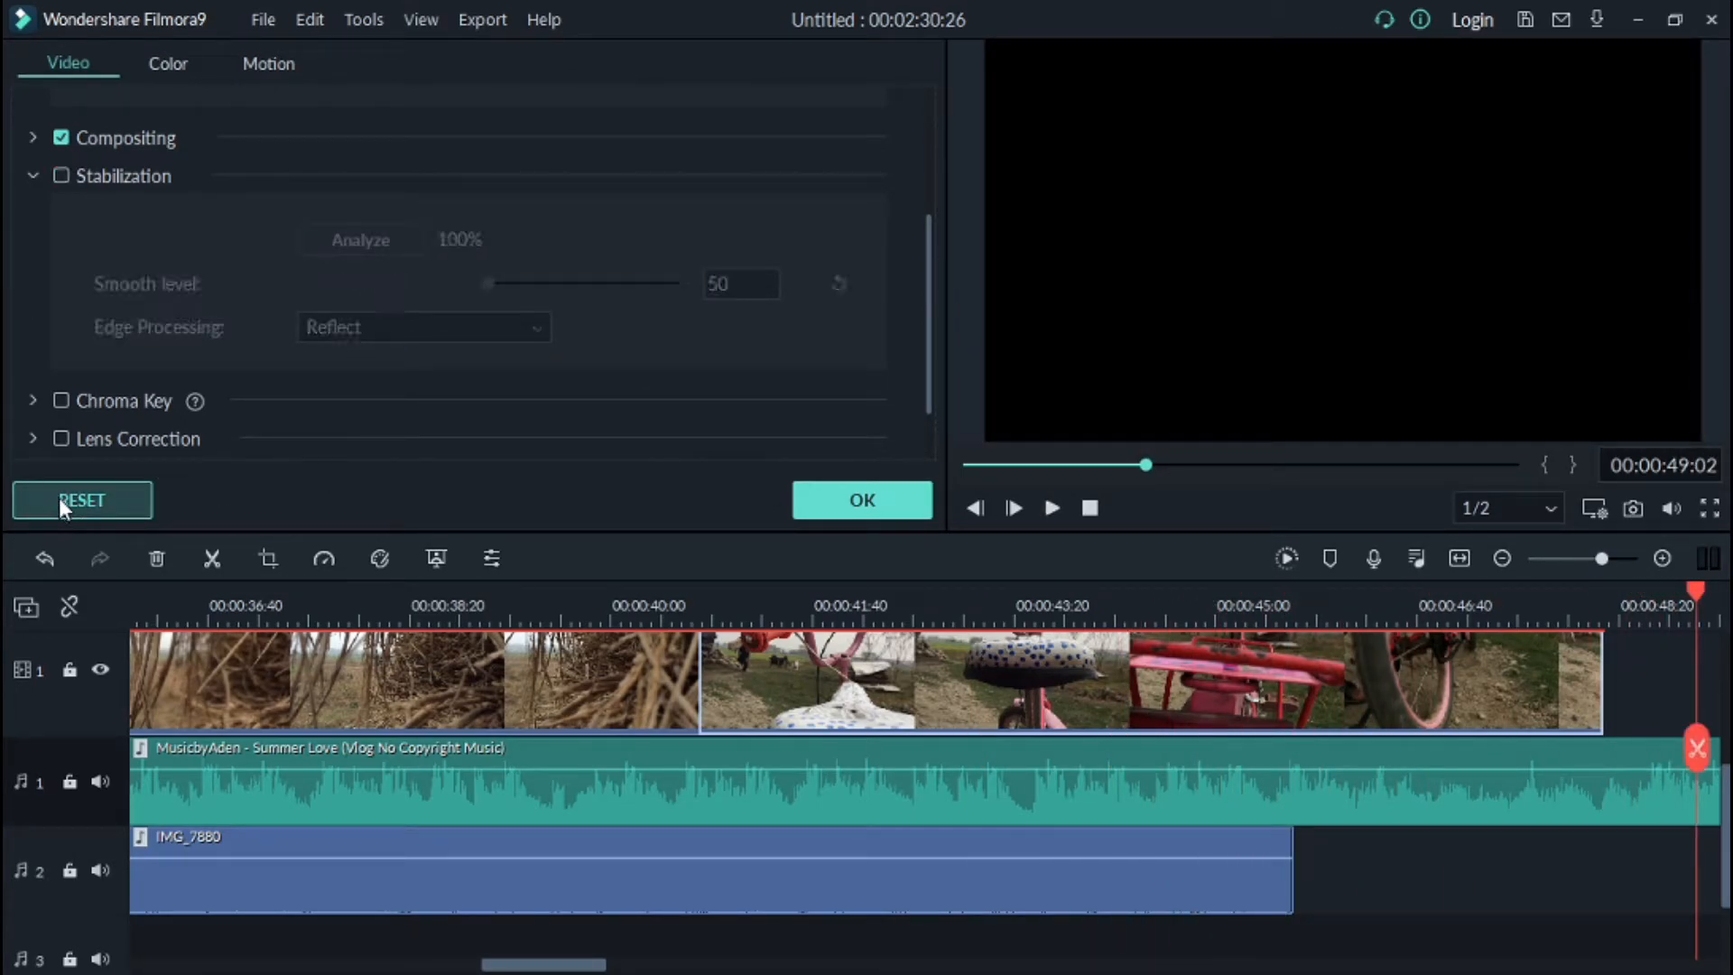
left_click(858, 502)
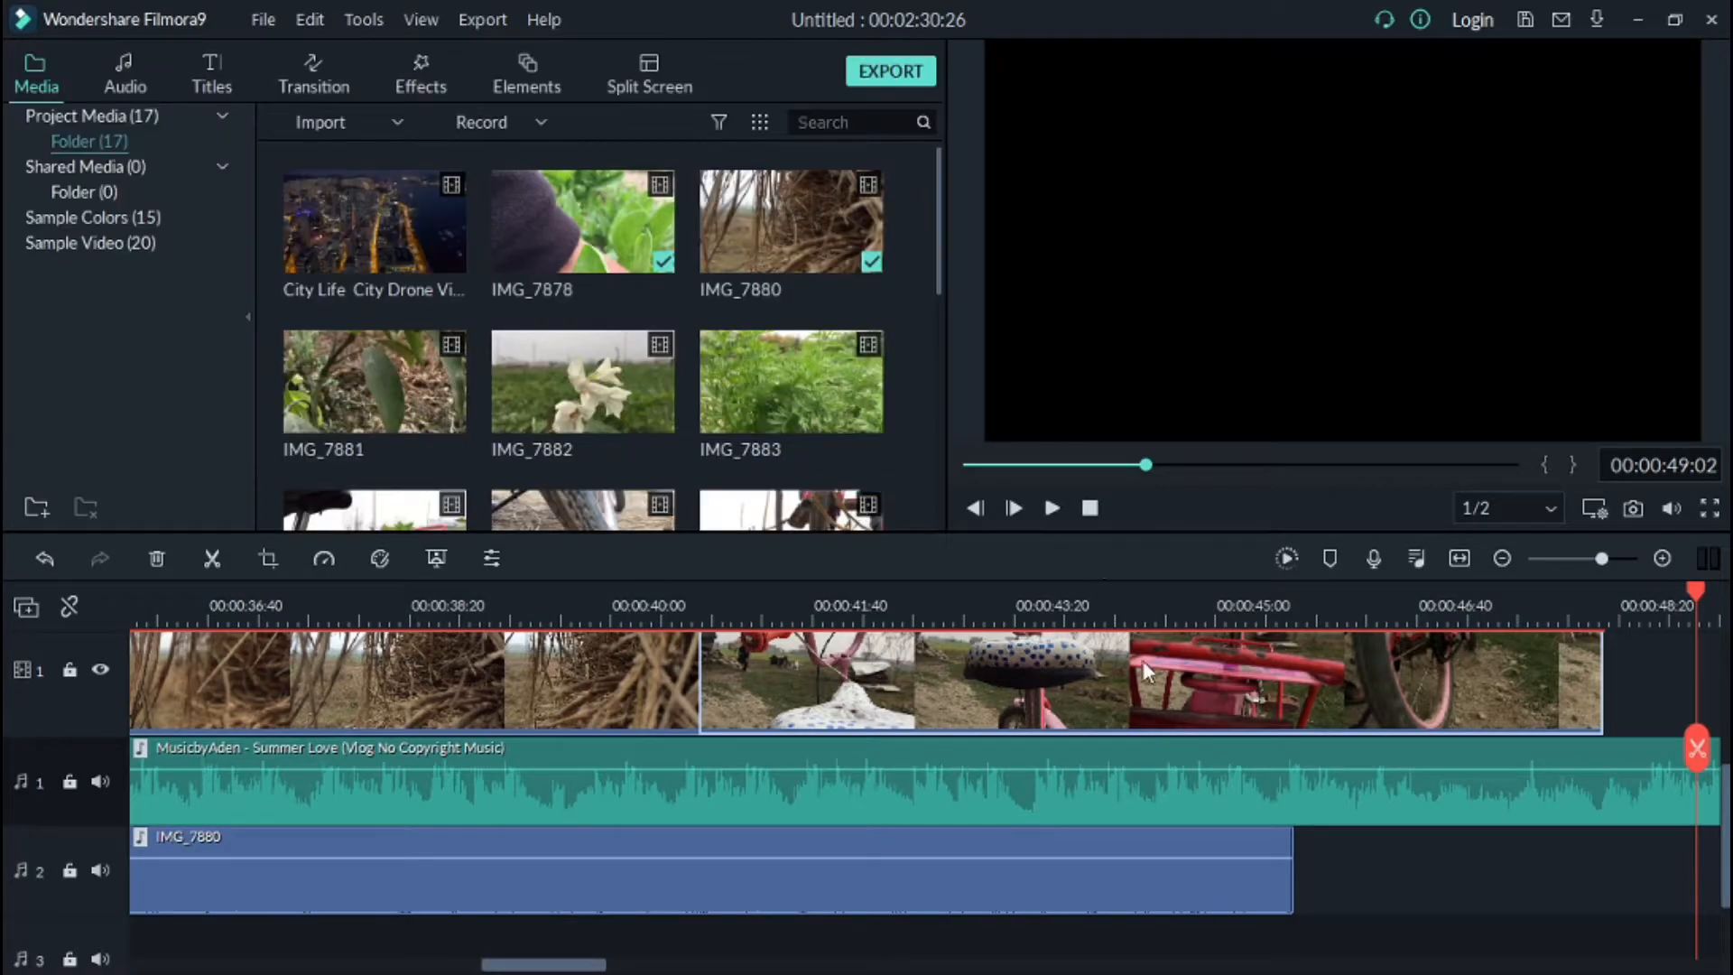
Step: Play back the stabilized bicycle clips in the preview
left_click(1079, 499)
left_click(1054, 508)
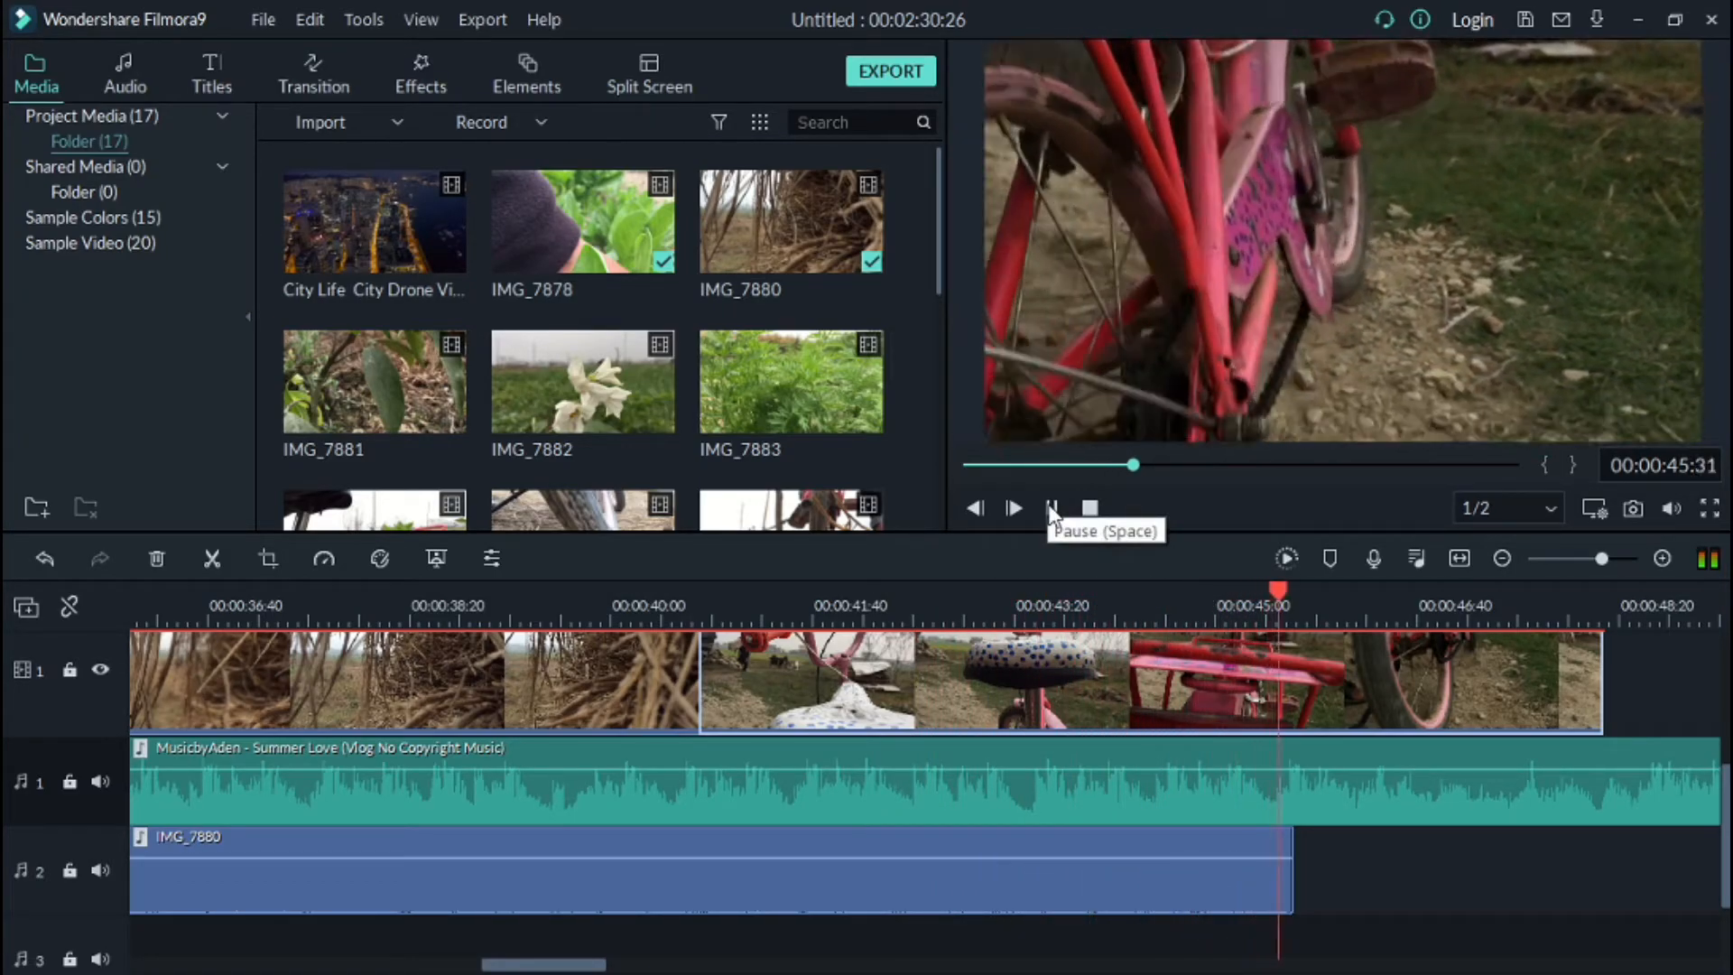
left_click_drag(1386, 583, 1338, 599)
scroll(1401, 675, "up", 4)
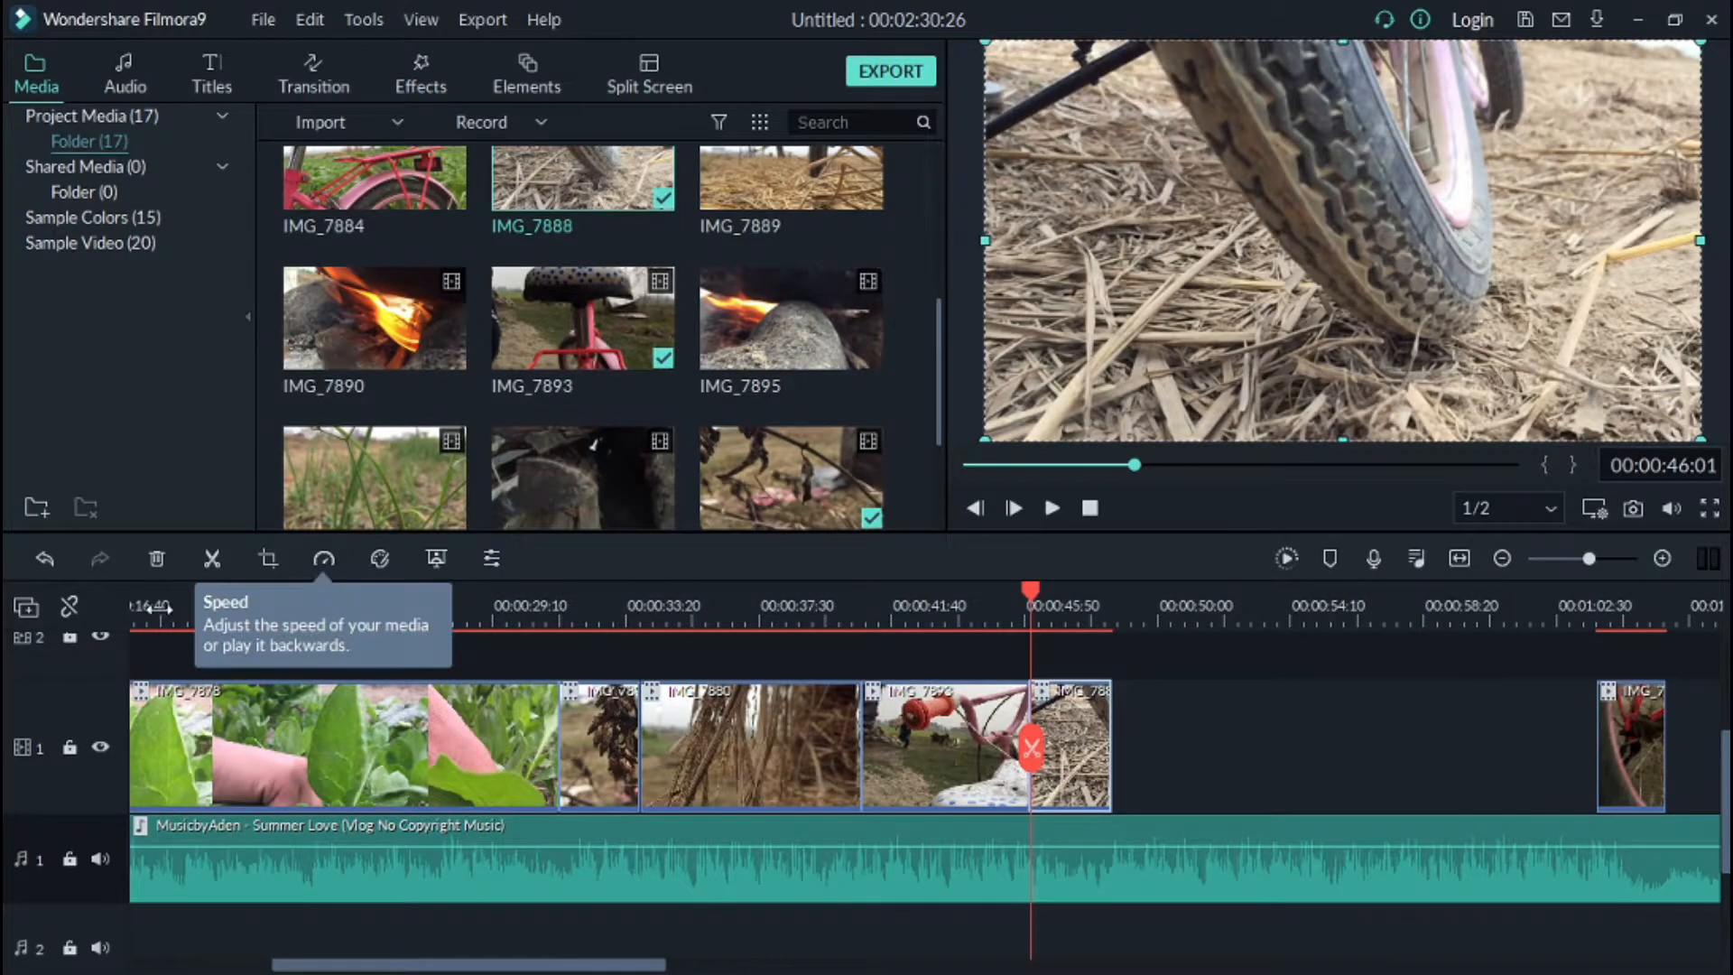
Step: Set the tyre clip's speed to Slow 0.25x
left_click(327, 563)
mouse_move(359, 630)
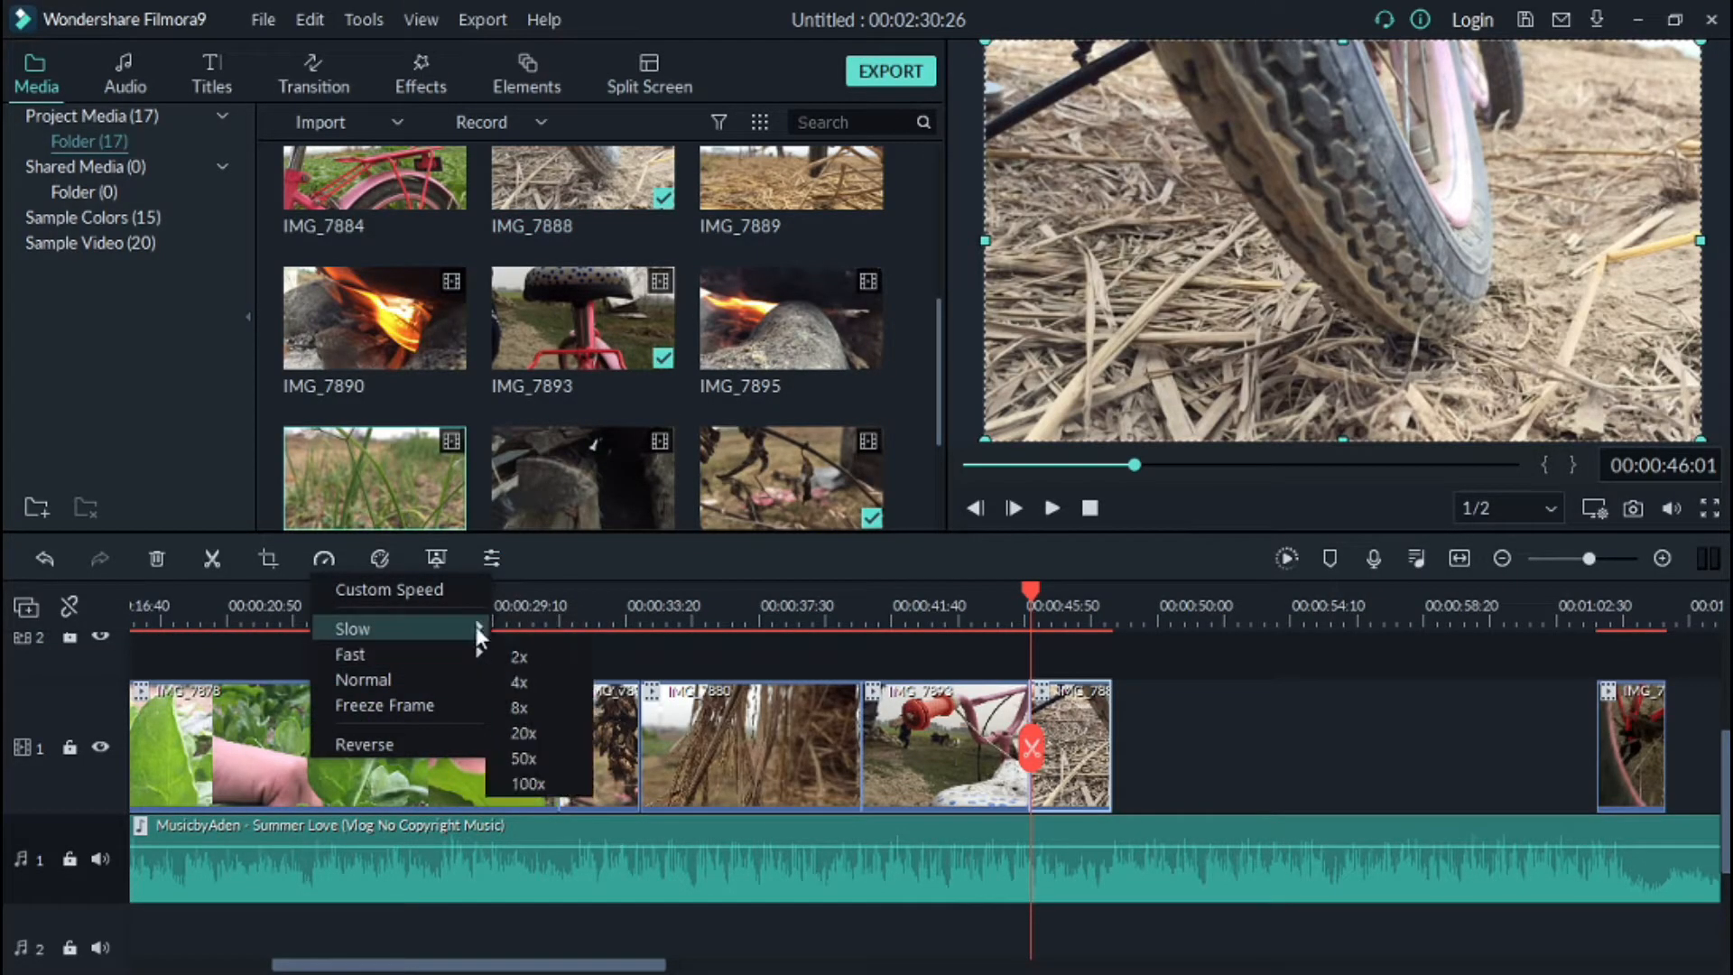
left_click(525, 636)
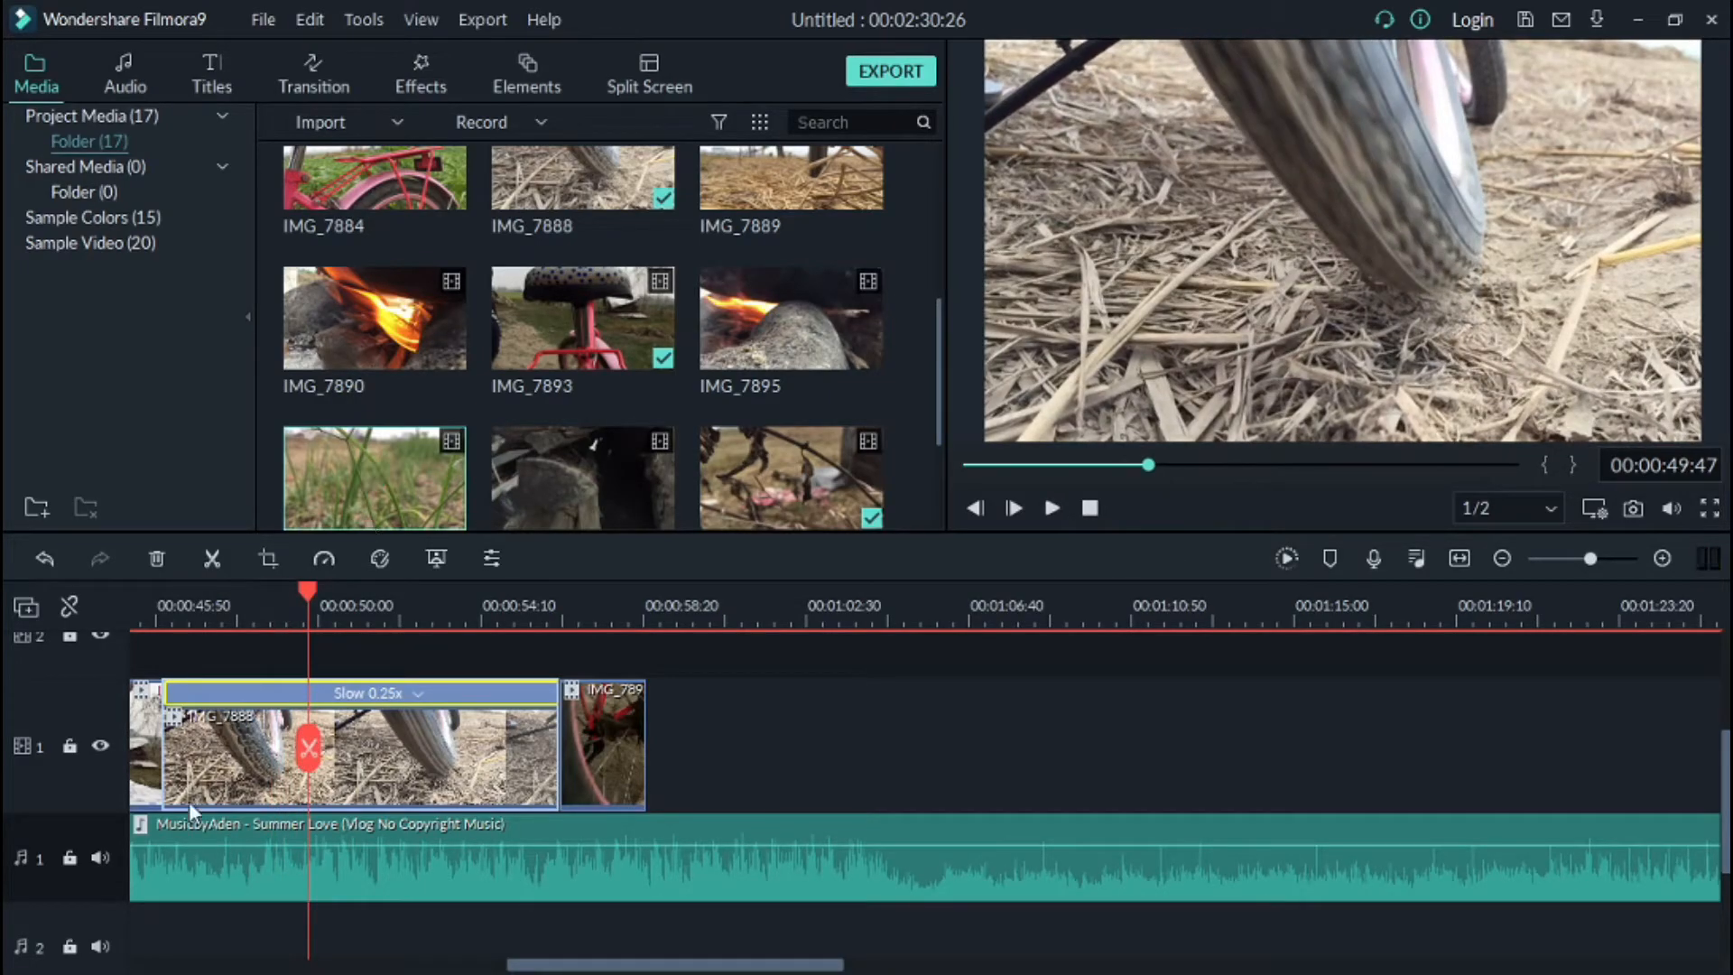
Step: Split the slowed tyre clip at the playhead, delete its first part and close the gap
left_click(212, 558)
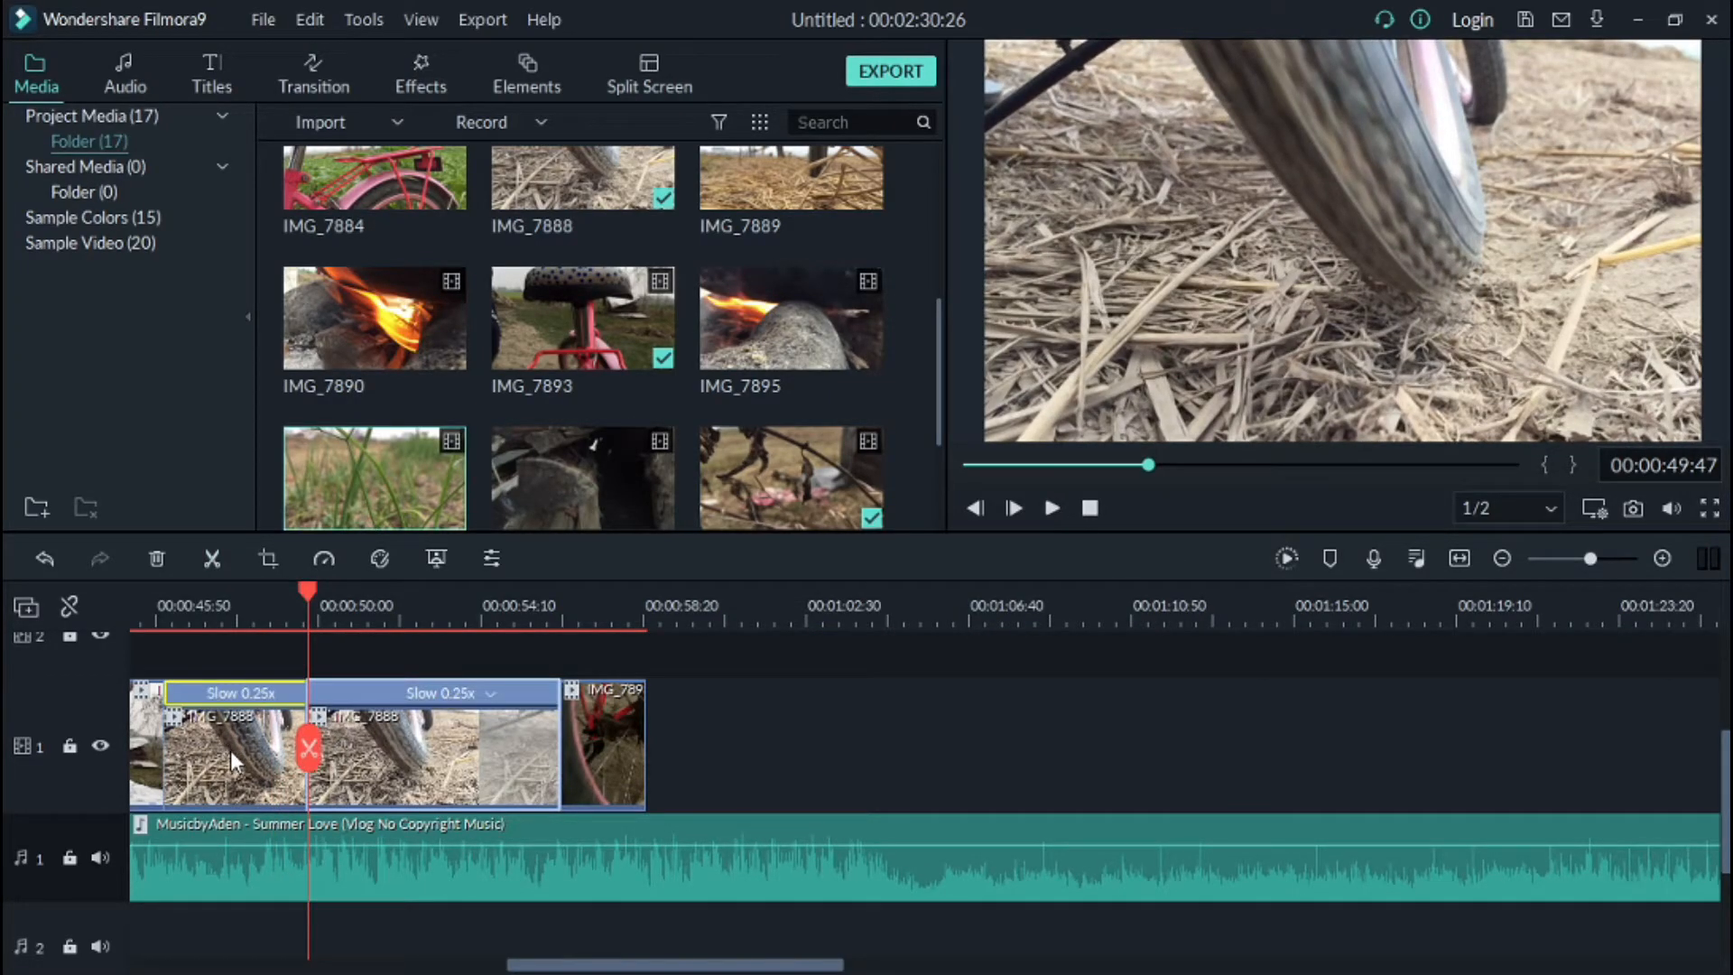
right_click(250, 733)
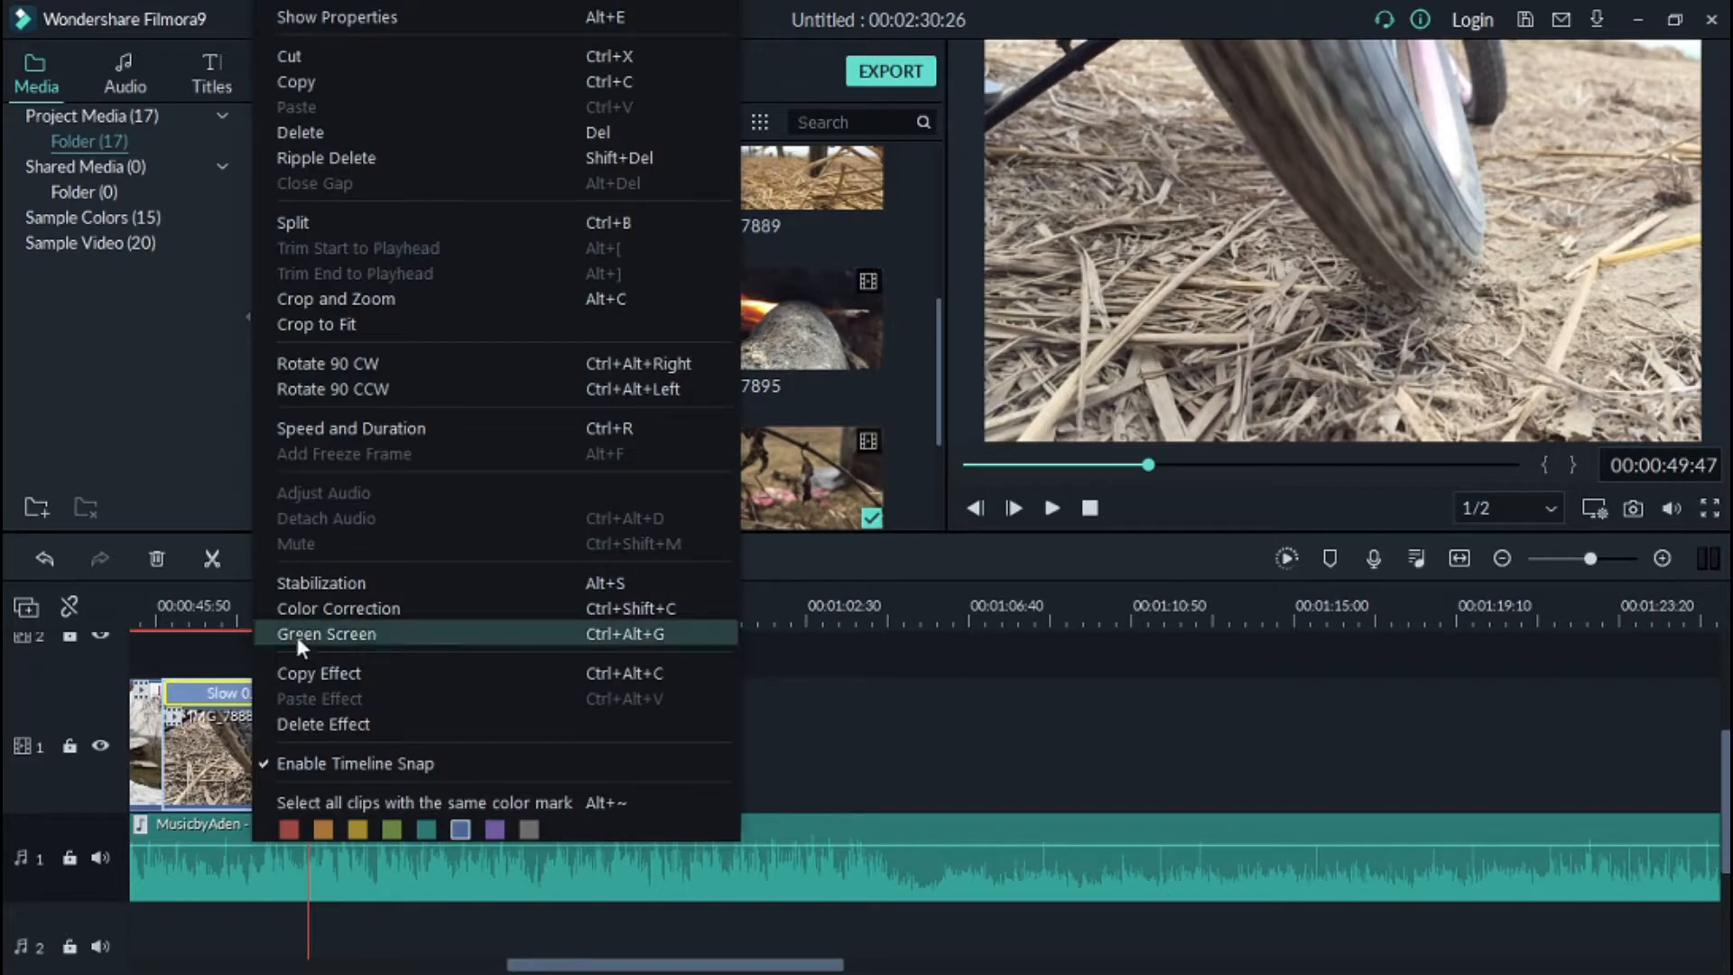
left_click(355, 130)
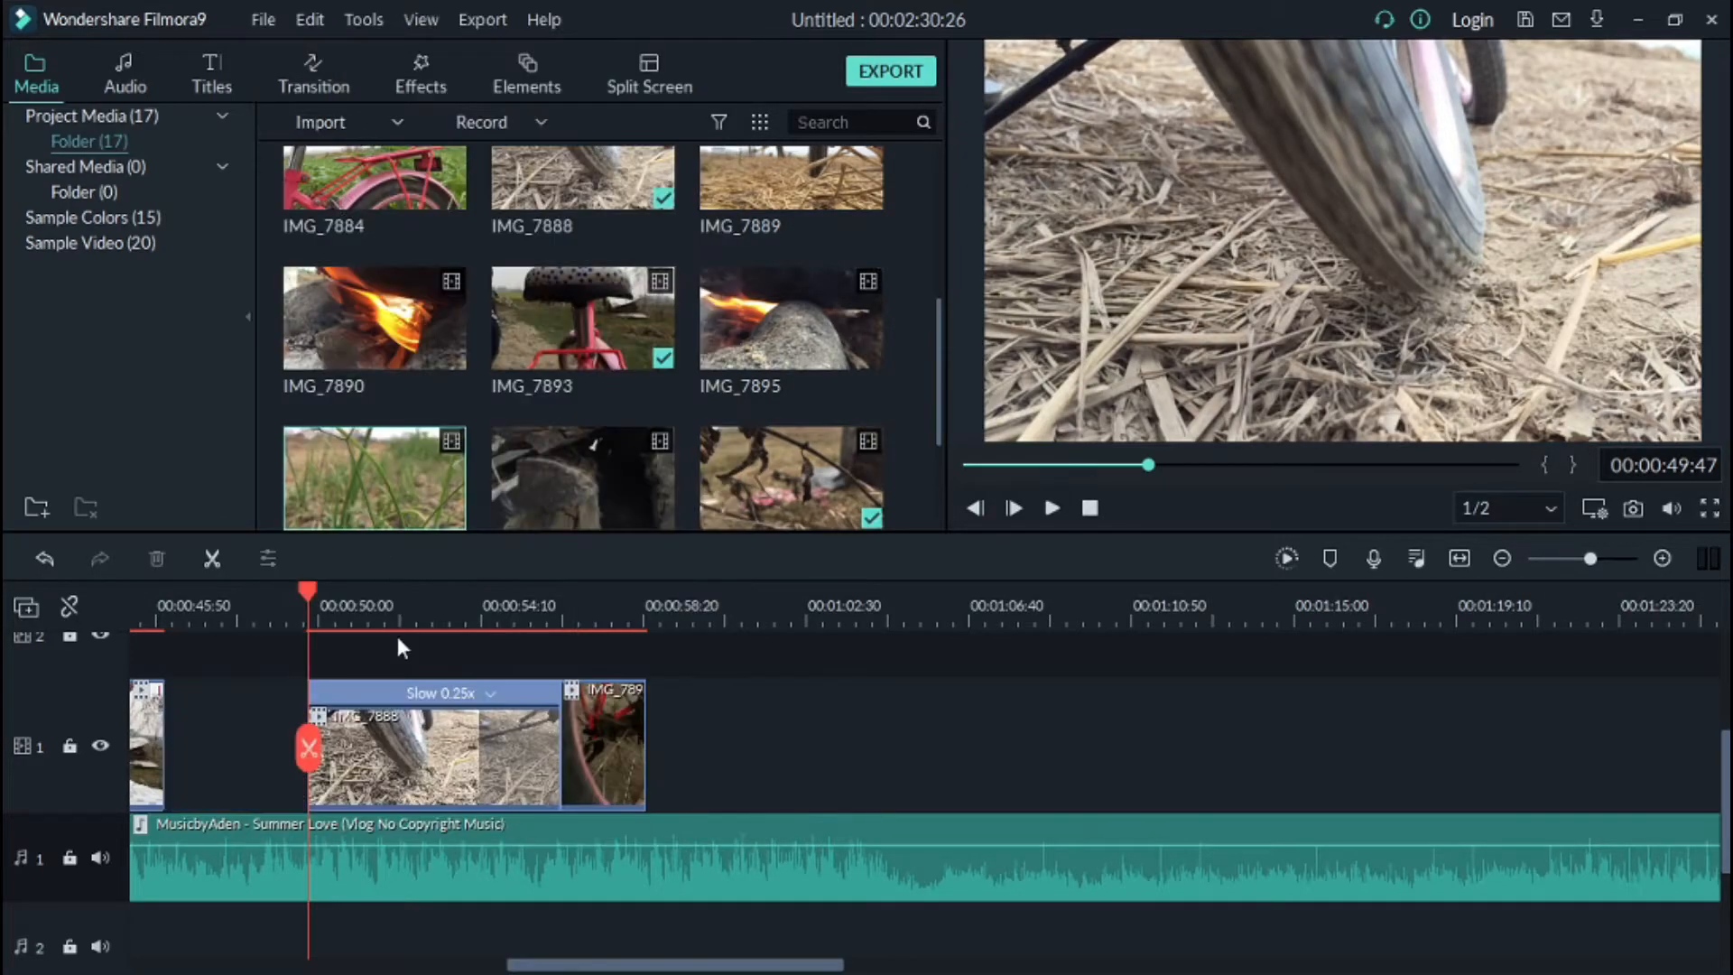
left_click_drag(396, 715, 282, 717)
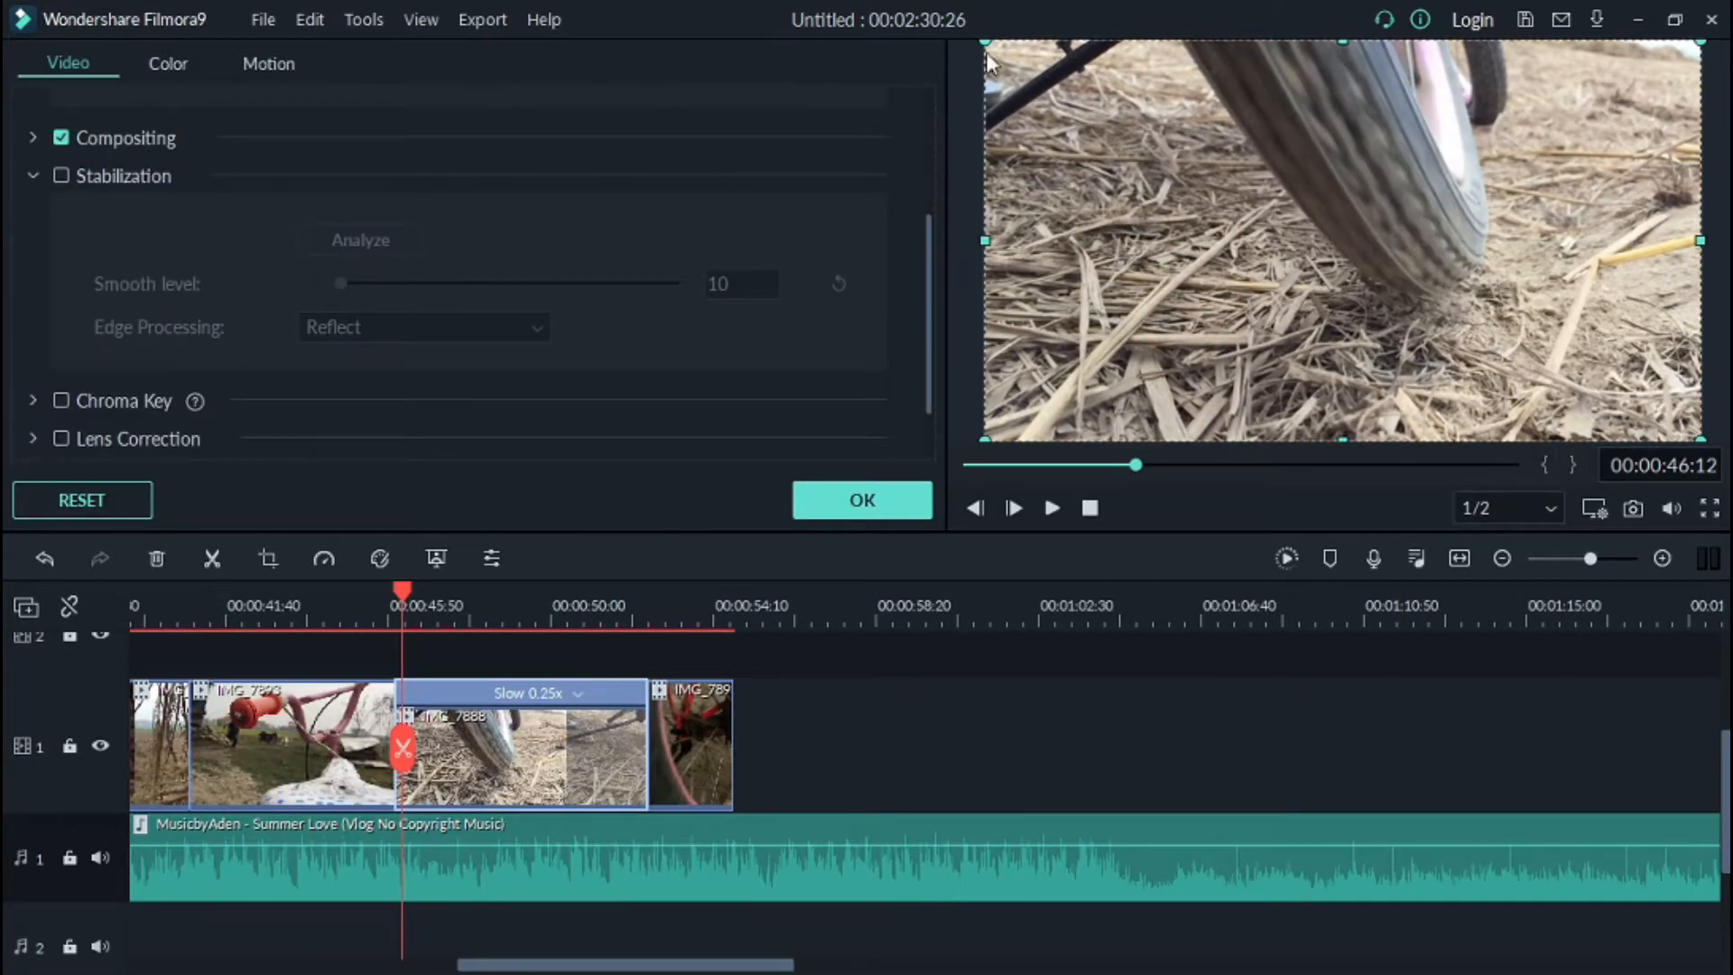
Step: Enlarge and reposition the slowed tyre clip in the preview and play it back
left_click_drag(991, 47, 1044, 109)
left_click_drag(1098, 175, 1143, 234)
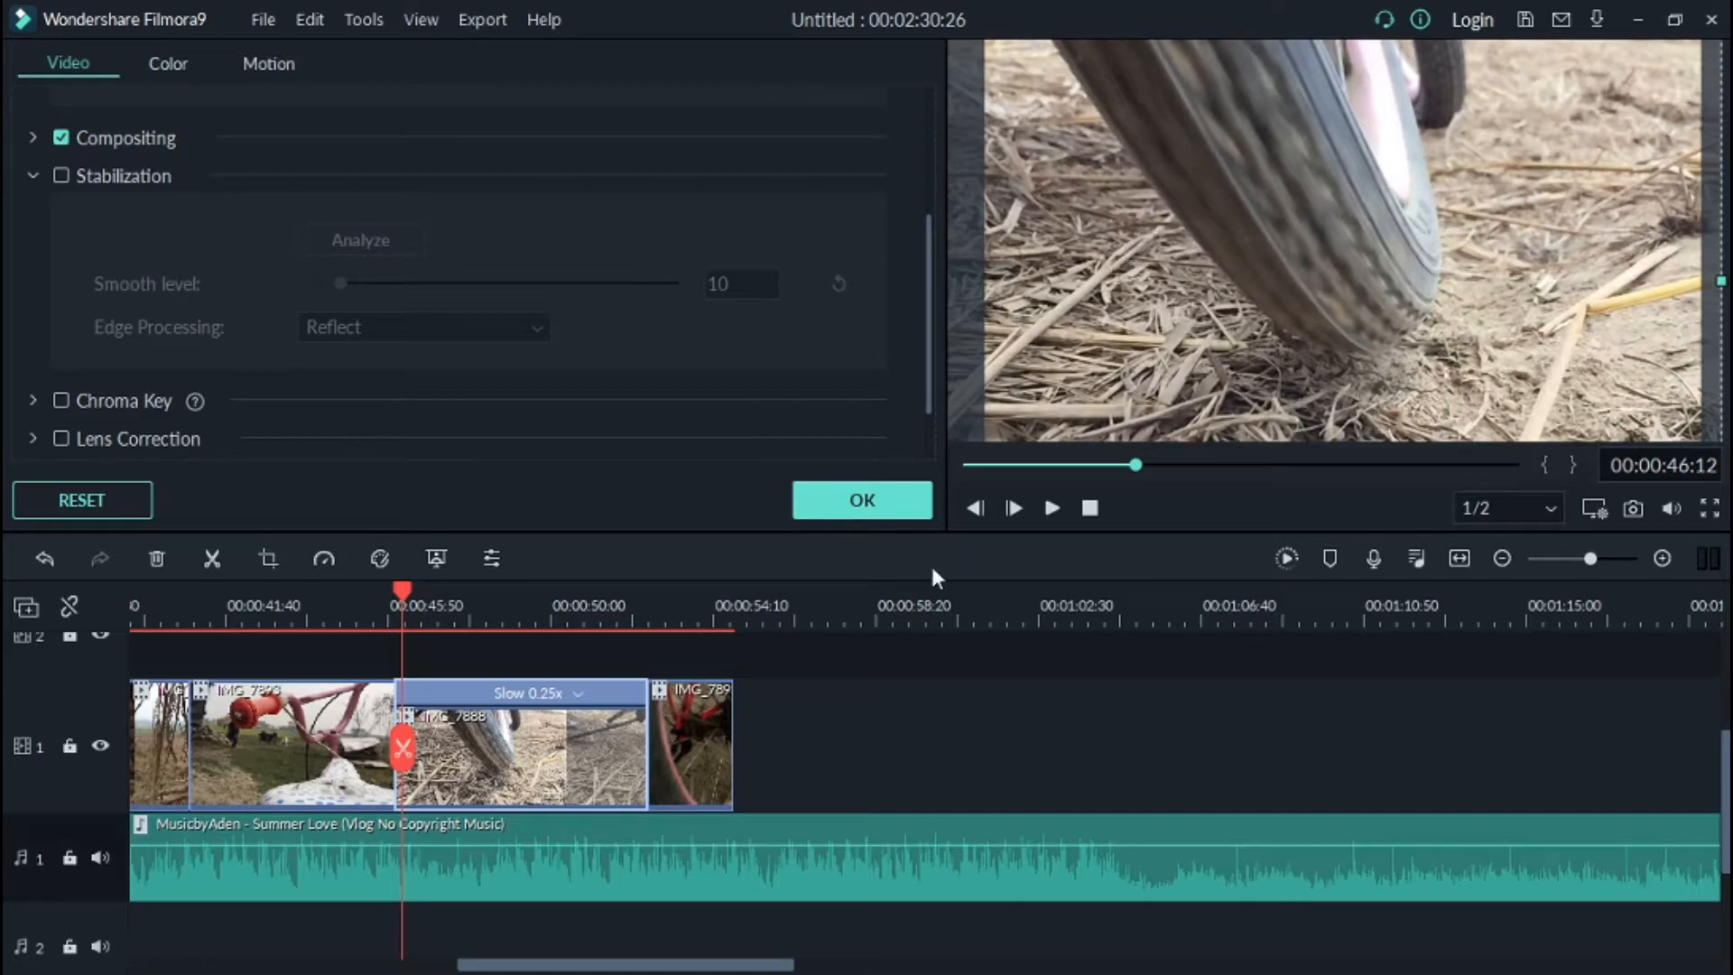
left_click(1053, 508)
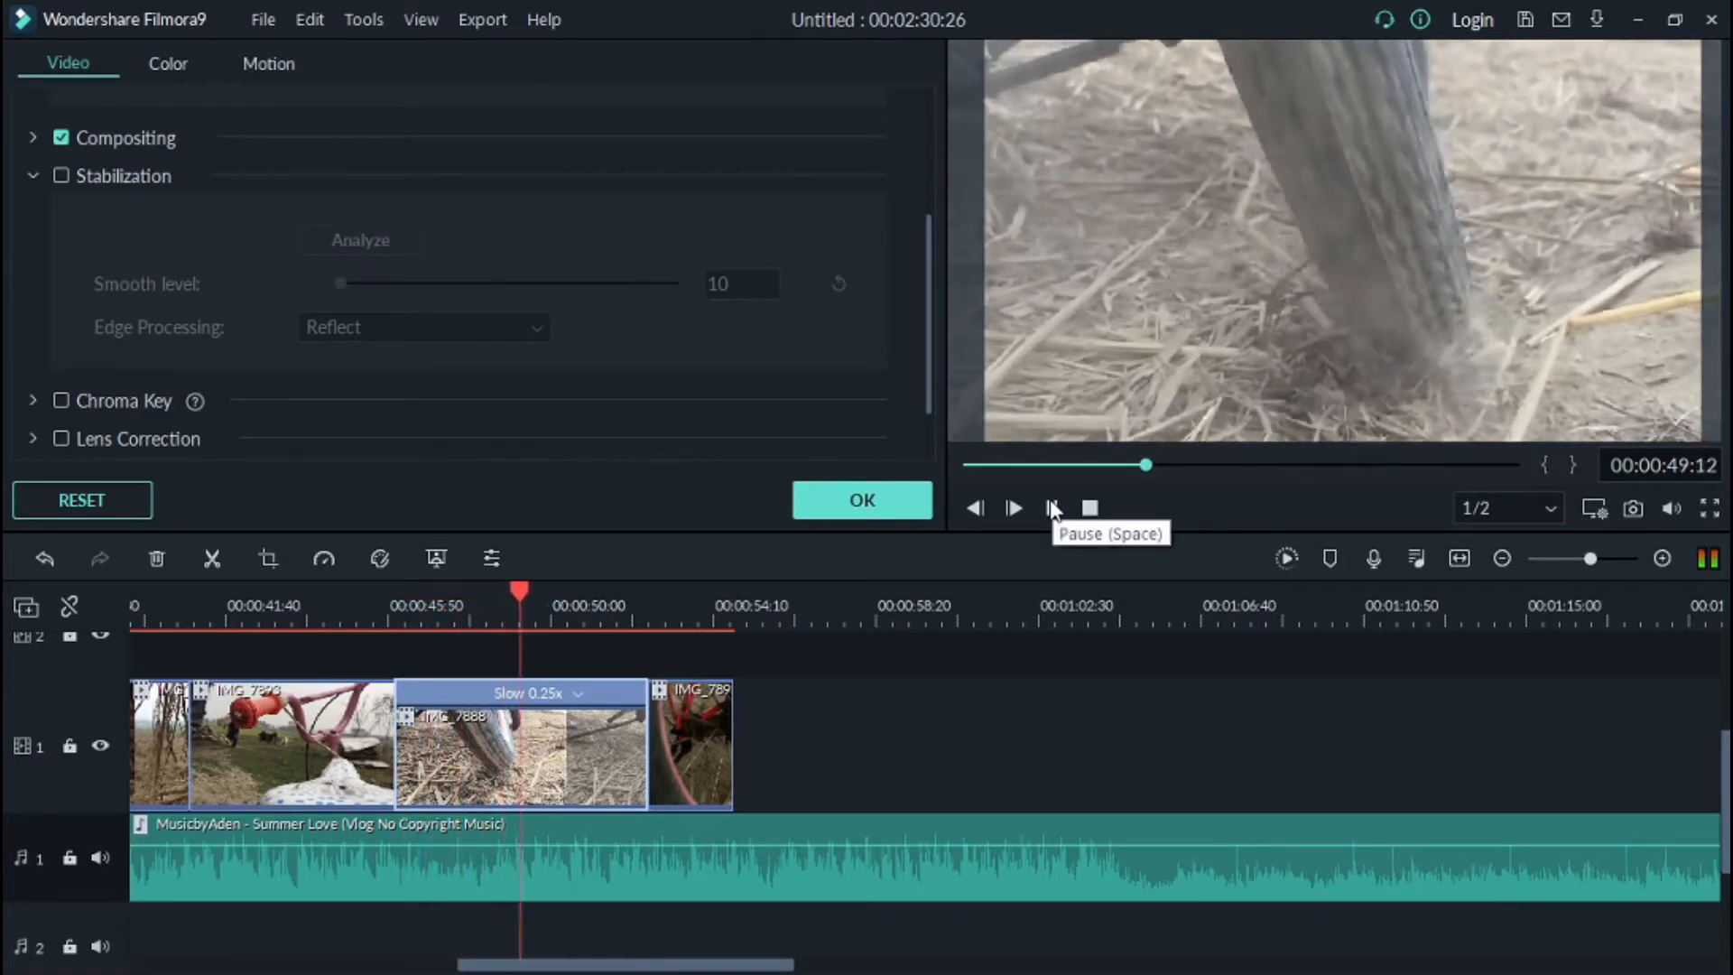
left_click(1052, 508)
left_click_drag(1457, 244, 1412, 299)
left_click(1052, 508)
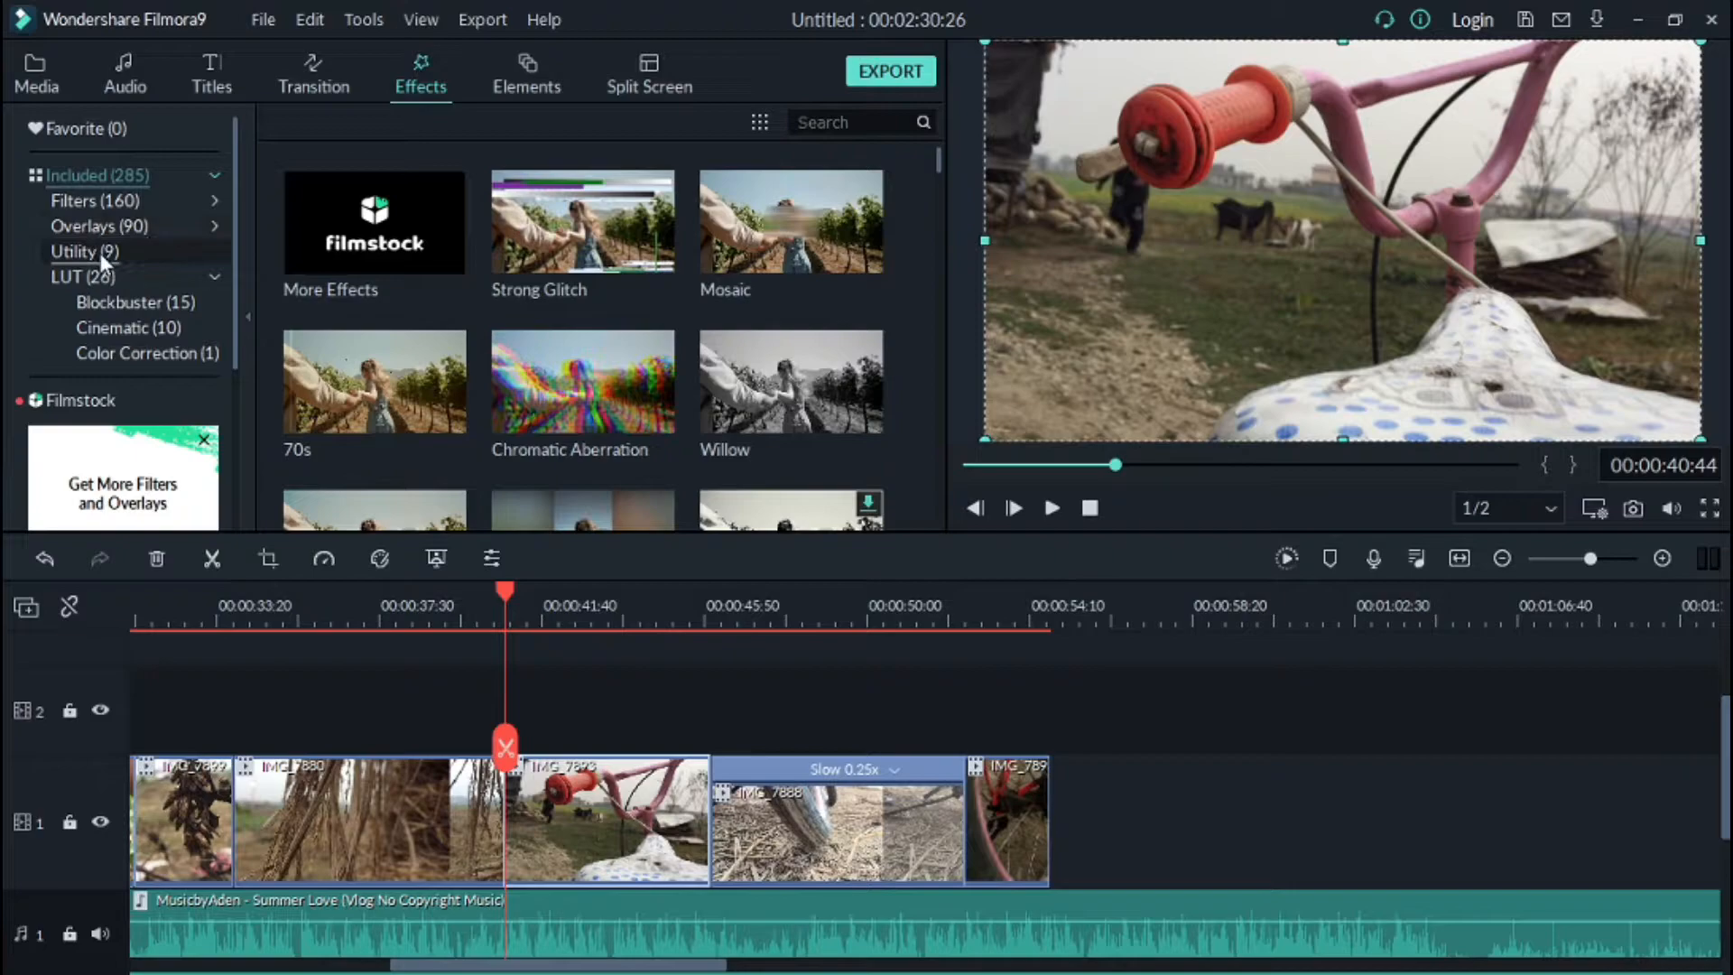
Step: Add the Mosaic utility effect to track 2 above the video
left_click(99, 253)
left_click(433, 251)
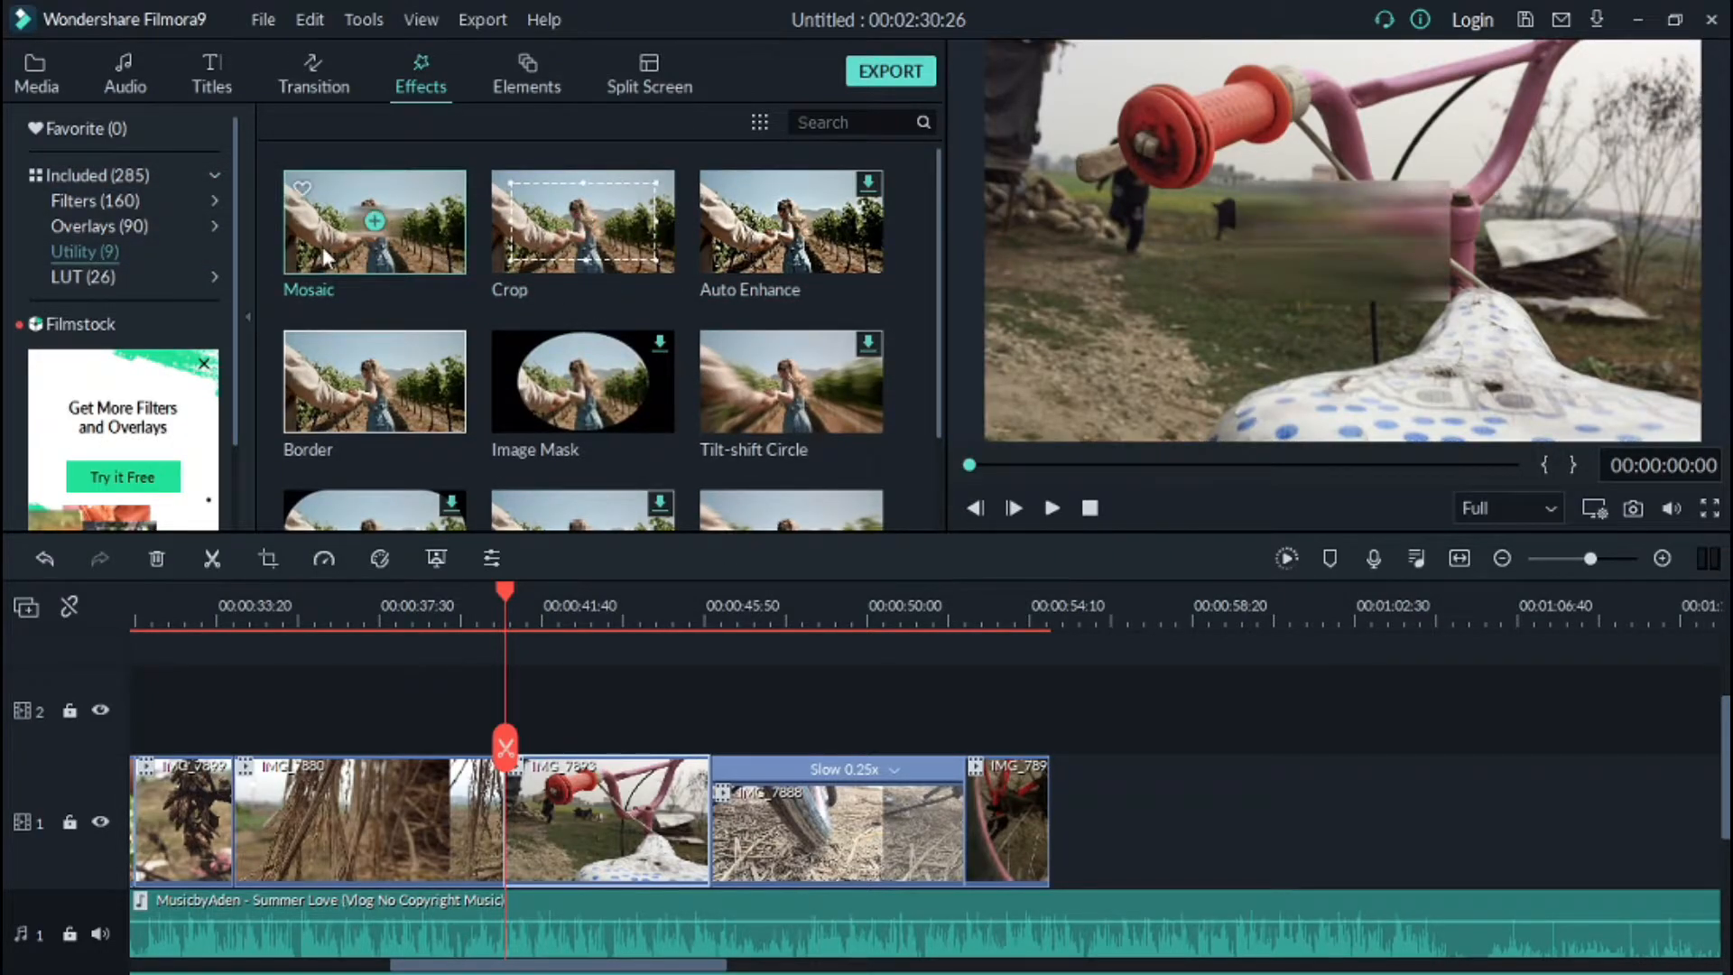
left_click_drag(433, 251, 719, 706)
Step: Position and trim the Mosaic effect on the timeline so it sits over the bicycle-handlebar clip
left_click_drag(507, 593, 1404, 598)
scroll(625, 609, "up", 3)
left_click_drag(1164, 704, 1449, 703)
left_click_drag(1174, 628, 840, 632)
left_click_drag(1403, 596, 1123, 703)
left_click_drag(1174, 623, 1379, 615)
scroll(1273, 615, "down", 2)
left_click_drag(1172, 616, 722, 621)
scroll(1374, 657, "up", 3)
left_click_drag(1235, 757, 1099, 762)
mouse_move(1110, 609)
left_mouse_down()
mouse_move(1053, 620)
mouse_move(1087, 614)
left_mouse_up()
Step: Move the mosaic area in the preview over the background and open the Mosaic settings
mouse_move(1358, 224)
left_mouse_down()
mouse_move(1297, 235)
mouse_move(1326, 221)
left_mouse_up()
double_click(1309, 227)
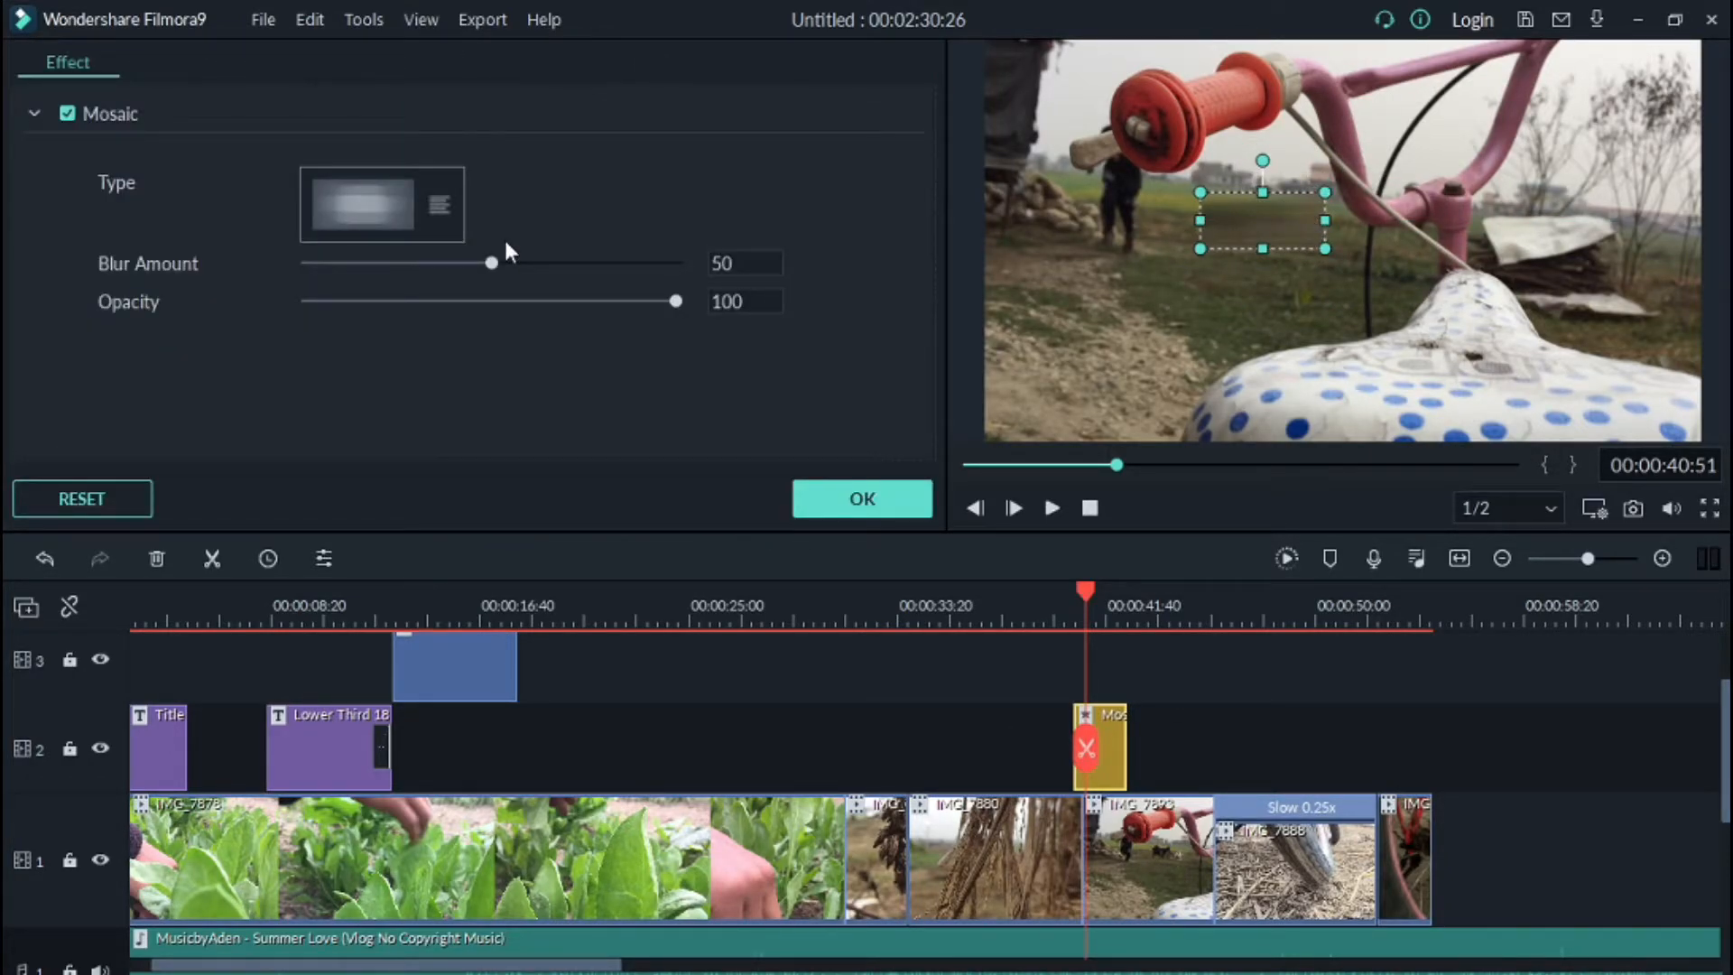
Step: Set the Mosaic Blur Amount to 56 and Opacity to 93
left_click_drag(491, 263, 565, 260)
mouse_move(675, 301)
left_mouse_down()
mouse_move(577, 300)
mouse_move(649, 301)
left_mouse_up()
Step: Split the Mosaic effect at the playhead and move the mosaic area of the new segment to follow the walking boy
left_click_drag(1276, 599, 1364, 600)
left_click_drag(1087, 594, 1138, 609)
left_click(213, 563)
left_click(1171, 766)
left_click_drag(1253, 215, 1311, 214)
mouse_move(1288, 206)
left_mouse_down()
mouse_move(1288, 232)
mouse_move(1288, 210)
left_mouse_up()
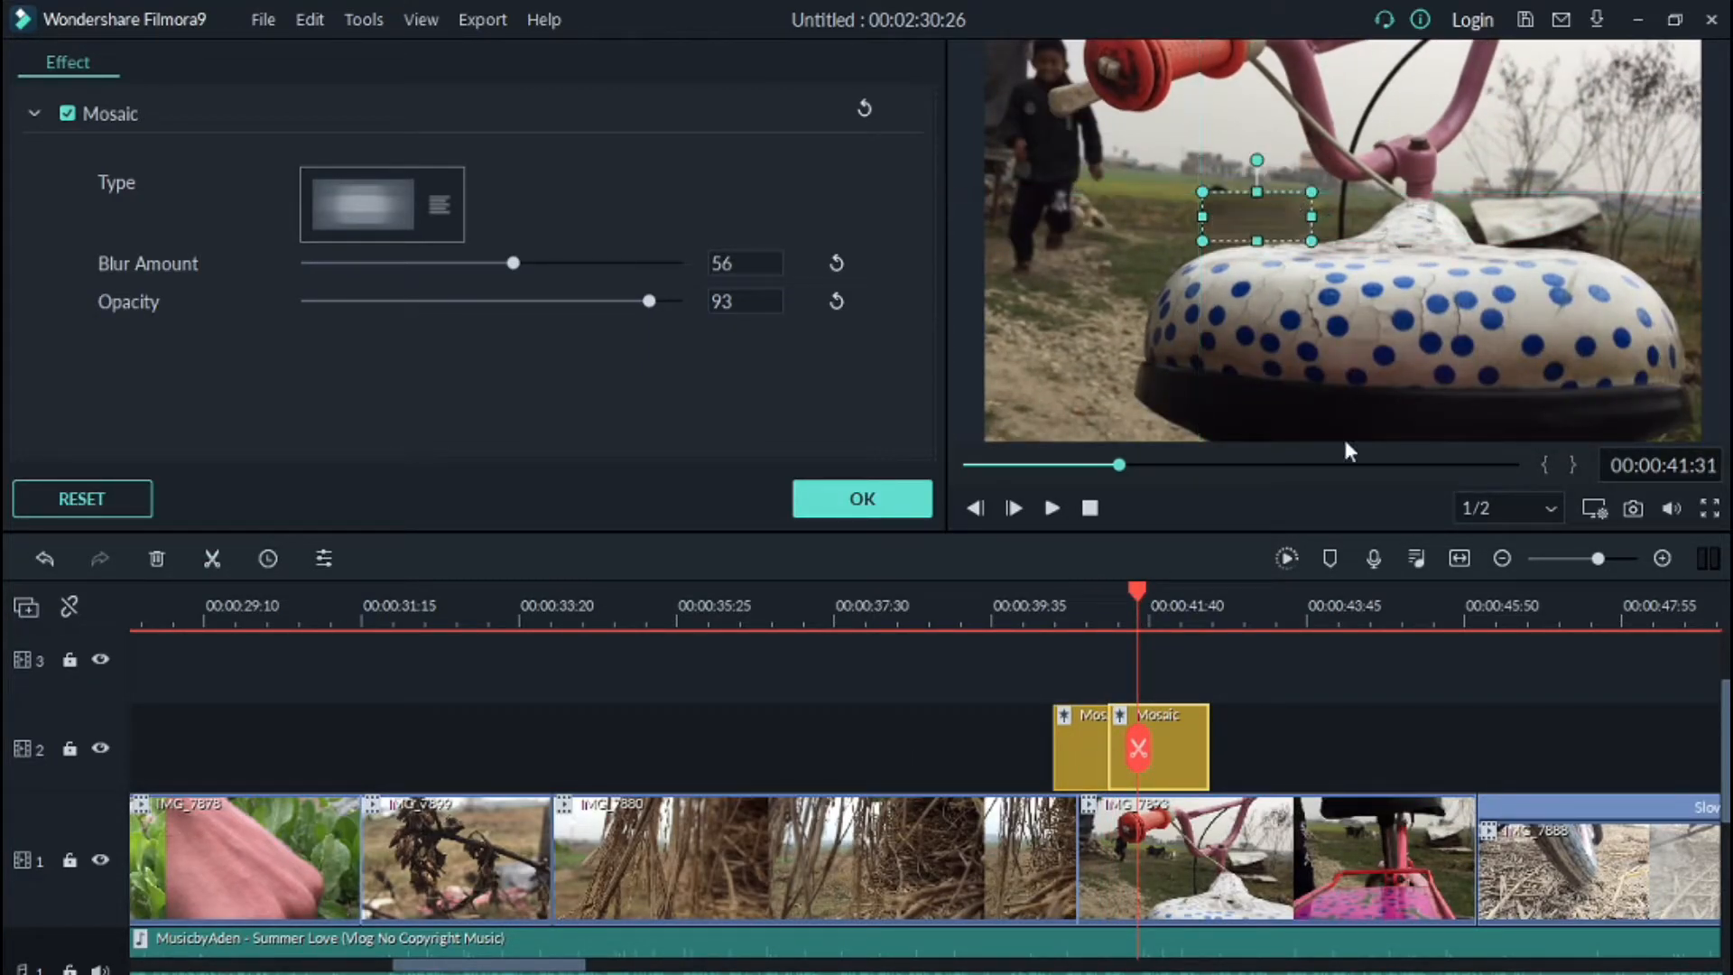
left_click_drag(1340, 659, 1340, 672)
left_click_drag(1293, 284, 1284, 274)
left_click(1297, 428)
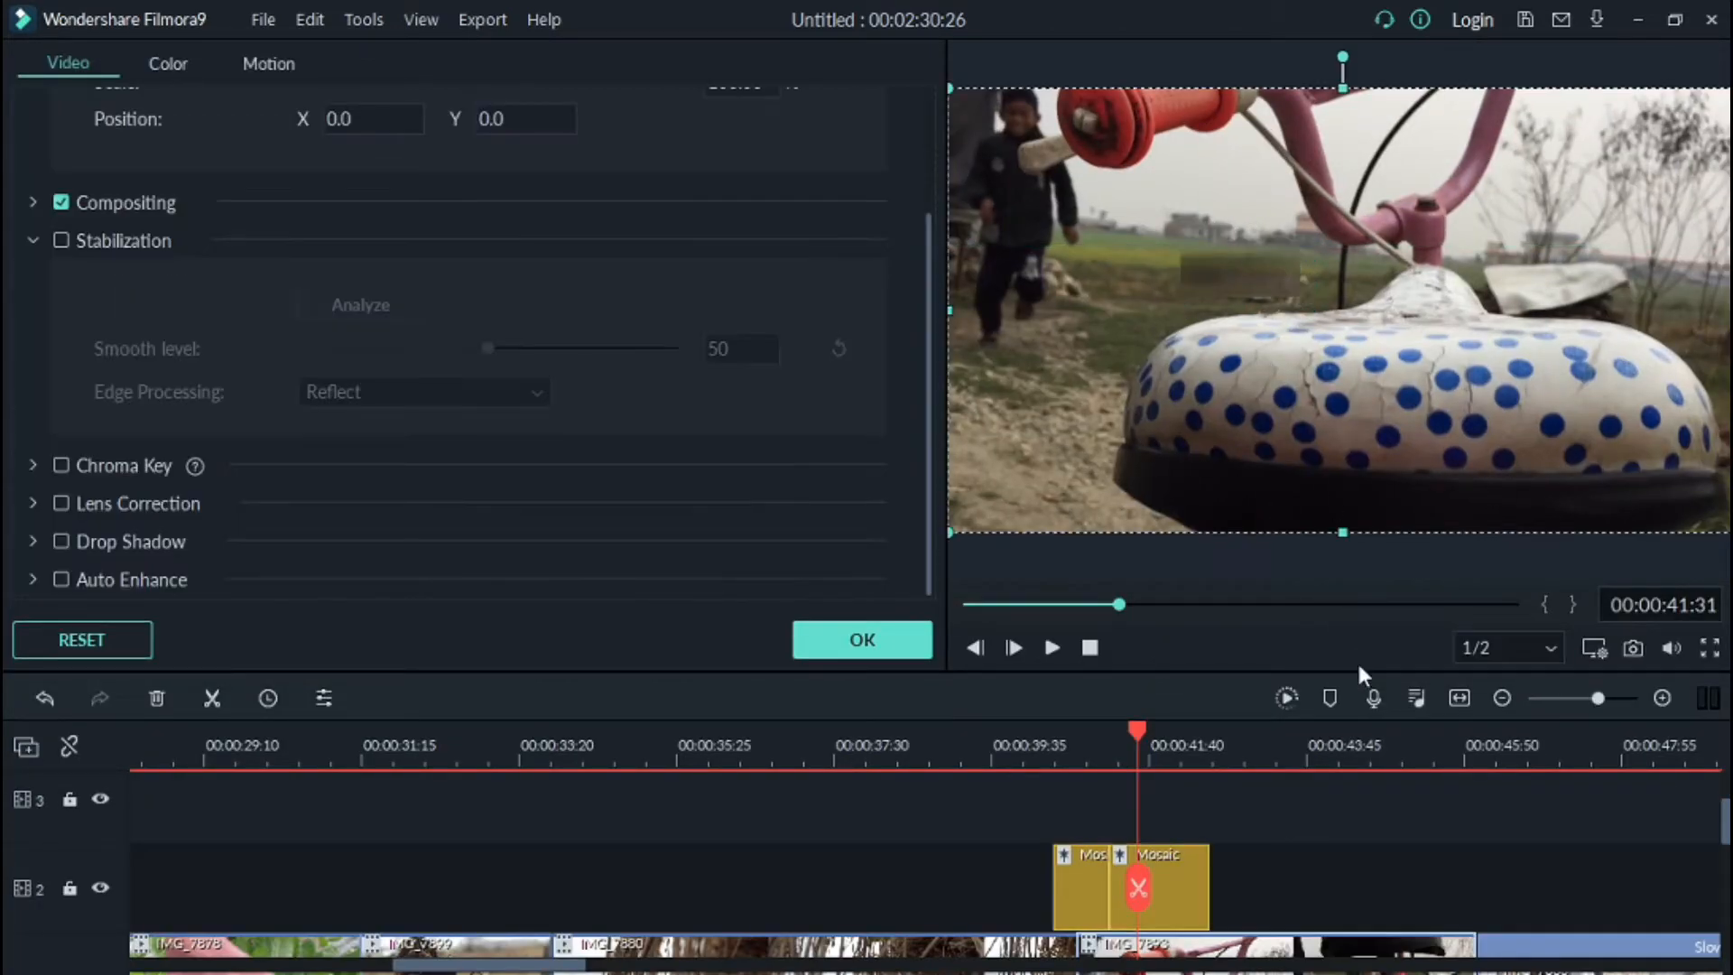
left_click_drag(1357, 669, 1343, 541)
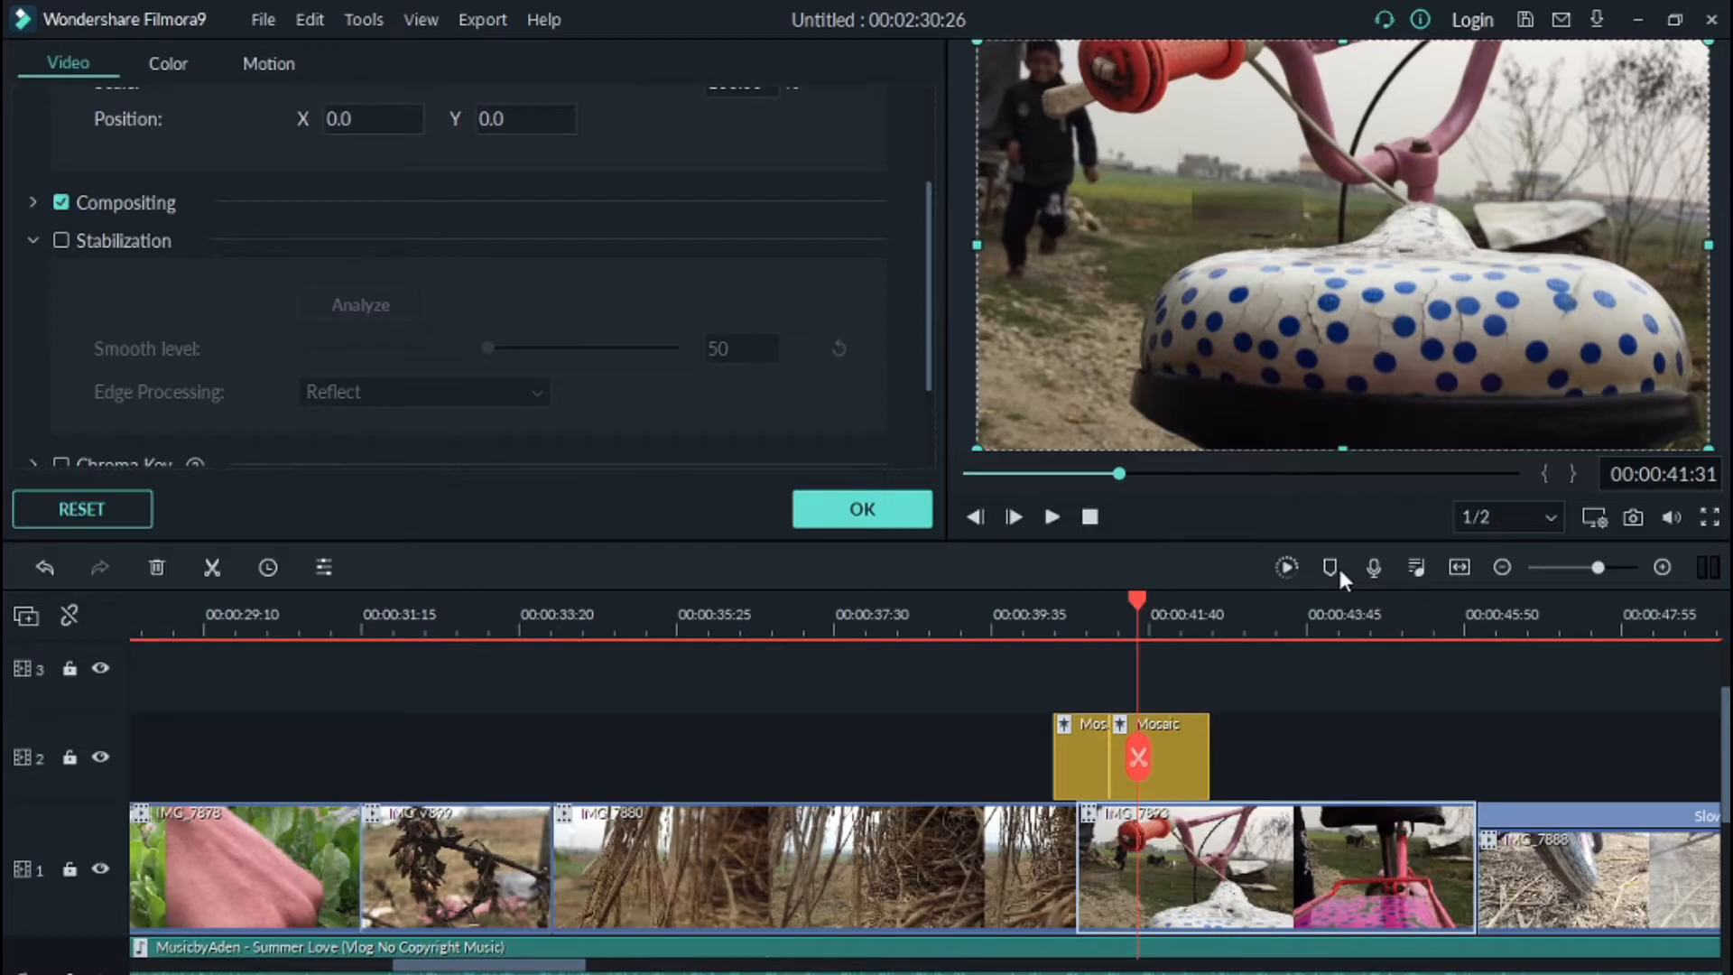
Step: Split the Mosaic effect again further along and reposition the mosaic area on the new segment
left_click(1174, 778)
left_click(216, 572)
left_click(1185, 773)
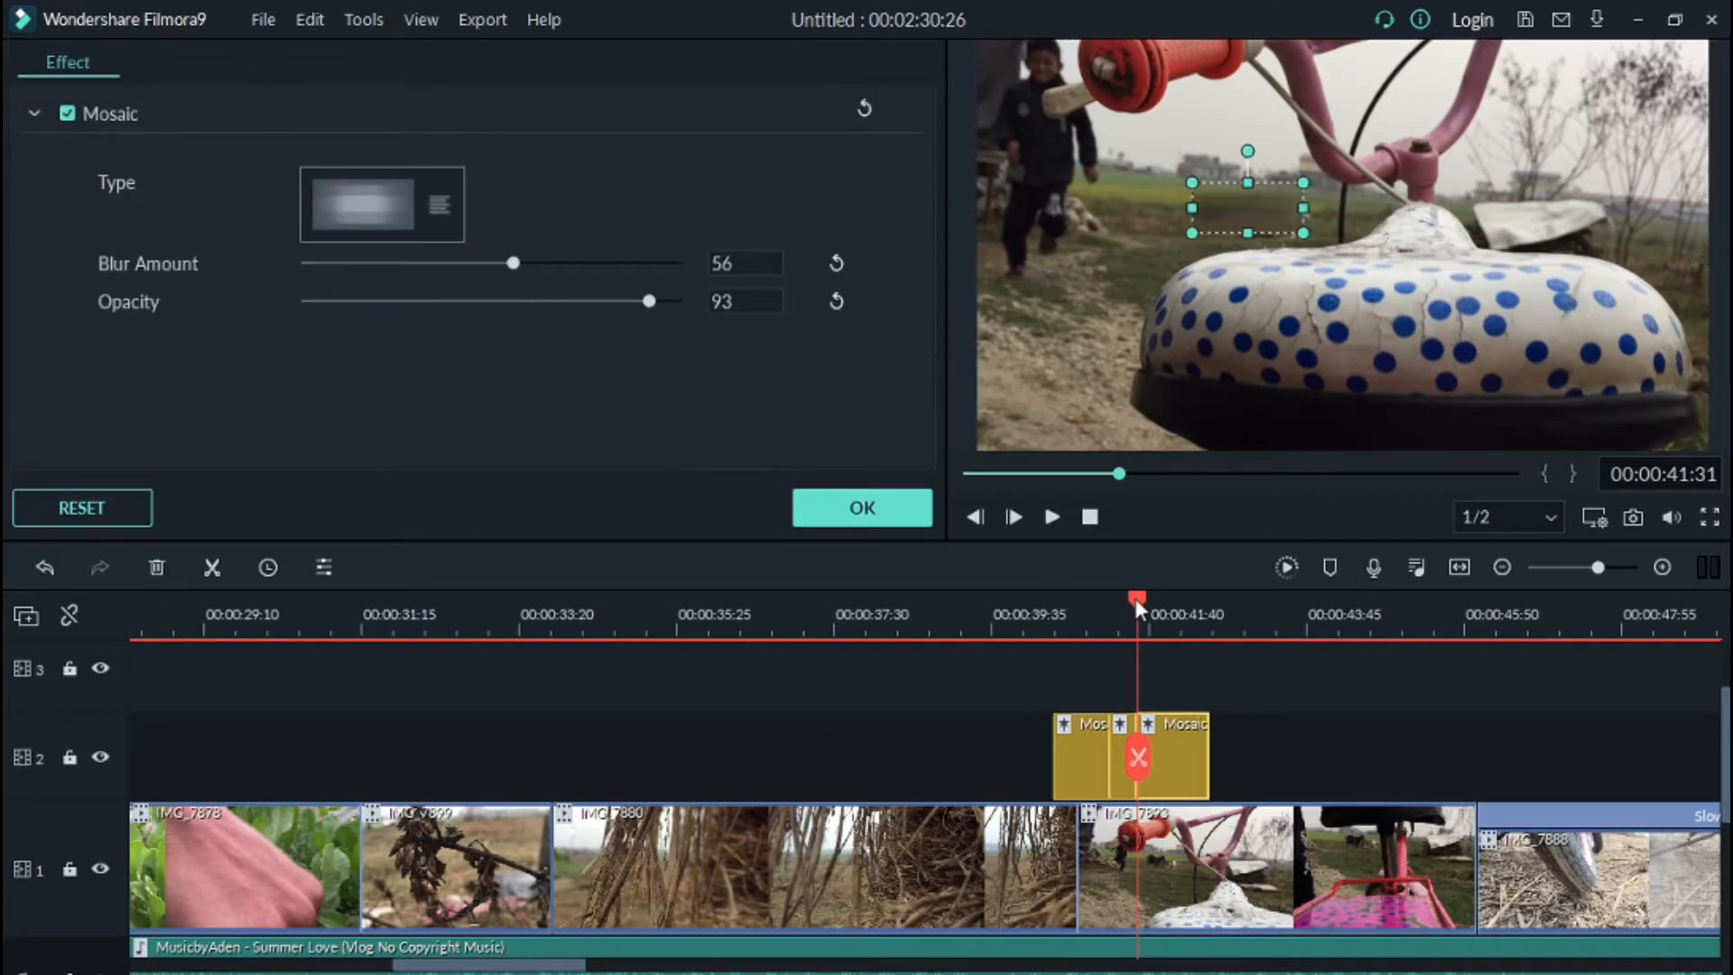
left_click_drag(1136, 600, 1155, 600)
left_click_drag(1256, 221, 1241, 223)
mouse_move(1235, 302)
left_mouse_down()
mouse_move(1213, 309)
mouse_move(1227, 314)
left_mouse_up()
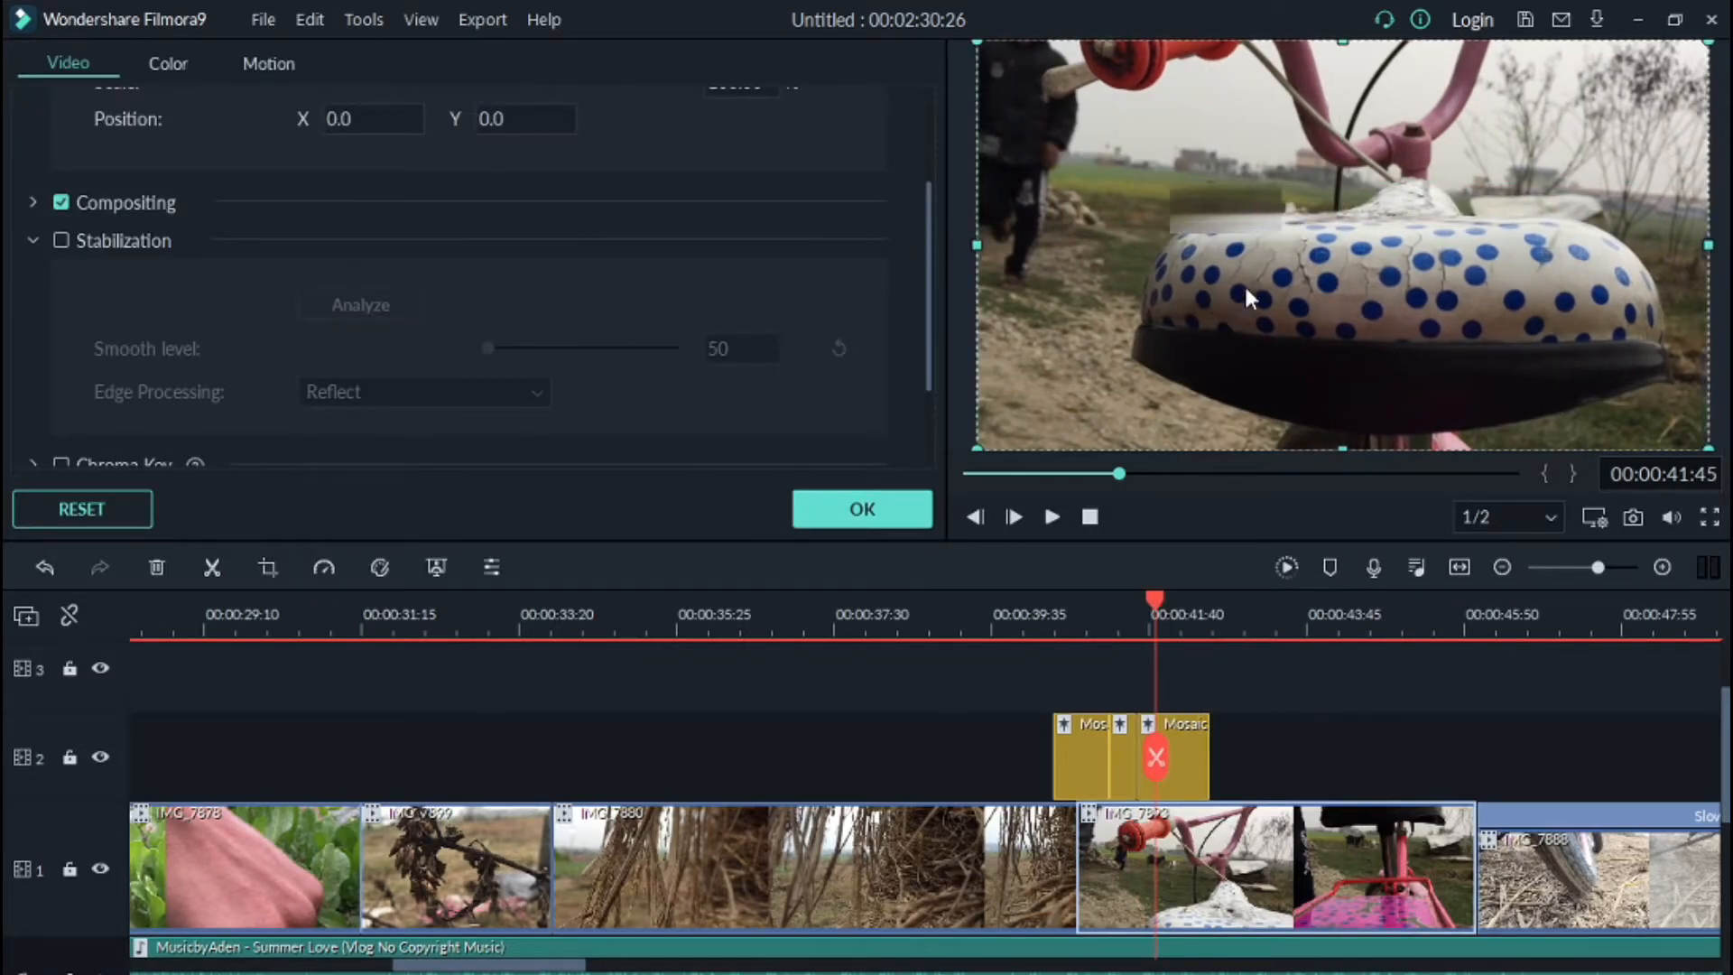
left_click(1252, 216)
left_click_drag(1287, 232, 1216, 206)
Step: Zoom into the timeline, delete the mosaic segment lying before the handlebar clip, and select the remaining segment
left_click_drag(1150, 594, 1077, 611)
scroll(1129, 603, "up", 2)
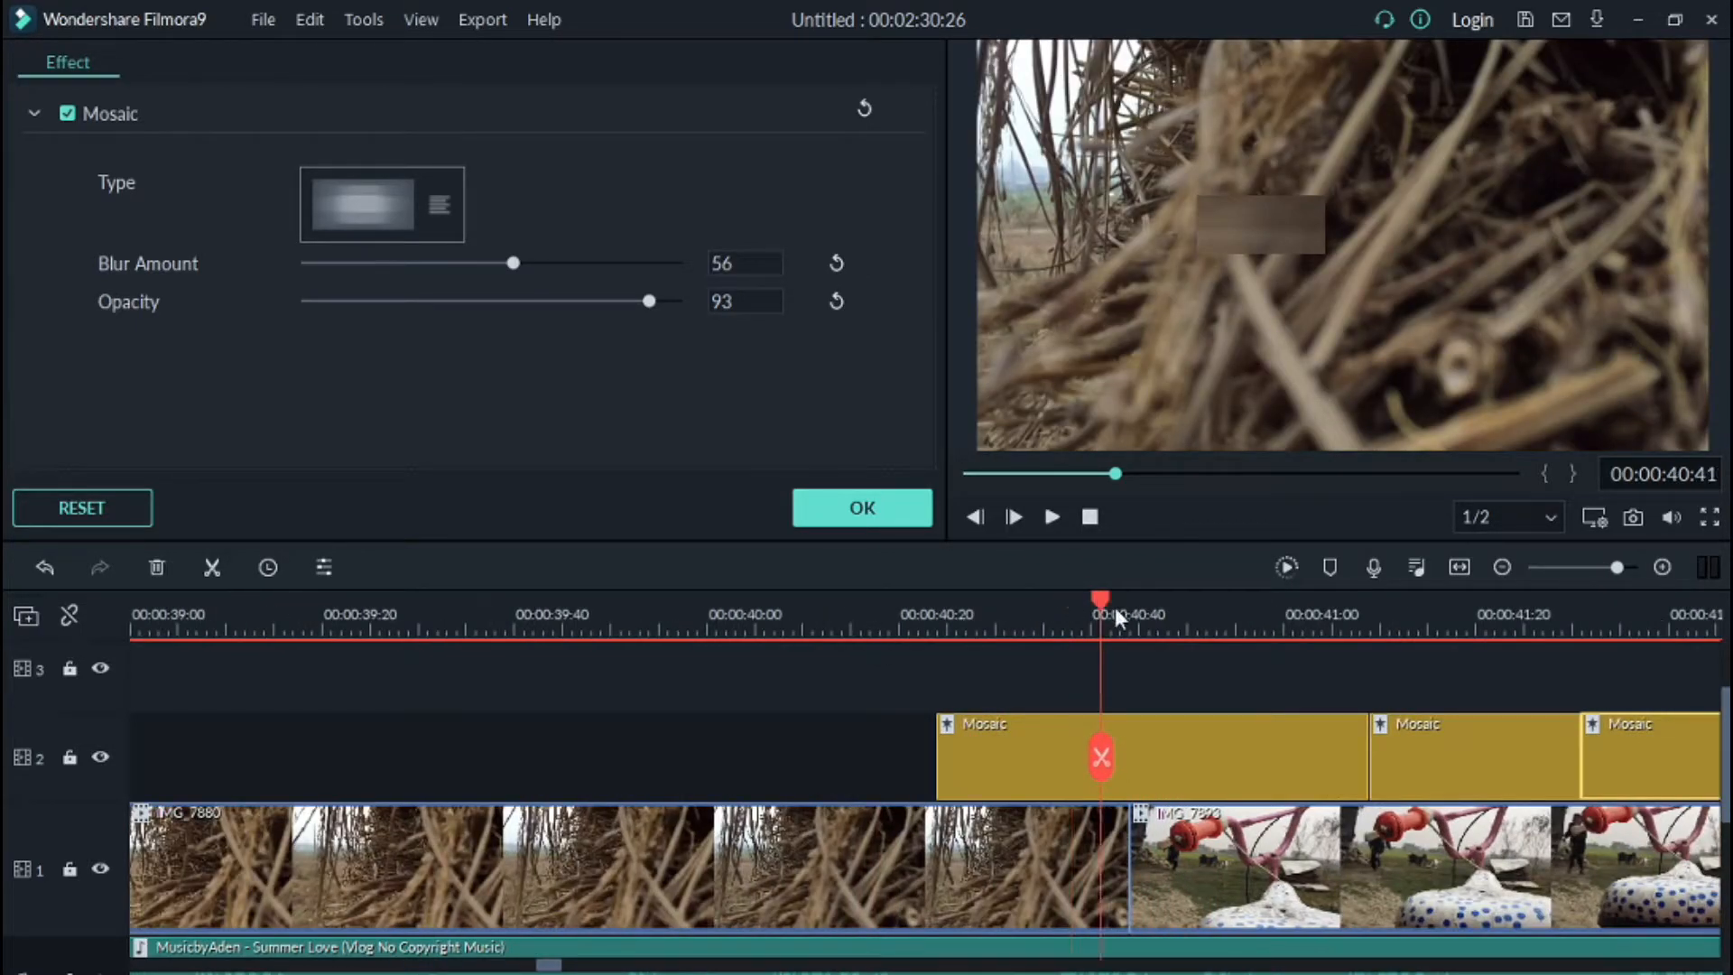
left_click(1129, 621)
left_click(1040, 742)
left_click(1130, 758)
right_click(1023, 767)
left_click(1089, 470)
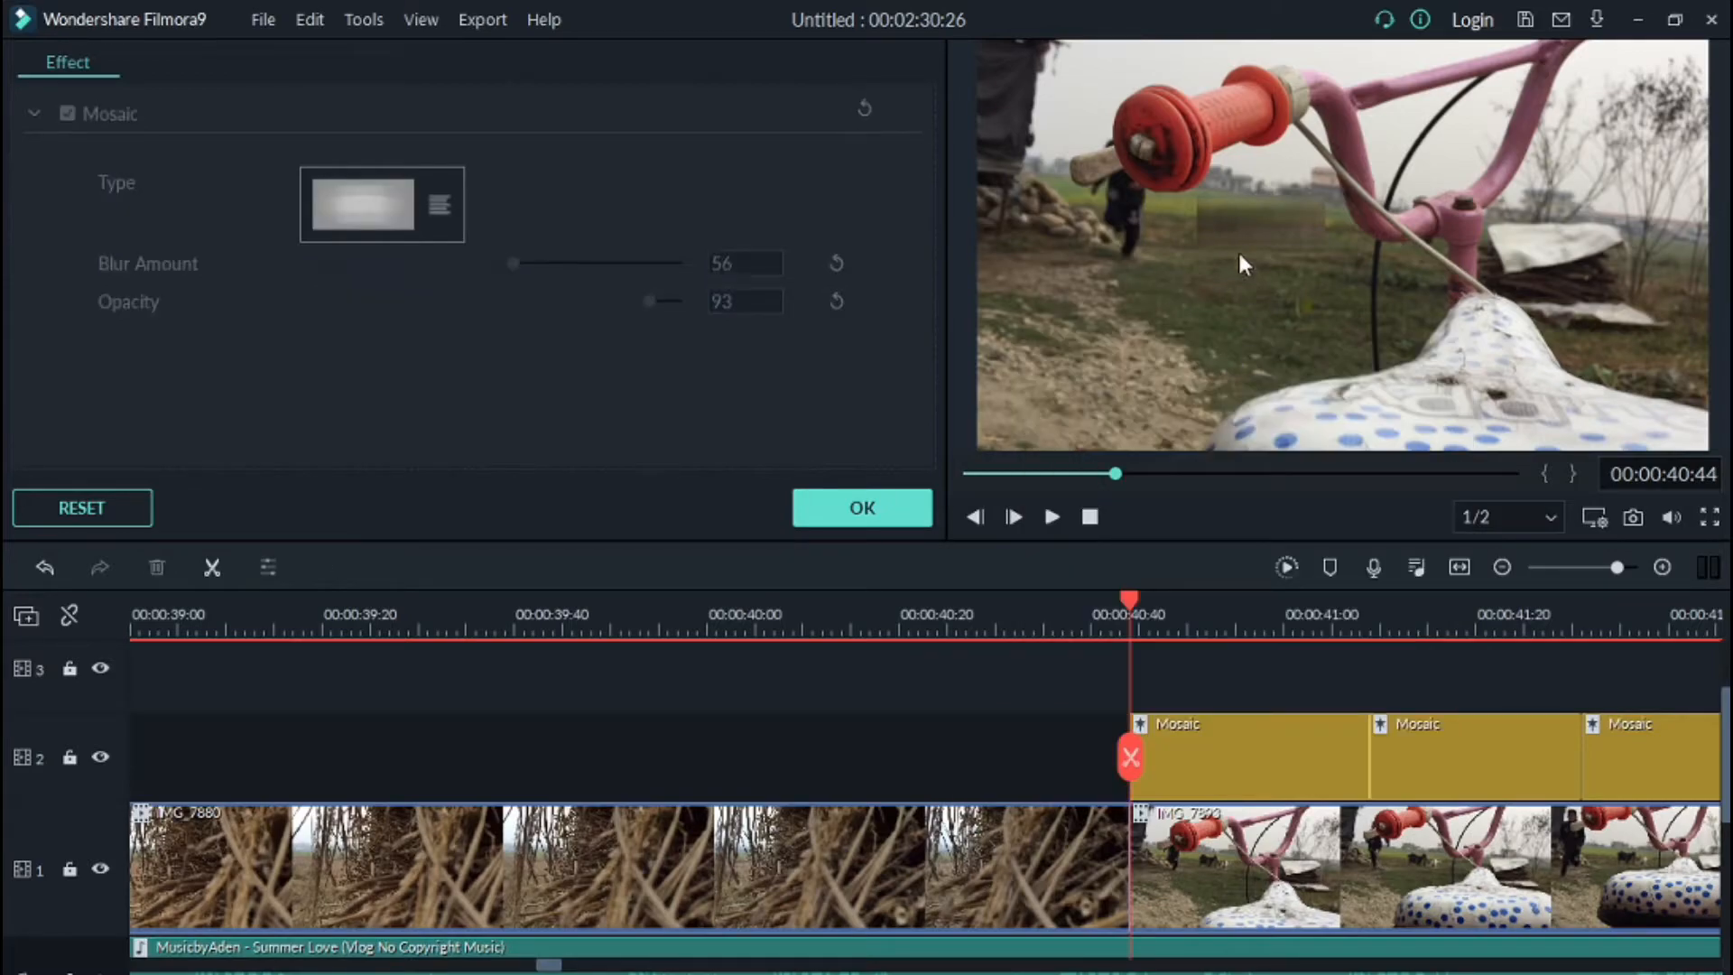
left_click(1237, 776)
left_click_drag(484, 264, 508, 264)
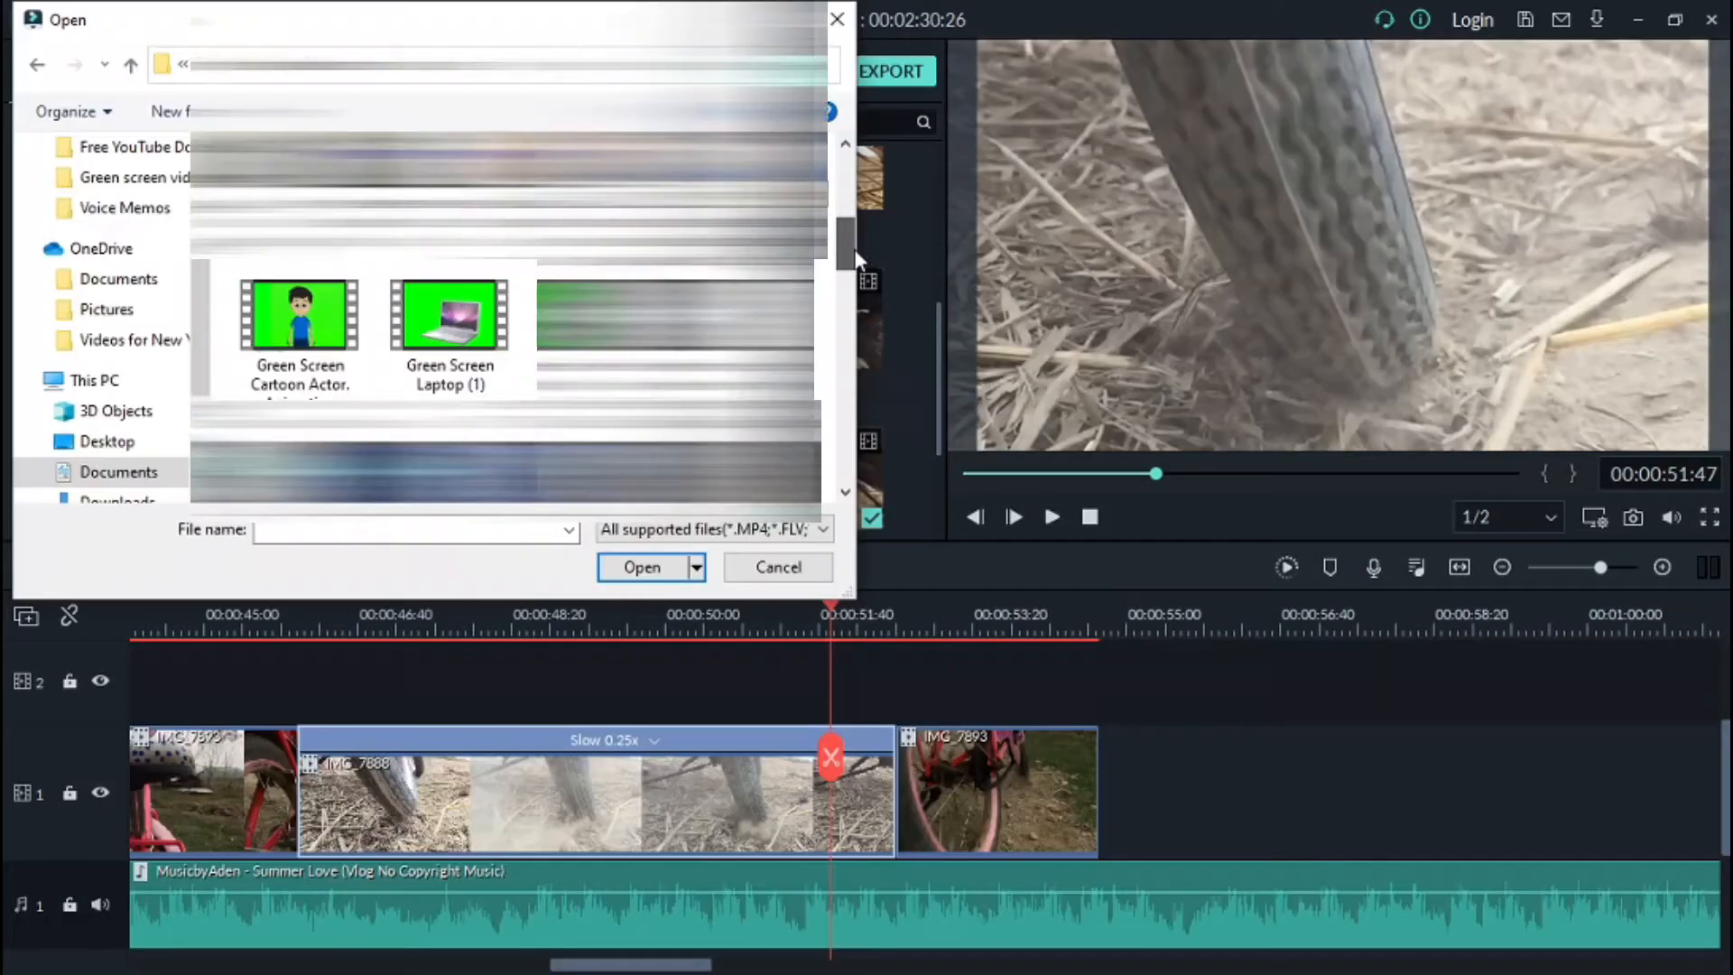
Step: Import a green screen Subscribe video, place it on track 2 over the slowed tyre clip, and delete its trailing part
left_click(615, 289)
left_click(672, 567)
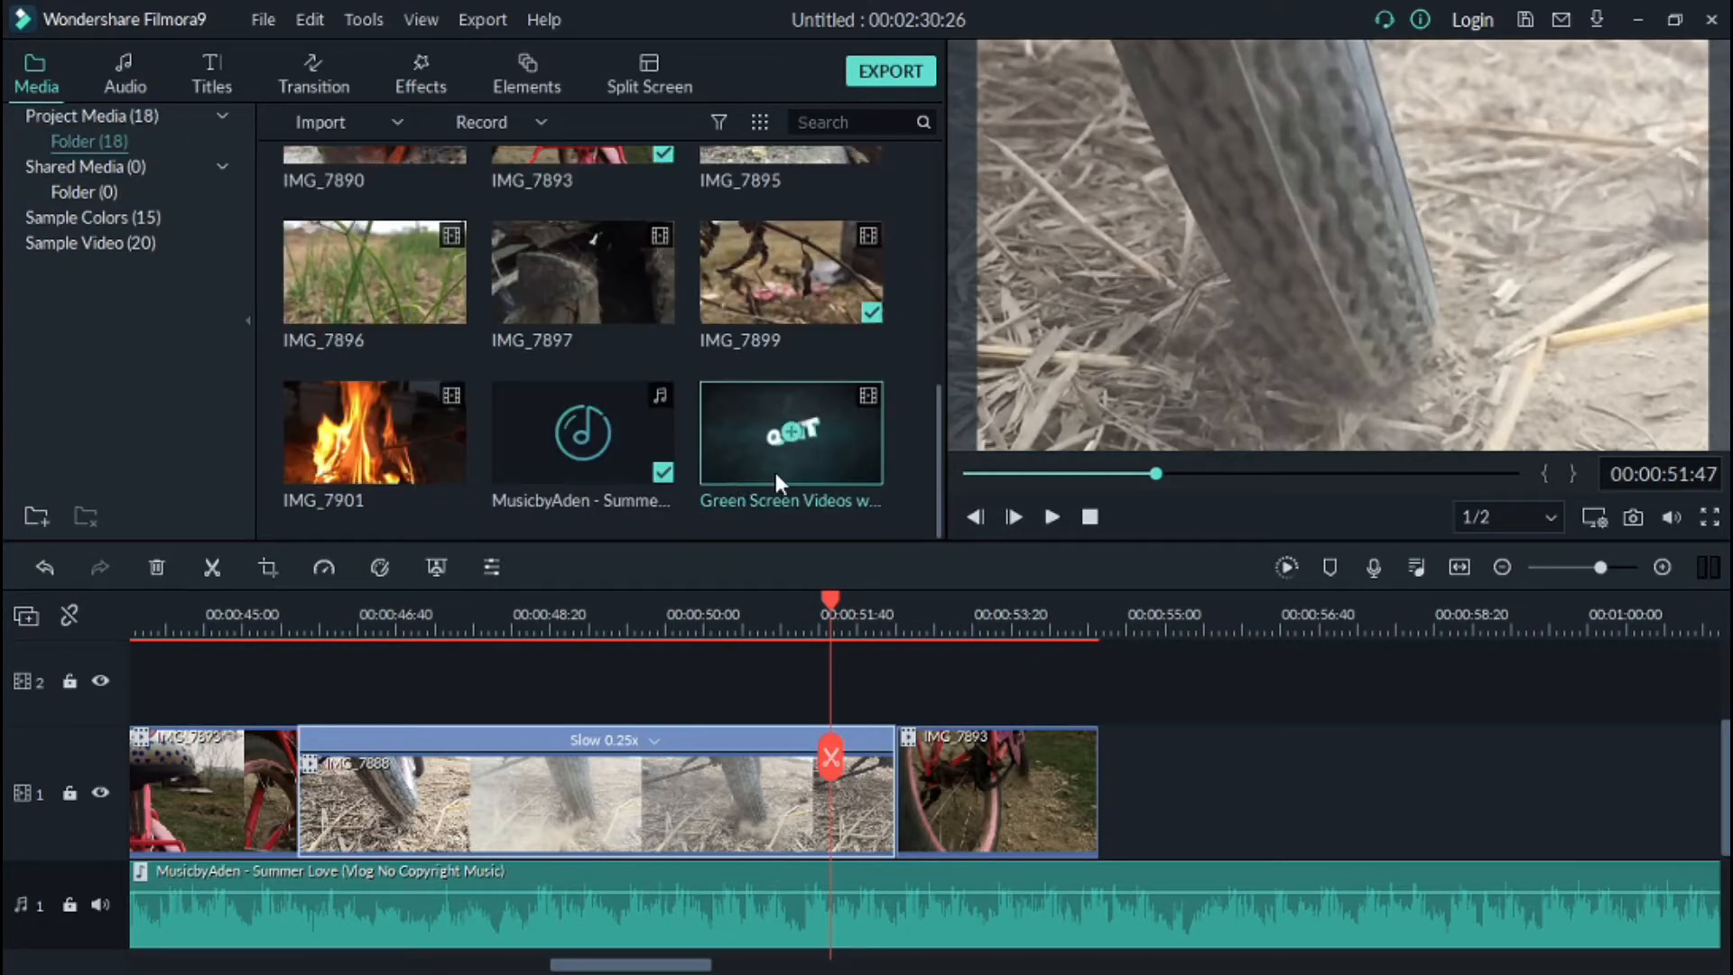
left_click_drag(760, 473, 900, 721)
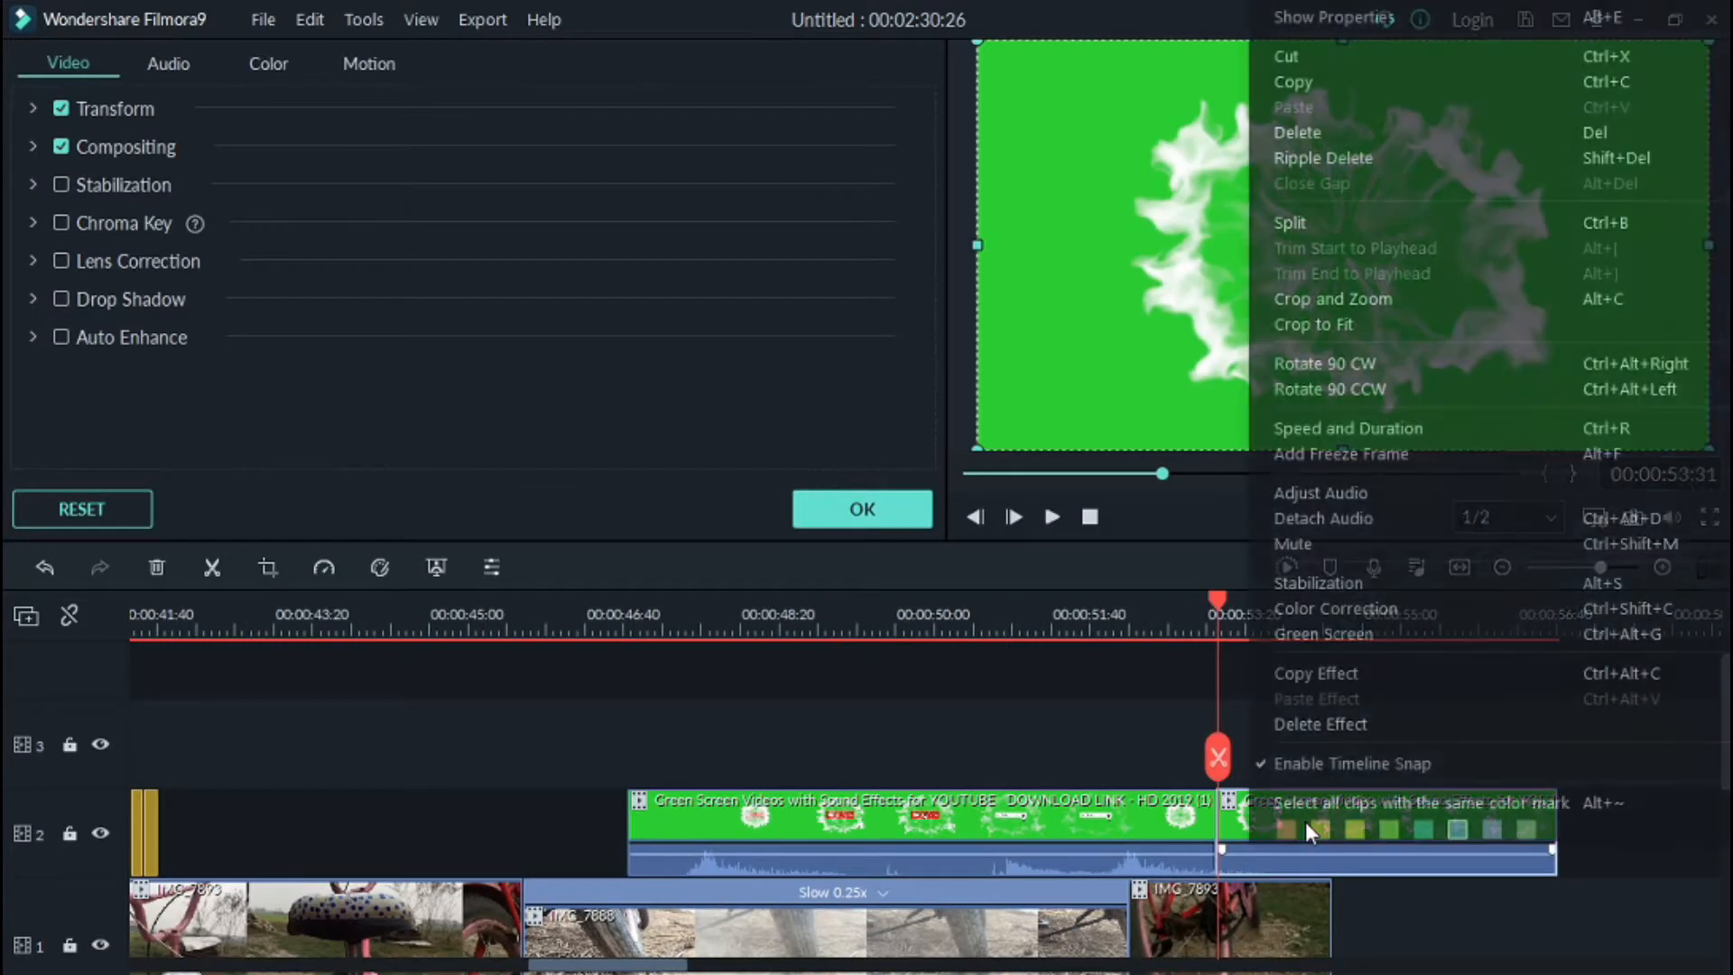
left_click(1321, 132)
left_click_drag(1201, 619, 669, 718)
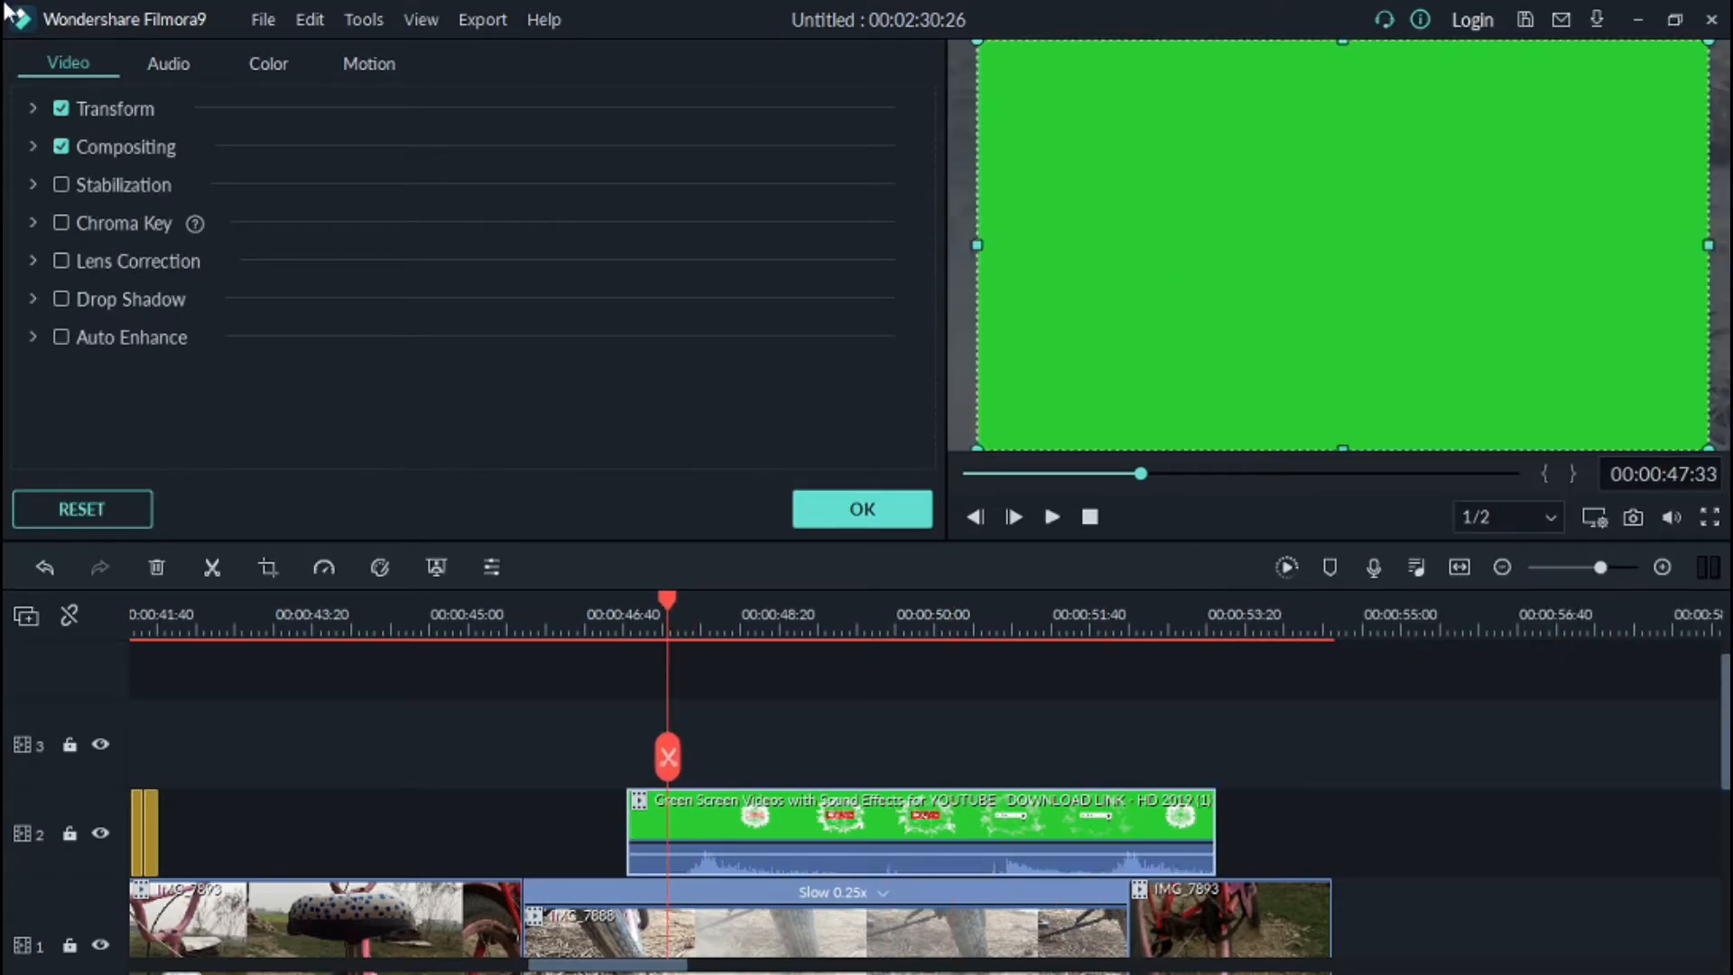
Step: Enable Chroma Key on the green screen clip and set its Offset to 25
left_click(61, 223)
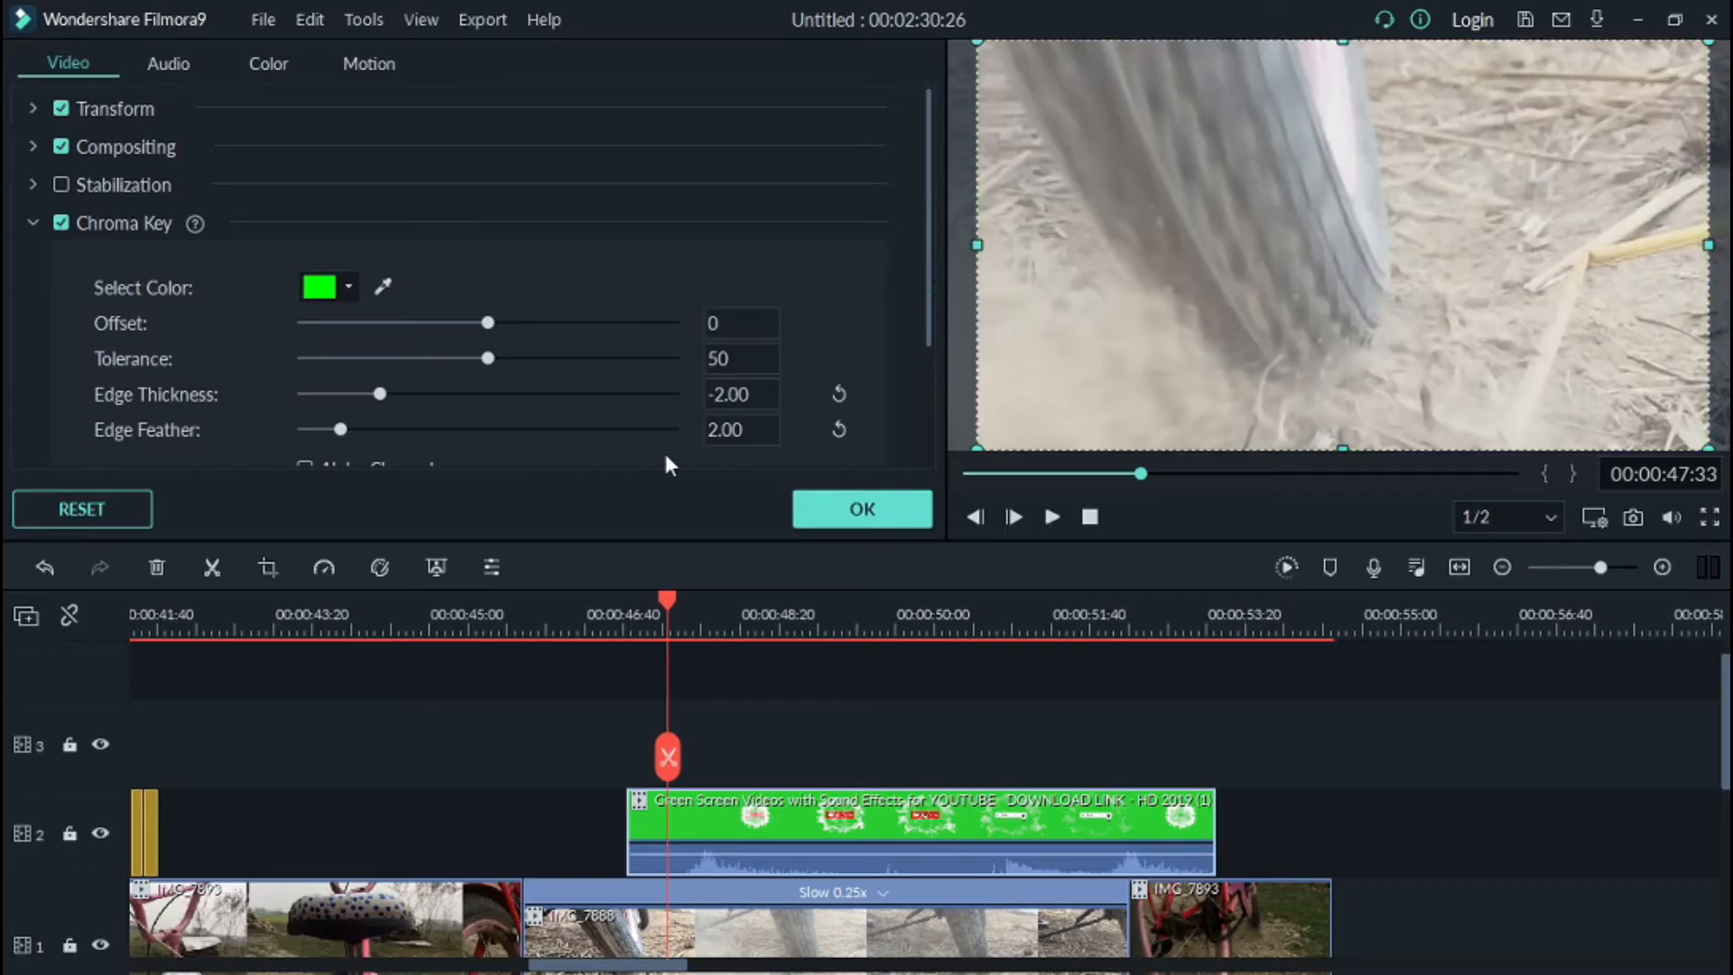
left_click_drag(673, 593, 854, 598)
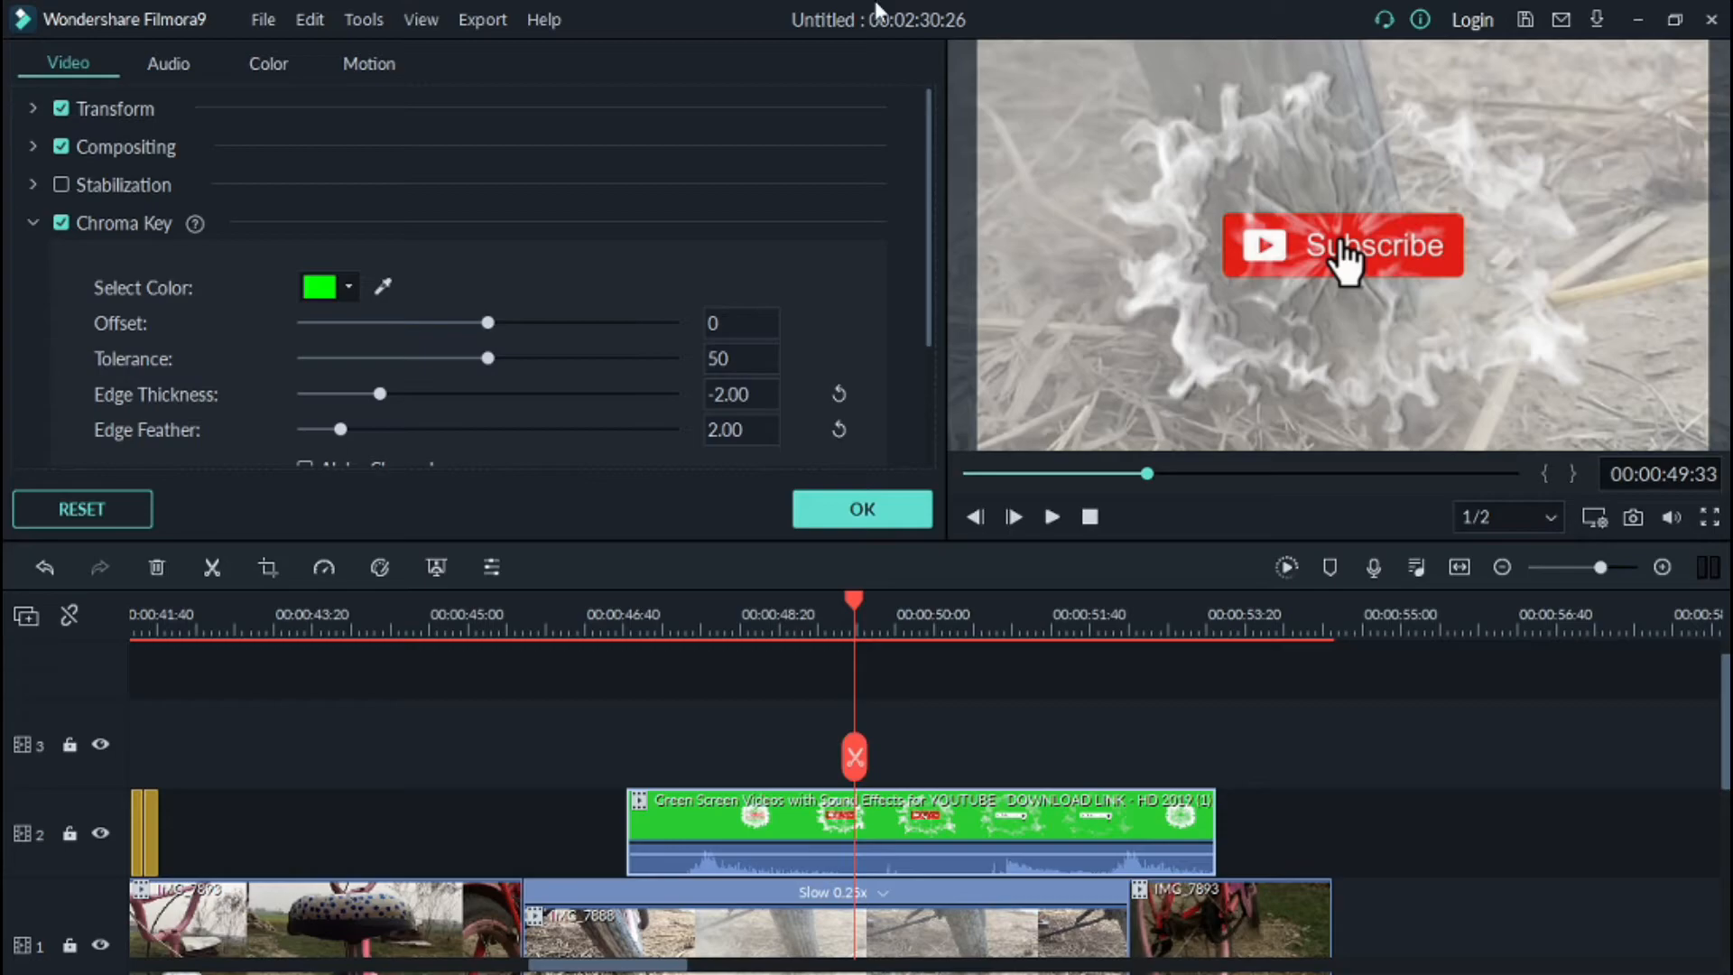
left_click_drag(489, 323, 529, 335)
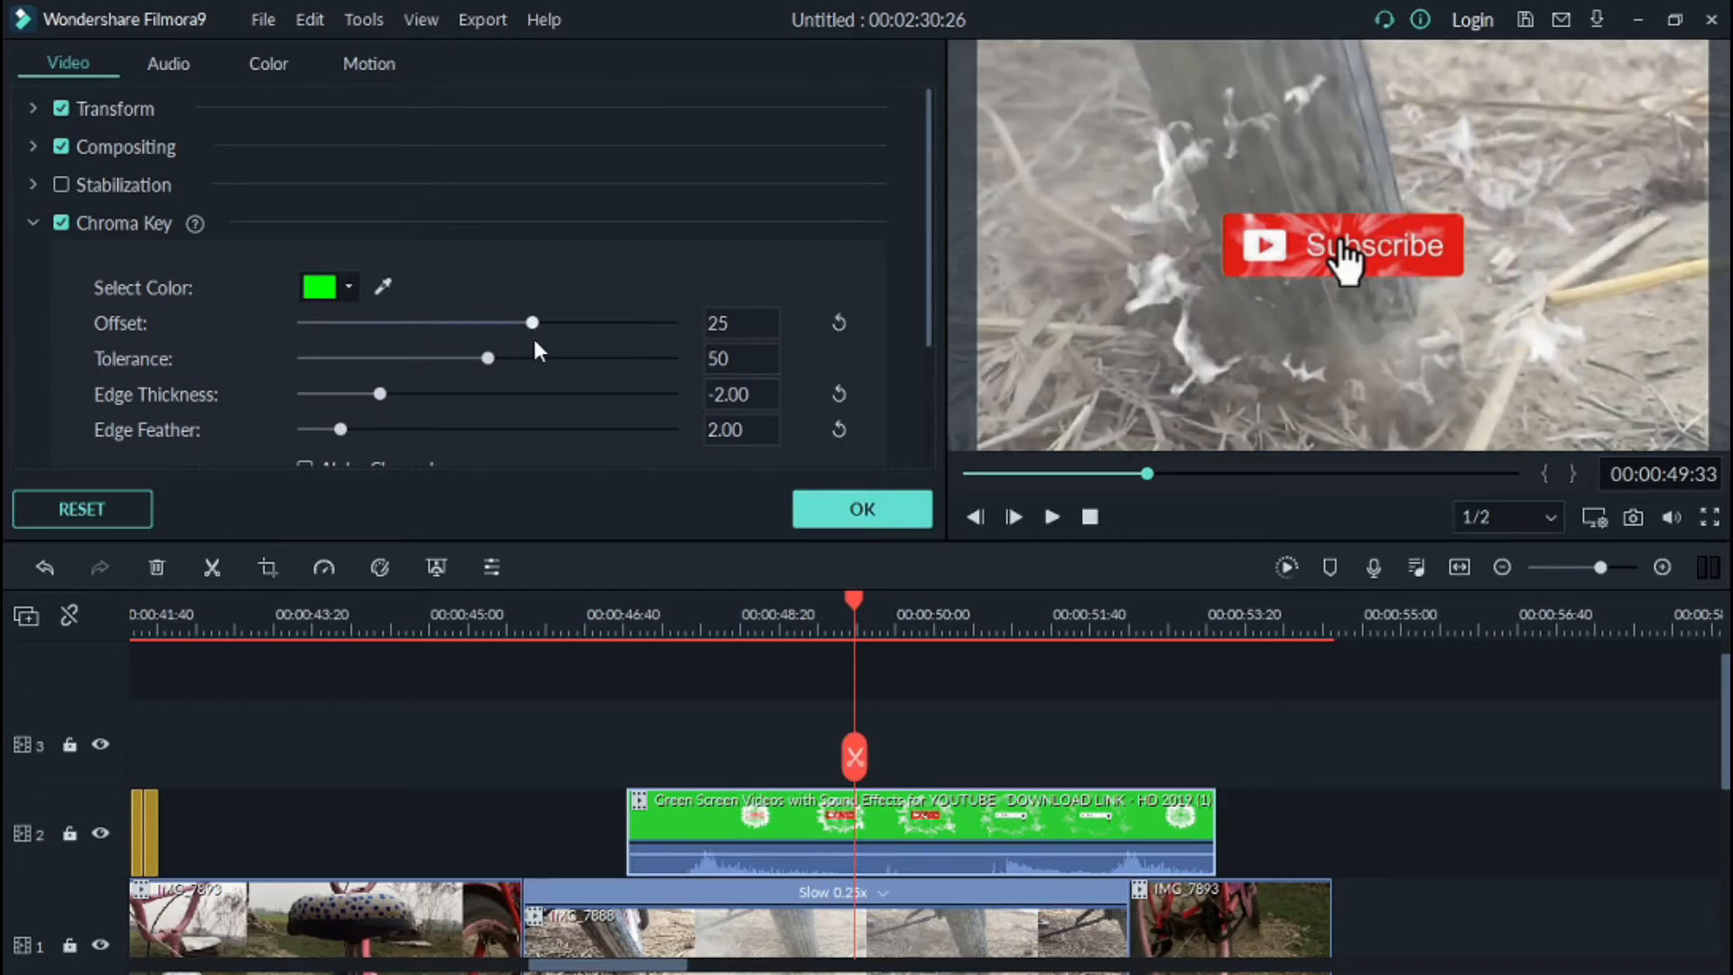
Step: Play the keyed overlay and add a fade-out to the end of the background music
left_click(1053, 516)
left_click(1053, 516)
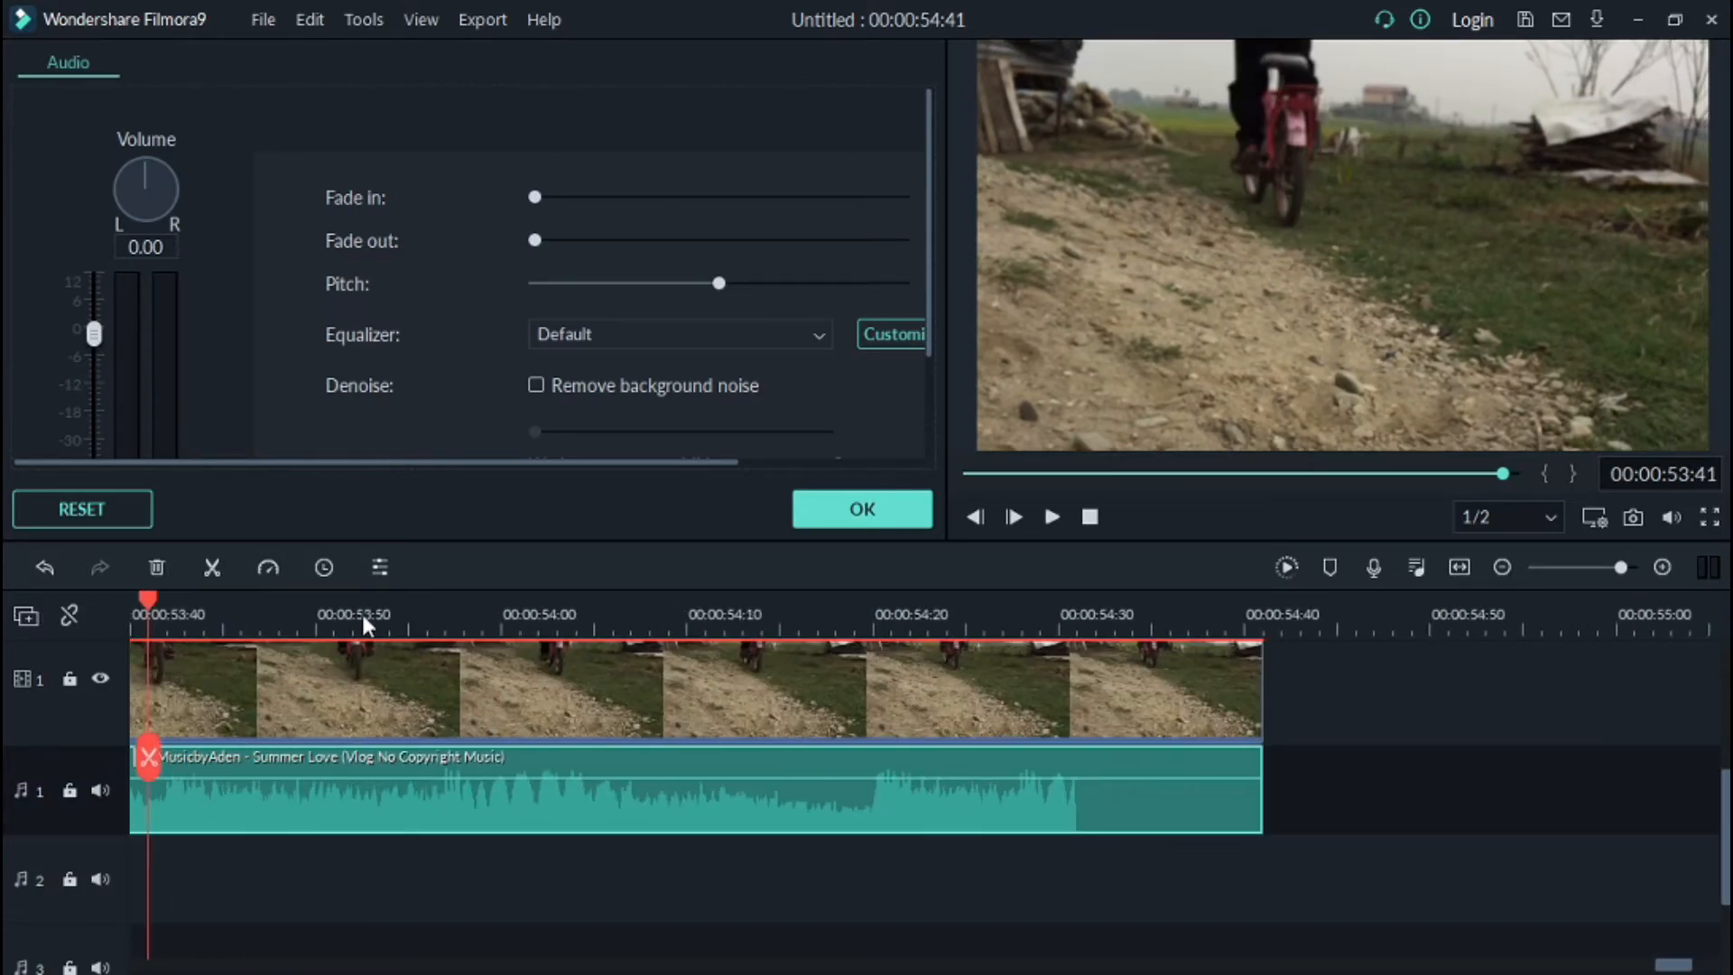
left_click_drag(535, 240, 527, 251)
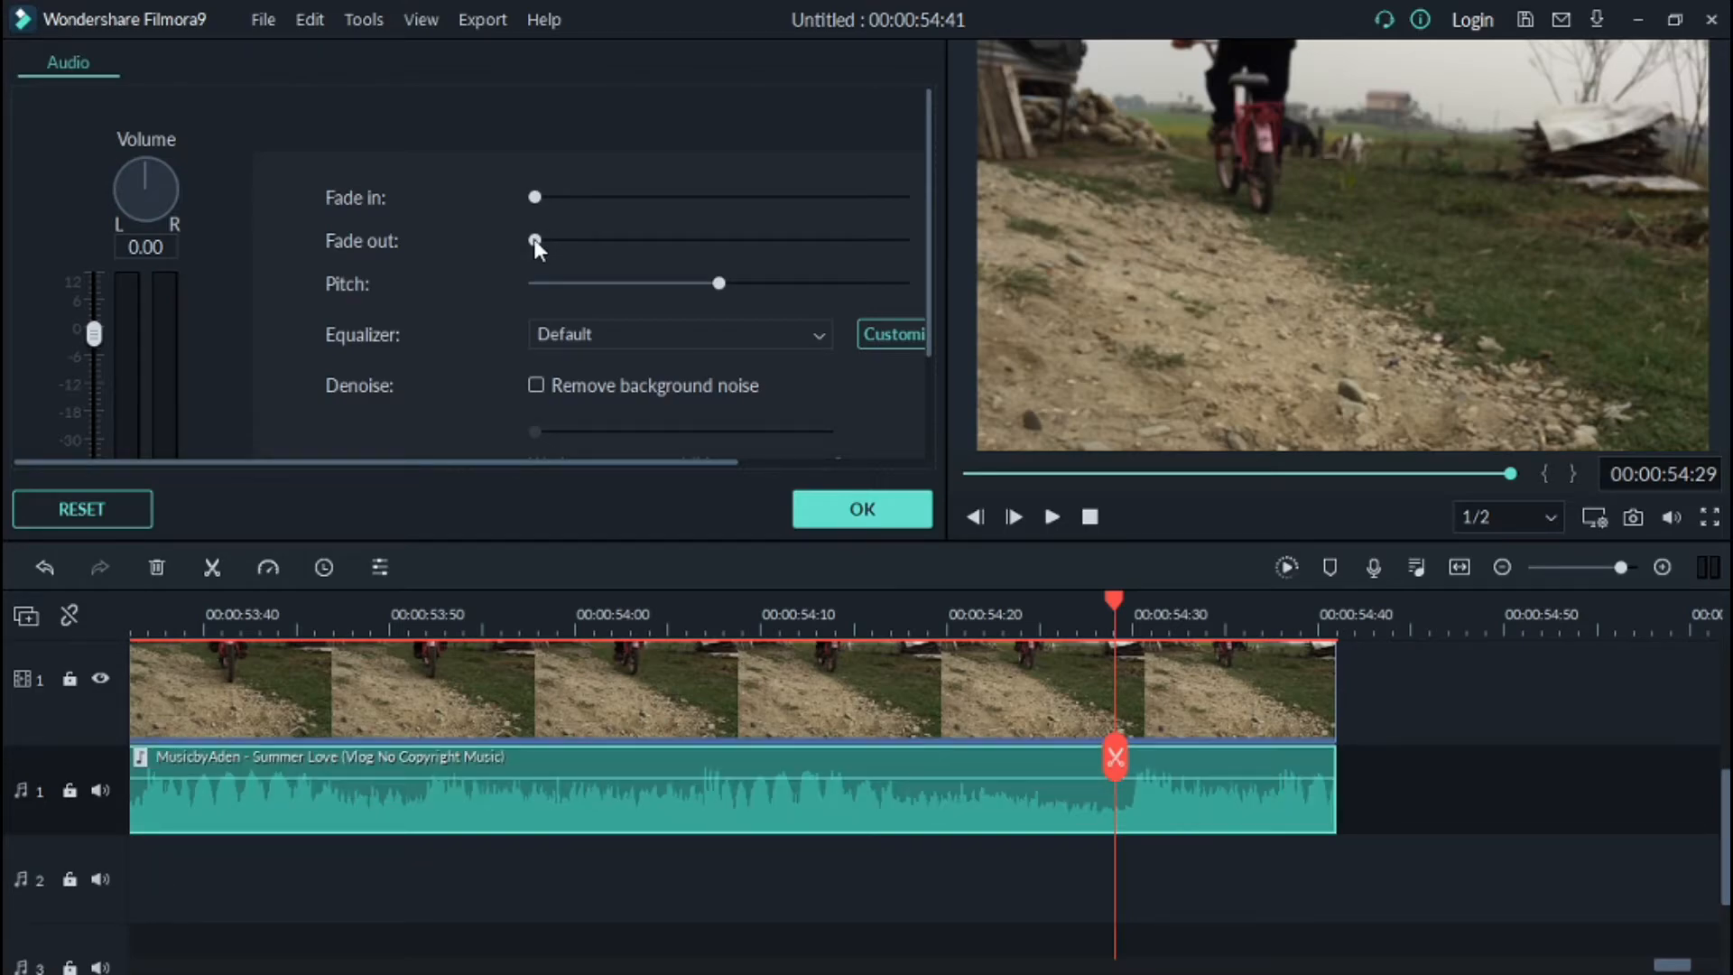
left_click_drag(535, 241, 533, 241)
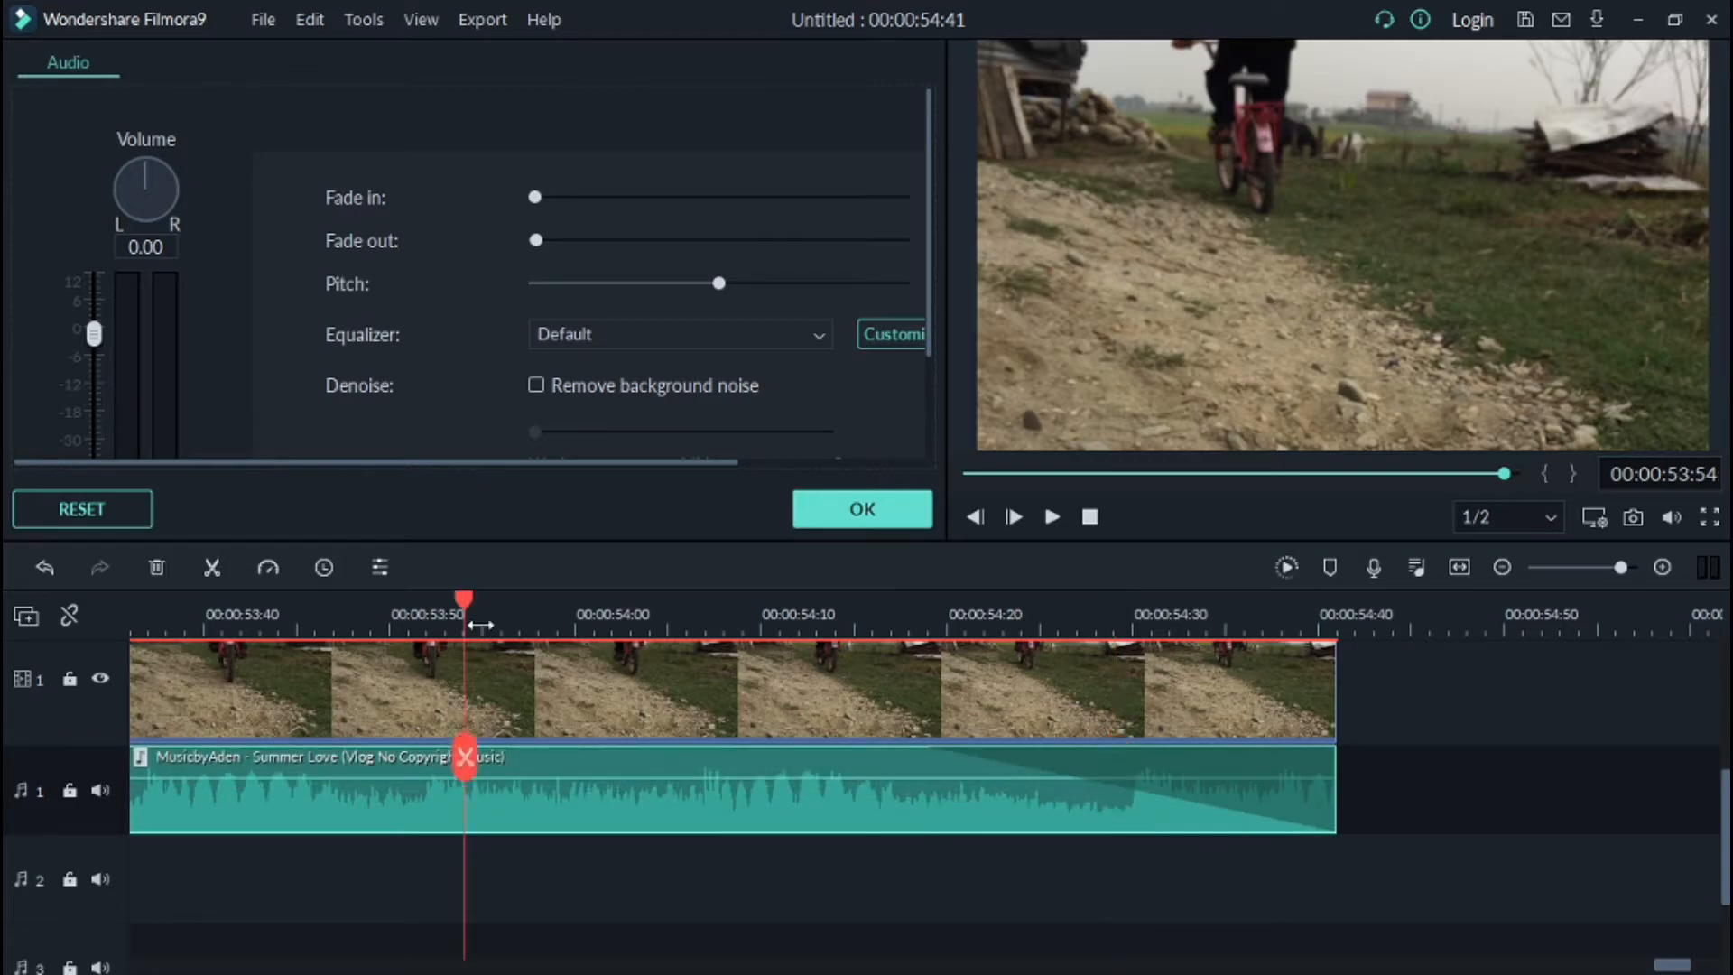
Step: Cut away the quiet opening of the background music and move the remaining music to the start of the timeline
left_click(1053, 518)
left_click(1058, 526)
left_click(1054, 524)
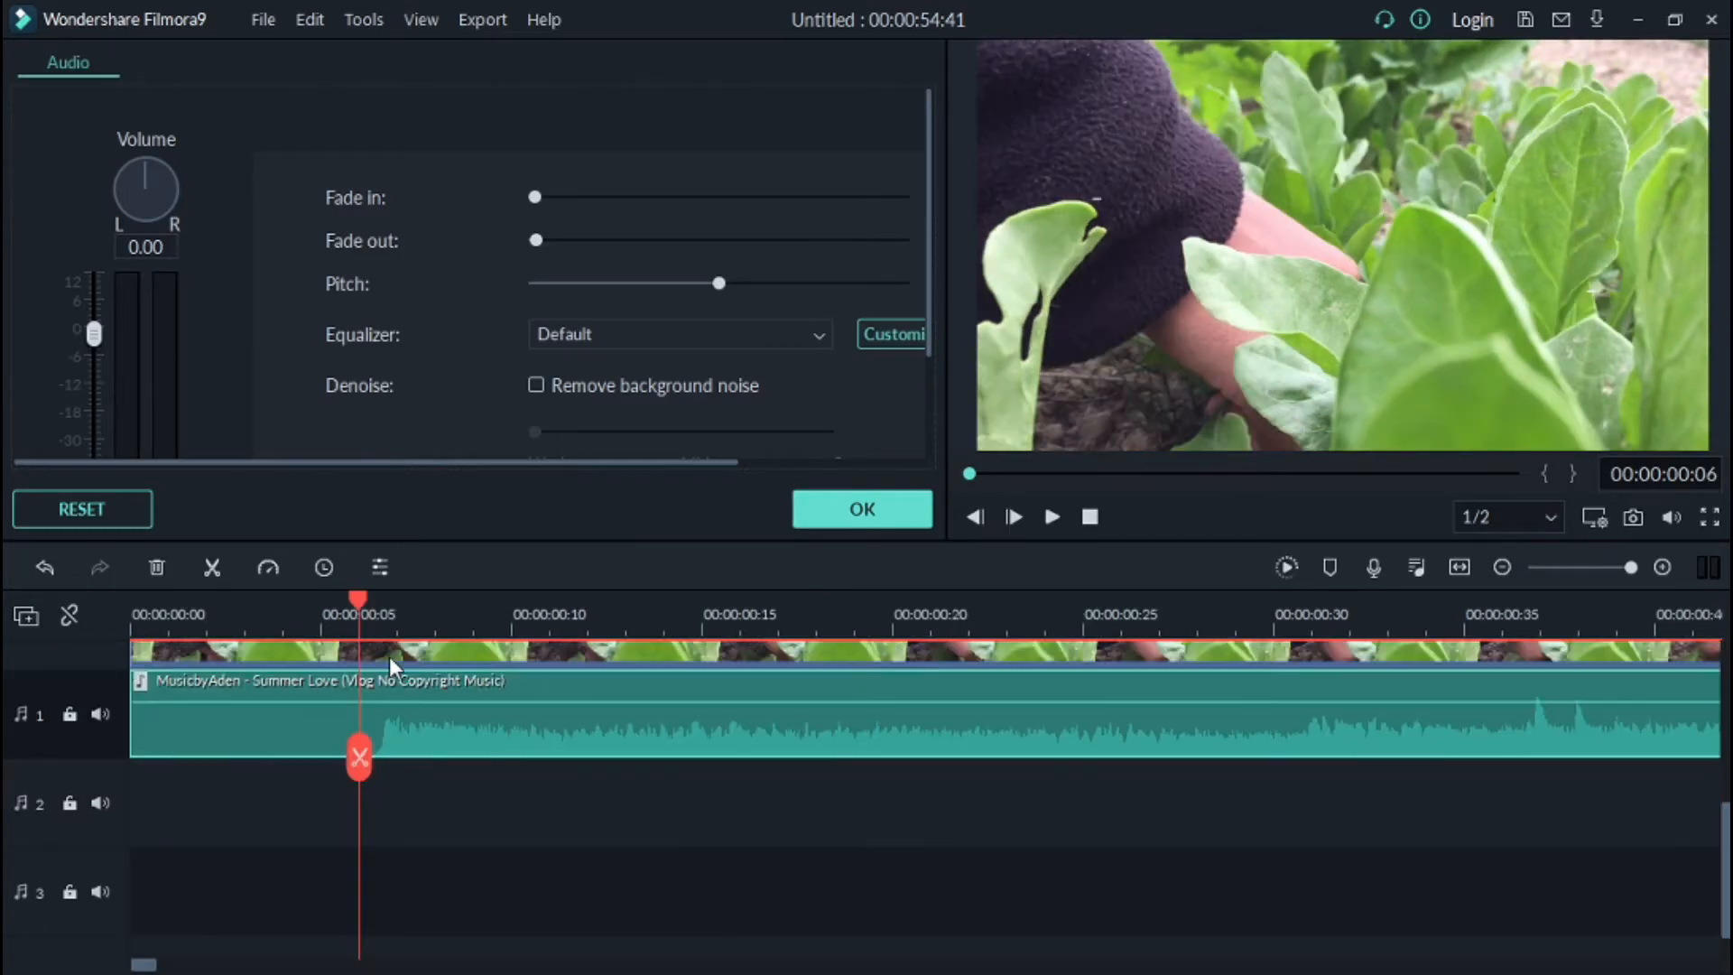
left_click_drag(404, 631, 350, 635)
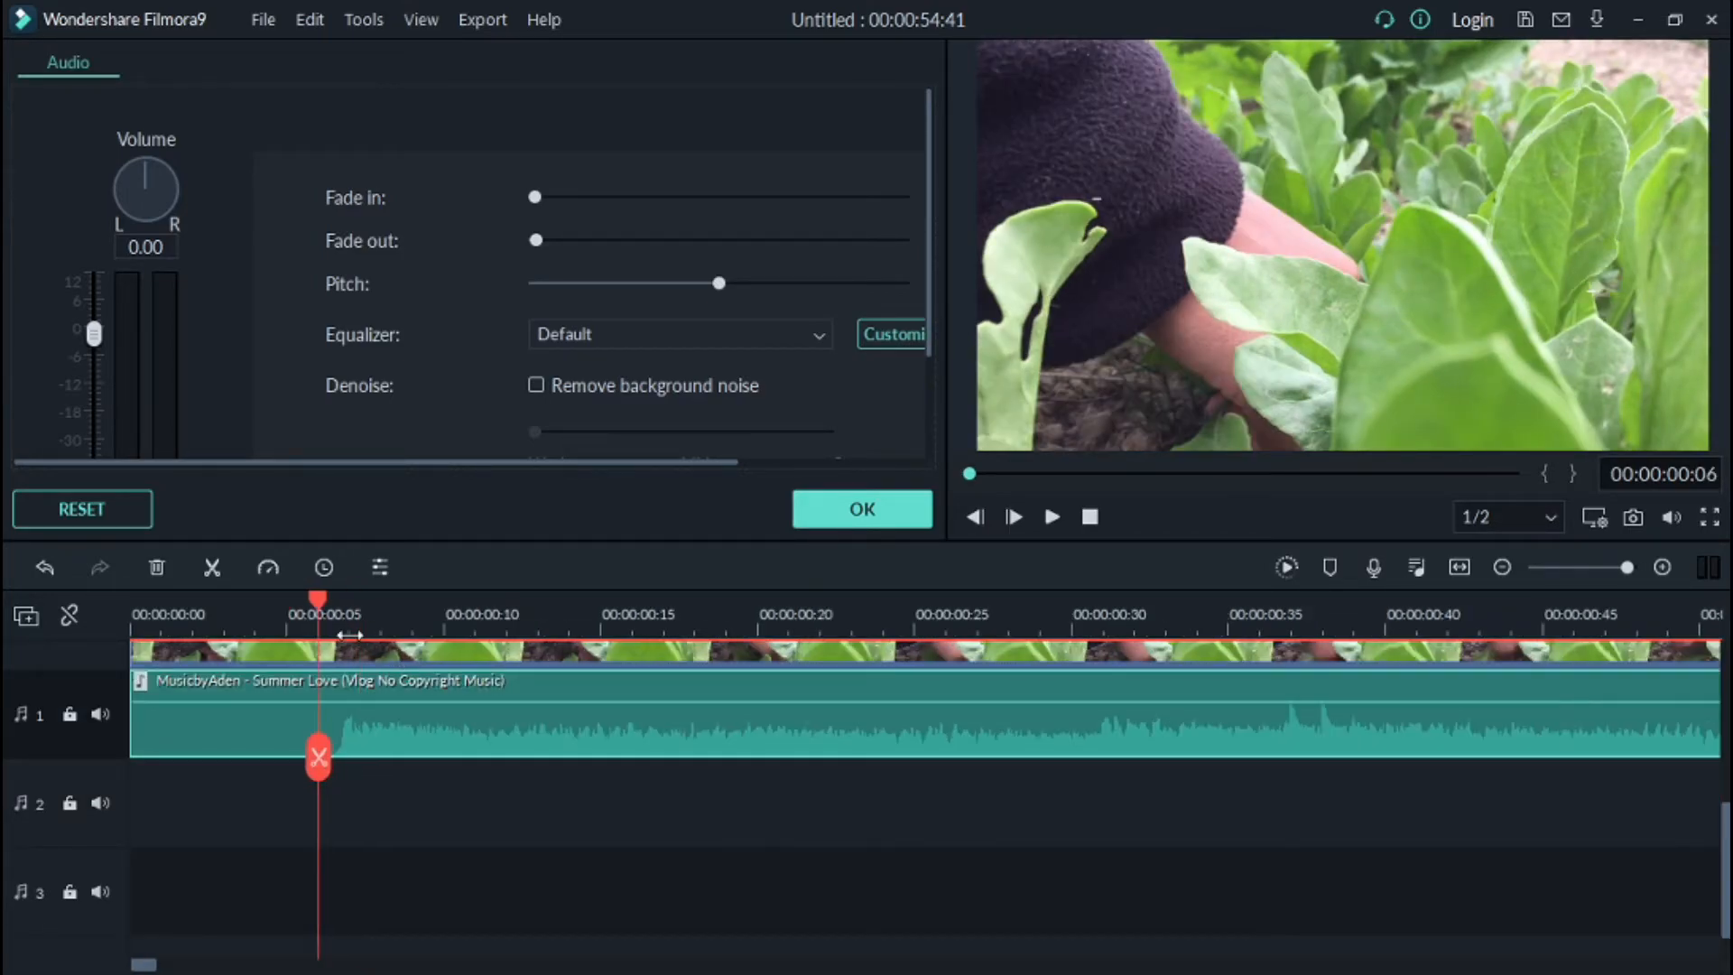
left_click_drag(683, 669, 334, 804)
left_click(214, 568)
left_click(248, 732)
right_click(248, 733)
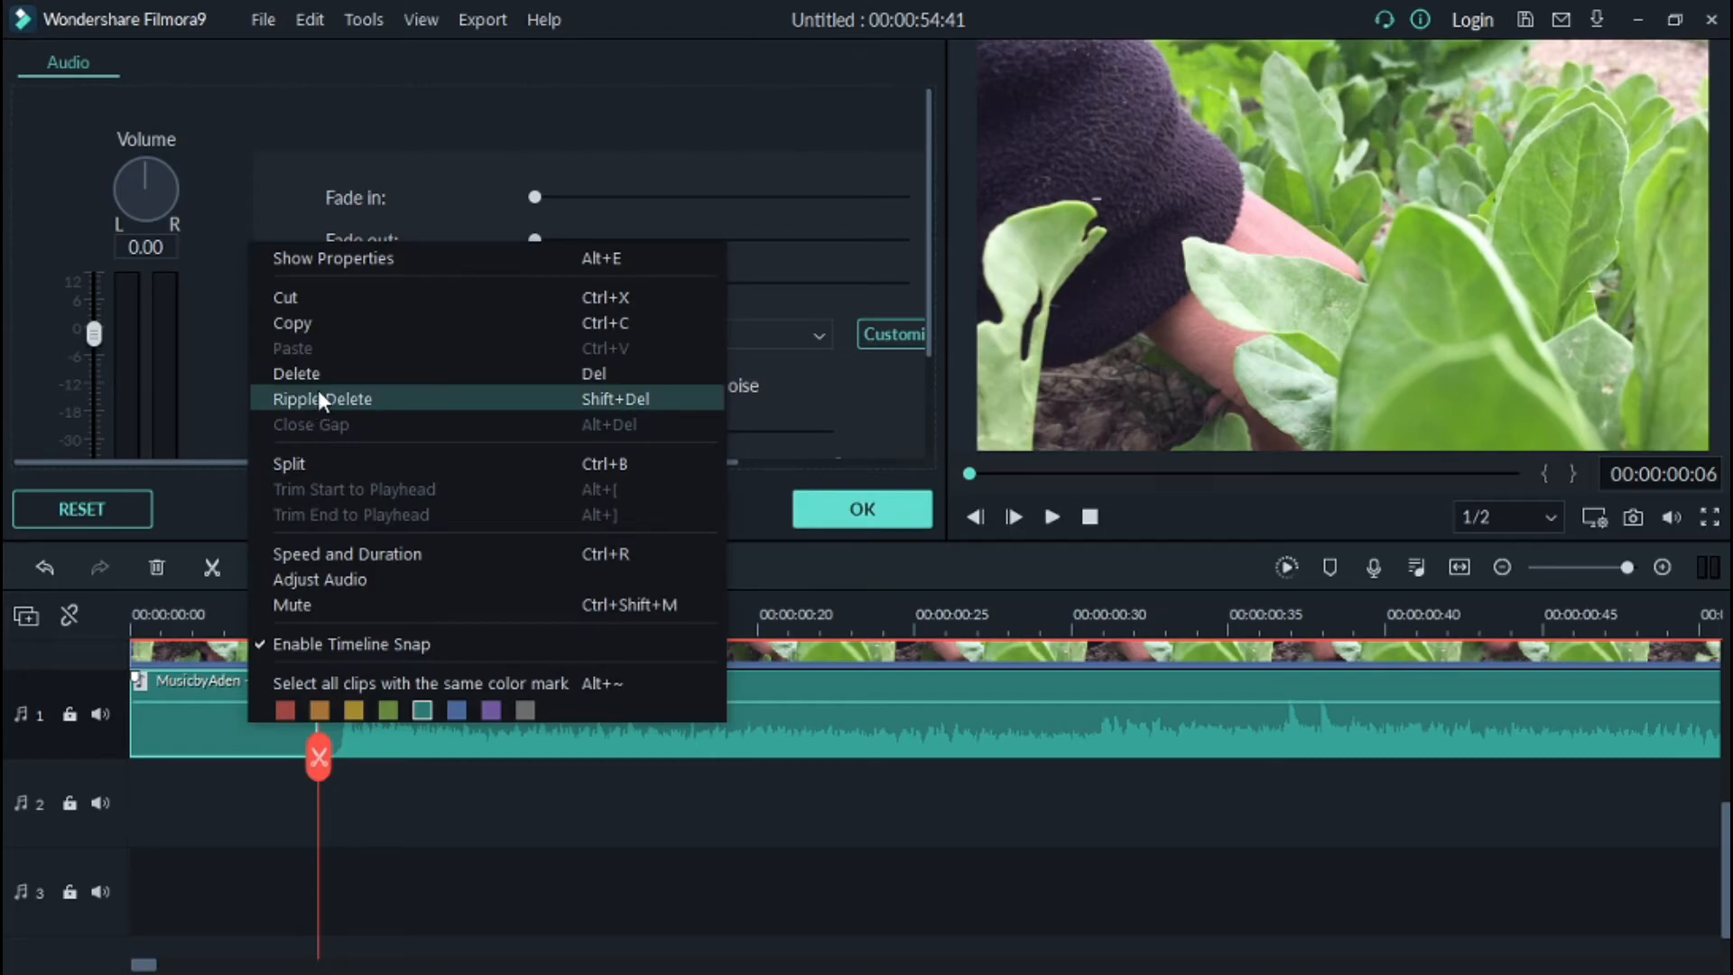
left_click(336, 371)
left_click_drag(458, 757, 272, 755)
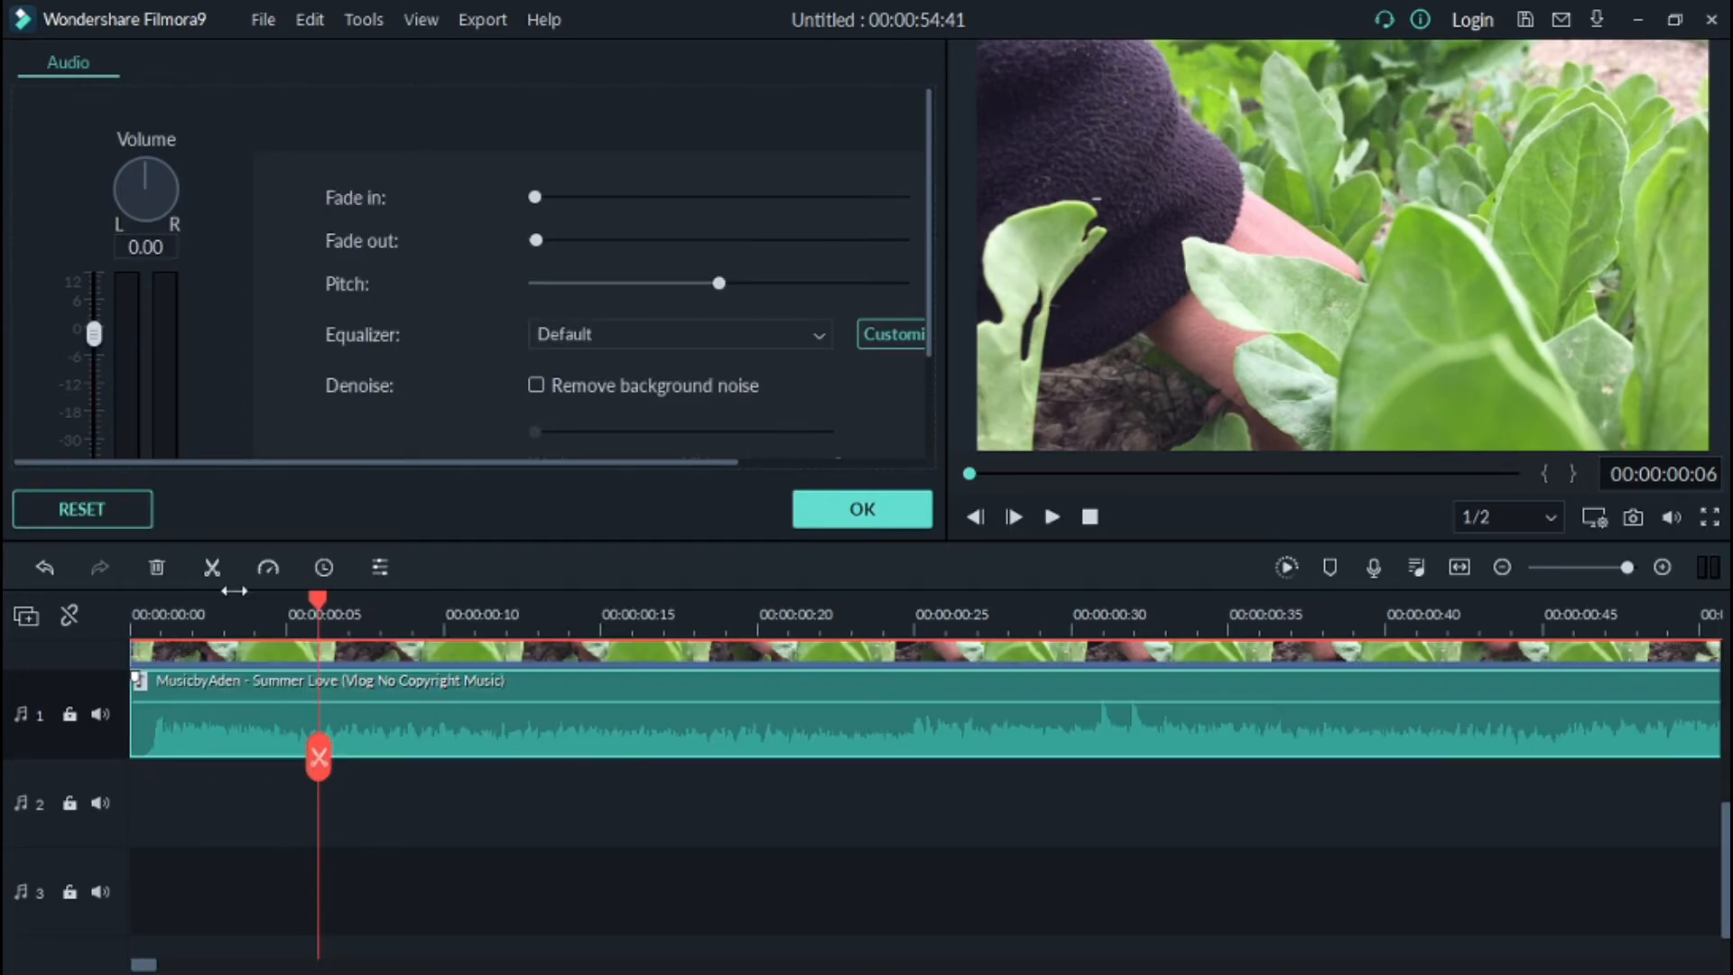
Step: Preview the opening with the trimmed music and close the audio settings
left_click_drag(447, 614, 1077, 623)
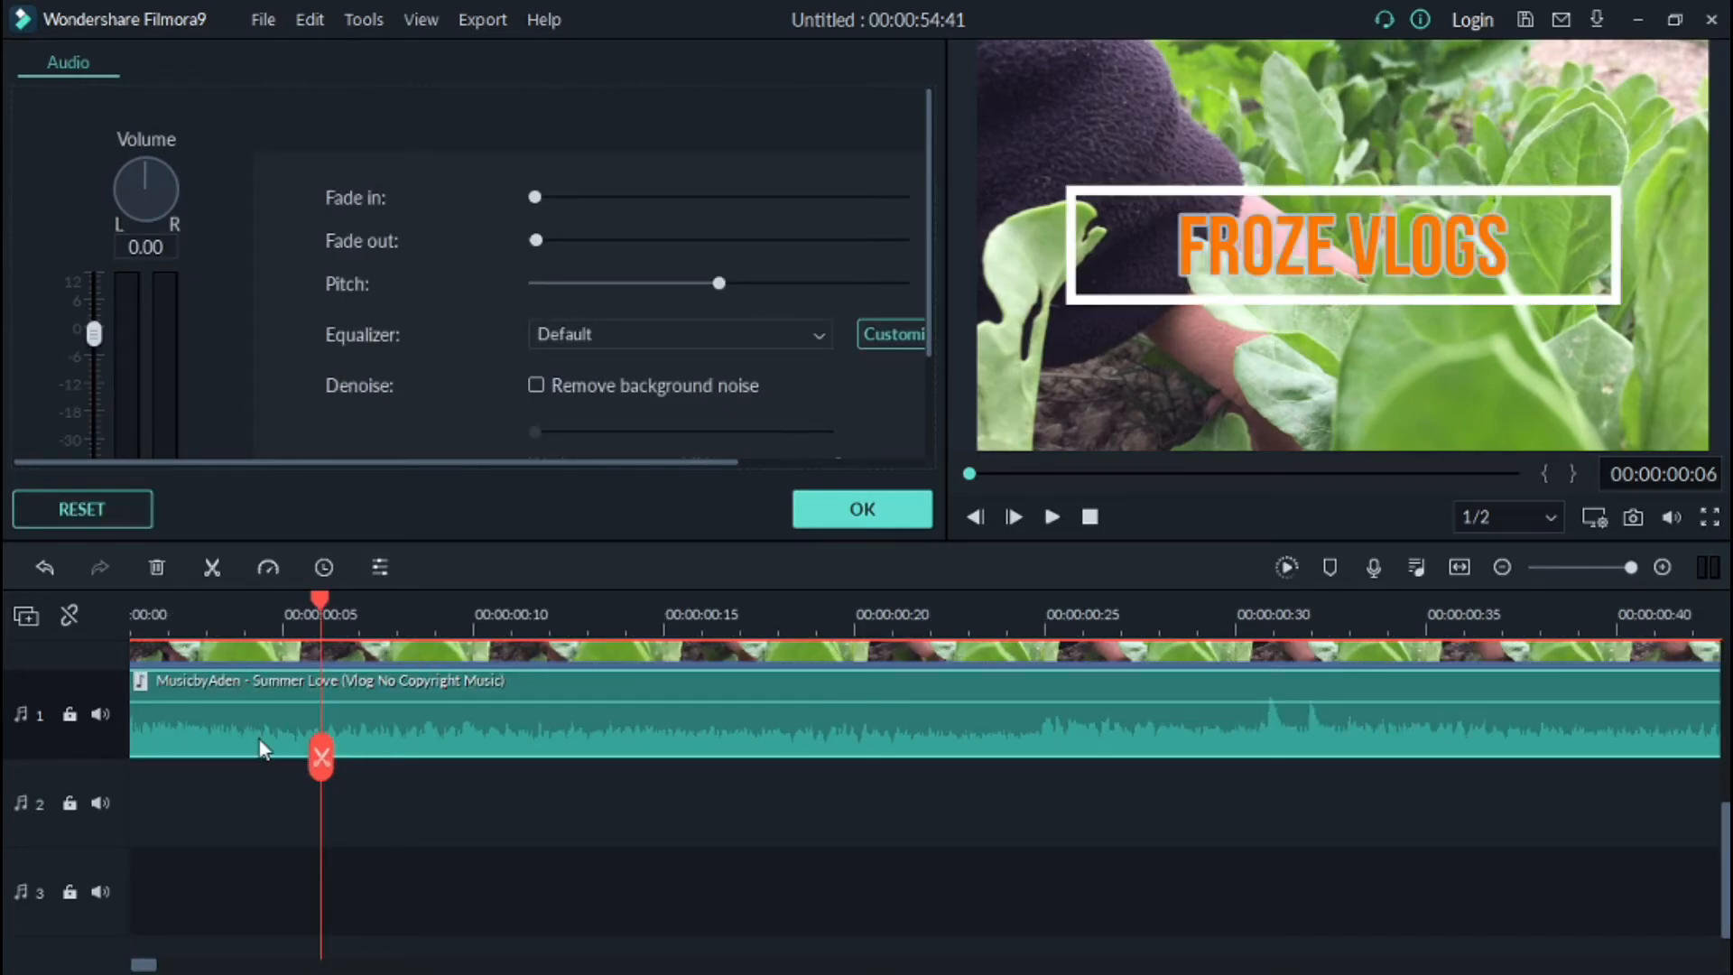
left_click(862, 509)
double_click(267, 735)
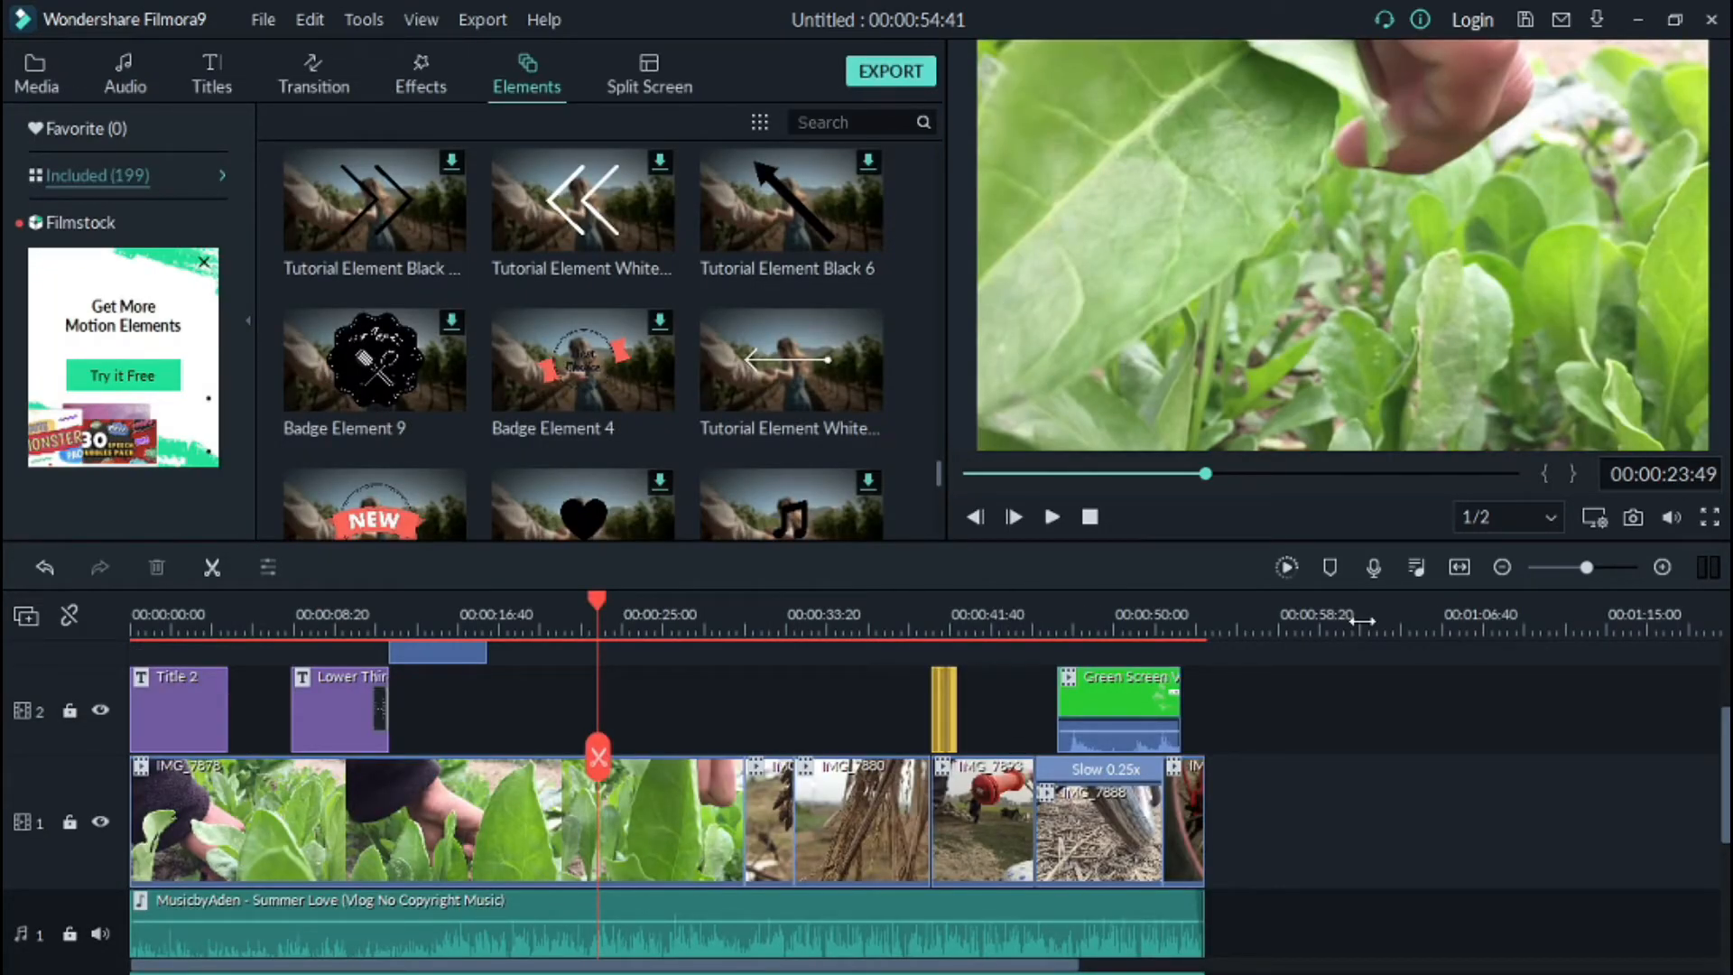
left_click_drag(1362, 621, 9, 694)
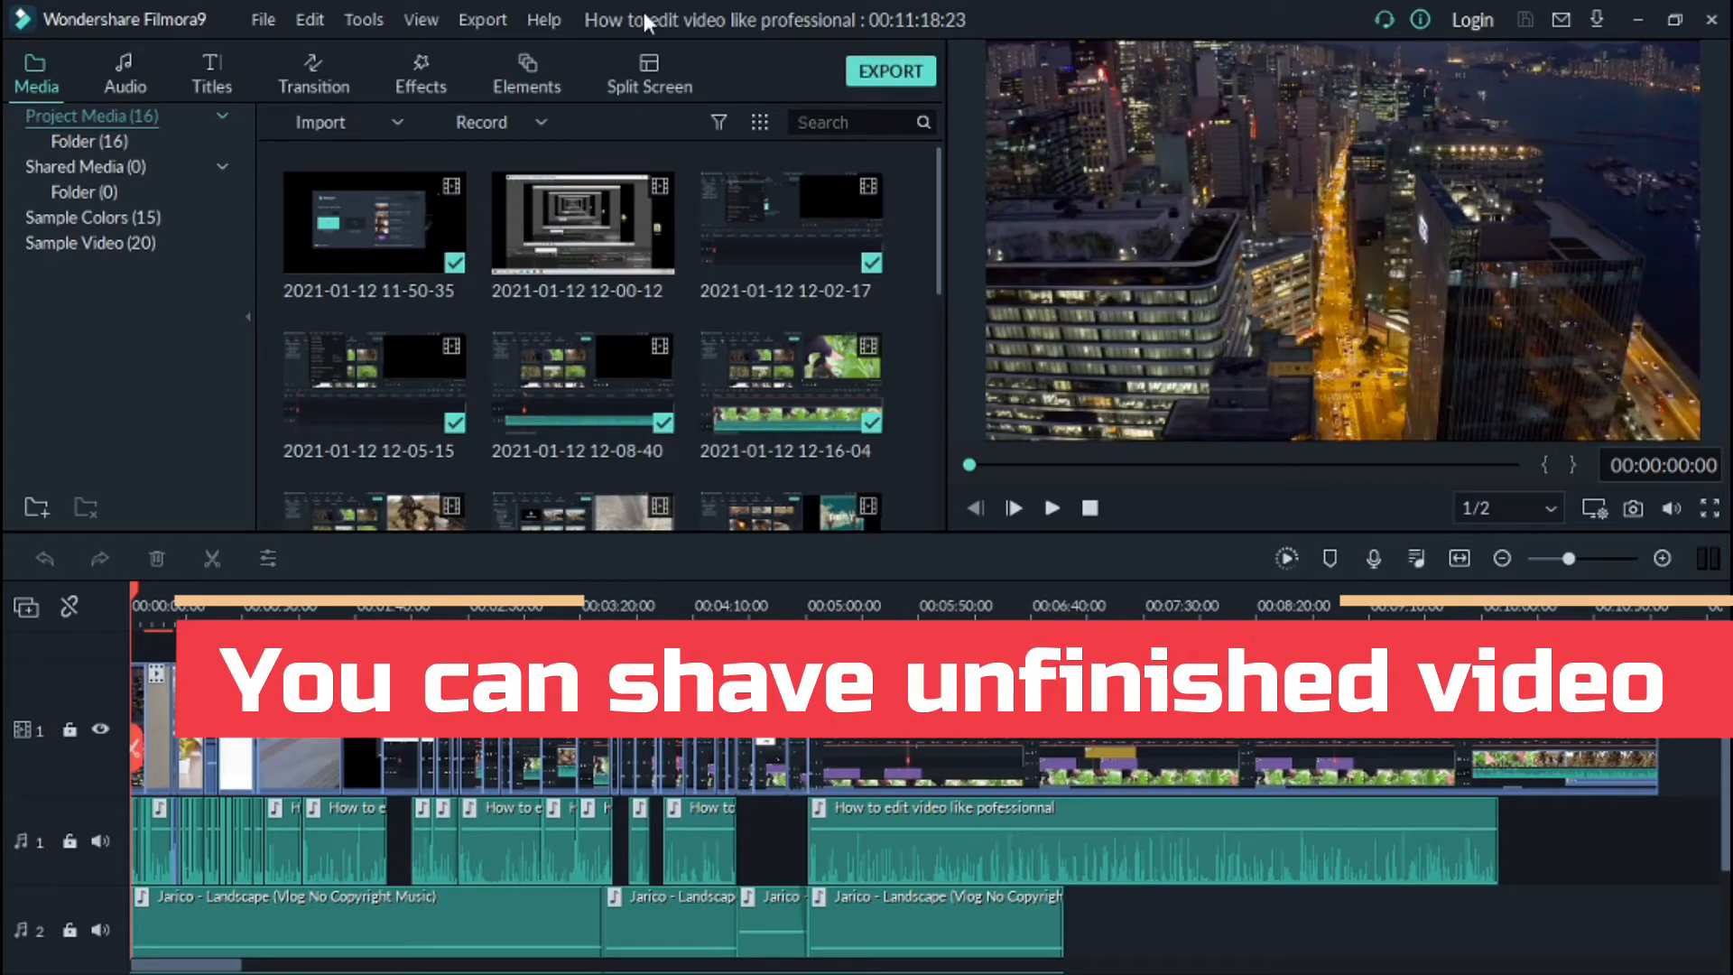
Step: Save the project under the name VE Project 13
left_click(267, 20)
mouse_move(366, 101)
left_click(398, 253)
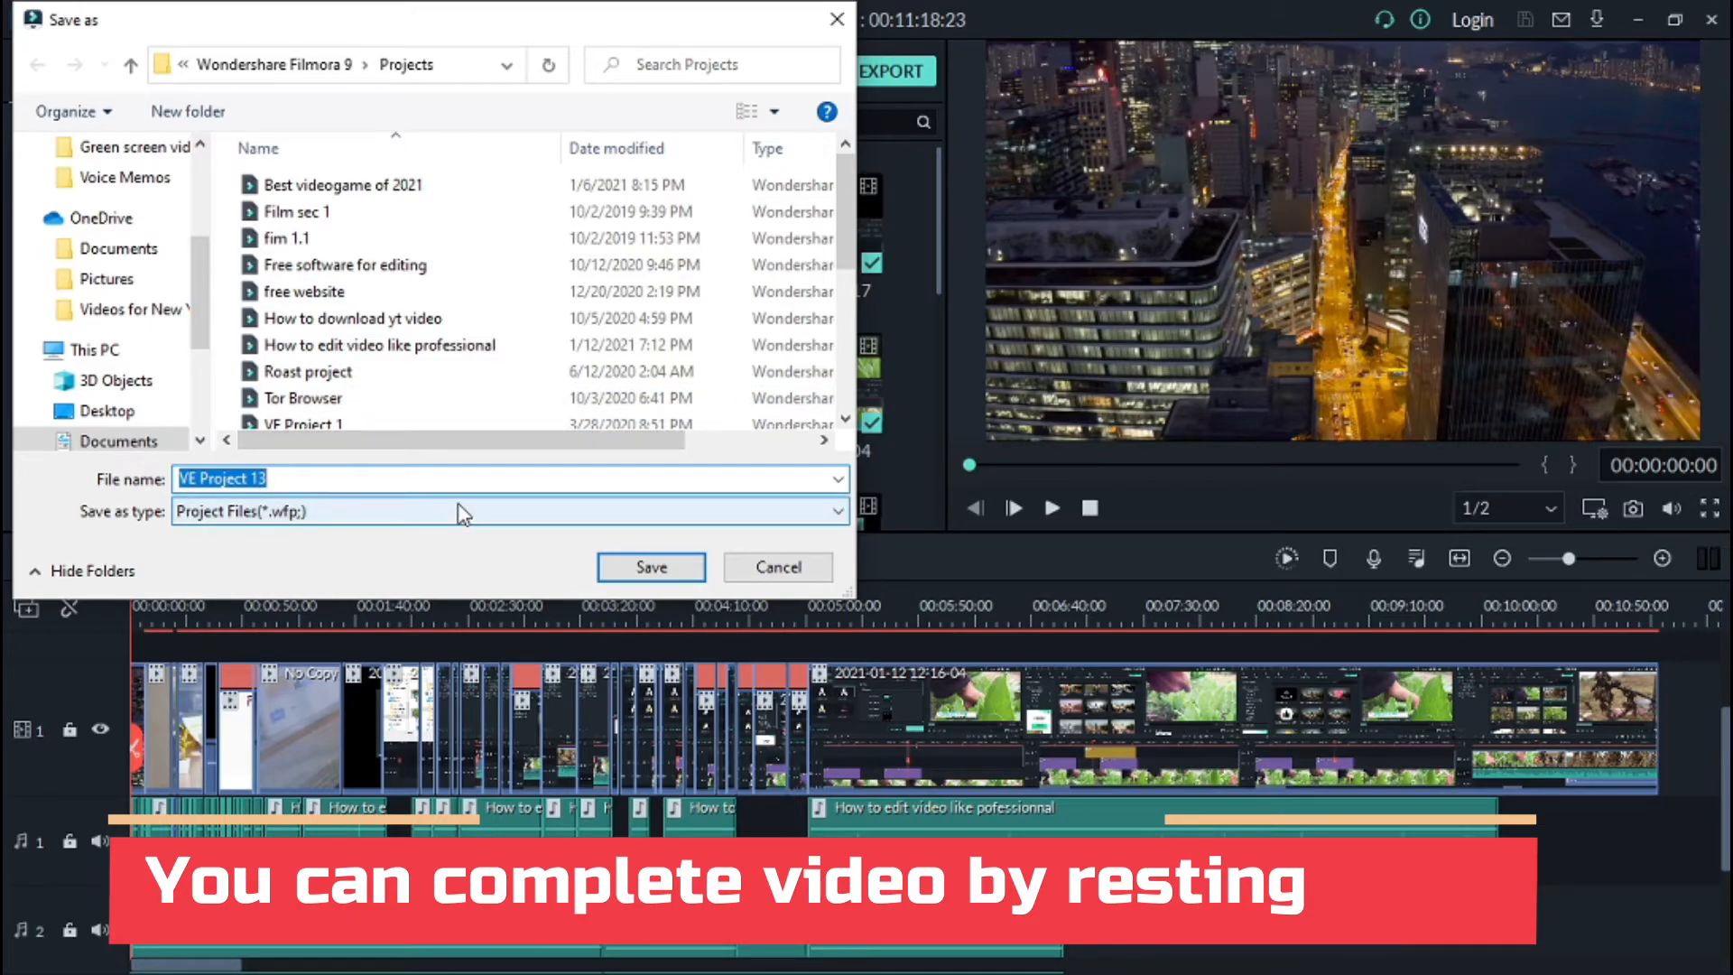
left_click(416, 478)
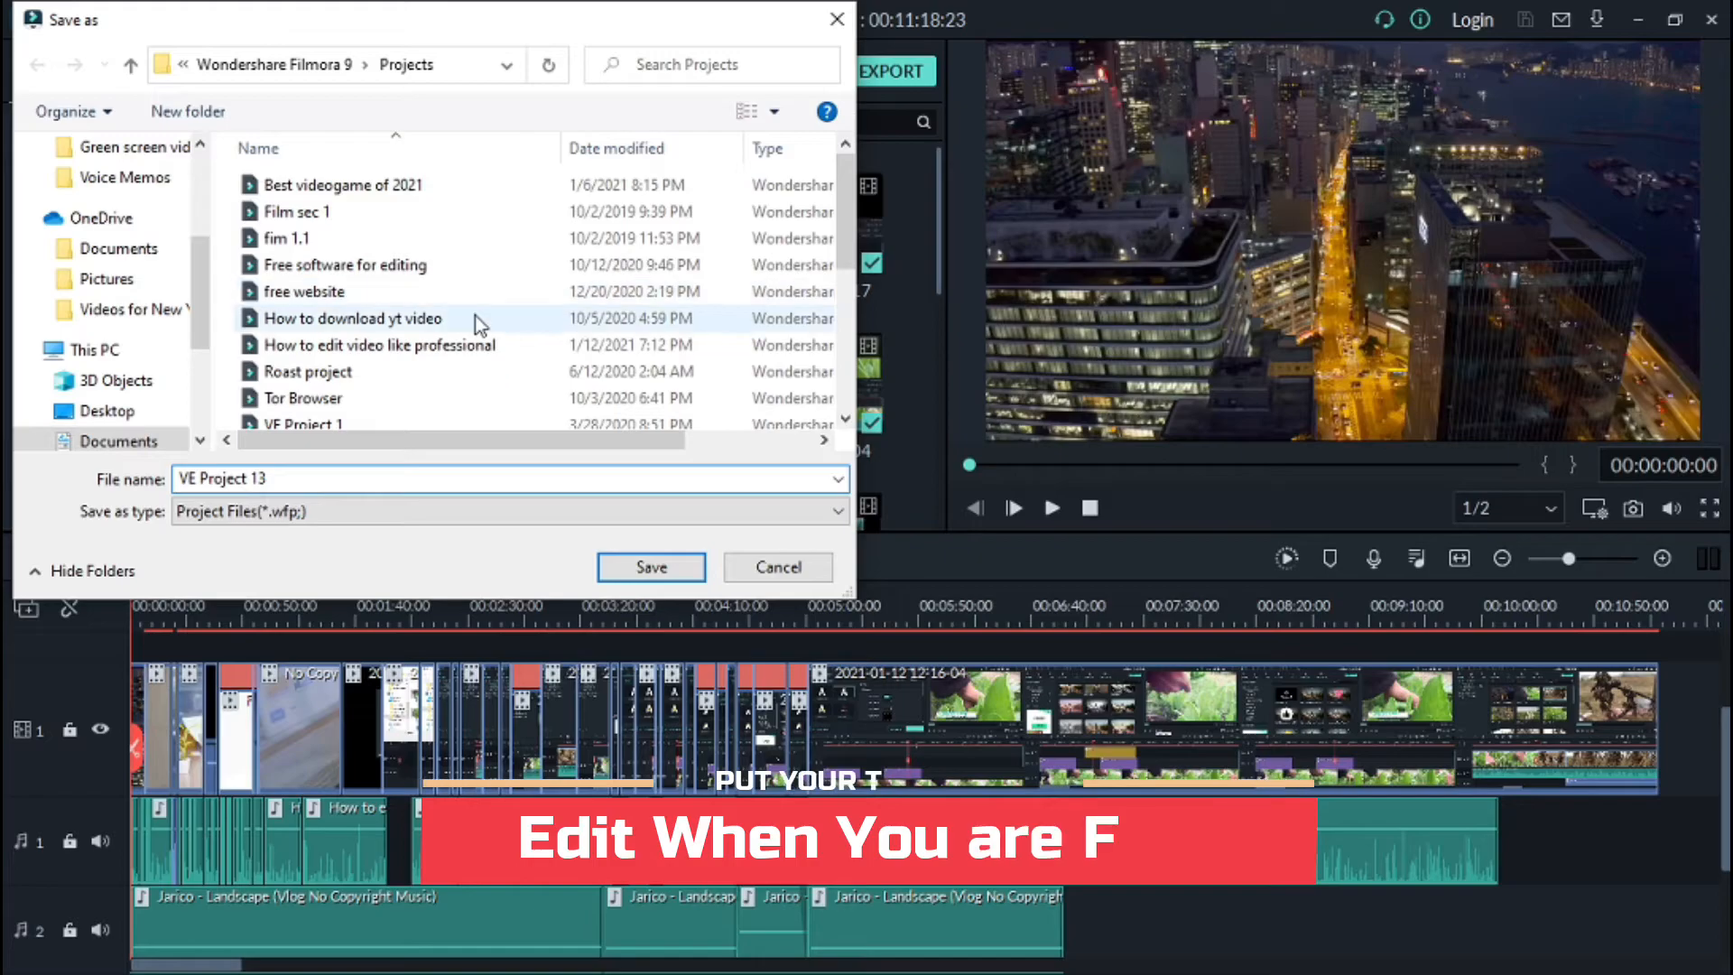
left_click(652, 569)
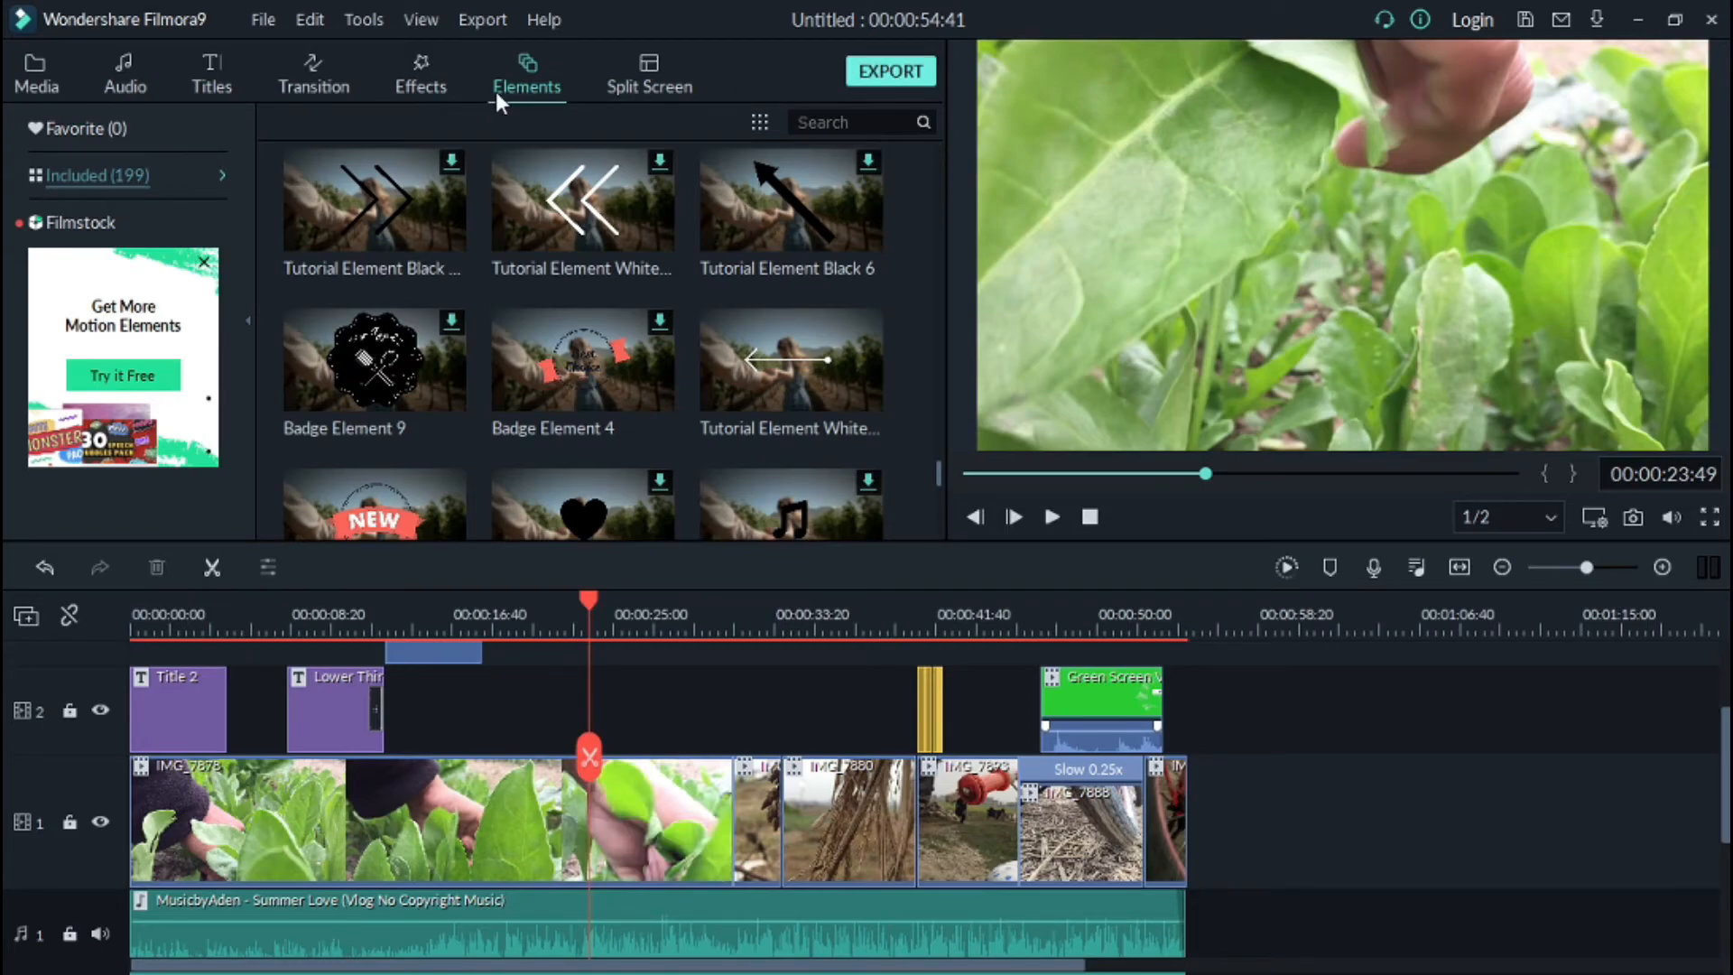
Step: Open the Export dialog and name the output file Froze vlog 1
key("ctrl+e")
key("BackSpace")
key("BackSpace")
key("BackSpace")
key("BackSpace")
key("BackSpace")
key("BackSpace")
key("BackSpace")
key("BackSpace")
type("Froze vlog 1")
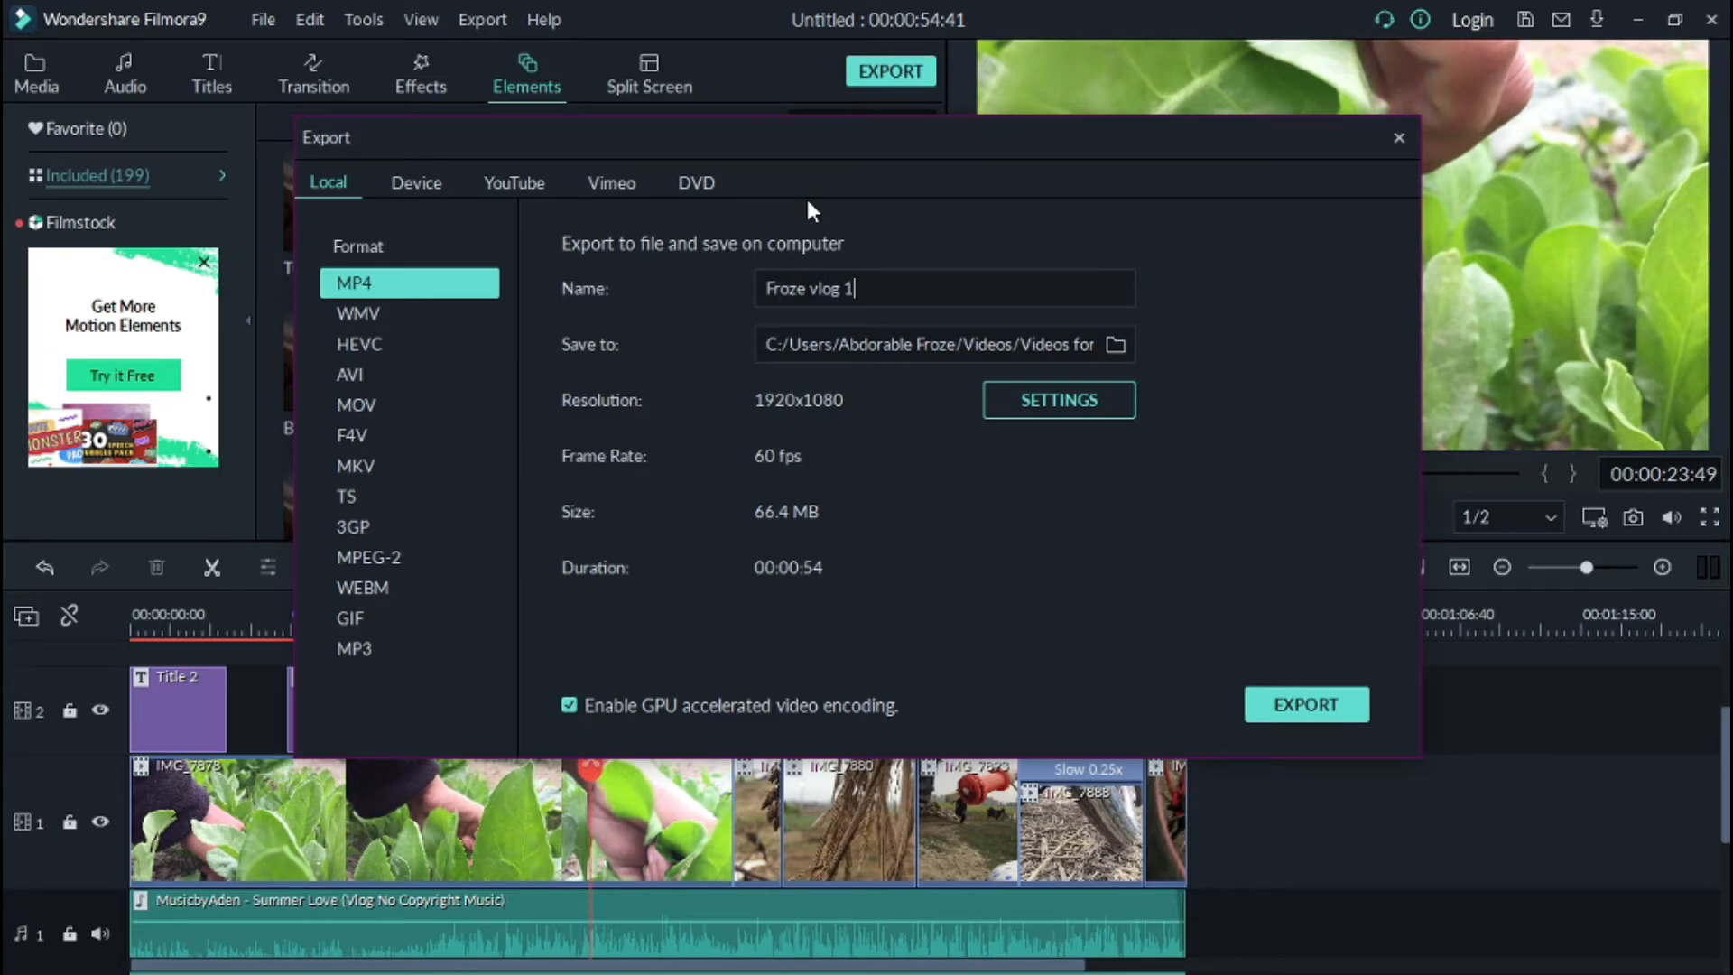
Step: Check the export settings at 1920x1080 resolution and export the video as MP4
left_click(1020, 414)
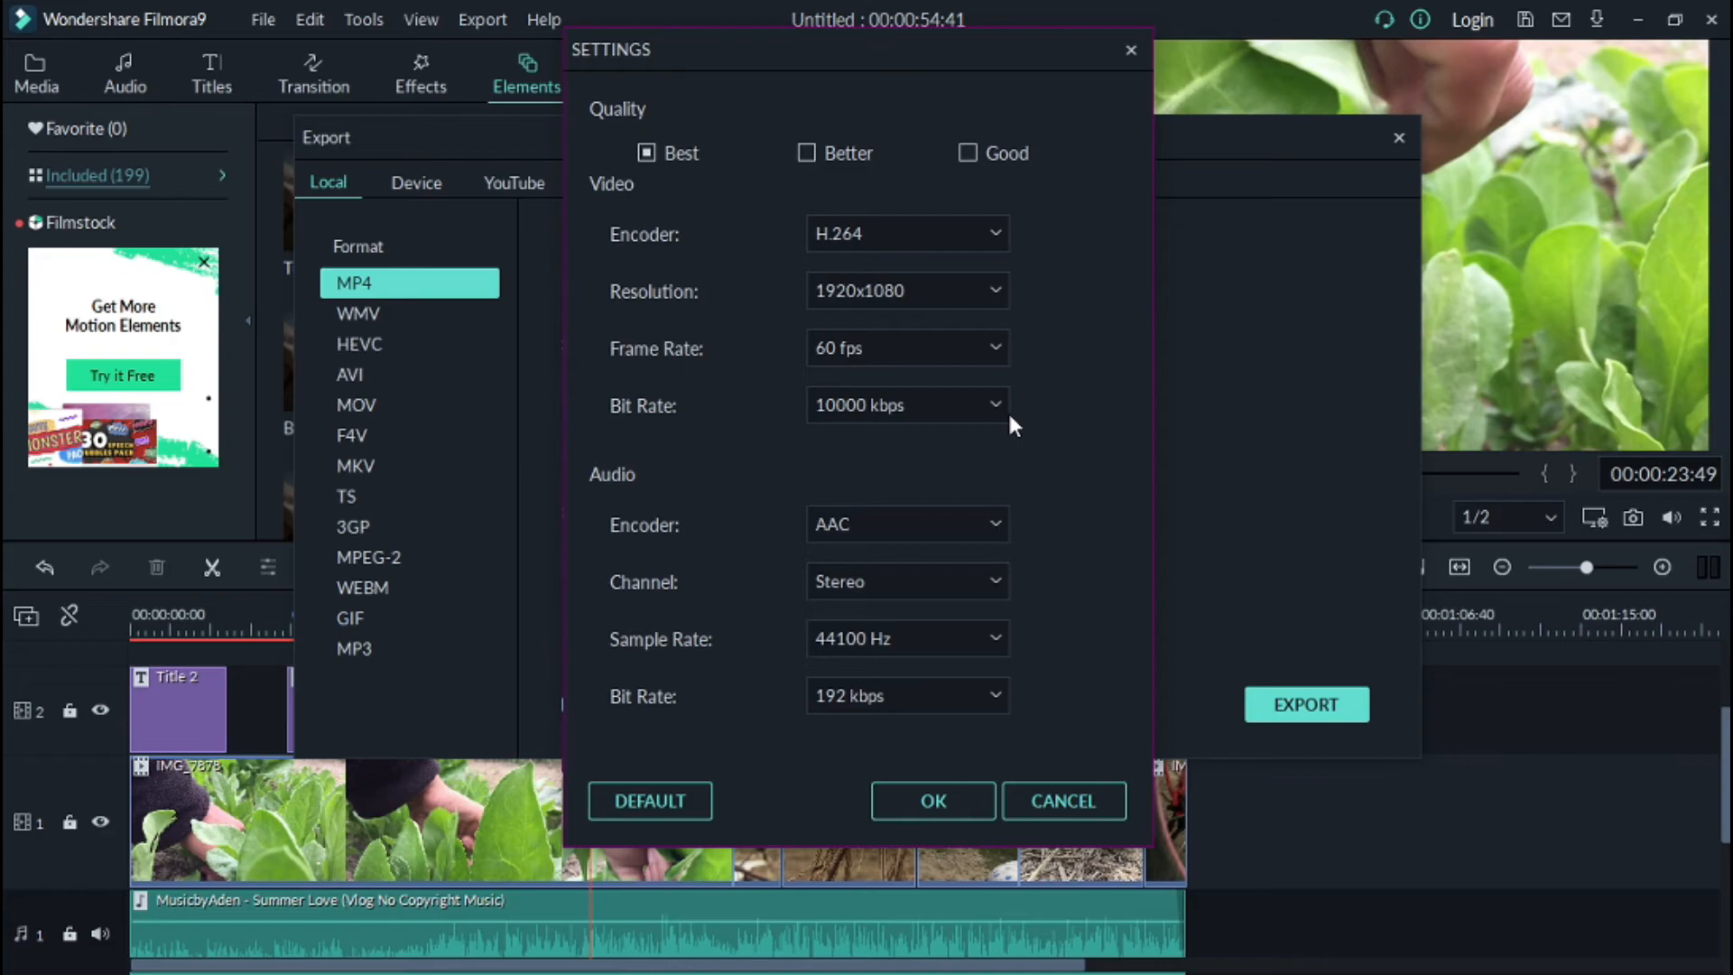
left_click(853, 285)
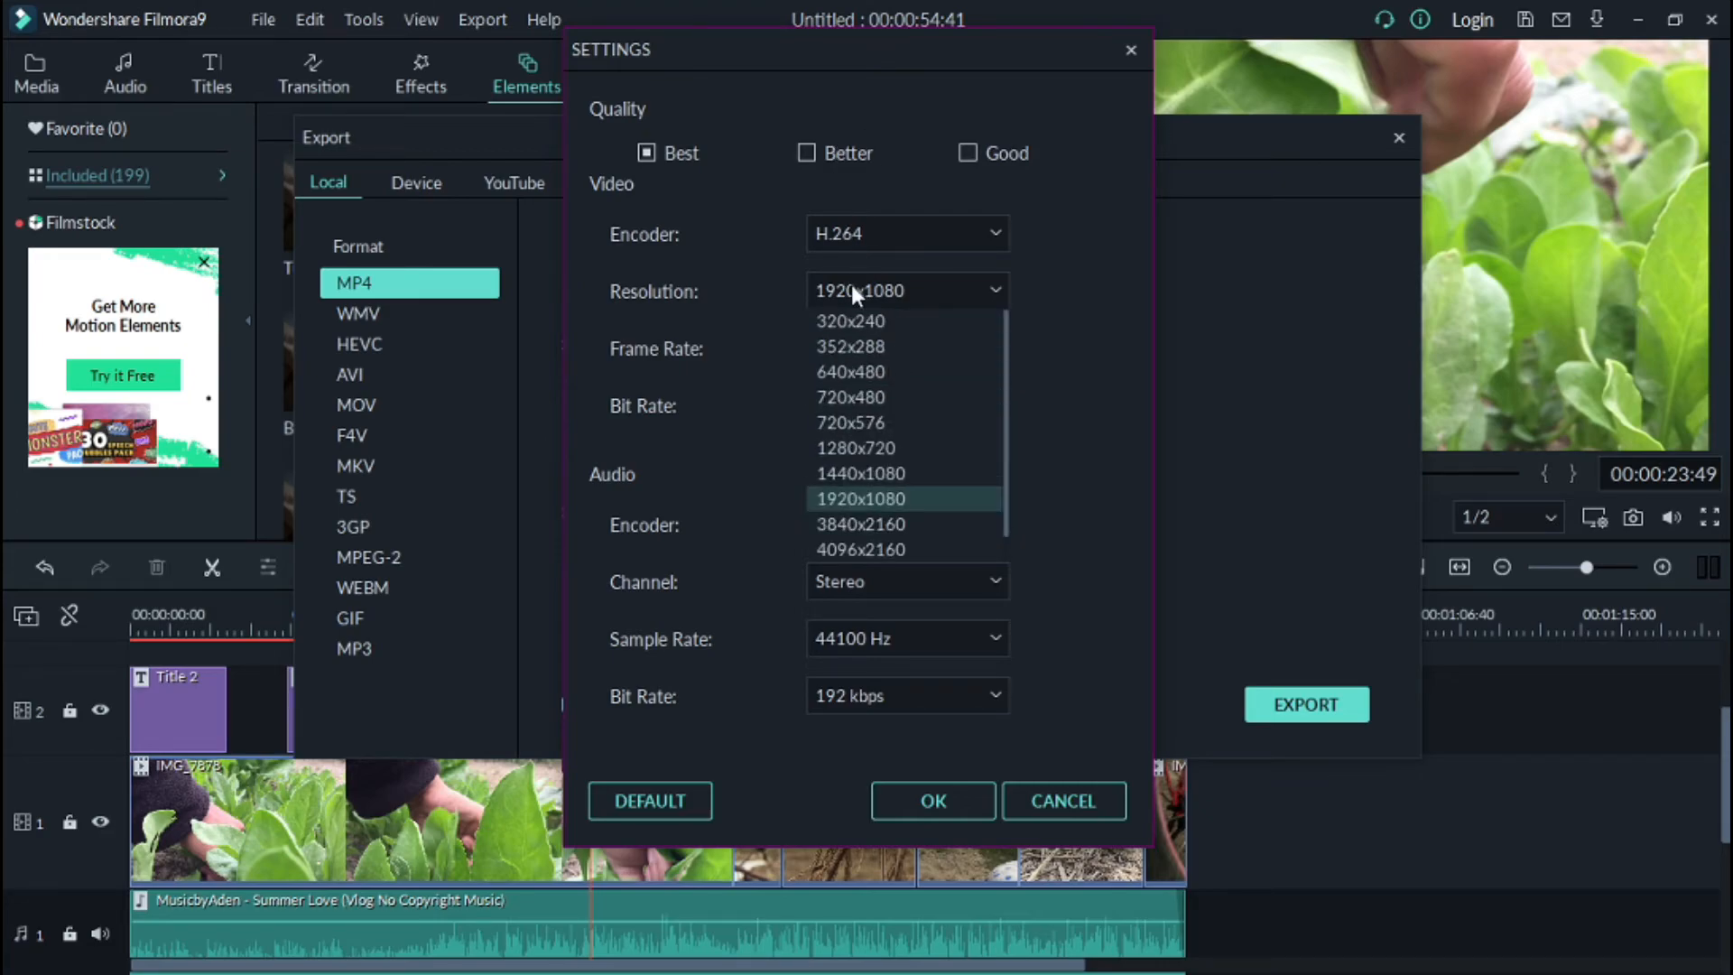
left_click(853, 285)
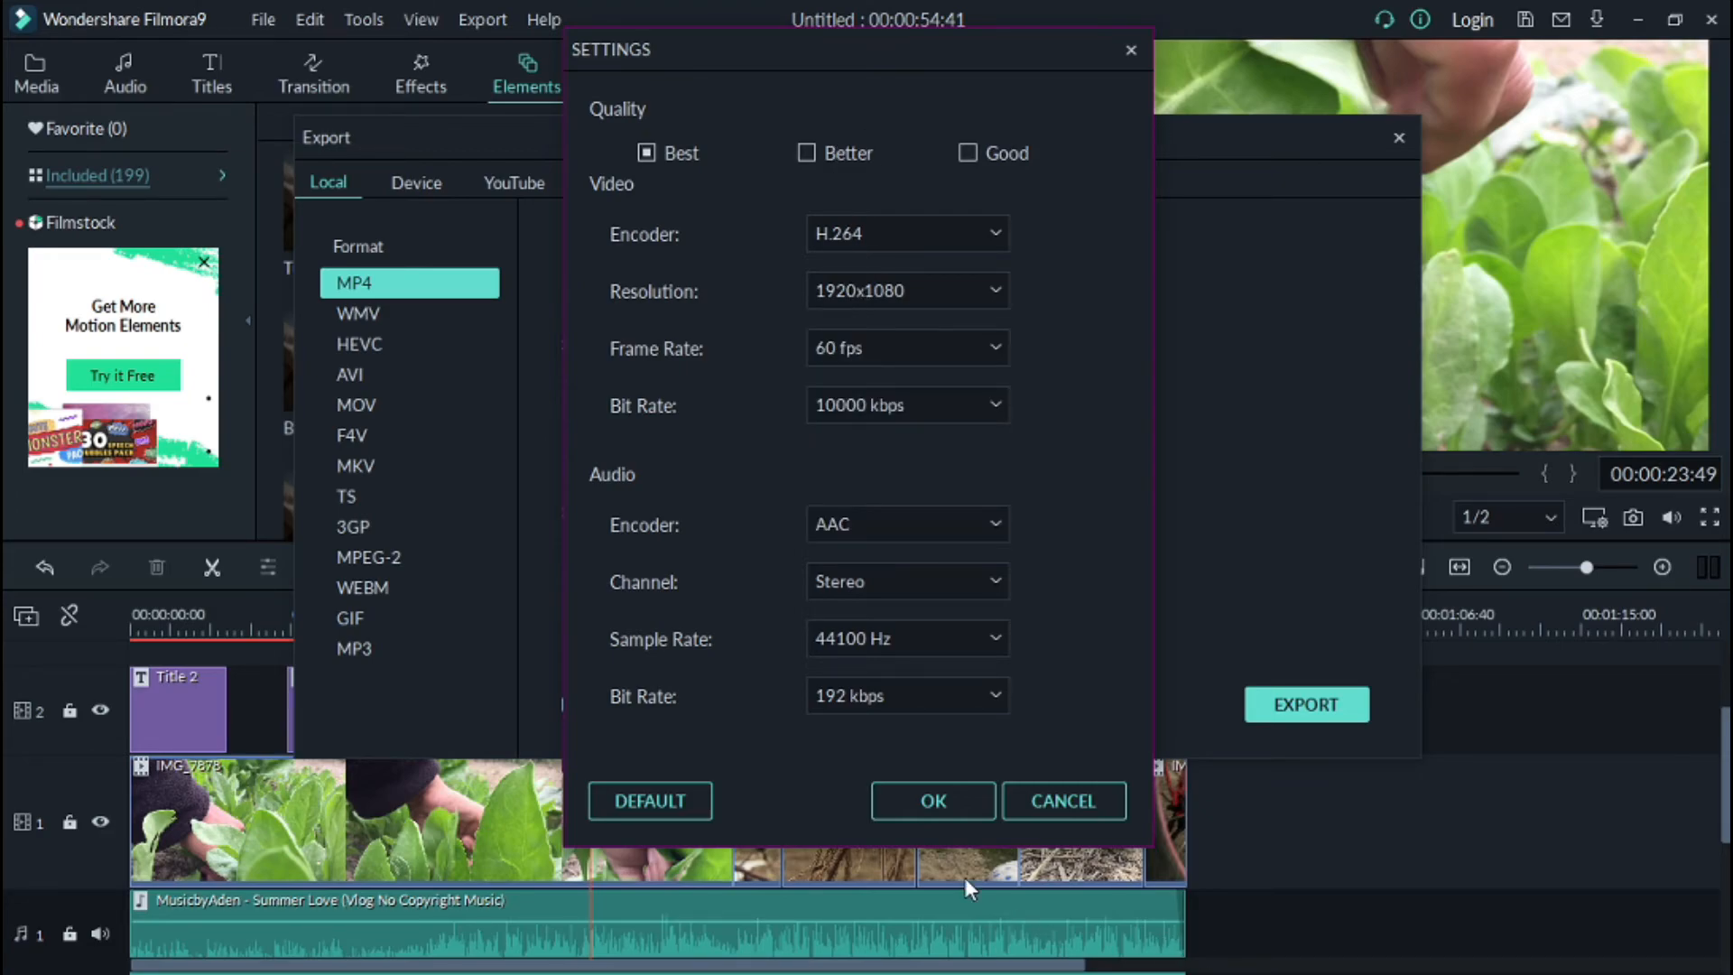
left_click(934, 802)
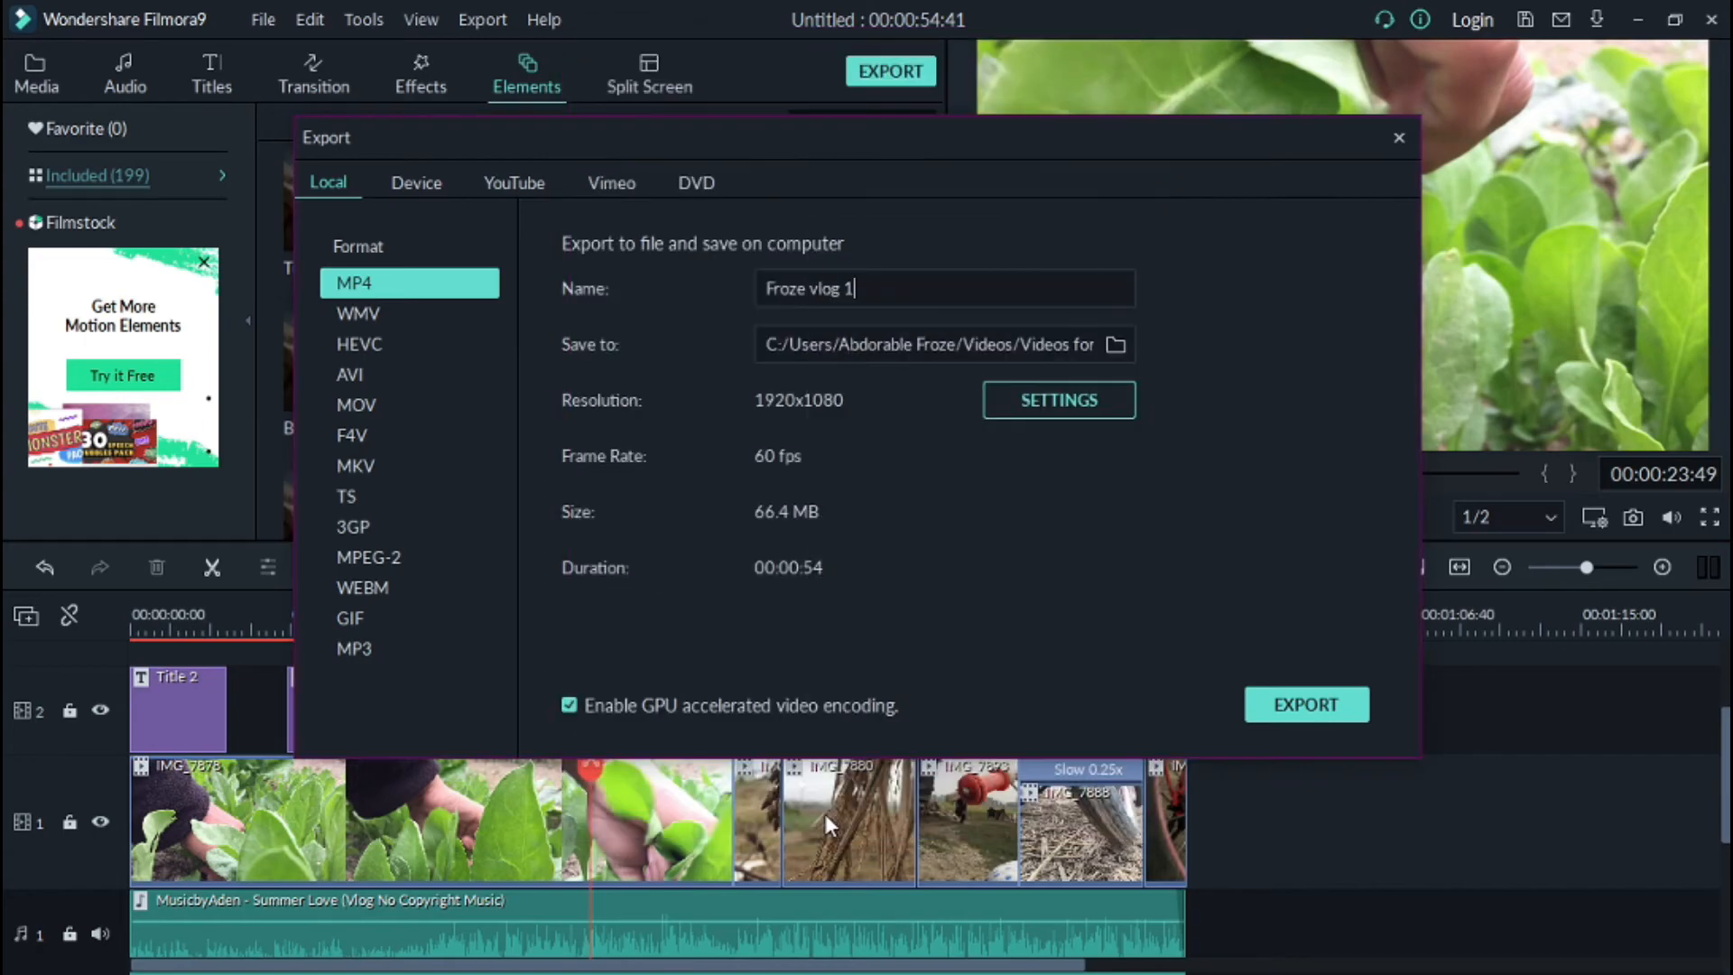
left_click(1291, 713)
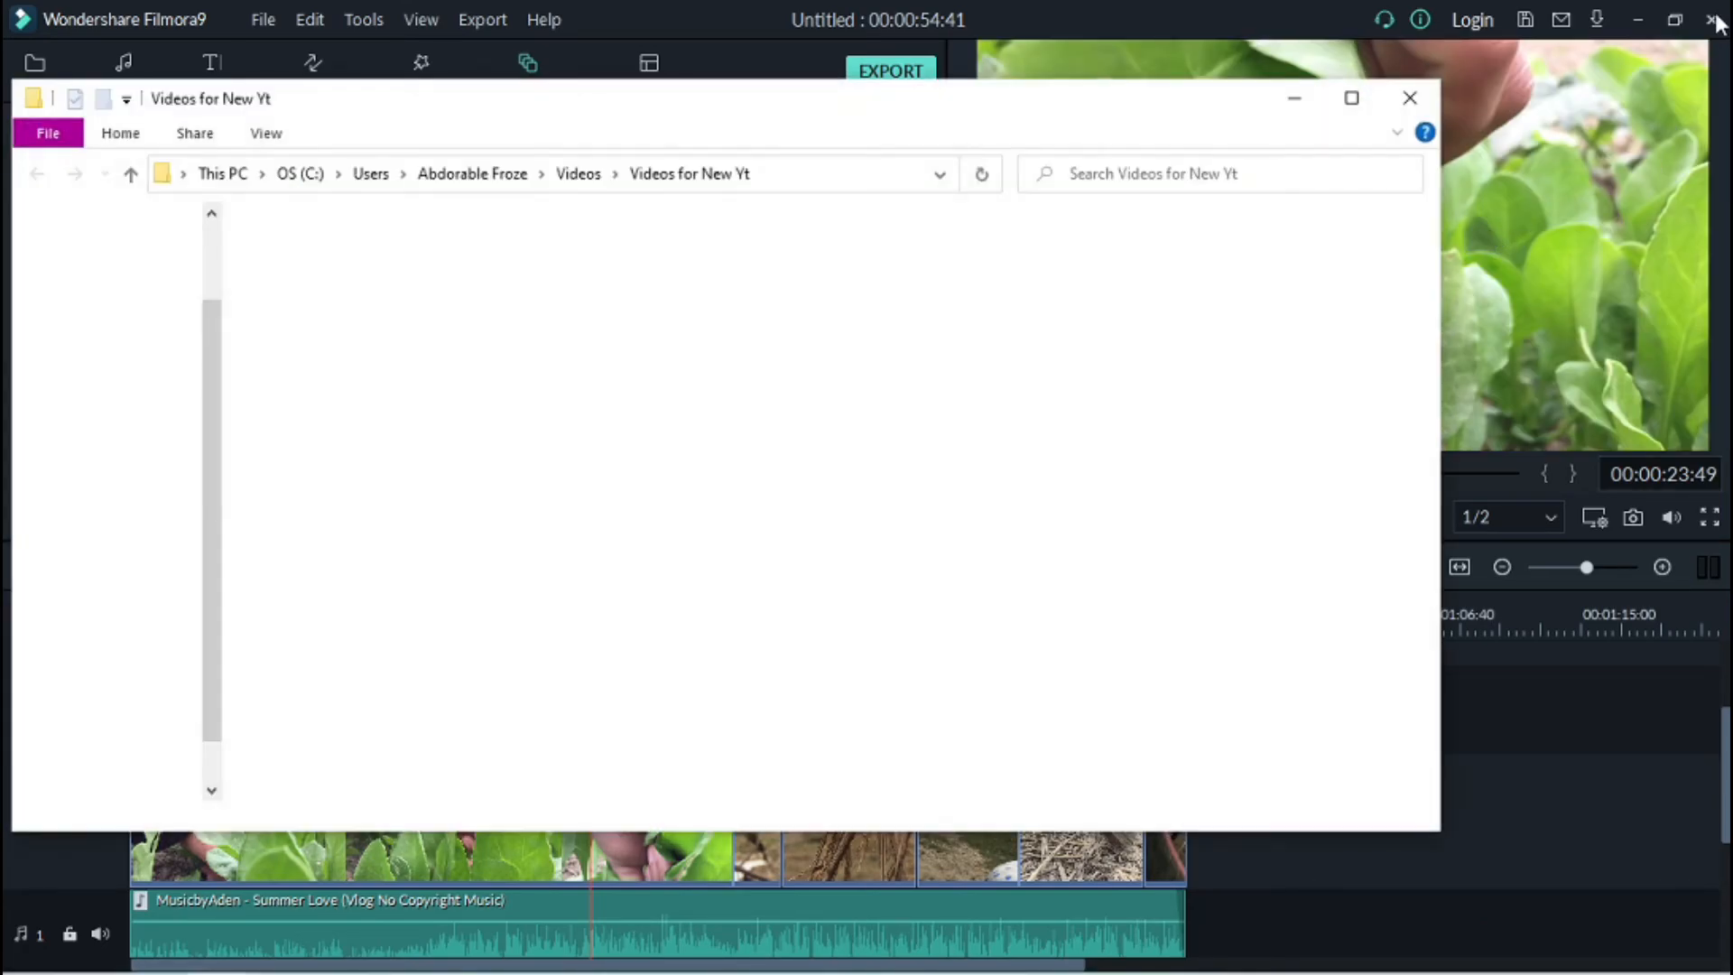
Step: Open the exported Froze vlog 1 video in a media player and seek through its playback
left_click(1362, 95)
right_click(853, 221)
left_click(913, 229)
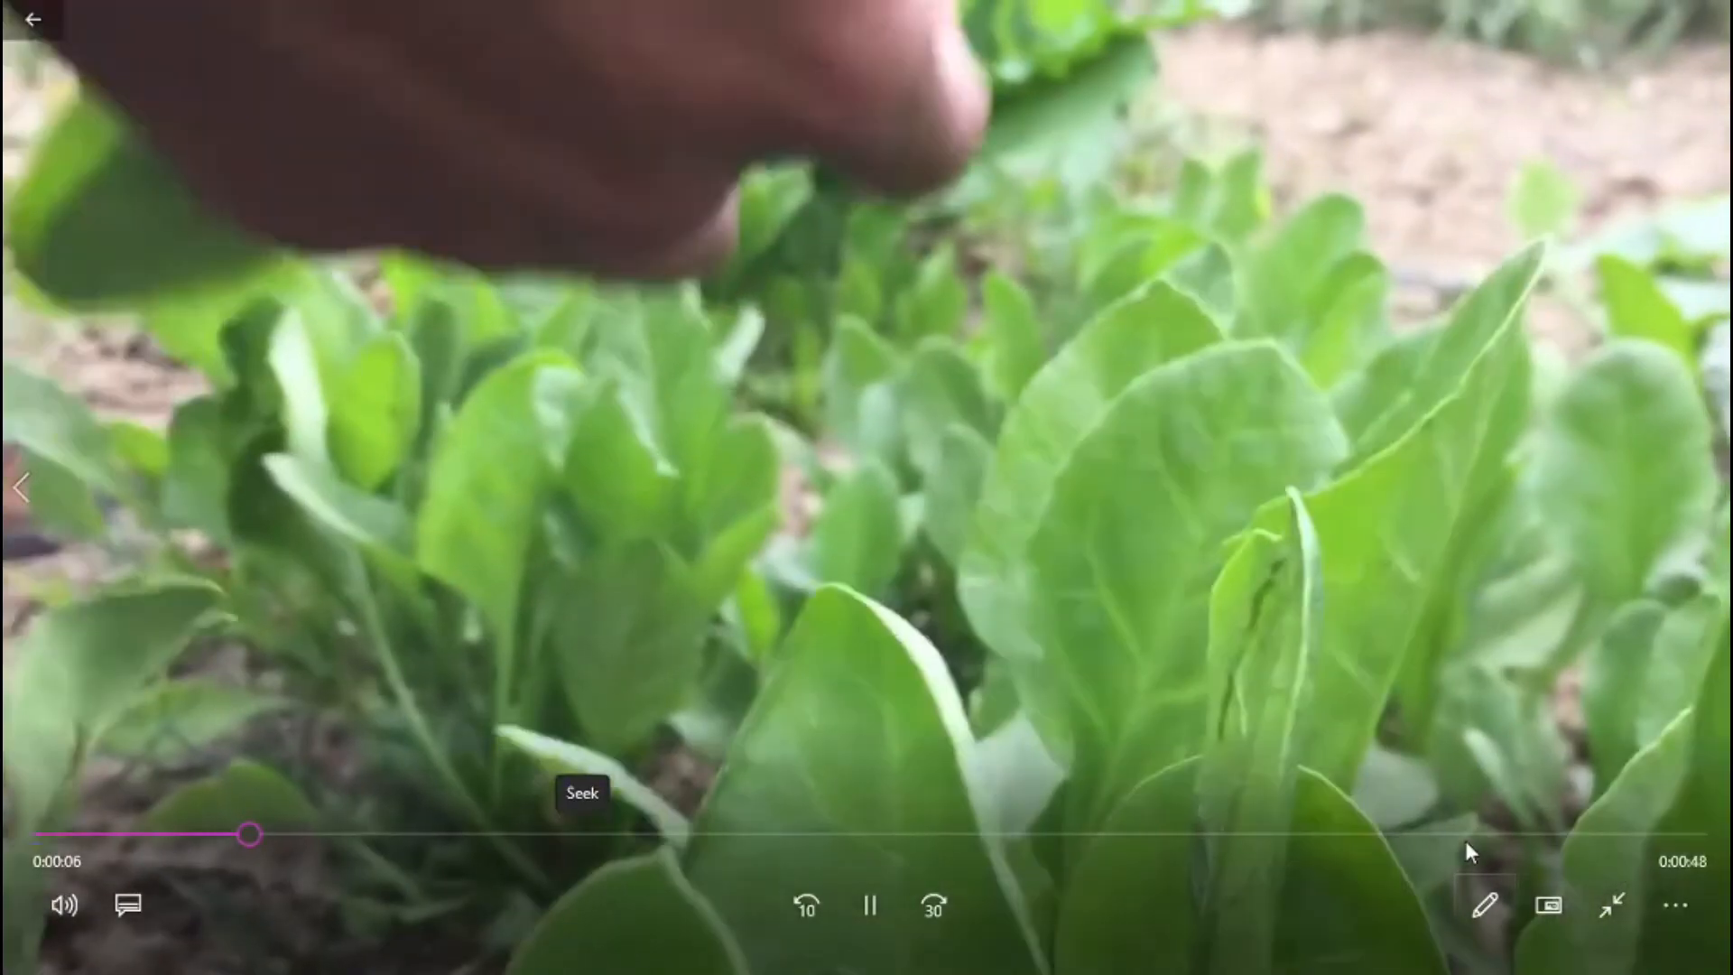
left_click(1459, 834)
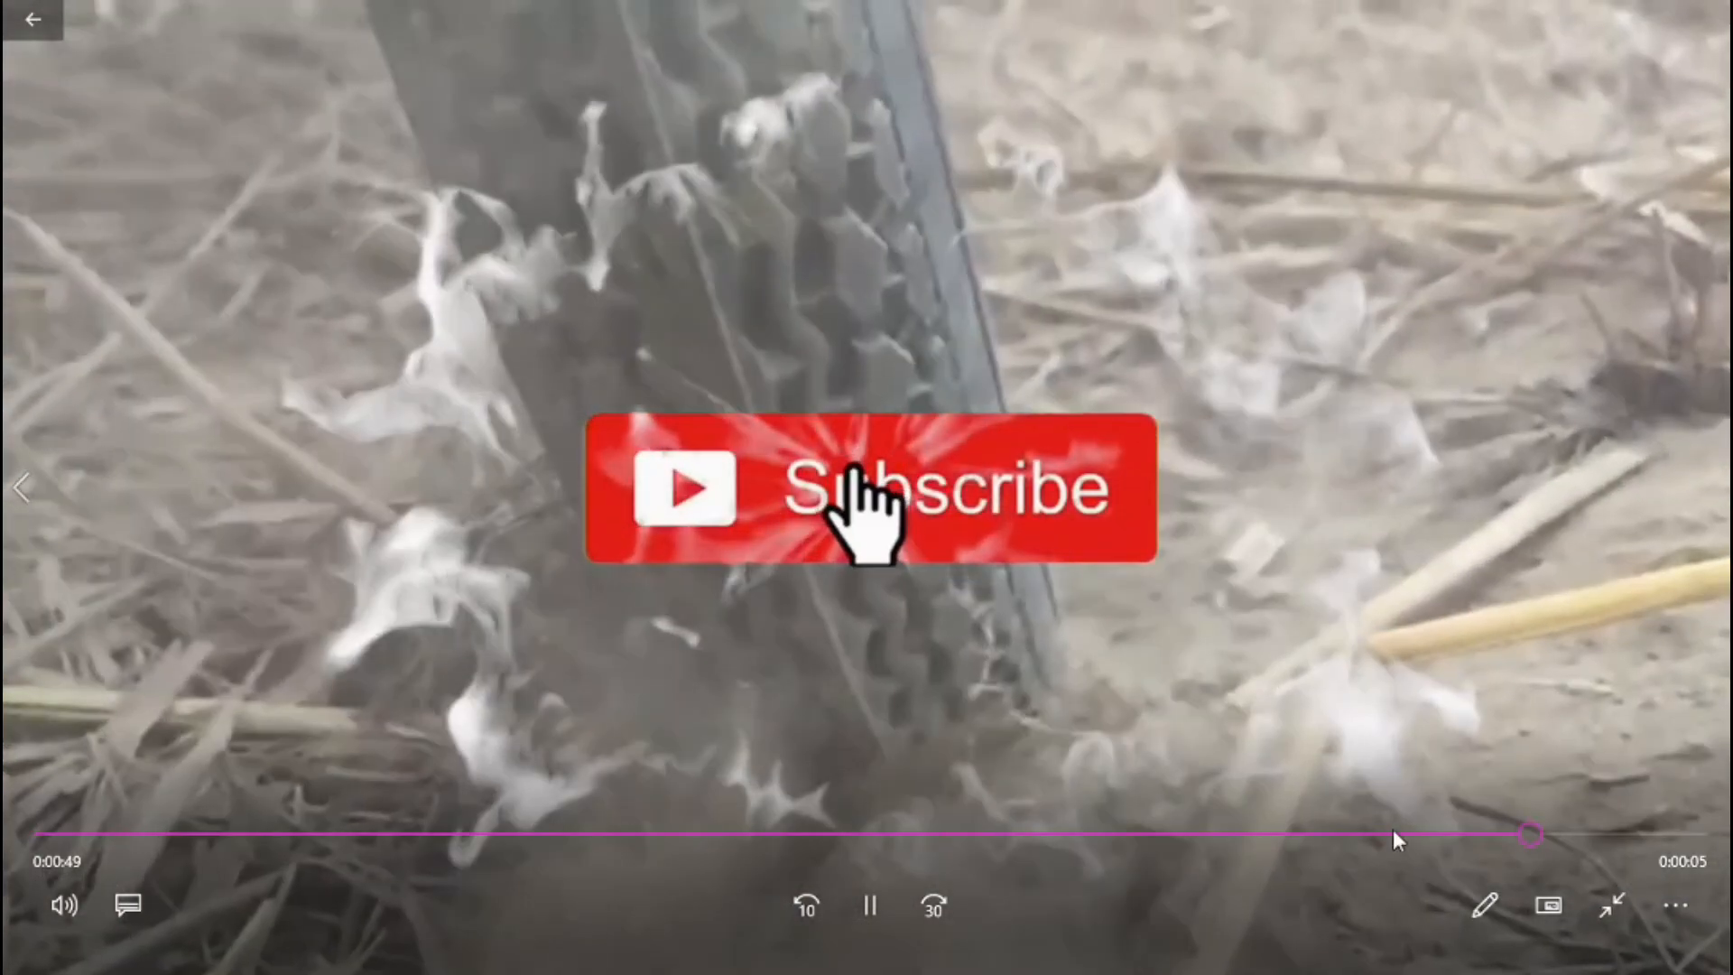
left_click(1394, 831)
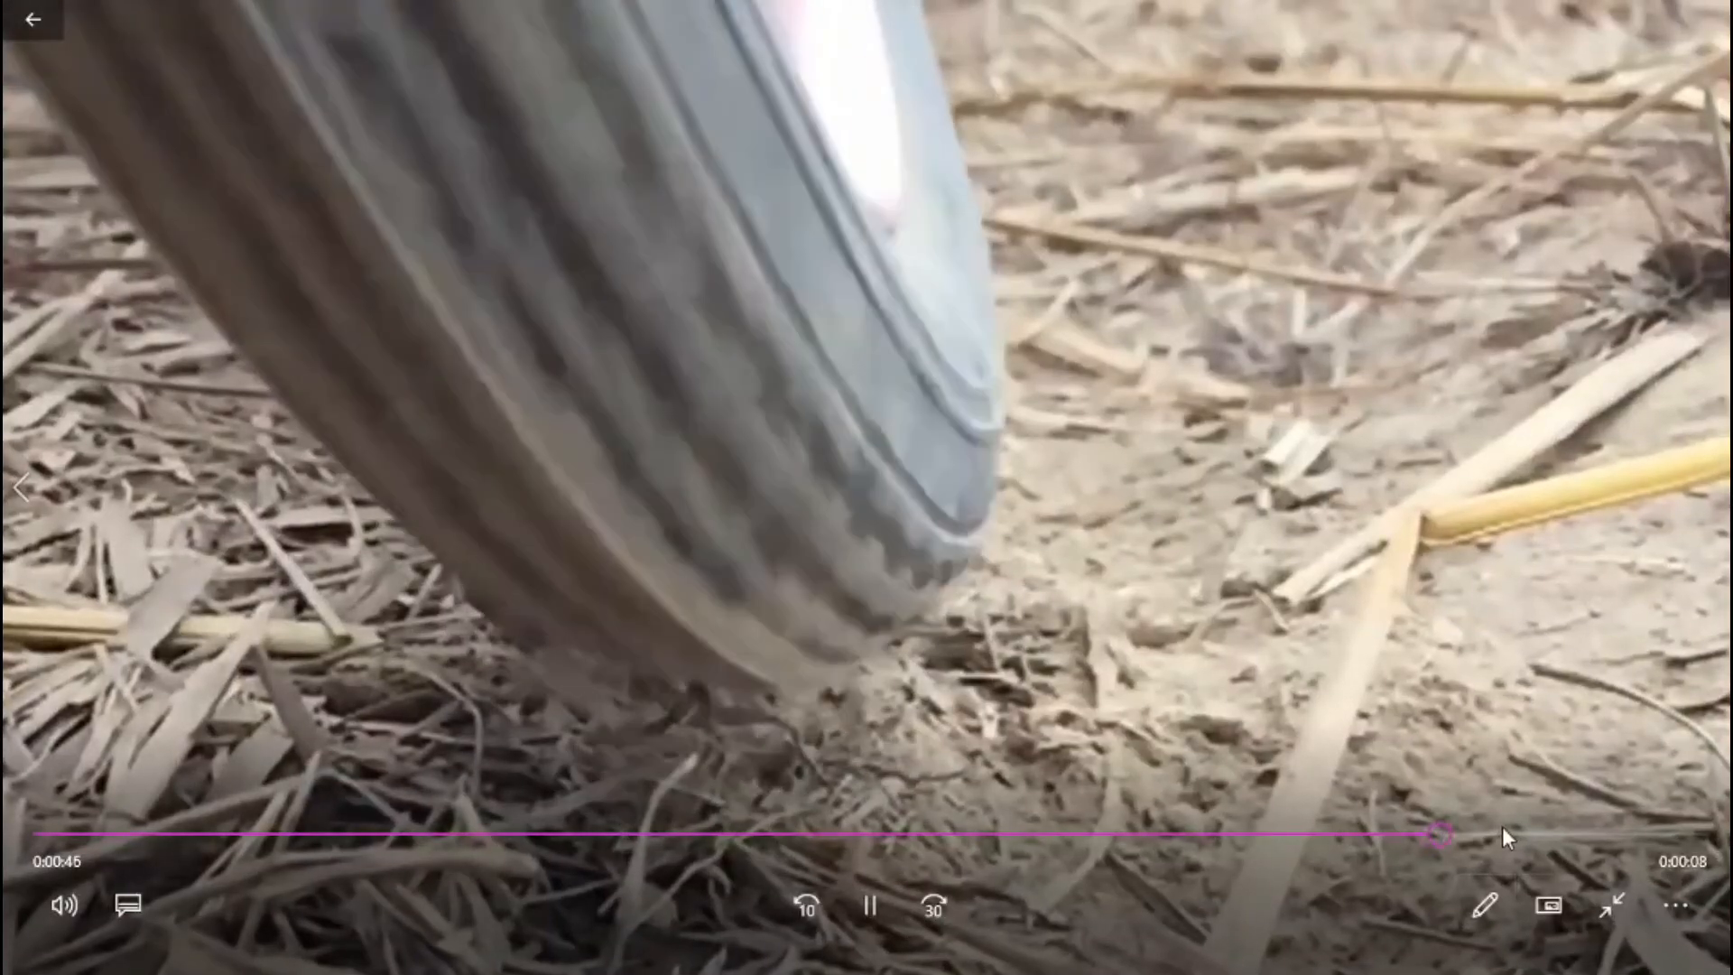